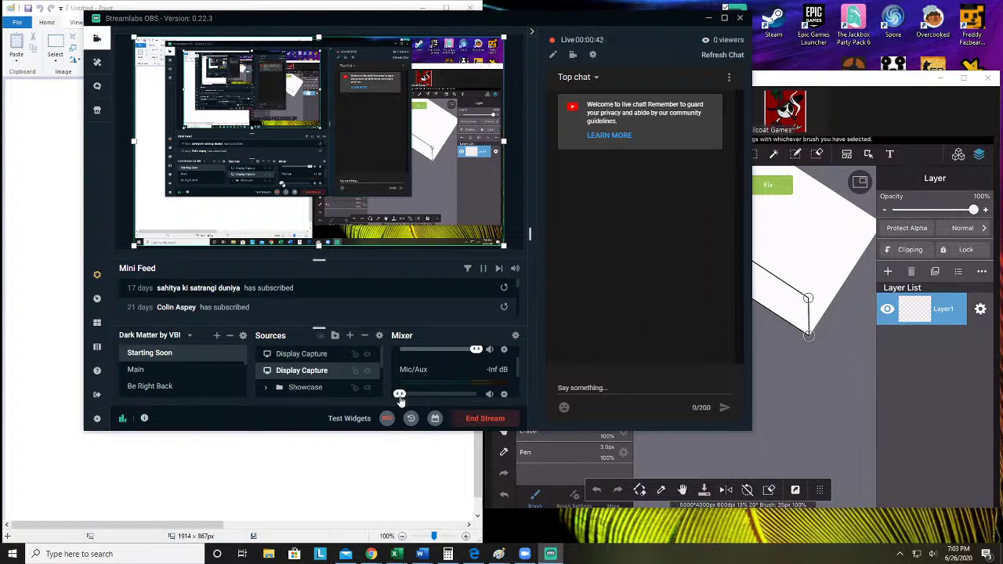
Set the stream's Mic/Aux volume to about -26 dB in the mixer and mute the Zoom microphone
drag(400, 394, 444, 395)
mouse_move(518, 494)
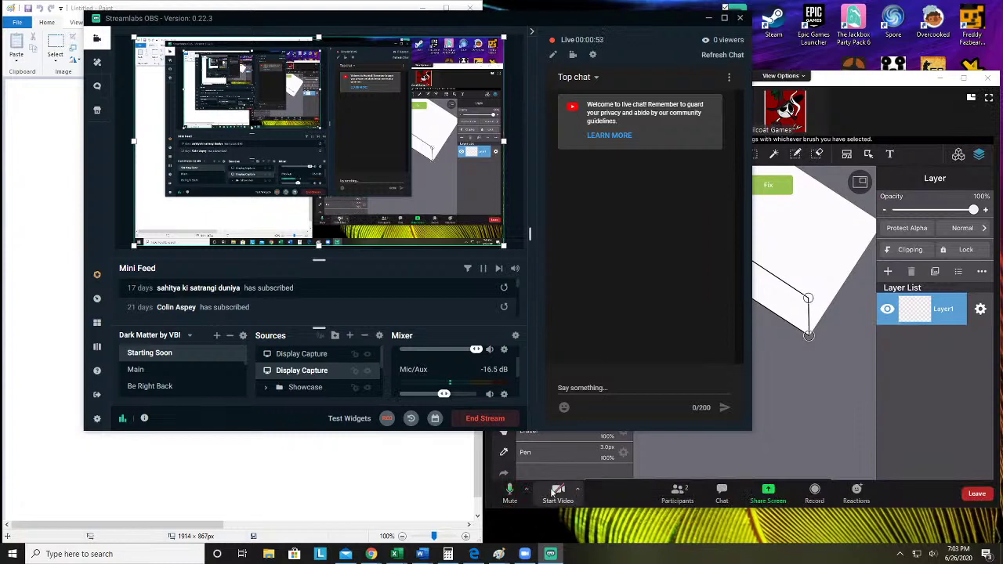
click(510, 492)
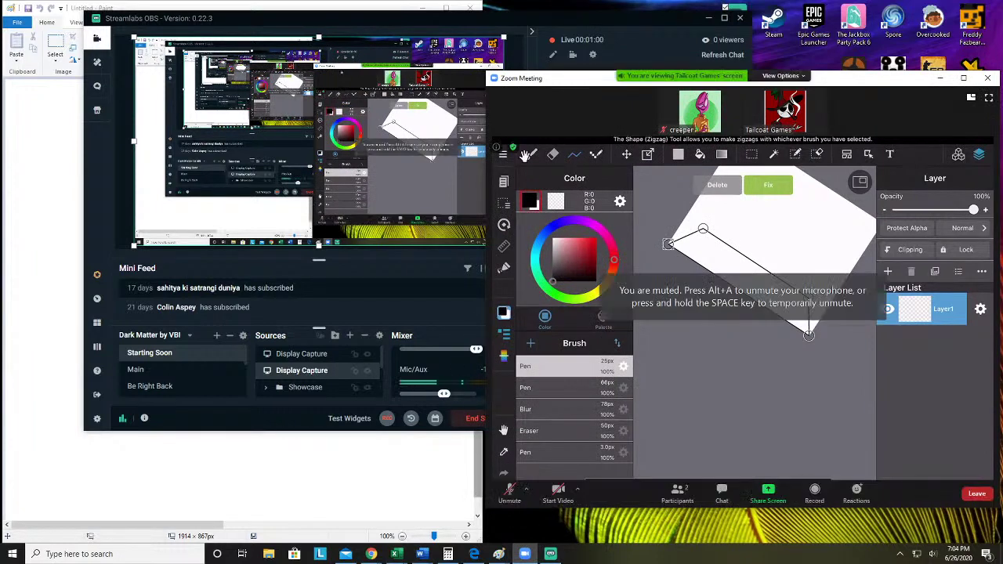
drag(444, 396, 432, 393)
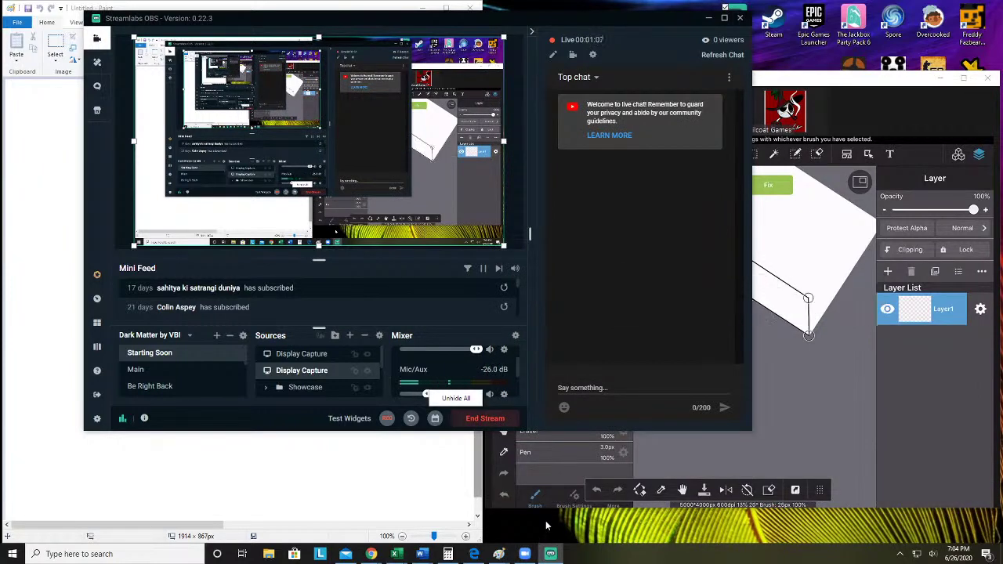
Unmute the Zoom microphone and minimise the Streamlabs OBS window
mouse_move(558, 492)
click(510, 496)
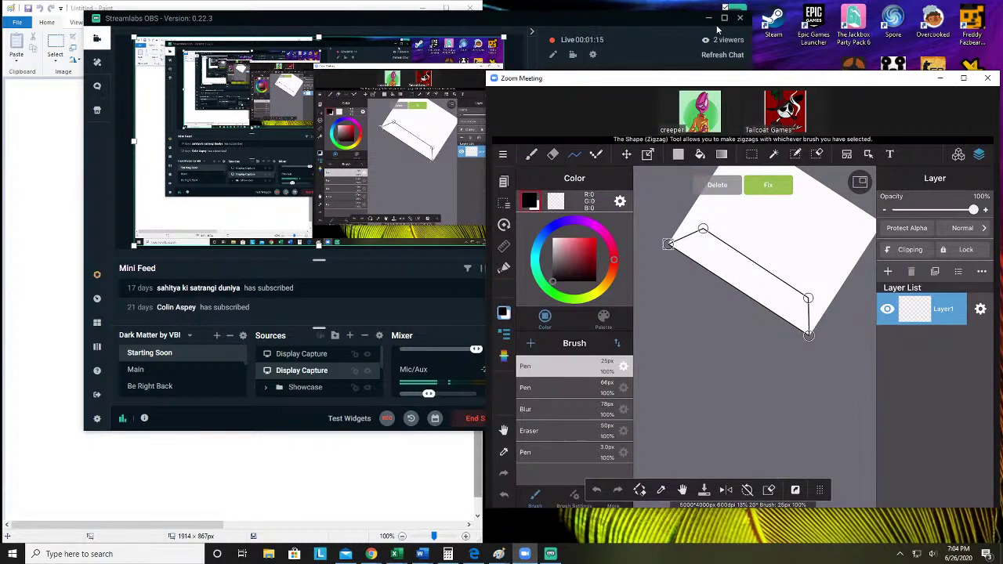
click(711, 22)
click(710, 21)
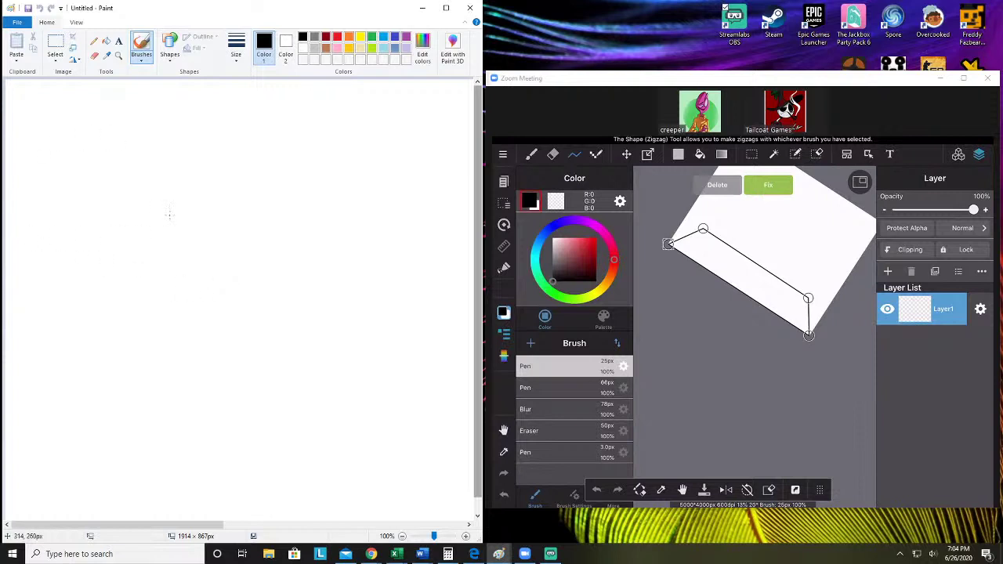
In Paint, brush a black angular face with two large oval eyes and write "Art" beside it
mouse_move(157, 228)
mouse_down()
mouse_move(188, 222)
mouse_move(161, 214)
mouse_move(213, 228)
mouse_move(162, 206)
mouse_move(163, 185)
mouse_move(206, 219)
mouse_move(177, 241)
mouse_move(214, 250)
mouse_move(193, 241)
mouse_up()
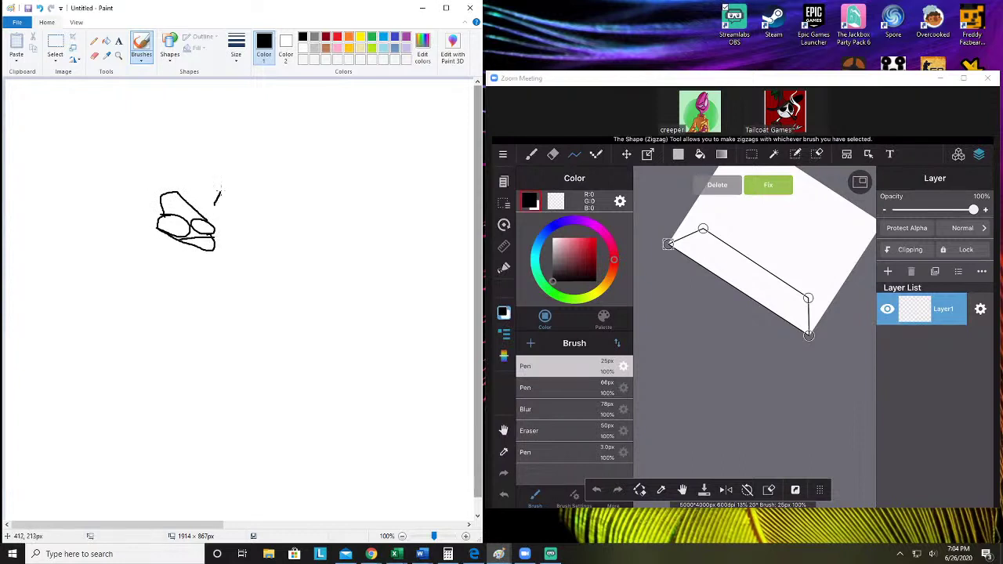
drag(231, 198, 240, 204)
drag(250, 207, 250, 220)
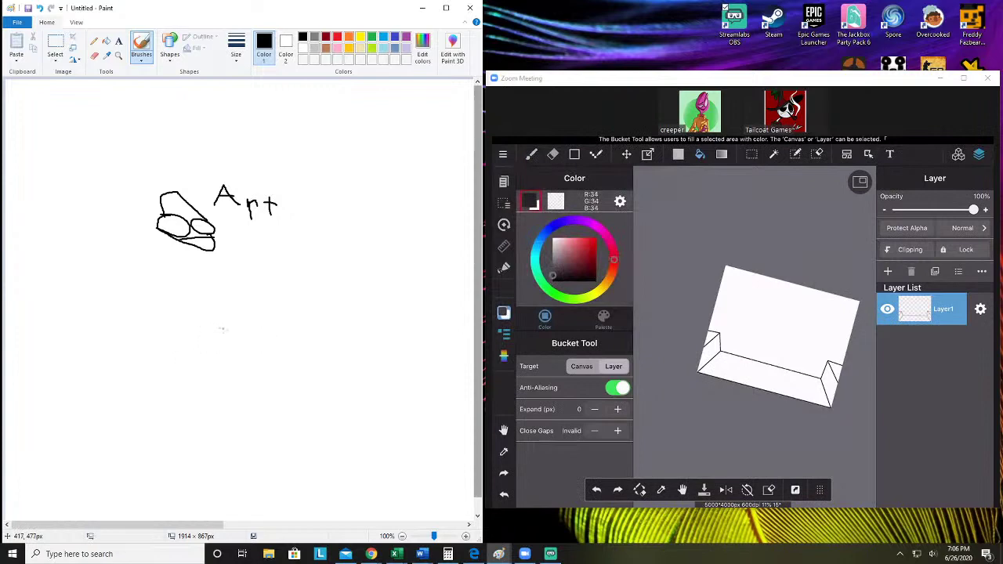
Draw a wide rounded face and a smaller oval face with simple features below the word "Art"
mouse_move(219, 328)
mouse_down()
mouse_move(191, 333)
mouse_move(211, 360)
mouse_move(236, 329)
mouse_up()
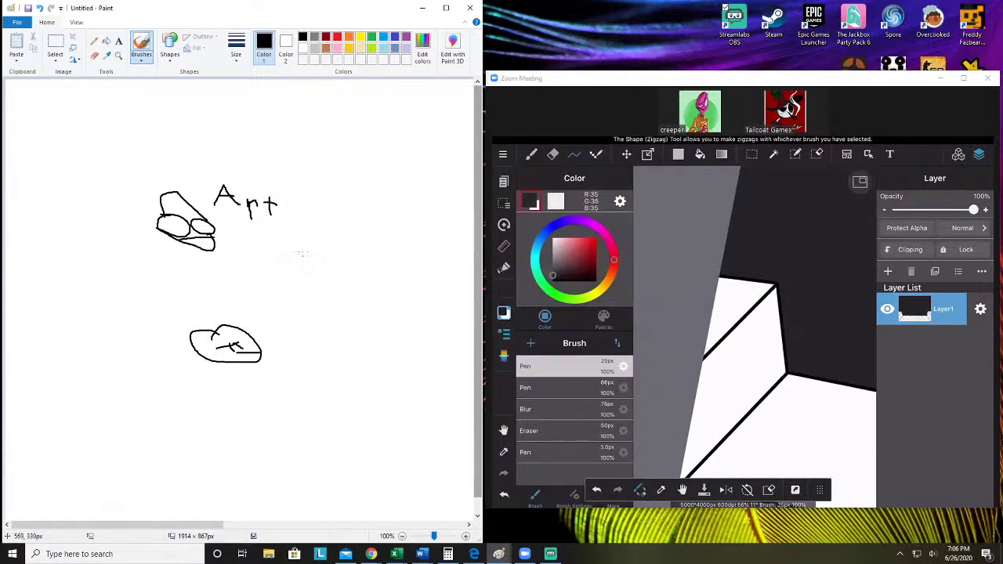
mouse_move(285, 258)
mouse_down()
mouse_move(301, 278)
mouse_move(318, 273)
mouse_move(310, 256)
mouse_move(299, 252)
mouse_move(307, 271)
mouse_up()
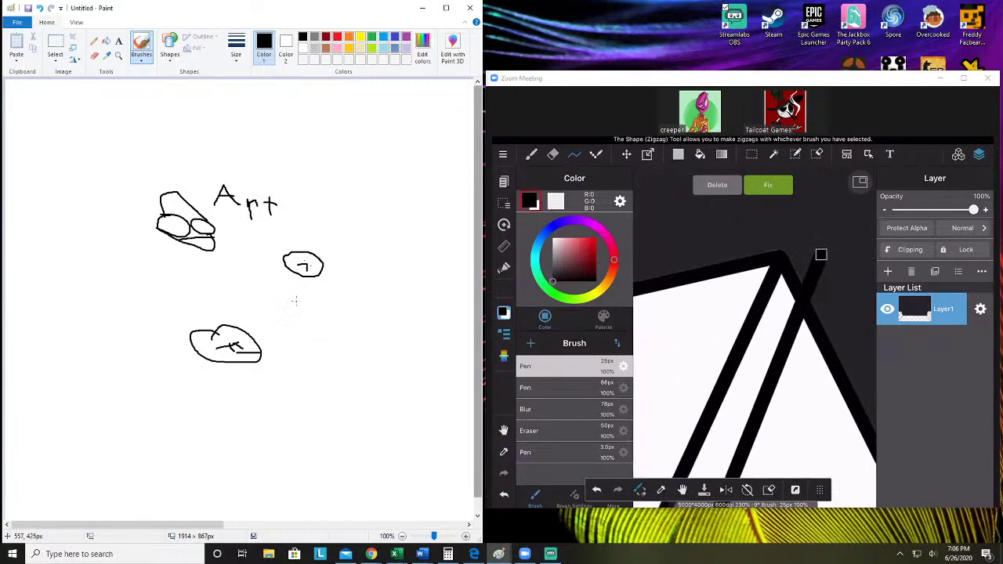
mouse_move(297, 296)
mouse_down()
mouse_move(314, 314)
mouse_move(341, 318)
mouse_move(342, 306)
mouse_move(397, 343)
mouse_move(384, 321)
mouse_move(406, 342)
mouse_move(460, 318)
mouse_move(419, 337)
mouse_move(441, 343)
mouse_move(385, 374)
mouse_move(410, 386)
mouse_move(322, 355)
mouse_move(310, 362)
mouse_move(361, 375)
mouse_up()
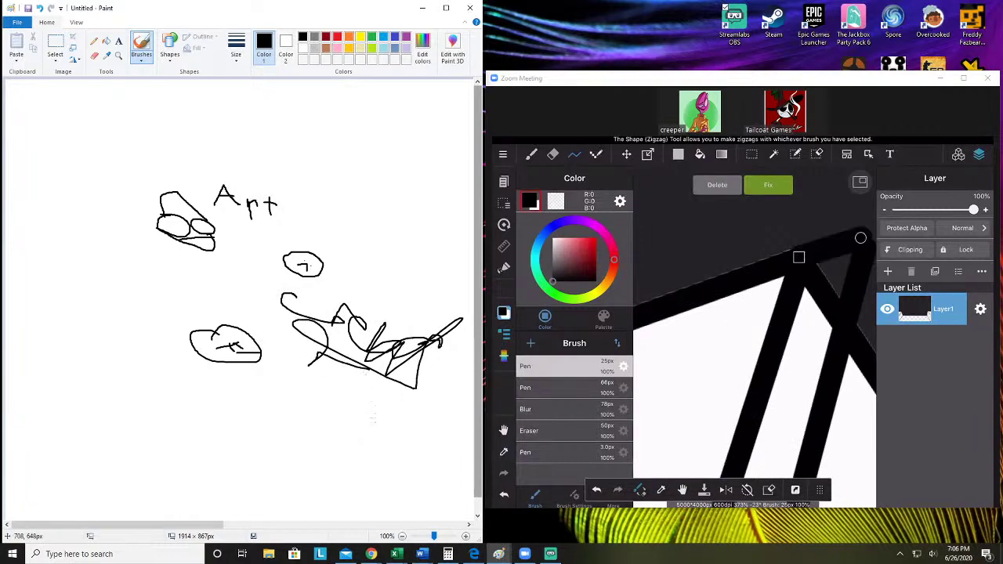
key(ctrl+z)
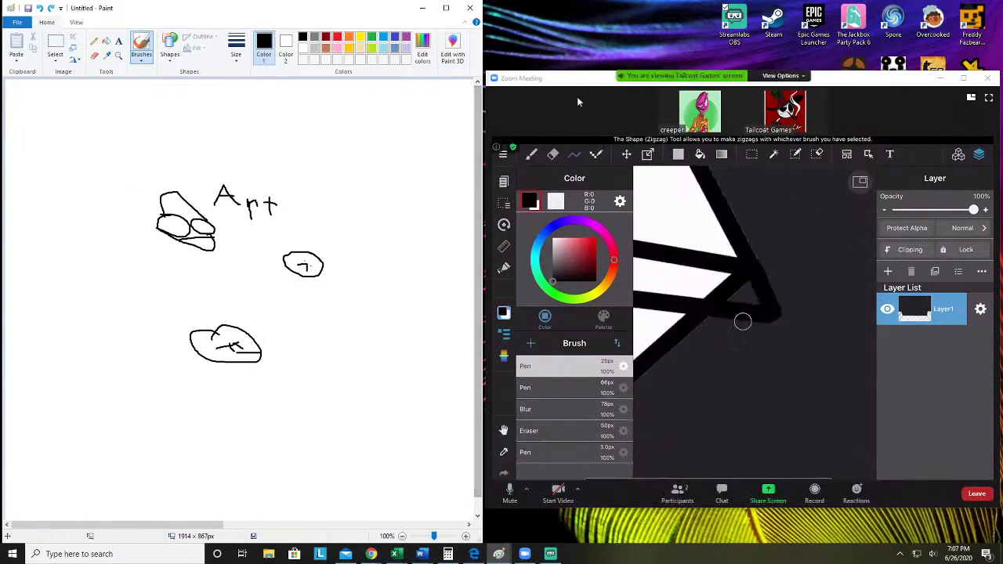
click(551, 555)
click(551, 554)
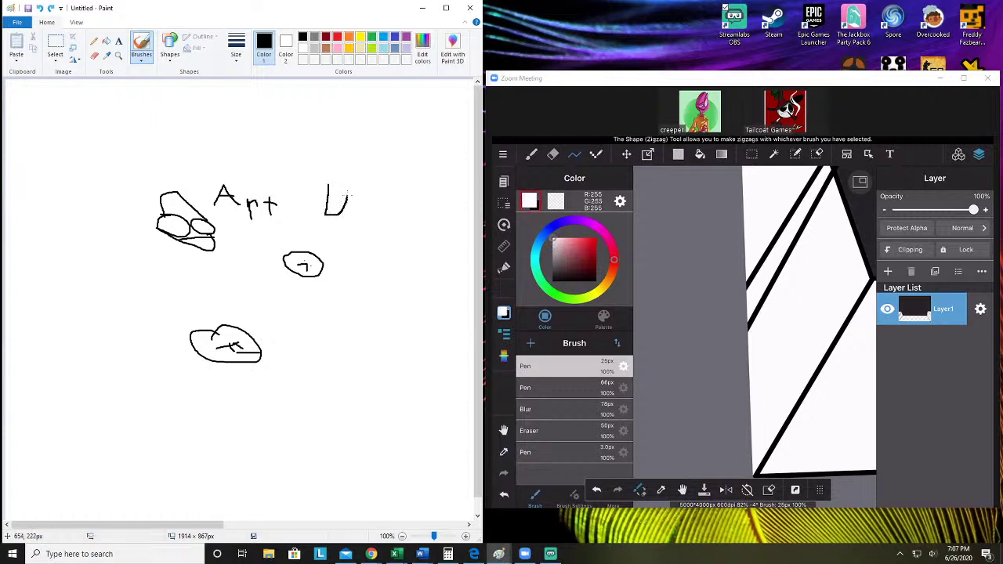
Draw a tall slanted head with a line face and a second outline behind it, beside the word "Art"
mouse_move(356, 172)
mouse_down()
mouse_move(324, 161)
mouse_move(313, 186)
mouse_move(321, 205)
mouse_move(345, 199)
mouse_up()
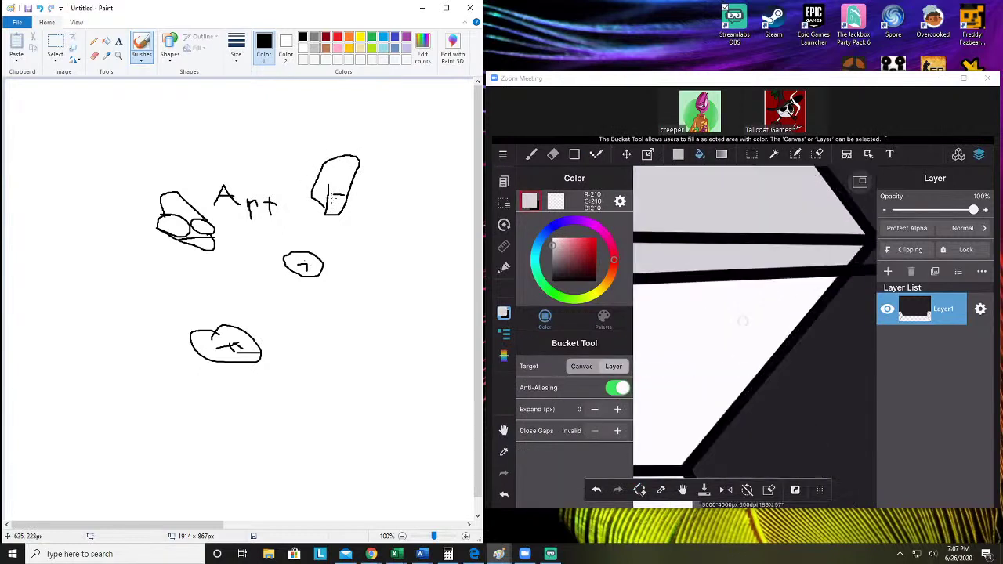
mouse_move(333, 161)
mouse_down()
mouse_move(323, 153)
mouse_move(302, 172)
mouse_move(302, 218)
mouse_move(315, 208)
mouse_up()
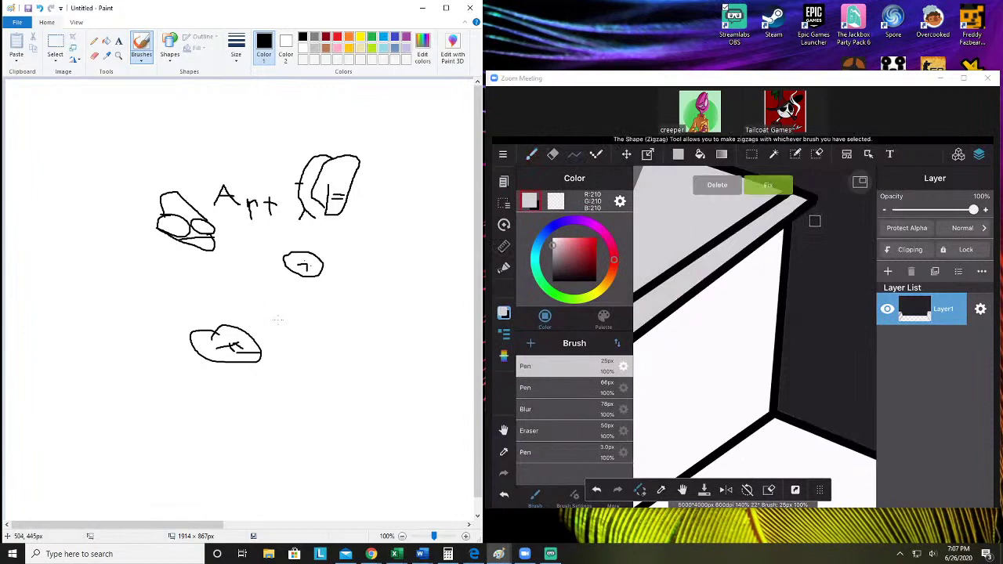
Draw a round head wearing a top hat in the canvas's lower right area and fill the hat with black
mouse_move(348, 339)
mouse_down()
mouse_move(337, 378)
mouse_move(385, 394)
mouse_move(402, 378)
mouse_move(391, 354)
mouse_move(347, 337)
mouse_move(383, 328)
mouse_move(399, 357)
mouse_up()
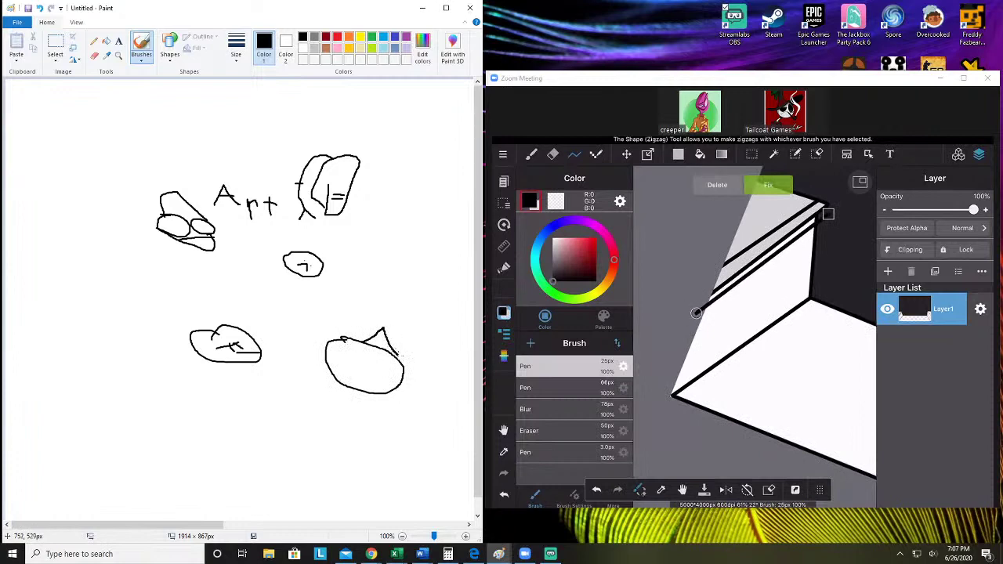
key(ctrl+z)
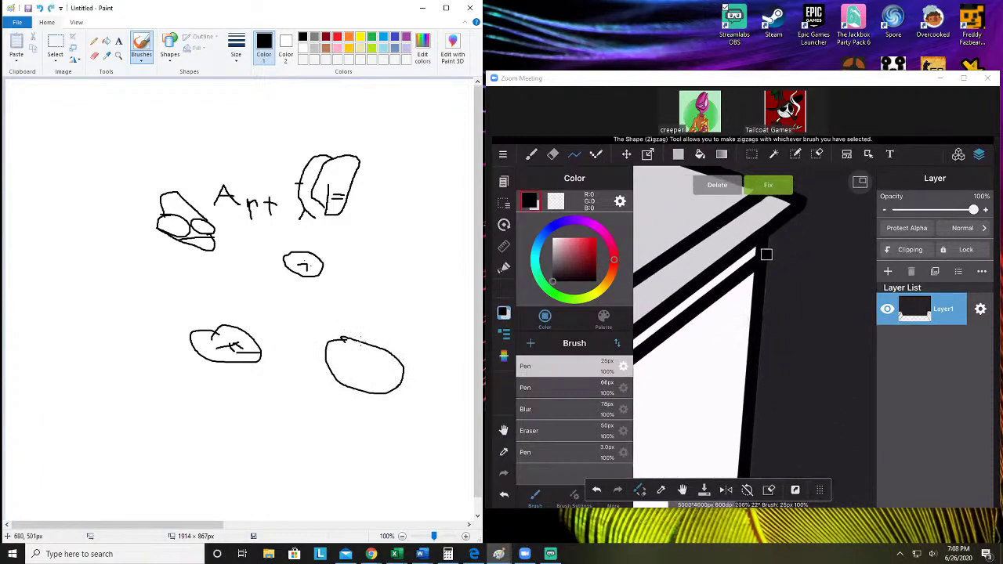
mouse_move(374, 318)
mouse_down()
mouse_move(398, 329)
mouse_move(399, 354)
mouse_up()
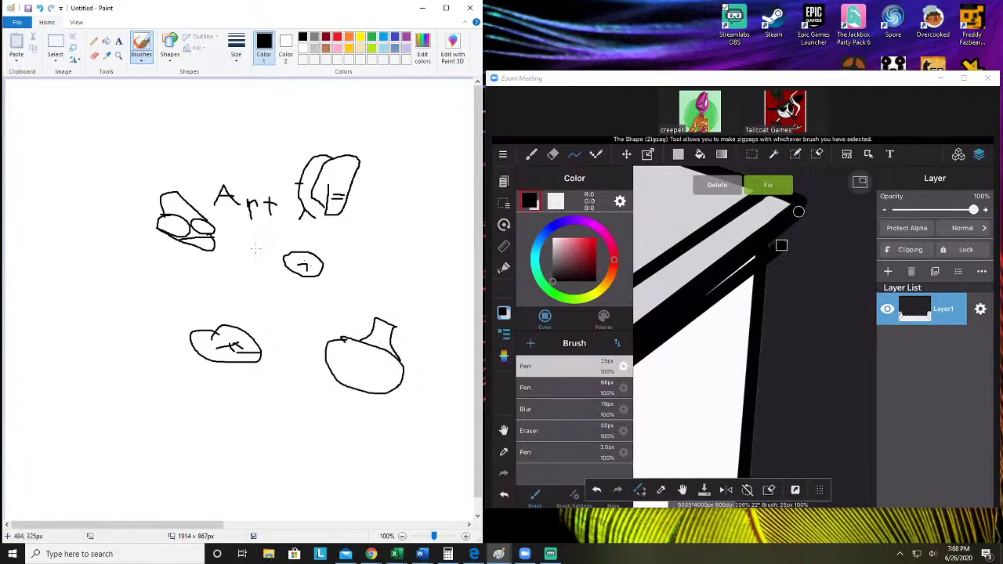
click(106, 41)
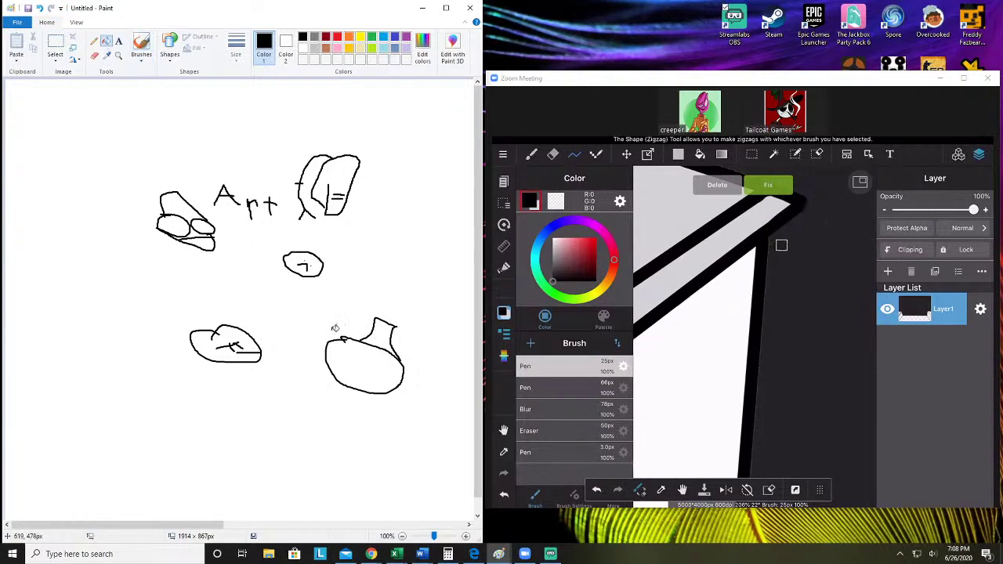
click(382, 333)
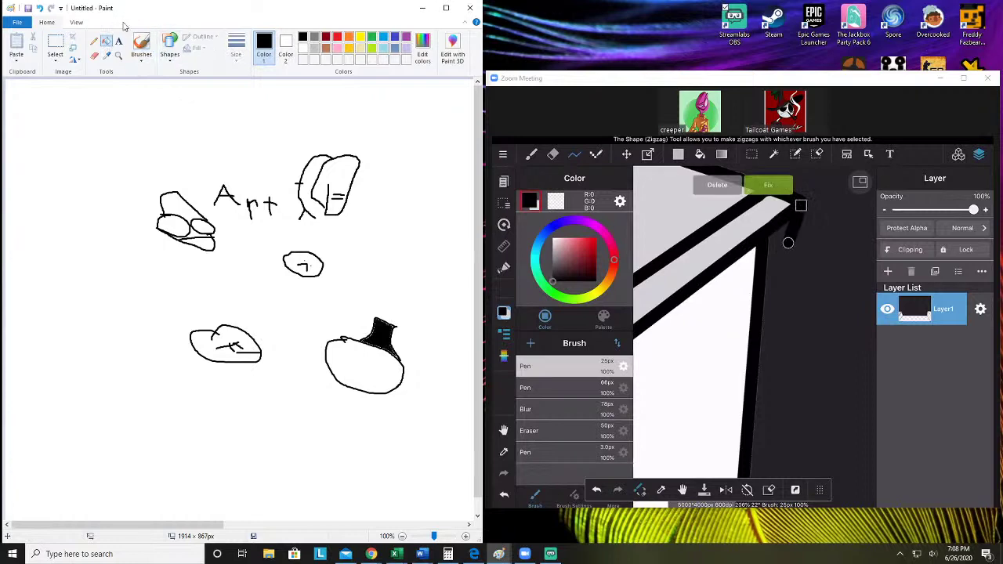
Brush two eyes and slanted mouth lines onto the round head with the top hat
click(141, 46)
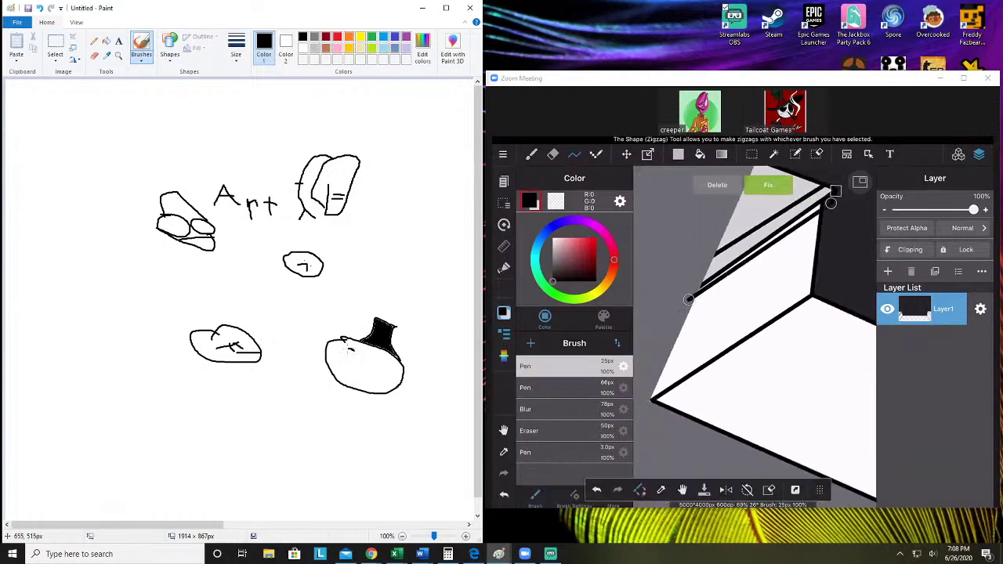
mouse_move(347, 349)
mouse_down()
mouse_move(387, 366)
mouse_move(379, 348)
mouse_move(370, 365)
mouse_move(341, 356)
mouse_move(380, 378)
mouse_up()
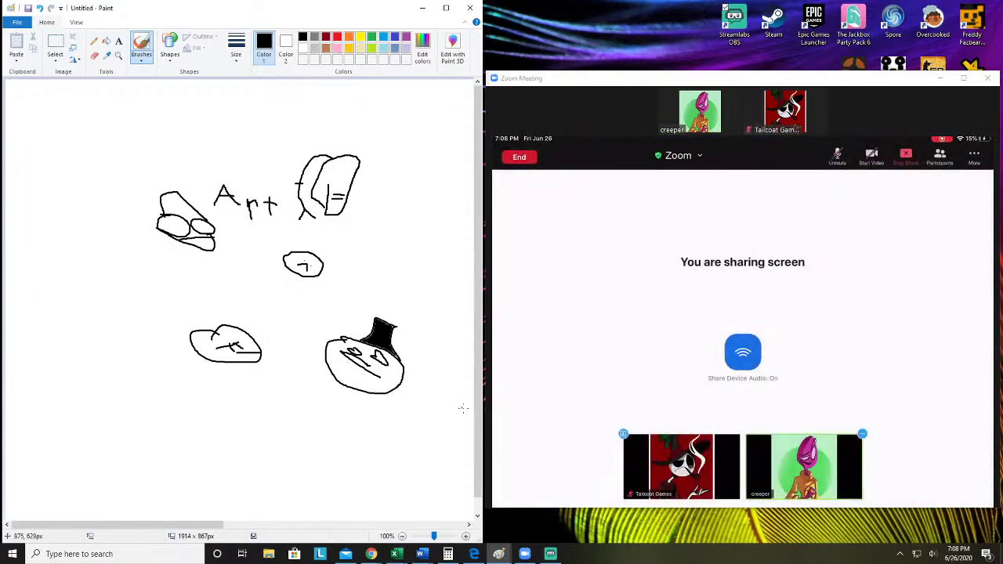
mouse_move(615, 459)
drag(342, 373, 404, 392)
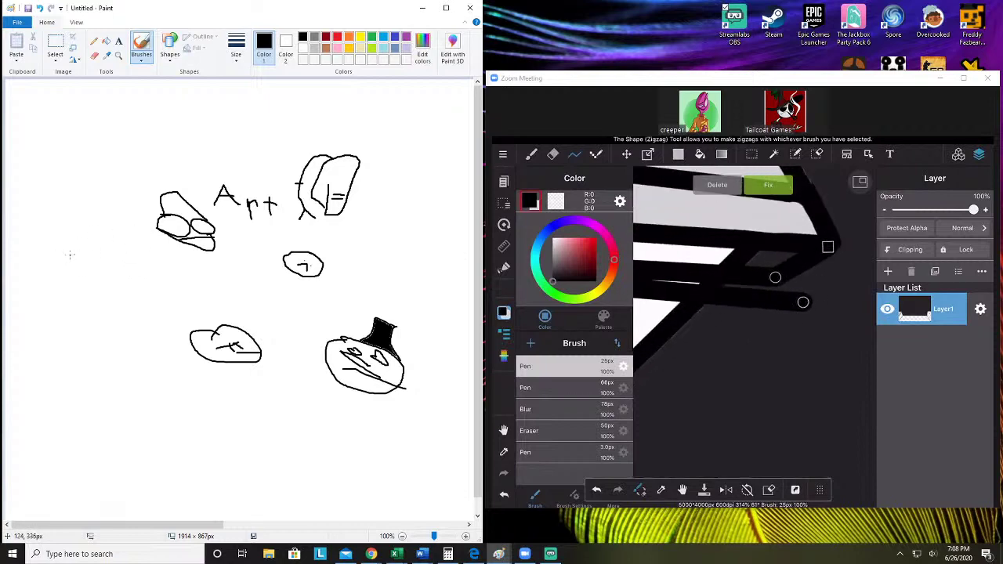
Draw a small circular face, a hooked curved face and a dotted oval face with a mouth beneath the angular face
mouse_move(88, 253)
mouse_down()
mouse_move(72, 247)
mouse_move(60, 261)
mouse_move(79, 269)
mouse_move(73, 256)
mouse_up()
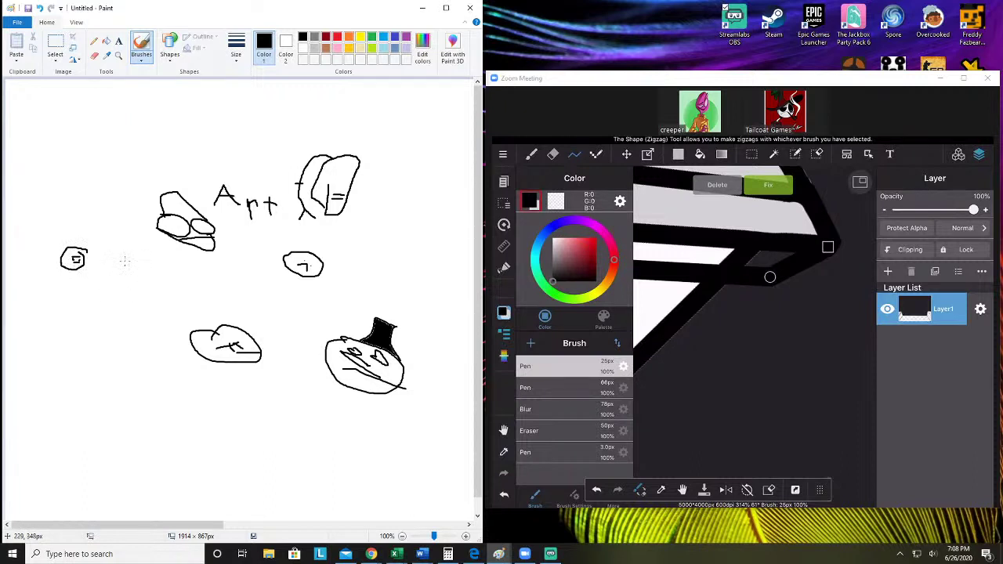
mouse_move(124, 262)
mouse_down()
mouse_move(163, 292)
mouse_move(125, 283)
mouse_up()
key(ctrl+z)
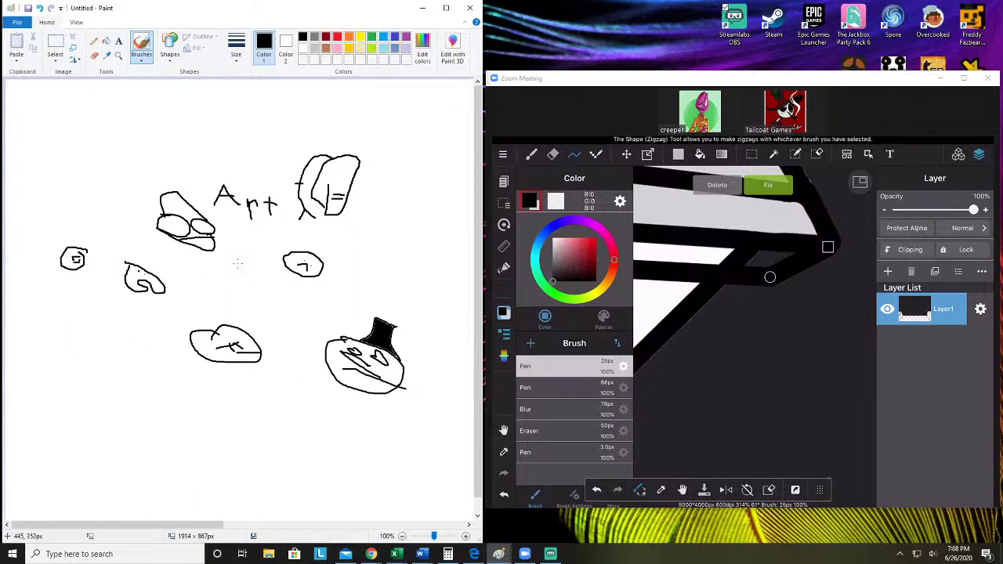
mouse_move(212, 276)
mouse_down()
mouse_move(206, 303)
mouse_move(225, 285)
mouse_move(238, 298)
mouse_move(222, 292)
mouse_up()
key(ctrl+z)
drag(240, 295, 225, 277)
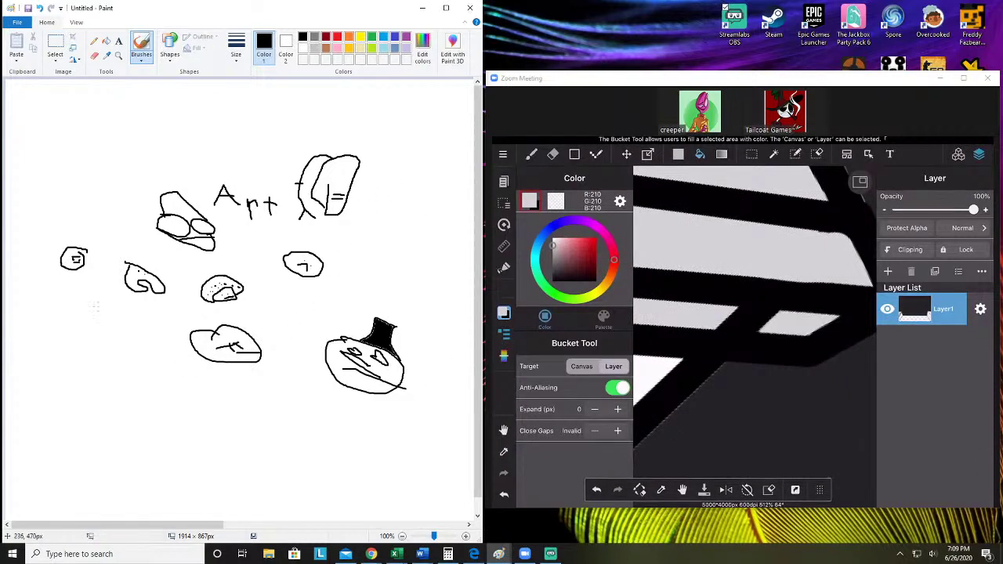
Draw a curled hook-shaped figure with a face at the canvas's left, and a bent, dotted arm-like shape under the tall head
mouse_move(83, 306)
mouse_down()
mouse_move(89, 347)
mouse_move(114, 359)
mouse_move(131, 345)
mouse_move(129, 330)
mouse_move(123, 321)
mouse_move(108, 343)
mouse_move(100, 330)
mouse_move(116, 315)
mouse_move(106, 298)
mouse_move(84, 302)
mouse_move(107, 308)
mouse_up()
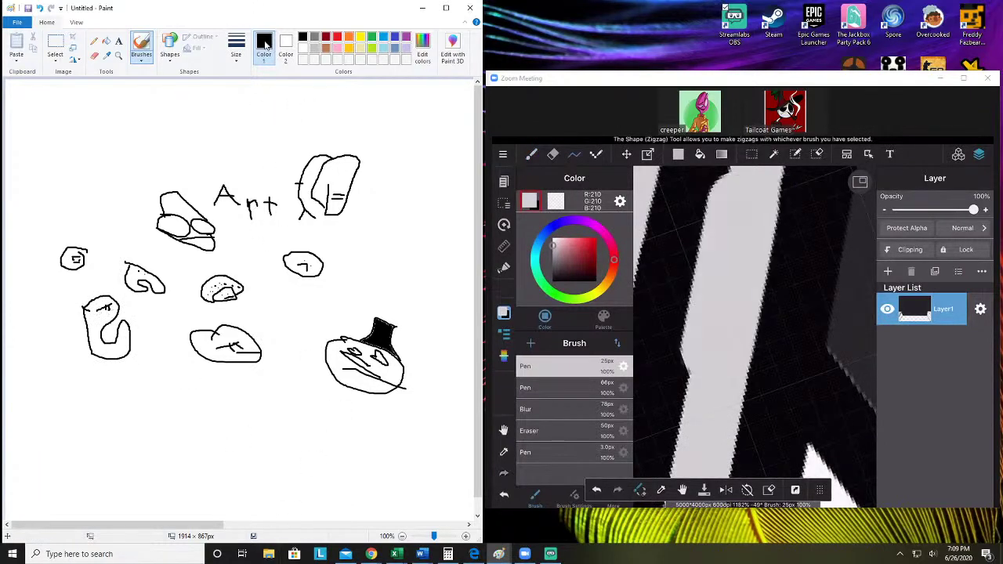
mouse_move(345, 223)
mouse_down()
mouse_move(402, 235)
mouse_move(380, 226)
mouse_up()
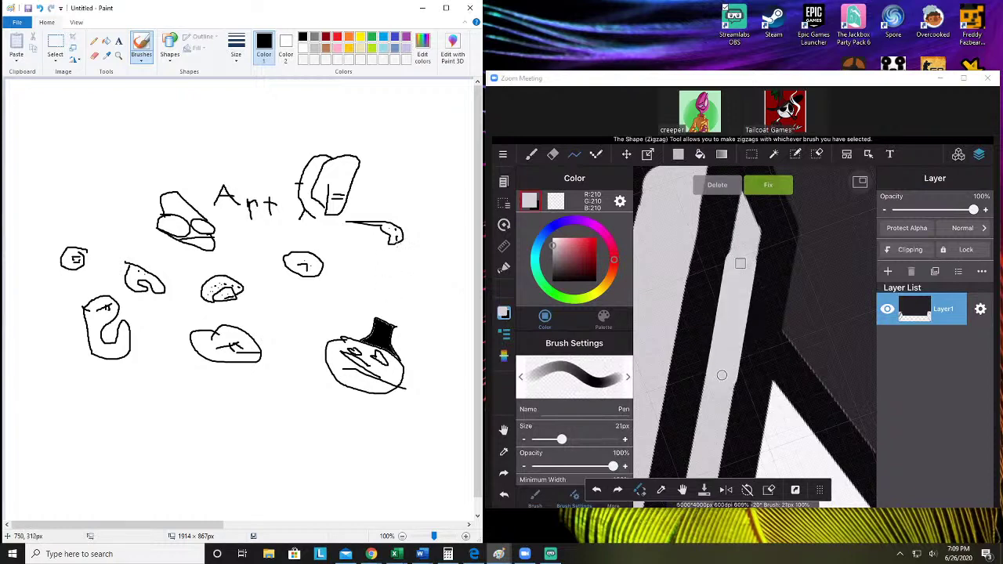
drag(397, 239, 398, 259)
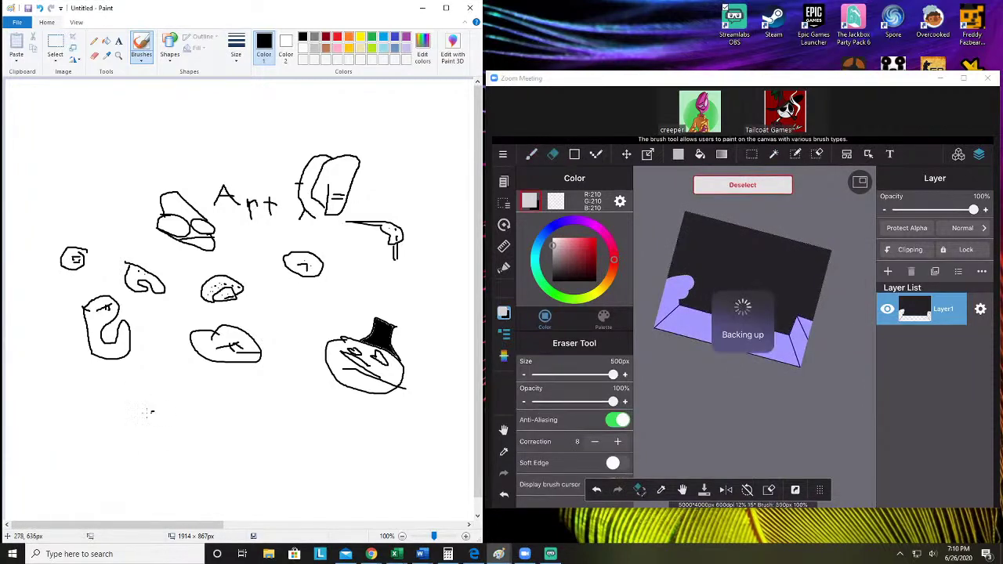
Draw three slanted faces along the lower canvas: a drooping pointed one, a slim one and a wide one with two eyes
mouse_move(160, 428)
mouse_down()
mouse_move(140, 421)
mouse_move(182, 424)
mouse_move(153, 436)
mouse_move(183, 439)
mouse_move(167, 417)
mouse_move(109, 406)
mouse_move(190, 479)
mouse_move(185, 448)
mouse_up()
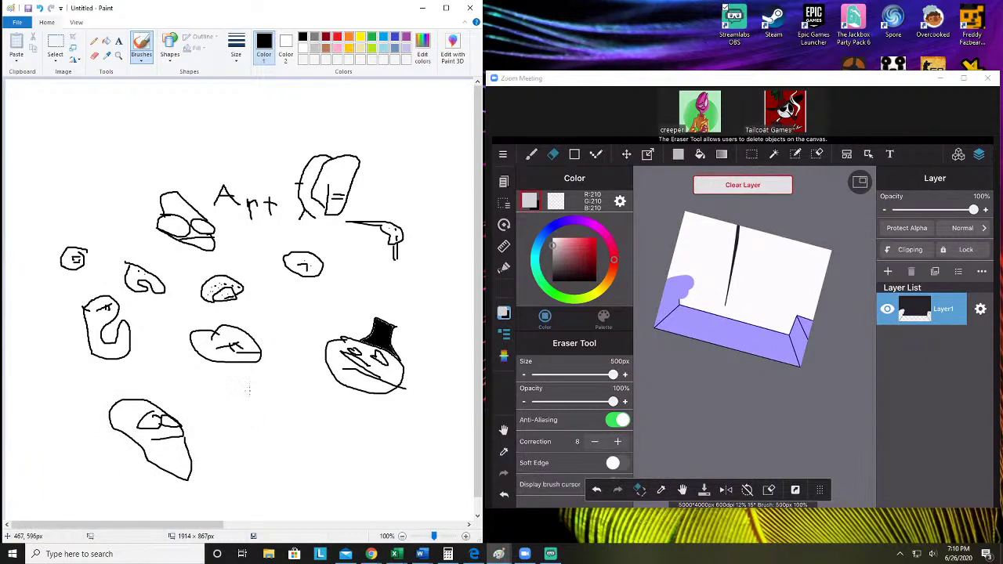
mouse_move(256, 400)
mouse_down()
mouse_move(234, 417)
mouse_move(294, 419)
mouse_move(225, 383)
mouse_up()
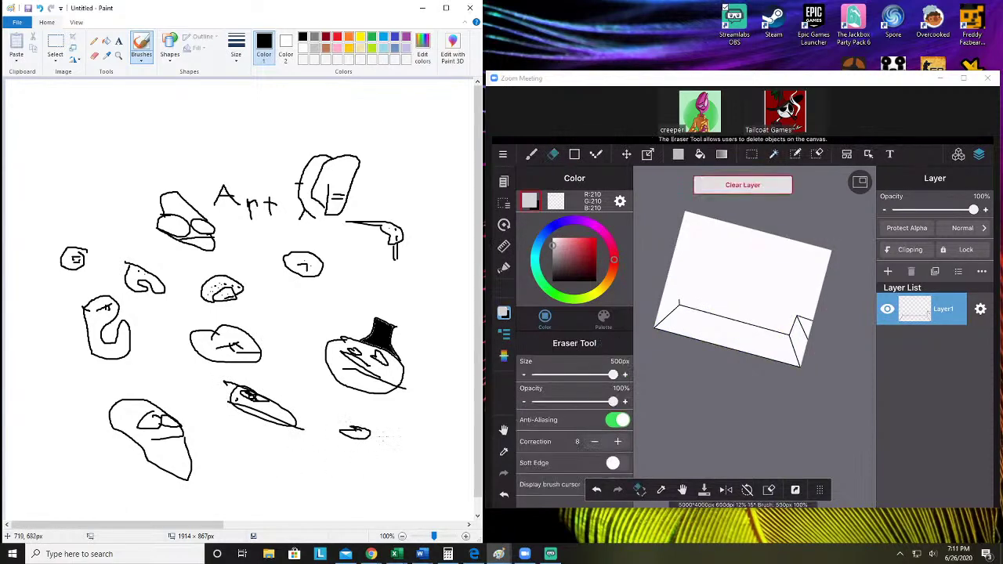
mouse_move(399, 447)
mouse_down()
mouse_move(368, 413)
mouse_move(314, 420)
mouse_move(337, 453)
mouse_move(400, 455)
mouse_up()
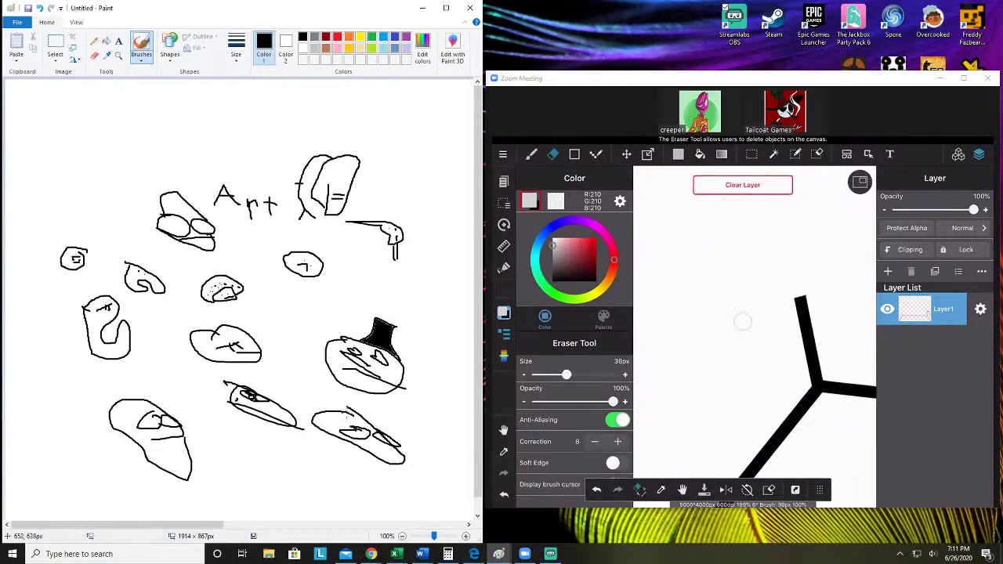
key(ctrl+z)
mouse_move(369, 416)
mouse_down()
mouse_move(315, 405)
mouse_move(305, 414)
mouse_move(410, 464)
mouse_move(380, 423)
mouse_up()
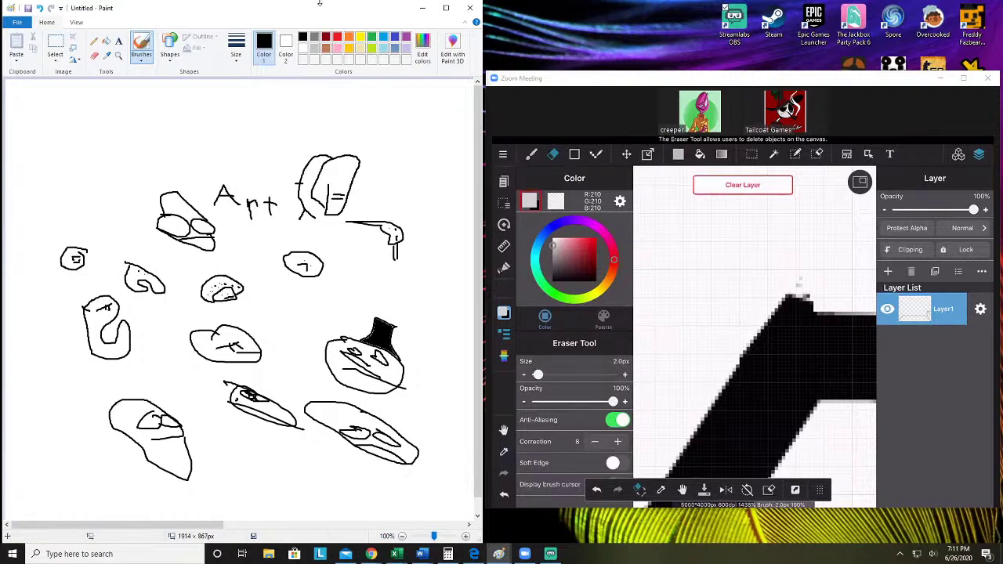
click(140, 55)
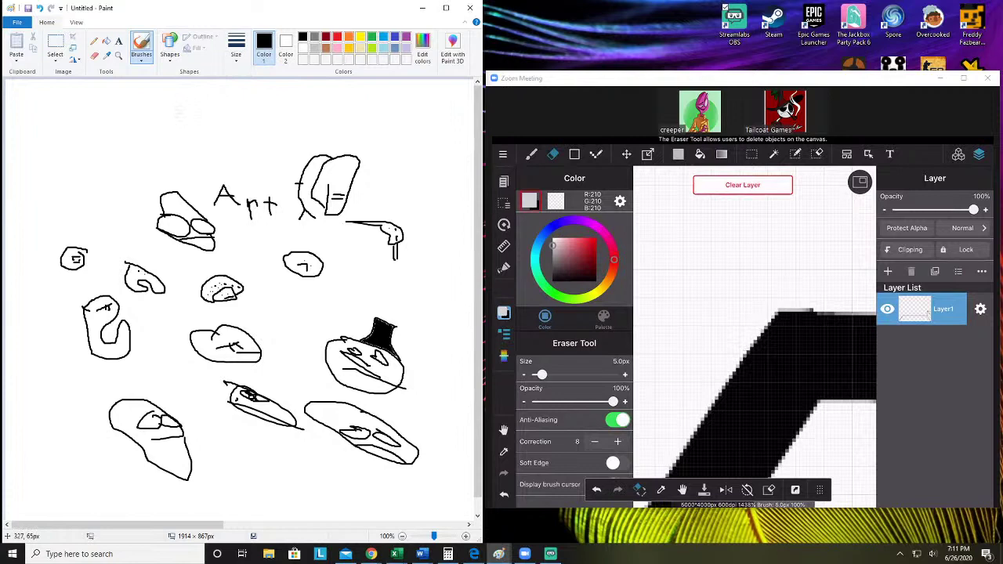
mouse_move(175, 115)
mouse_down()
mouse_move(210, 109)
mouse_move(259, 121)
mouse_move(217, 101)
mouse_move(390, 134)
mouse_move(163, 76)
mouse_up()
key(ctrl+z)
key(ctrl+z)
key(ctrl+z)
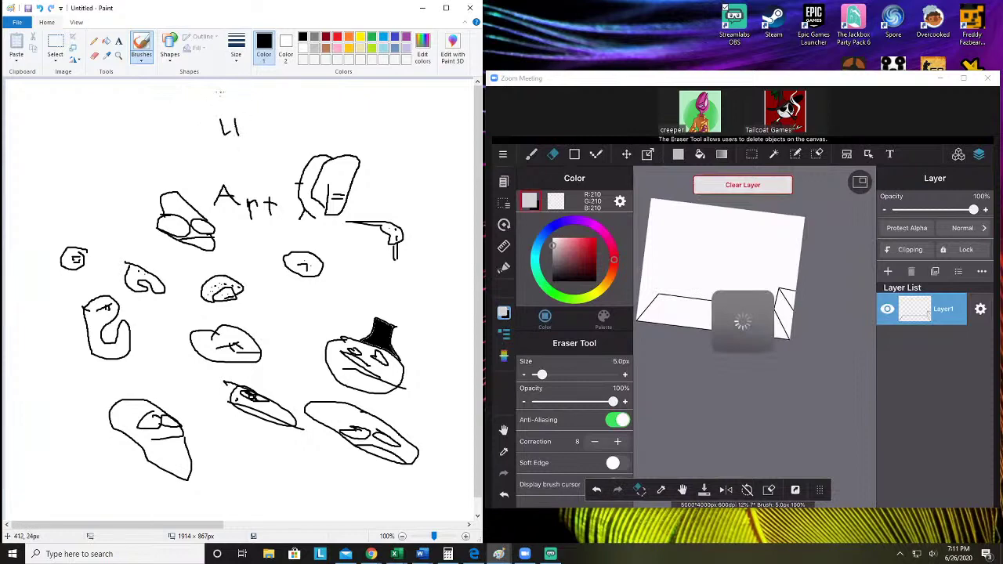
Draw a rounded square head outline around the two vertical eye strokes above the word "Art"
mouse_move(221, 91)
mouse_down()
mouse_move(210, 113)
mouse_move(270, 120)
mouse_up()
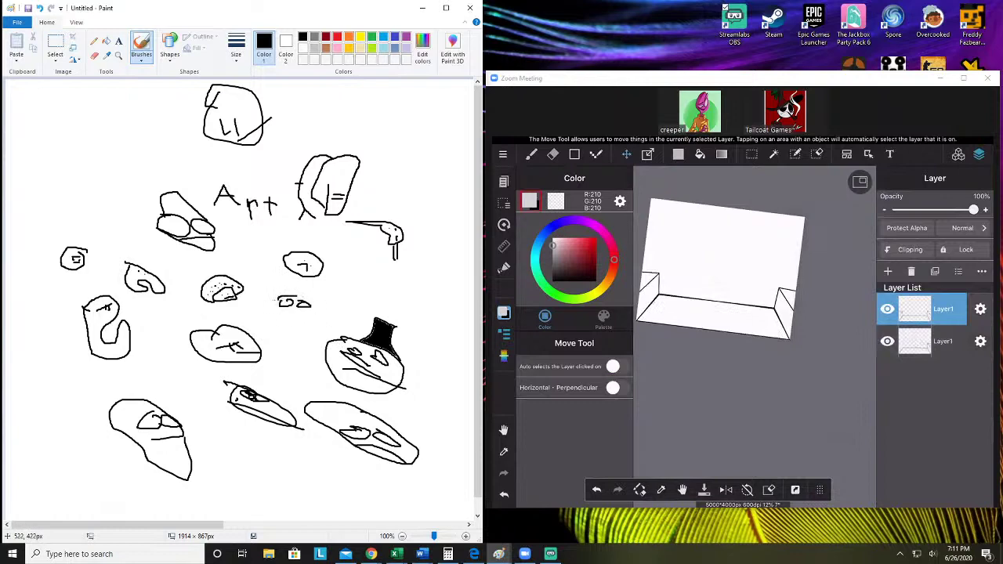
Outline the flat face around the two small eyes right of centre, and draw a small round two-eyed face beneath it
drag(277, 303, 279, 304)
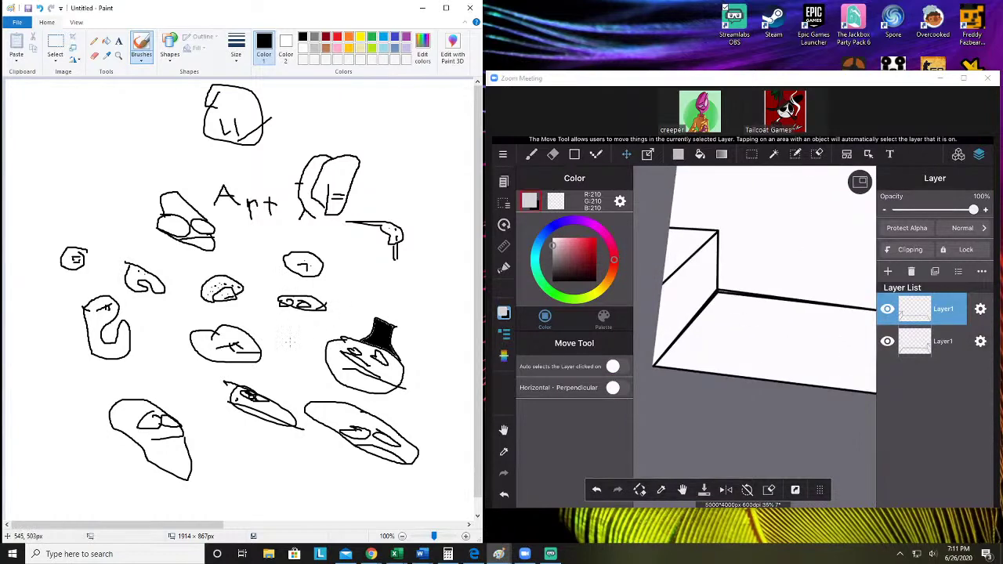
mouse_move(296, 343)
mouse_down()
mouse_move(278, 347)
mouse_move(279, 323)
mouse_up()
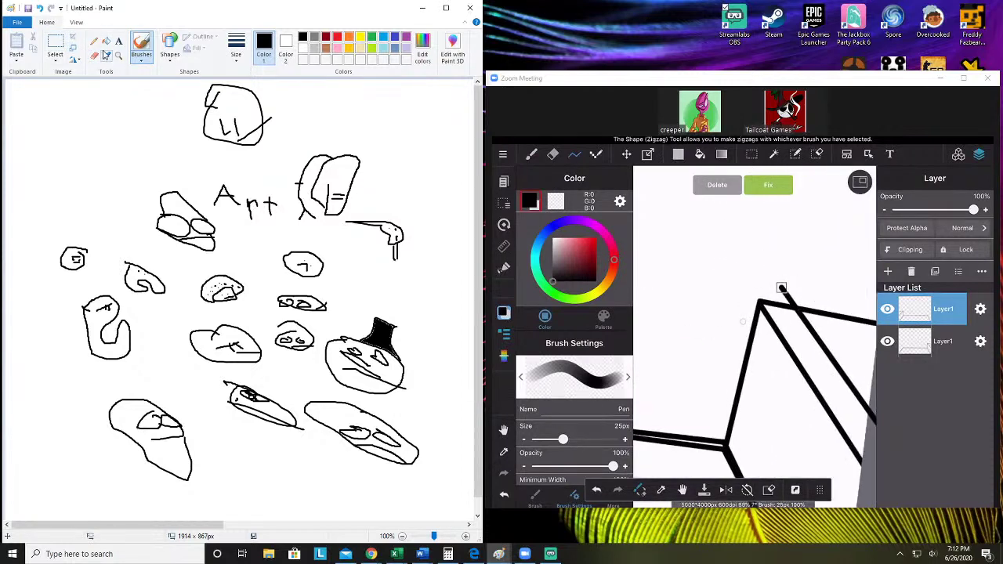
Draw a black ellipse of about 180 × 158 px in the empty space left of the rounded square head
click(169, 57)
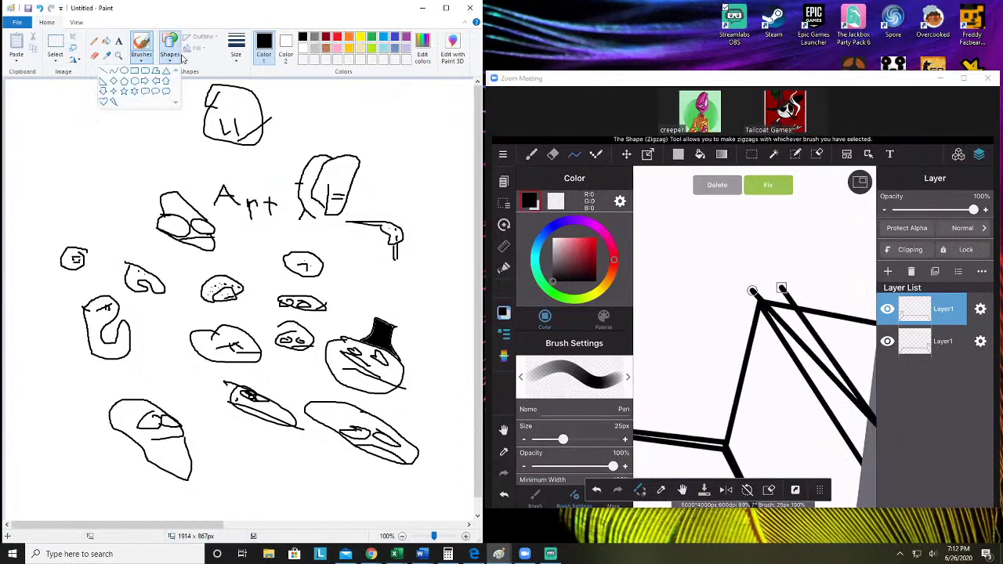
click(124, 71)
drag(72, 102, 165, 185)
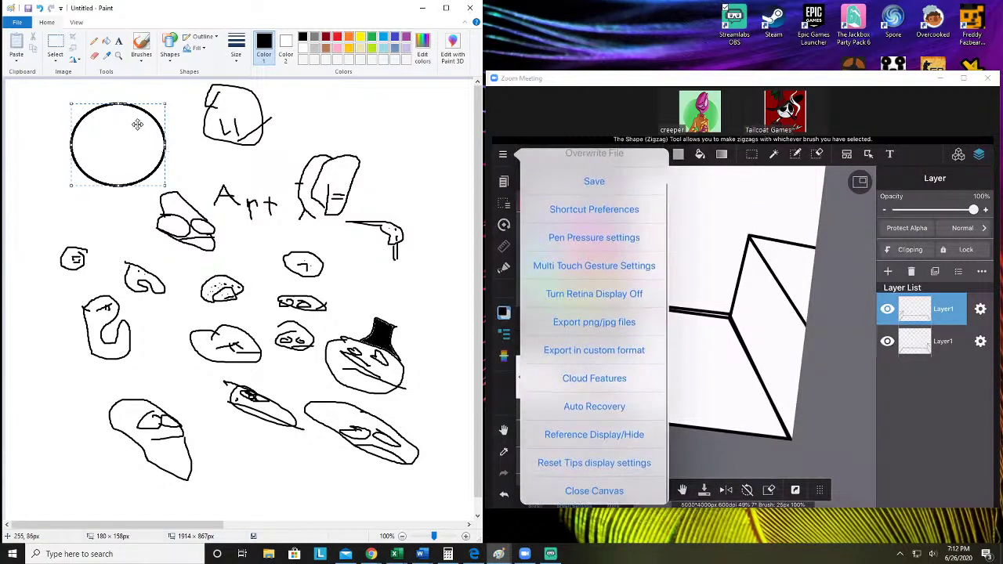
click(188, 94)
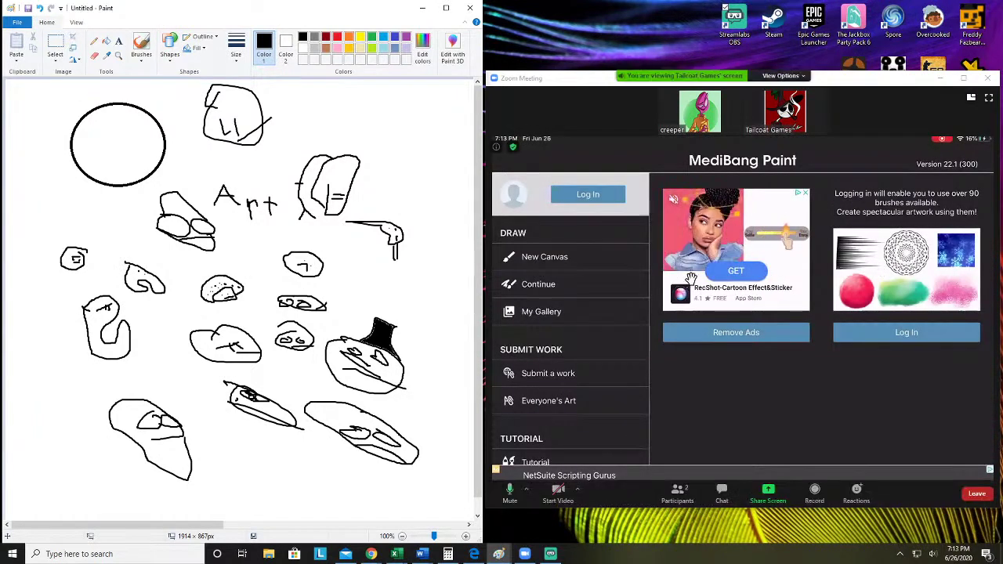
Mix a dark brown (red 99, green 62, blue 41) from the standard brown and add it to the custom colors
click(326, 47)
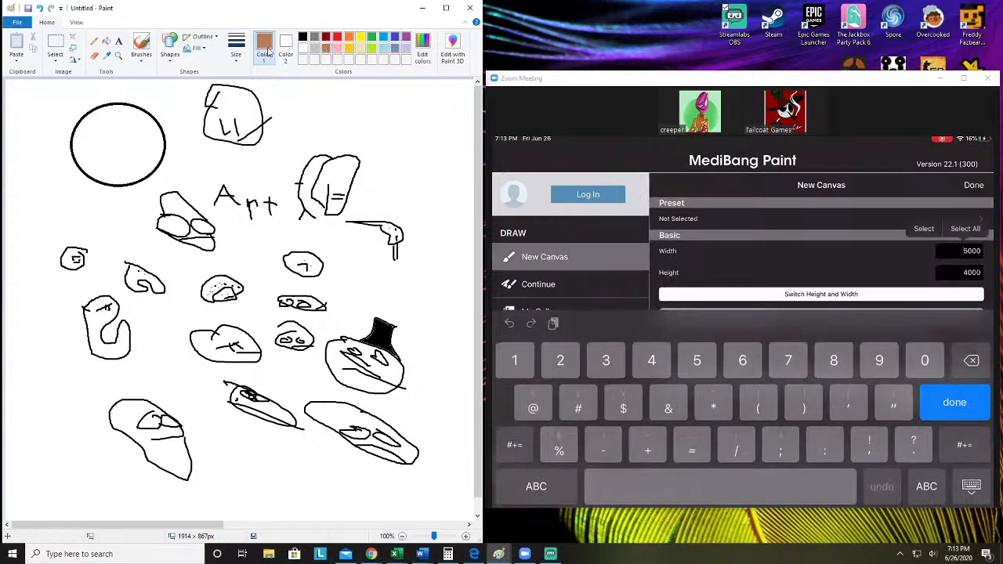
click(422, 49)
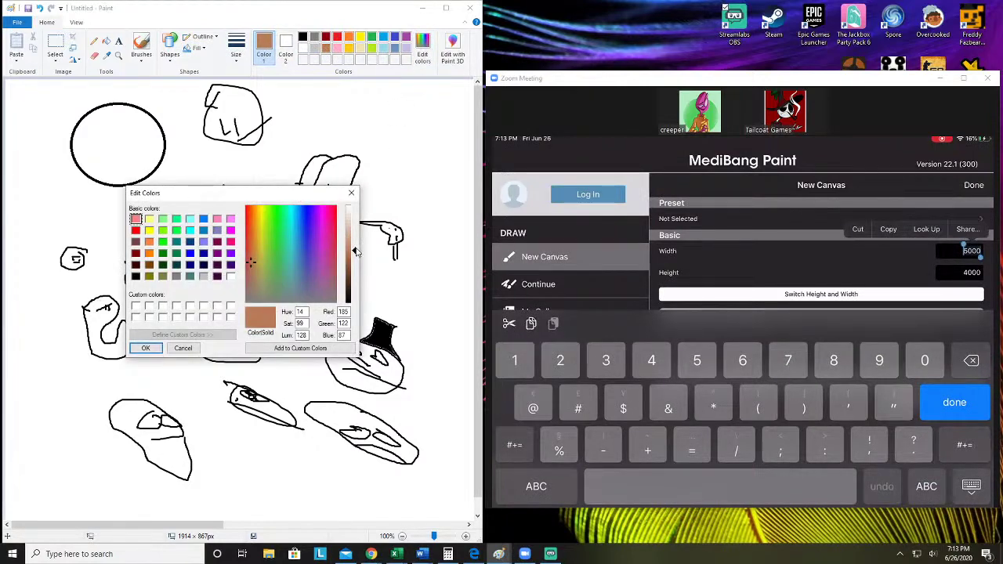
drag(355, 250, 356, 276)
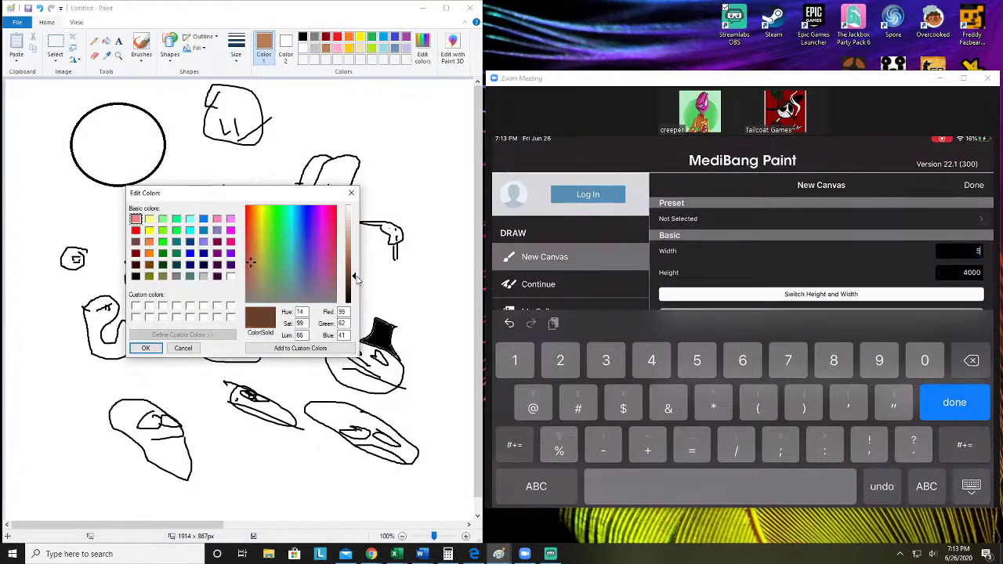
click(305, 348)
click(146, 348)
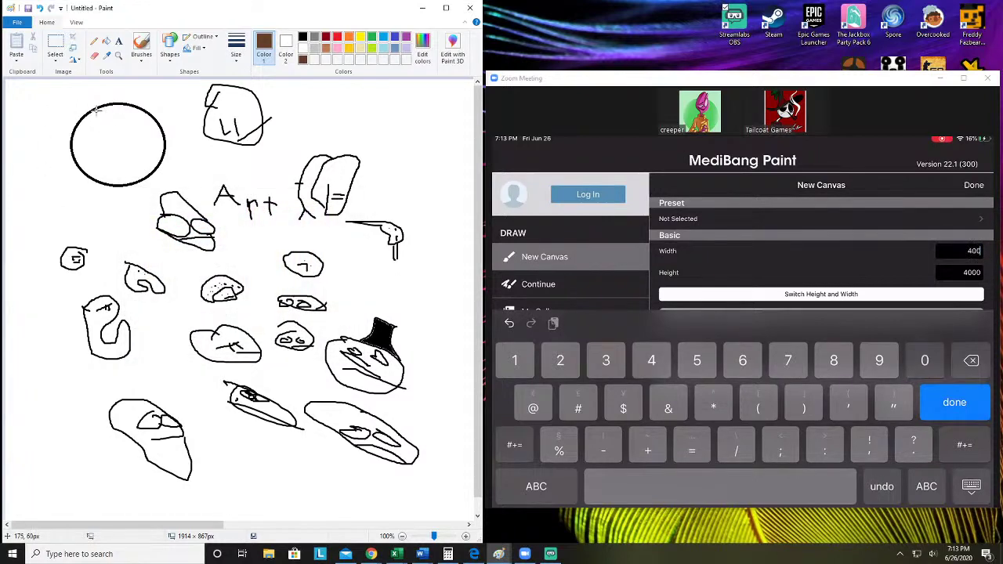
Draw a smaller red ellipse inside the right part of the black circle and fill it with red
click(337, 37)
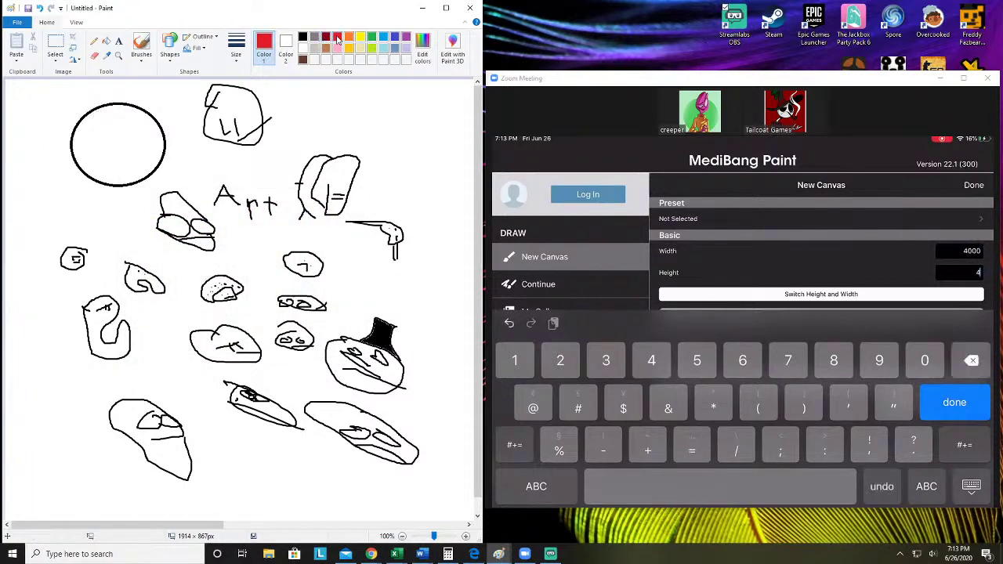
click(171, 47)
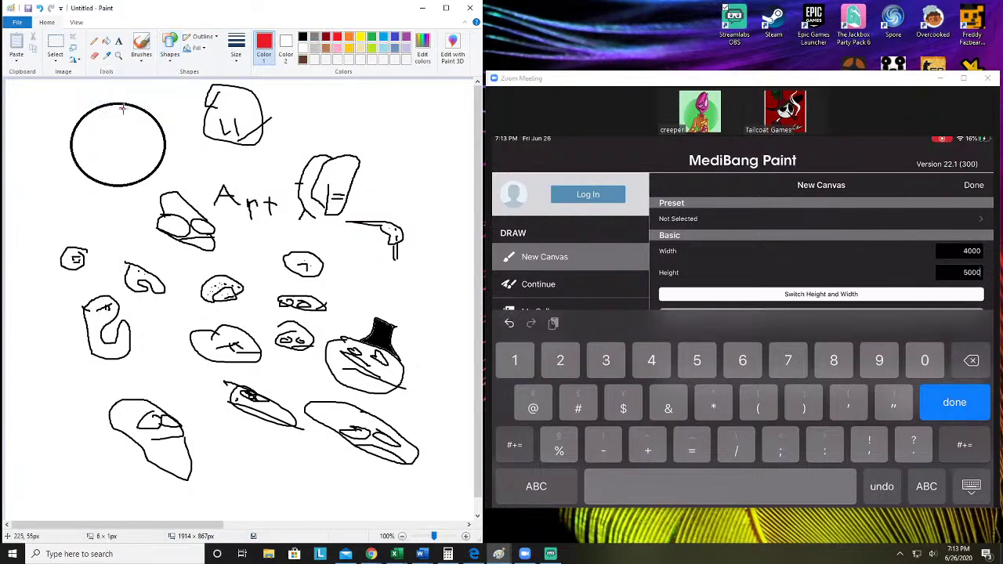
drag(119, 106, 165, 163)
mouse_move(118, 132)
mouse_down()
mouse_move(105, 133)
mouse_move(123, 135)
mouse_up()
click(190, 140)
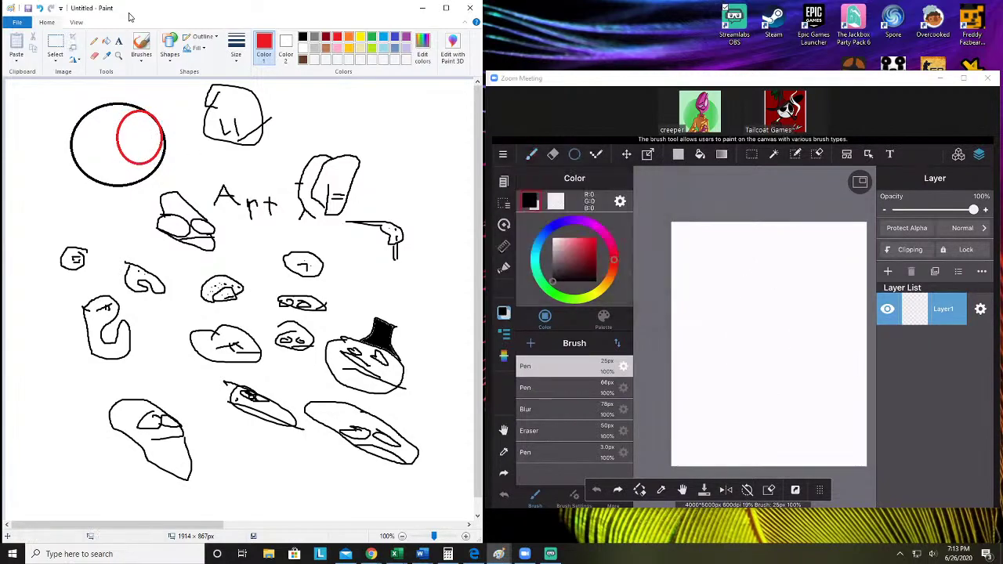
click(118, 42)
click(107, 41)
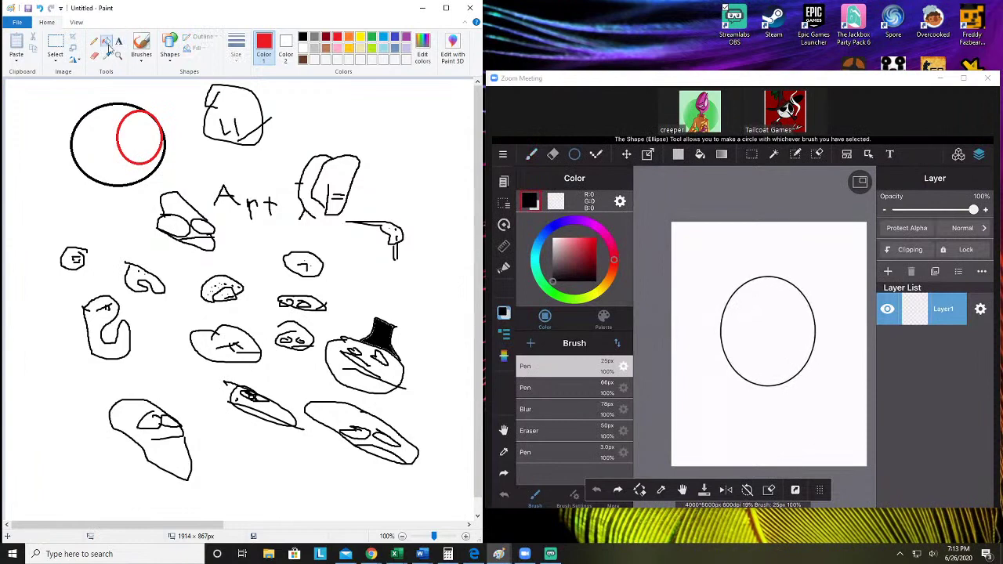
click(142, 135)
Scribble messy dark brown hair with the brush across the top of the circle head with the red patch
click(145, 49)
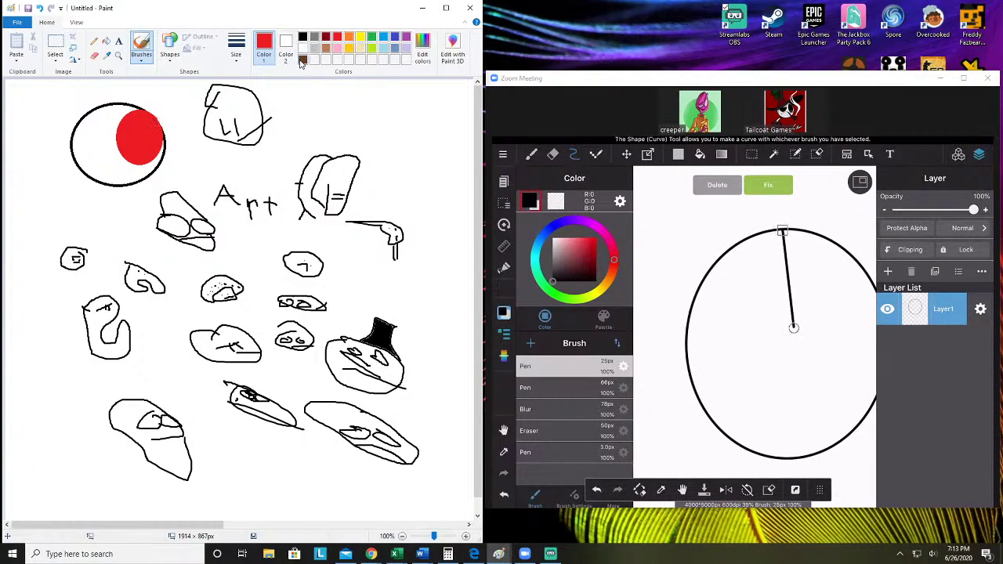
click(303, 59)
mouse_move(90, 111)
mouse_down()
mouse_move(65, 119)
mouse_move(133, 130)
mouse_up()
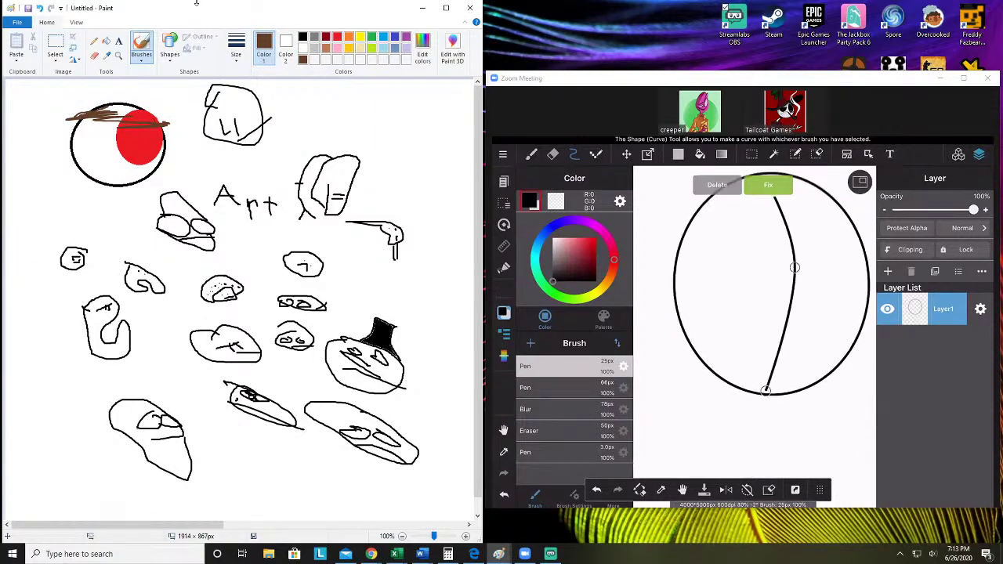
key(ctrl+z)
mouse_move(90, 102)
mouse_down()
mouse_move(57, 121)
mouse_move(110, 110)
mouse_move(166, 141)
mouse_up()
mouse_move(144, 97)
mouse_down()
mouse_move(122, 113)
mouse_move(95, 110)
mouse_move(131, 105)
mouse_move(72, 132)
mouse_move(117, 107)
mouse_up()
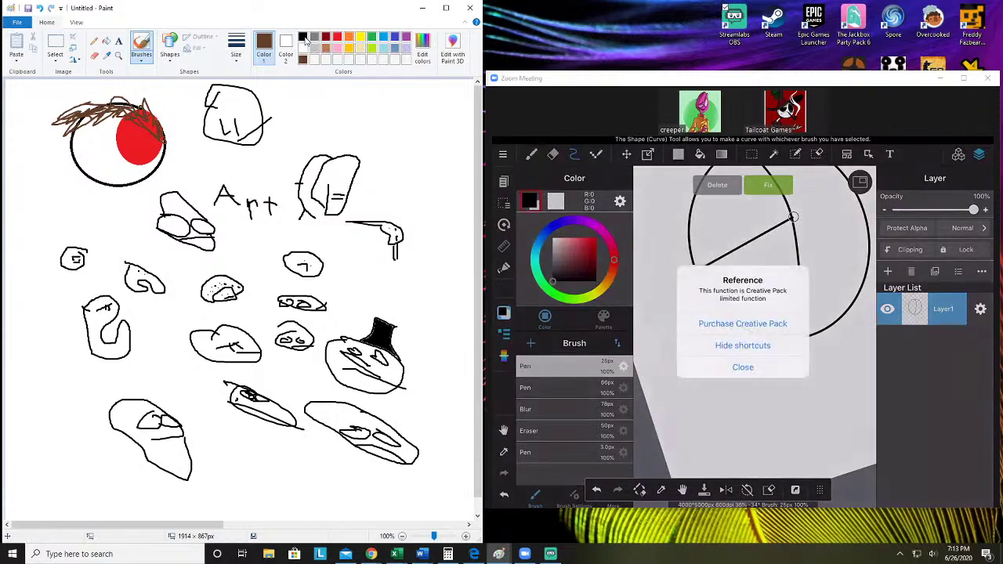
Brush two black vertical eyes and a flat mouth onto the brown-haired circle face
click(303, 37)
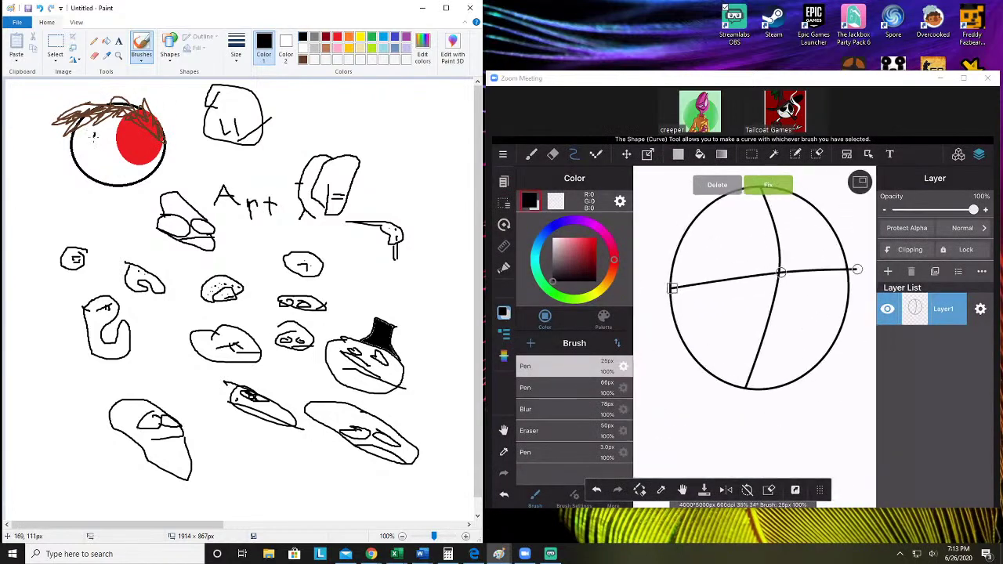
drag(136, 131, 121, 167)
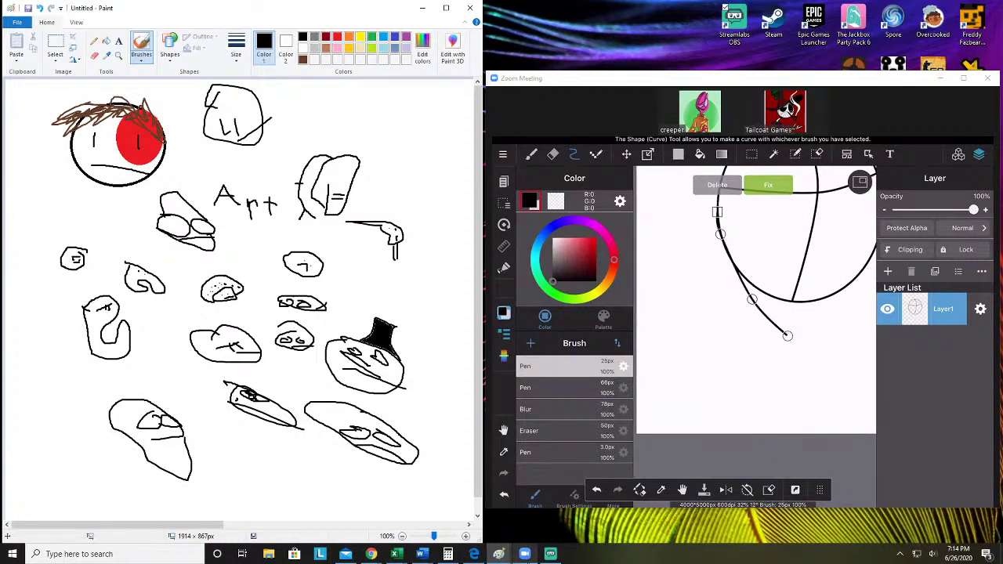
Switch to Streamlabs OBS to read the live chat, and minimize it again
click(552, 555)
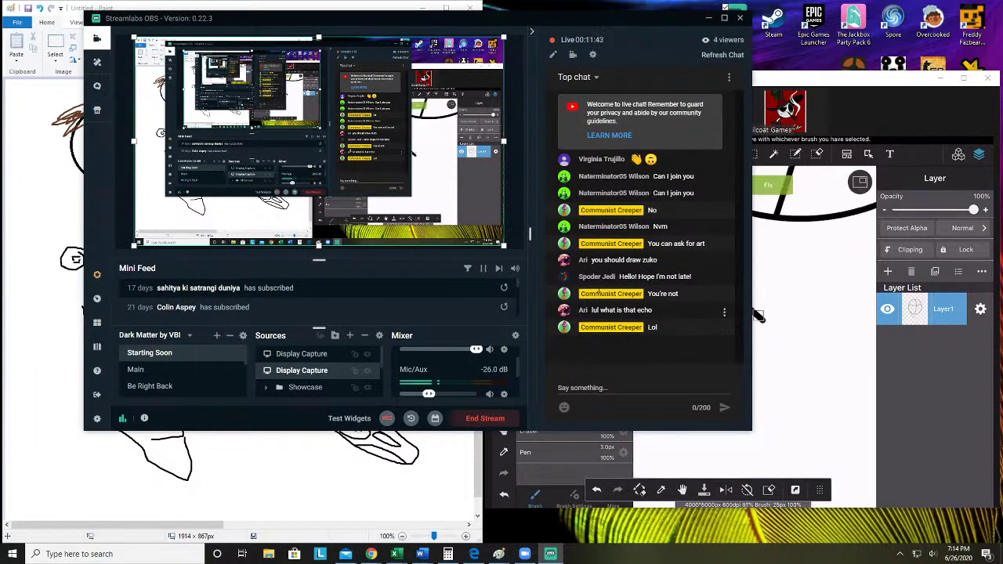
click(709, 18)
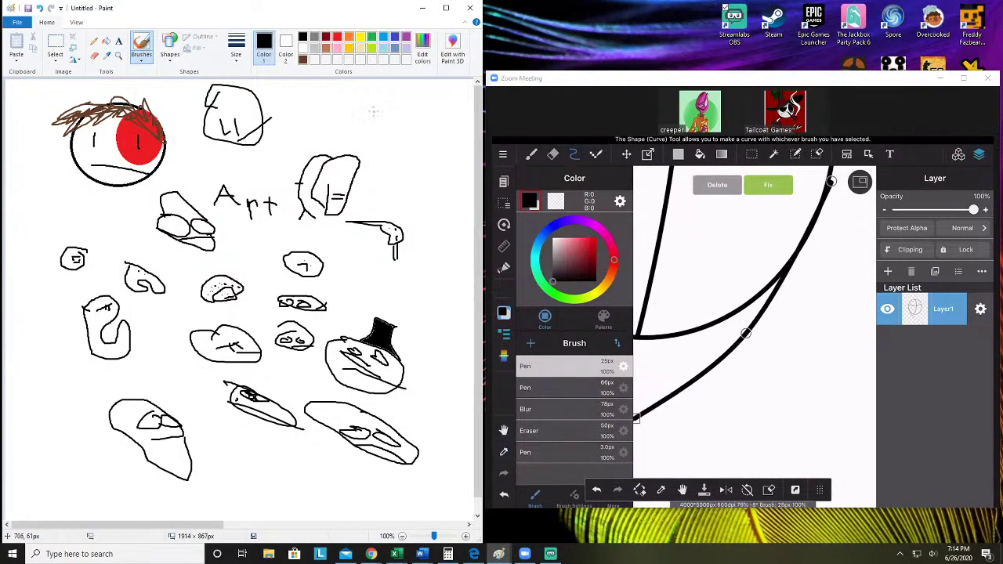
Draw a small flat oval face and, below it, a round face with two vertical eyes and a straight mouth
drag(370, 113, 393, 112)
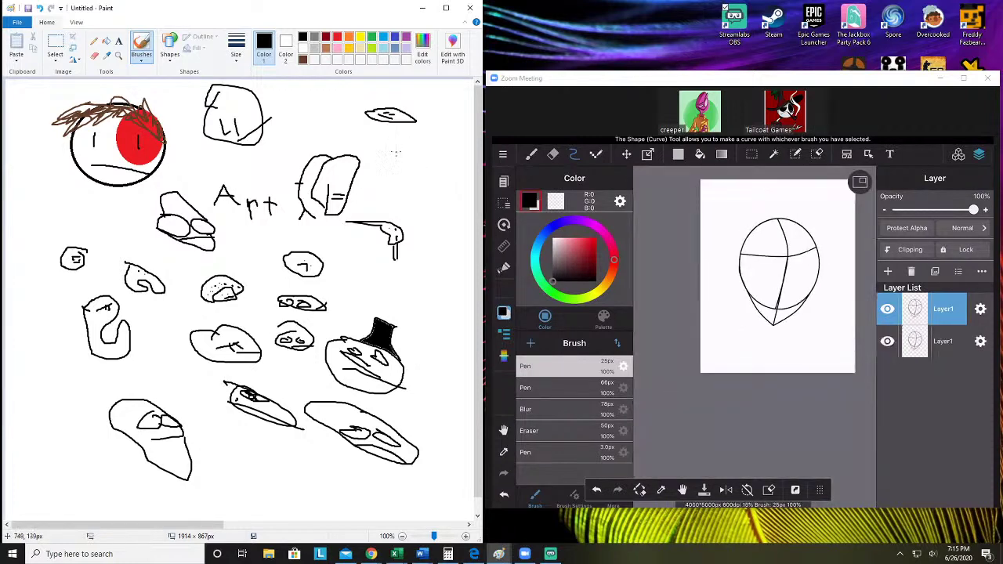
mouse_move(405, 162)
mouse_down()
mouse_move(384, 196)
mouse_move(432, 205)
mouse_move(448, 186)
mouse_move(406, 160)
mouse_up()
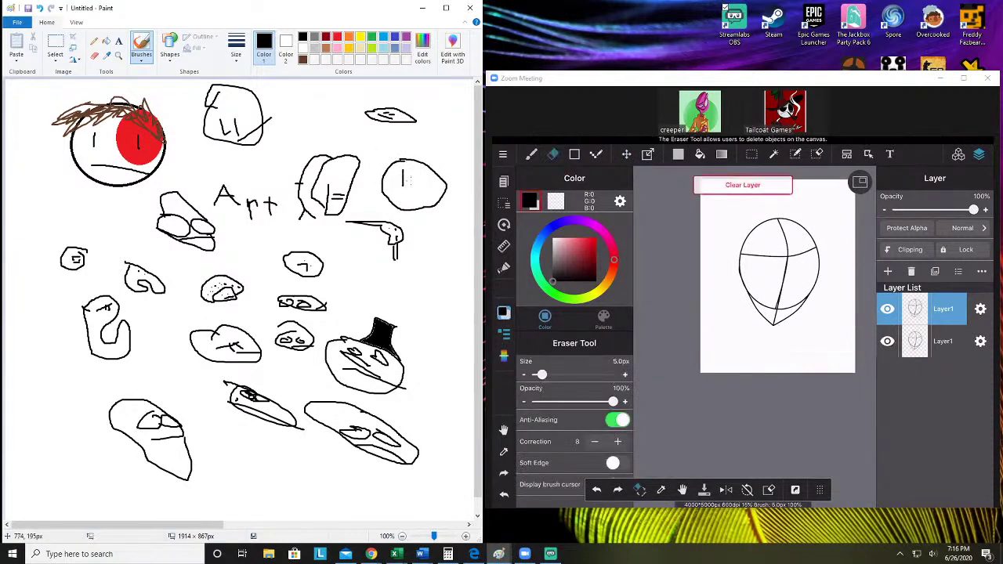
drag(416, 174, 416, 185)
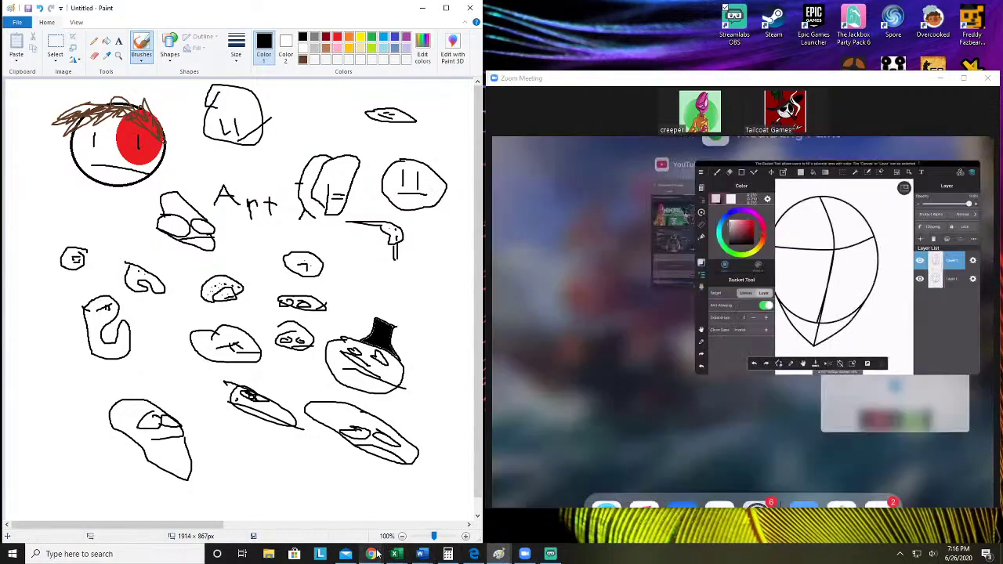
Switch to the Chrome window showing Zoom's post-attendee page and load youtube.com there
mouse_move(378, 554)
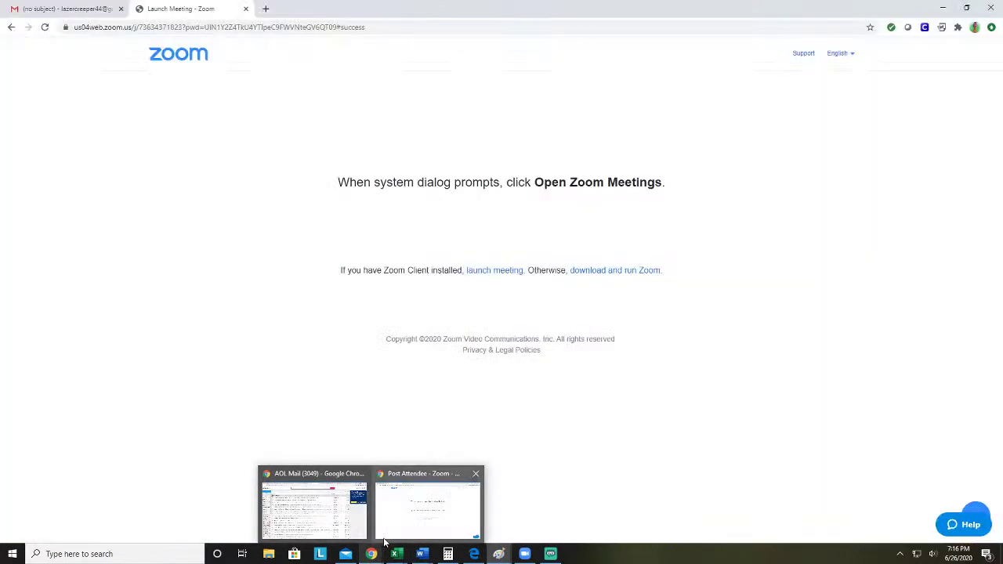
click(384, 539)
click(120, 8)
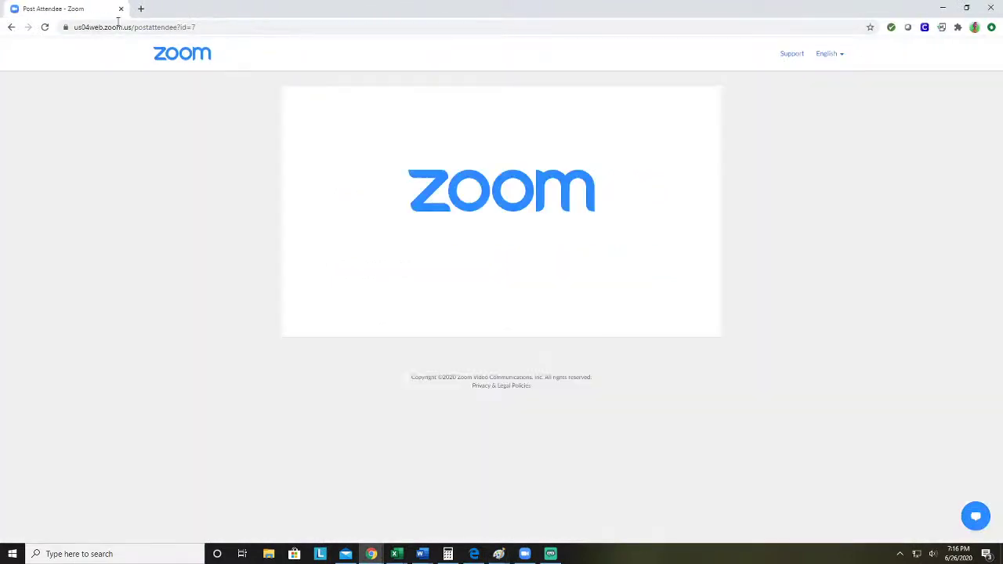
click(119, 28)
text(y)
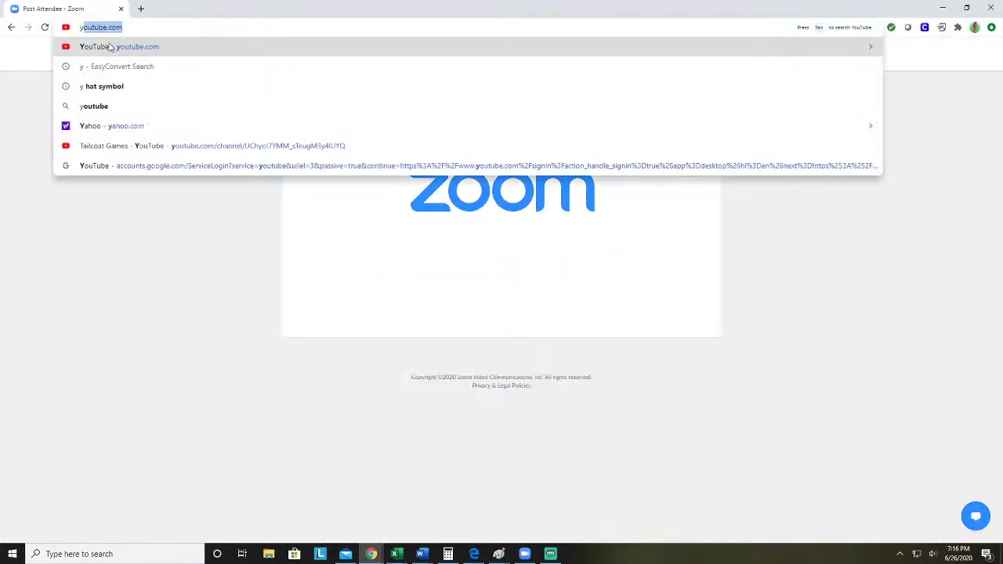
key(Return)
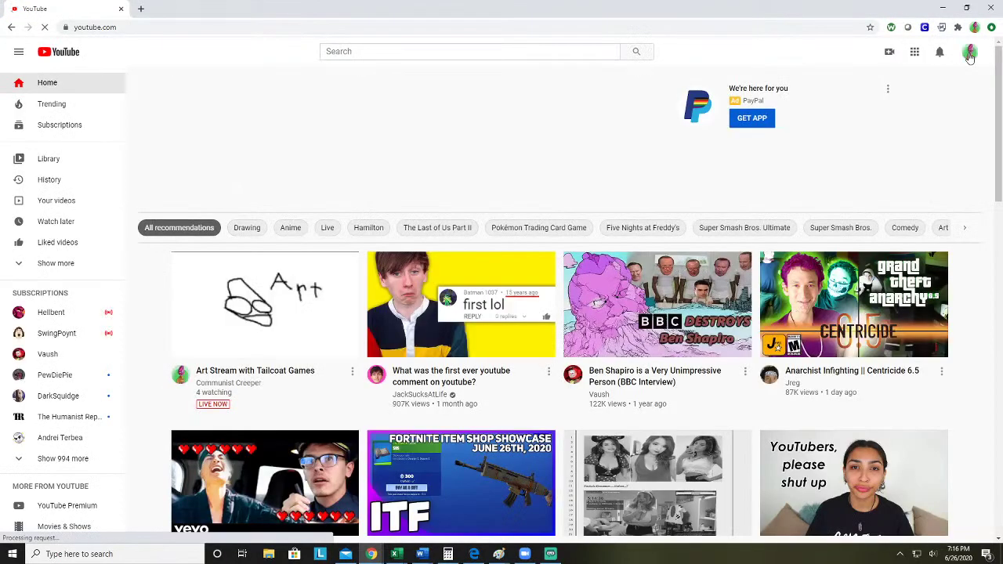
Look at the account's own YouTube channel page, and minimize the browser to return to the drawing
click(970, 52)
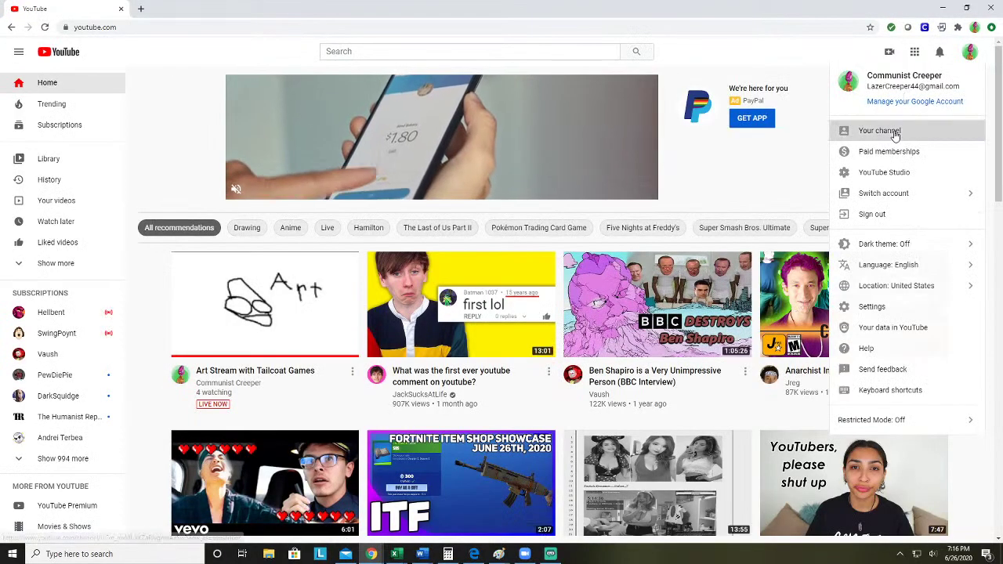
click(881, 130)
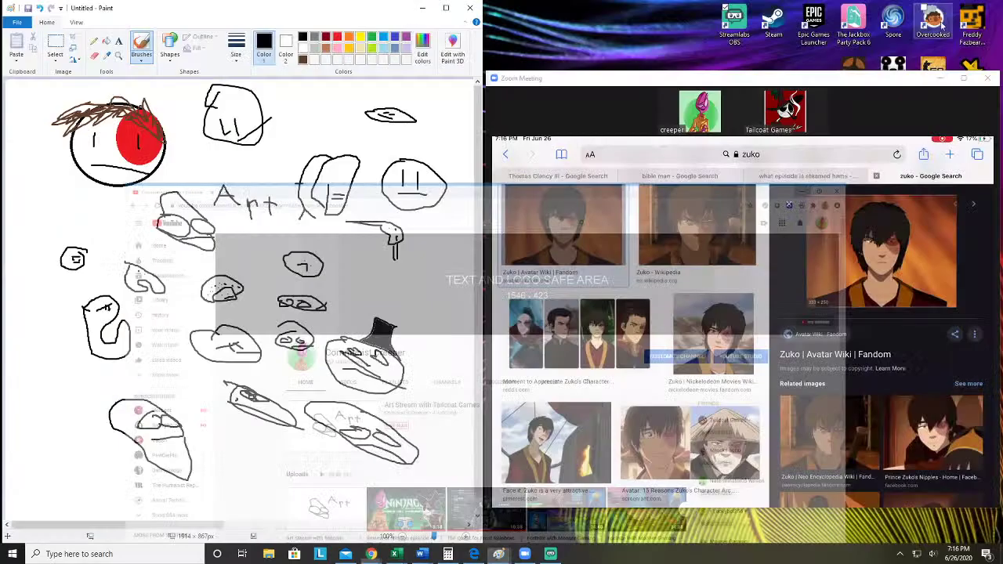
click(943, 8)
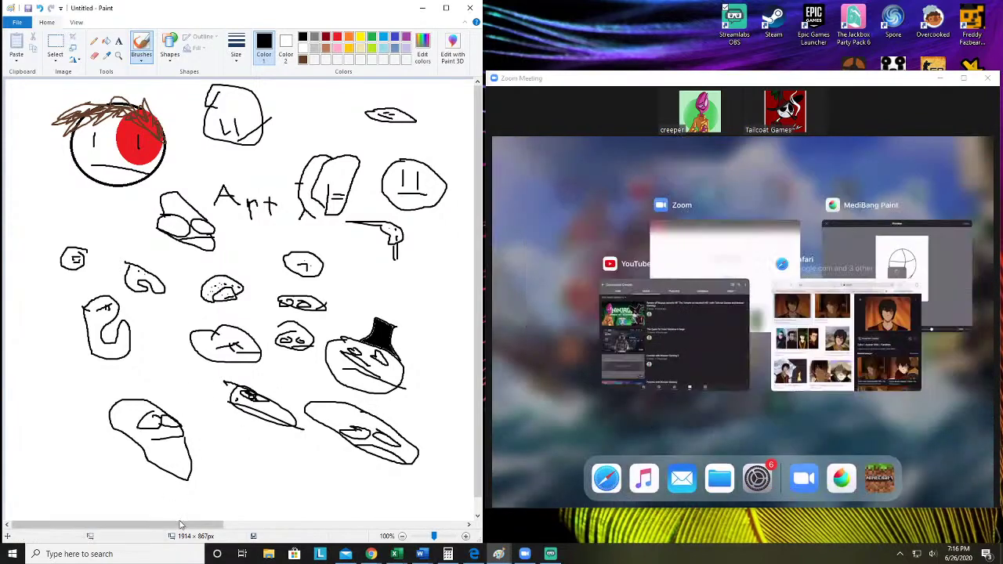
Draw a large black circle with the ellipse shape in the blank canvas area right of the doodled faces
drag(180, 524, 313, 537)
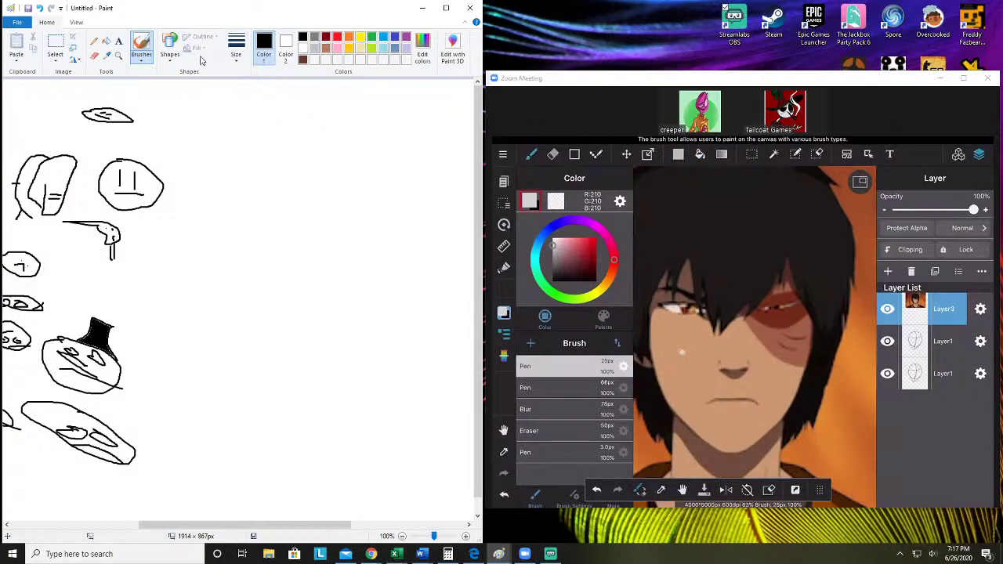
click(170, 49)
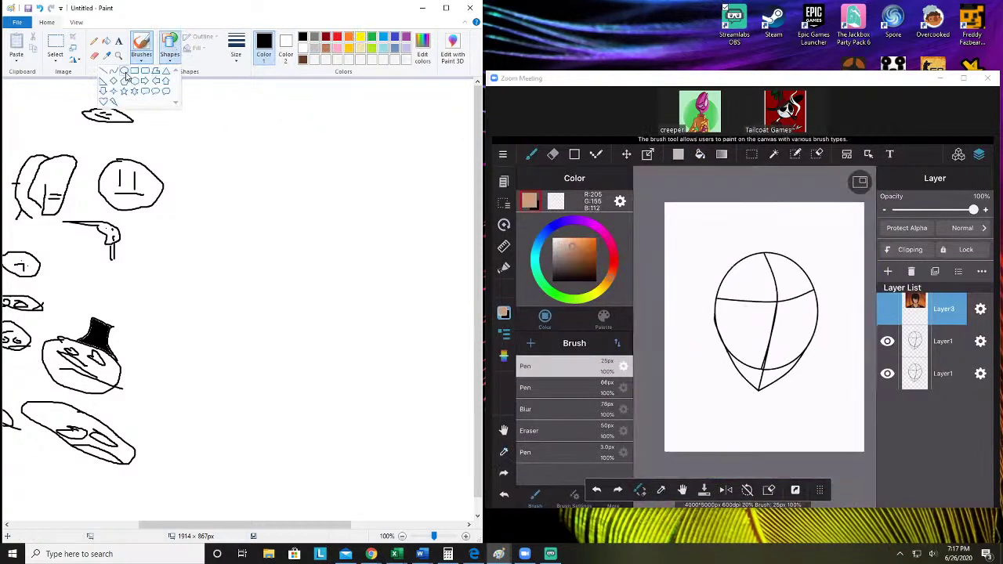
click(126, 76)
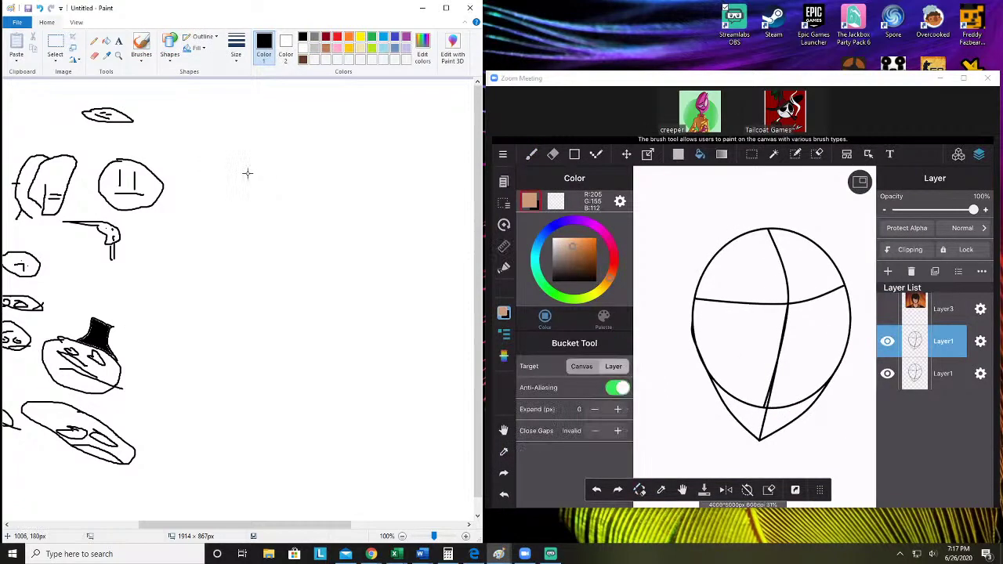
mouse_move(247, 171)
mouse_down()
mouse_move(274, 210)
mouse_move(382, 301)
mouse_up()
click(387, 155)
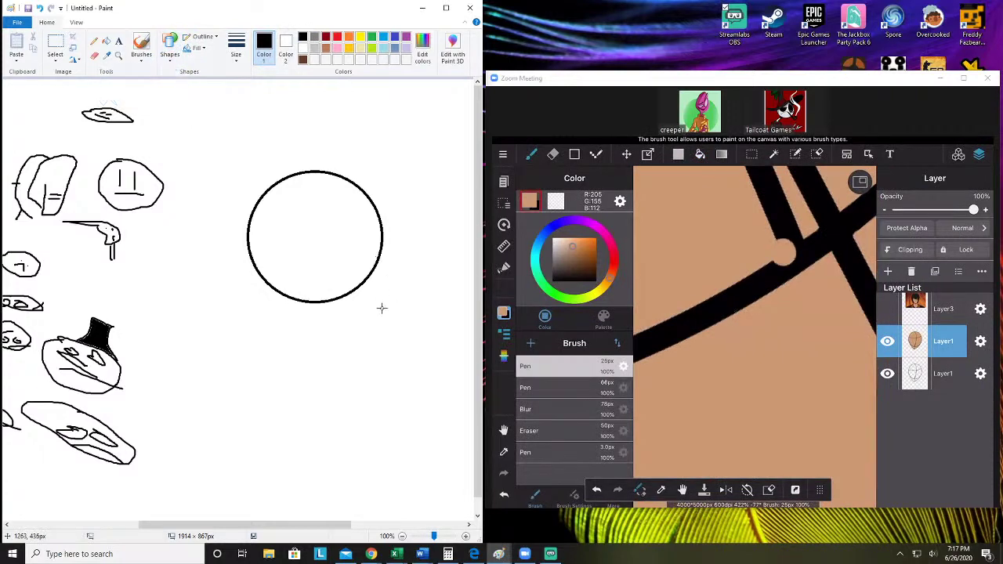
Draw a tall, narrow ellipse of about 141 × 433 px and position it overlapping the large circle's right side
mouse_move(366, 147)
mouse_down()
mouse_move(389, 336)
mouse_move(428, 369)
mouse_move(427, 351)
mouse_up()
mouse_move(409, 306)
mouse_down()
mouse_move(395, 324)
mouse_move(357, 332)
mouse_up()
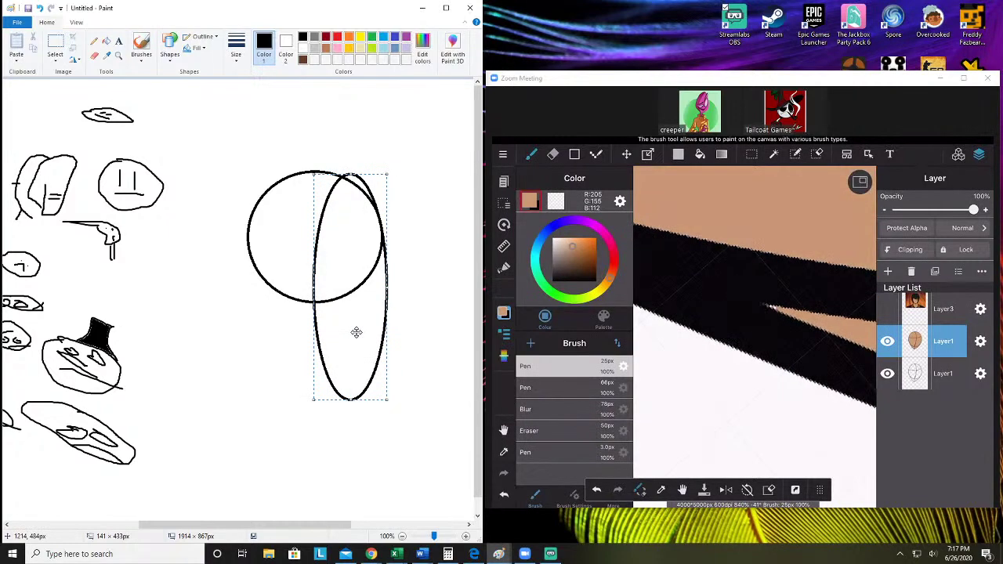
Try placing an ellipse beside the tall ellipse's right edge and small ovals near its upper right, and undo them
click(414, 298)
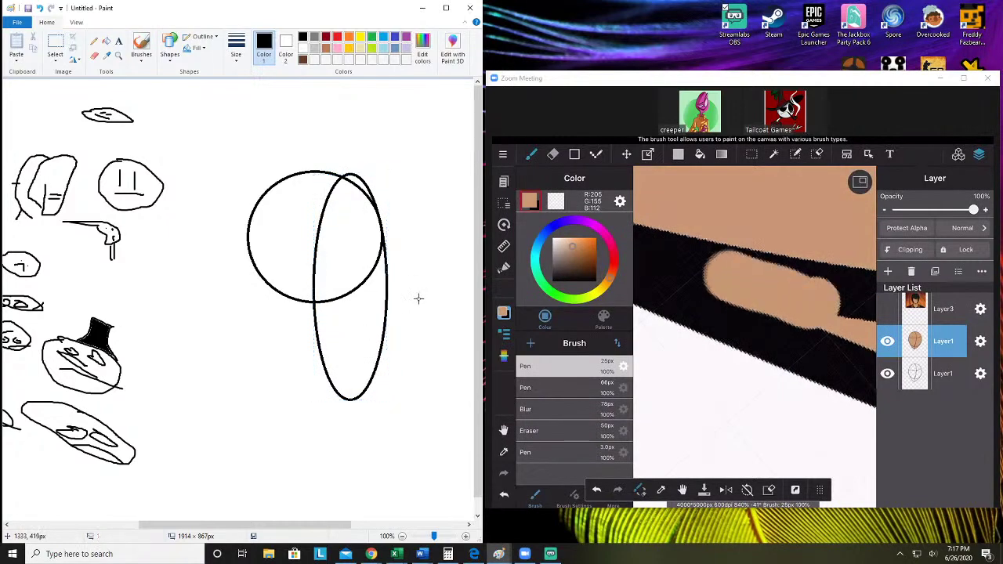
click(378, 329)
drag(389, 327, 410, 378)
key(ctrl+z)
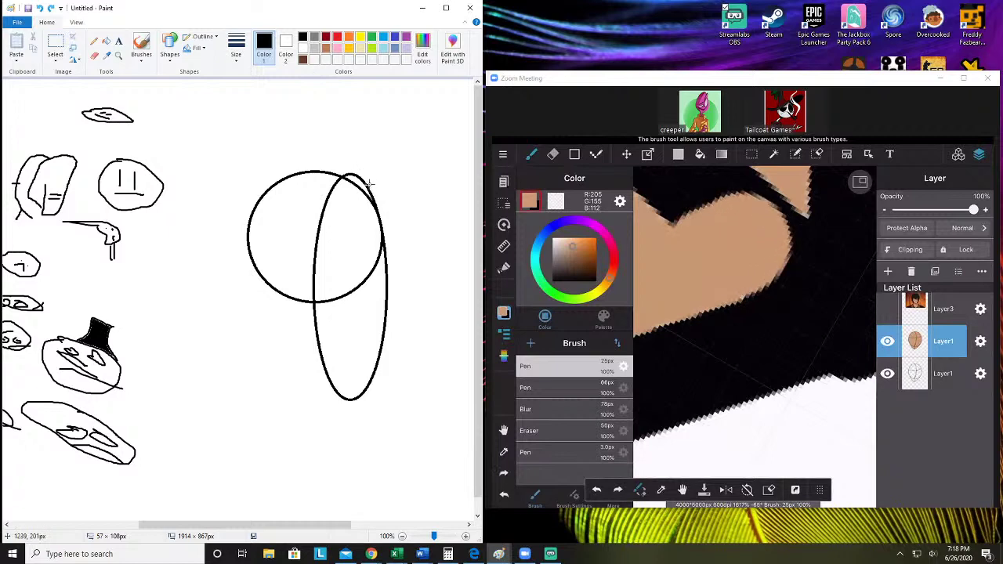
mouse_move(367, 179)
mouse_down()
mouse_move(421, 177)
mouse_move(382, 137)
mouse_move(373, 165)
mouse_move(394, 196)
mouse_up()
click(394, 169)
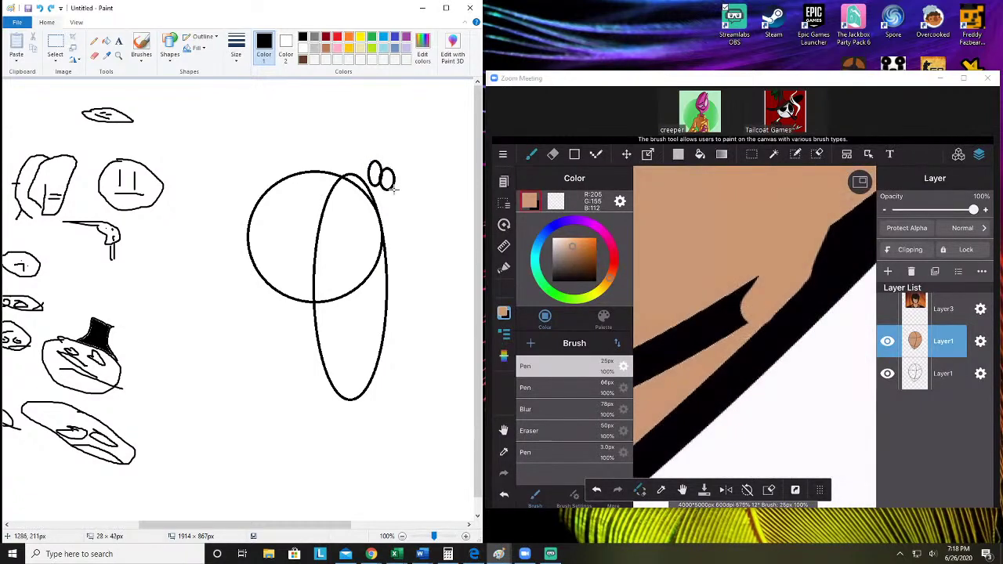
key(ctrl+z)
key(ctrl+z)
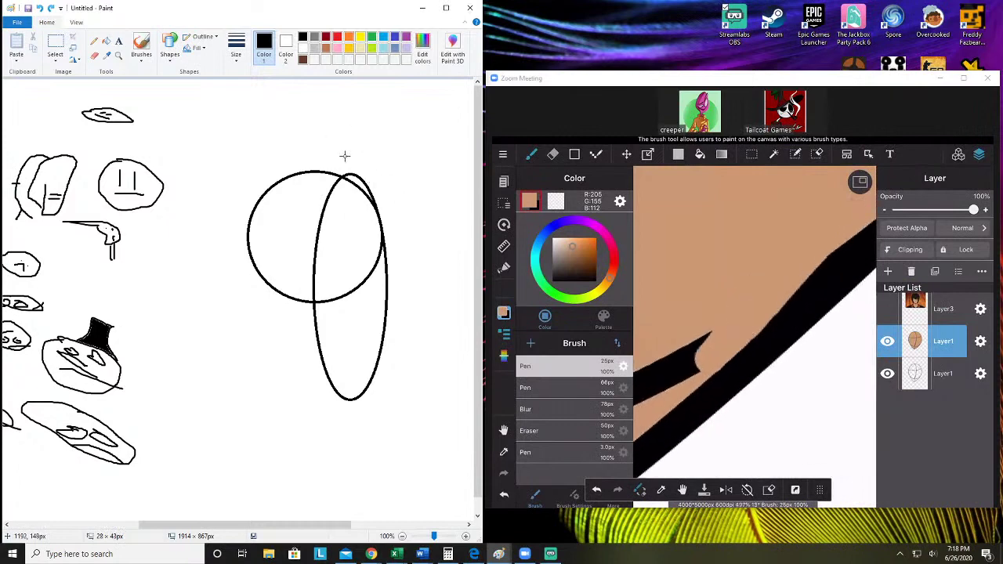
Draw two small round ellipses on the tall ellipse's upper end, with a tall, narrow ellipse standing on either side of them
mouse_move(353, 167)
mouse_down()
mouse_move(365, 169)
mouse_move(358, 156)
mouse_move(368, 182)
mouse_up()
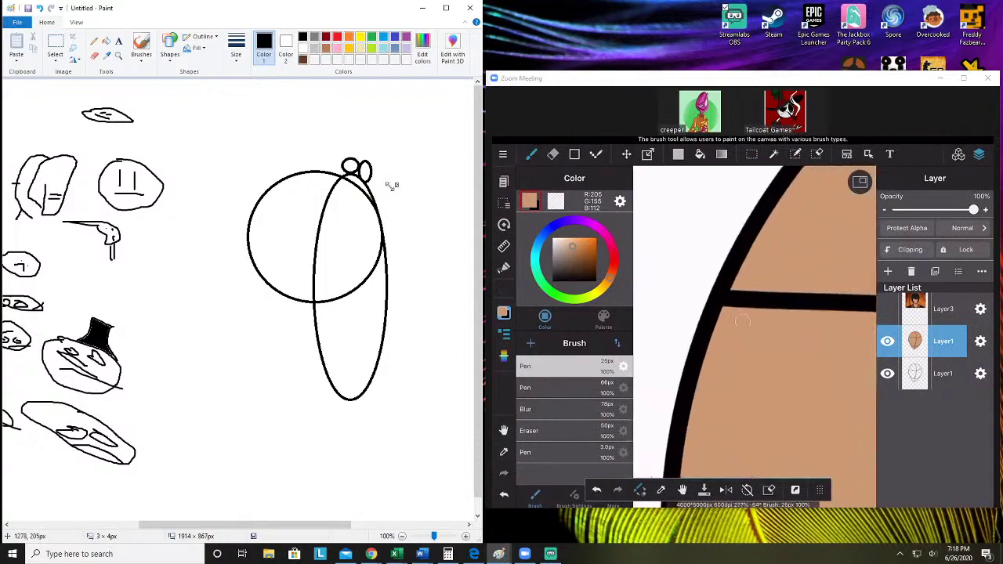
mouse_move(366, 184)
mouse_down()
mouse_move(376, 97)
mouse_move(376, 118)
mouse_up()
click(402, 147)
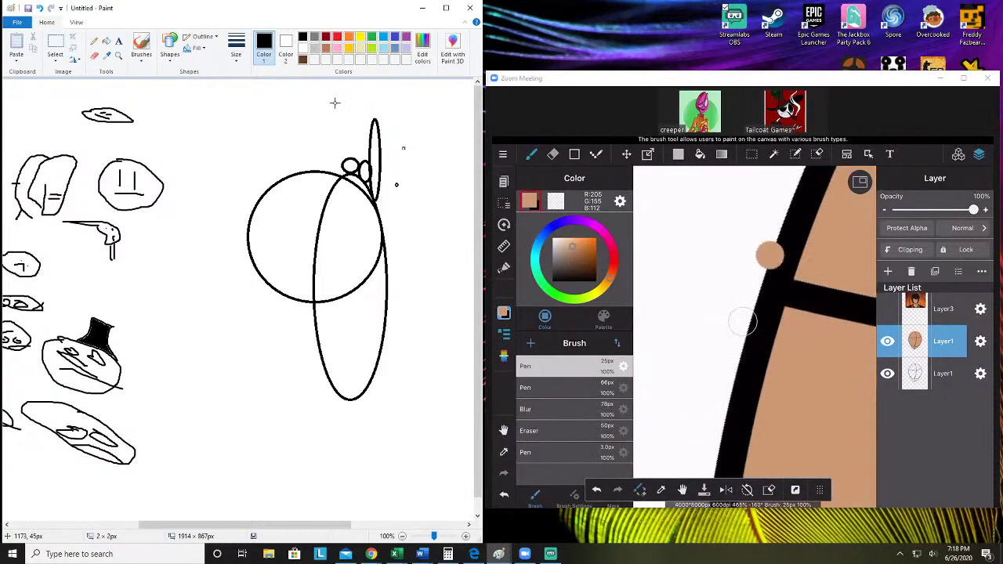
mouse_move(336, 102)
mouse_down()
mouse_move(345, 201)
mouse_move(344, 177)
mouse_up()
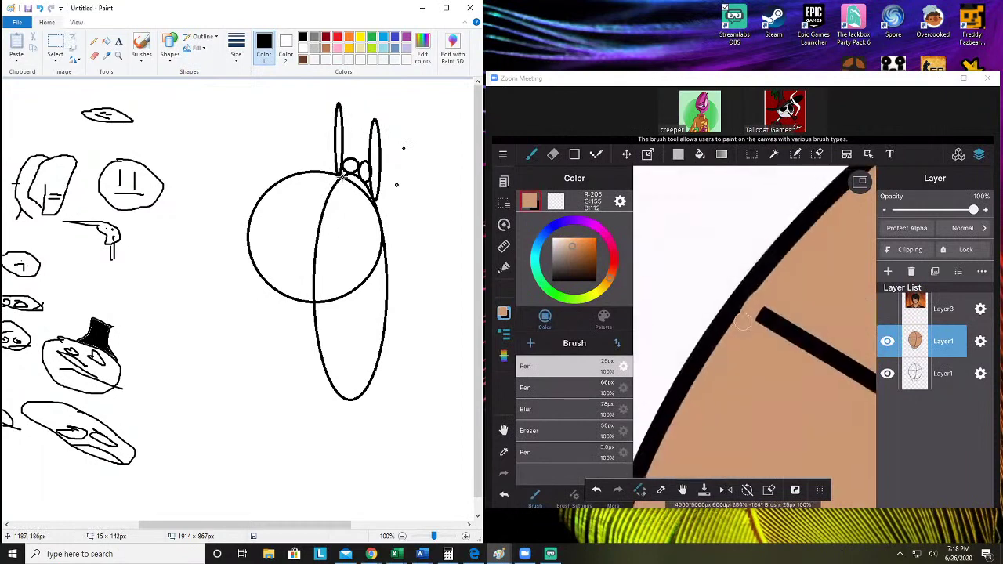
drag(338, 103, 332, 127)
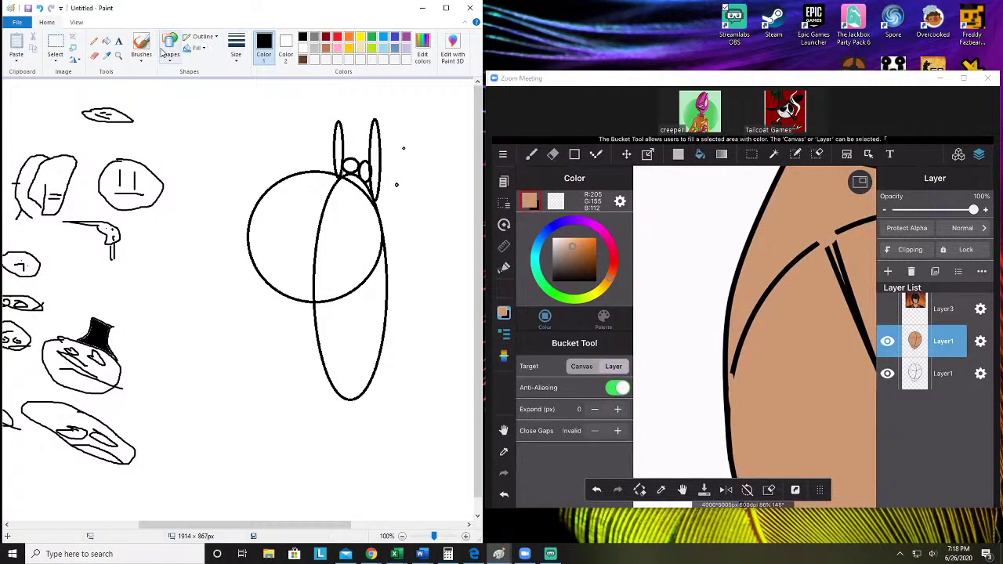
Fill the two small round ellipses between the narrow upright ones with black
click(107, 42)
click(353, 163)
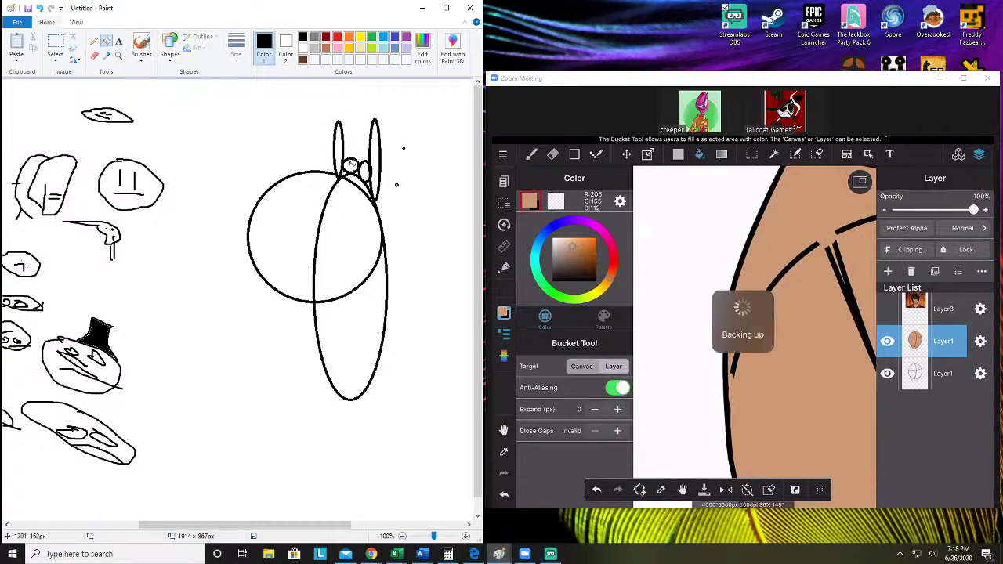
click(353, 166)
click(348, 168)
click(364, 172)
click(368, 170)
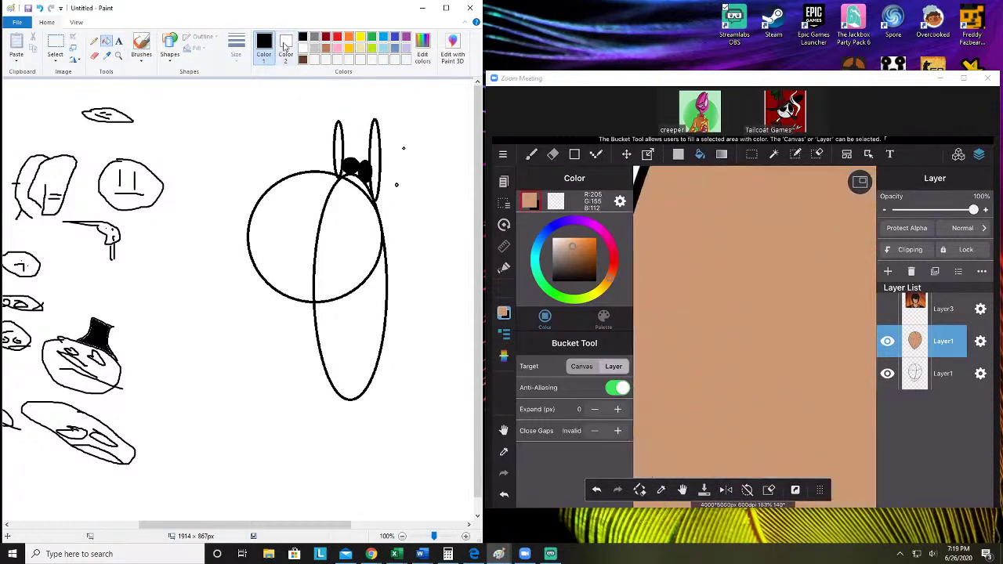
Try black brush strokes around the left narrow ellipse, and undo them
click(141, 46)
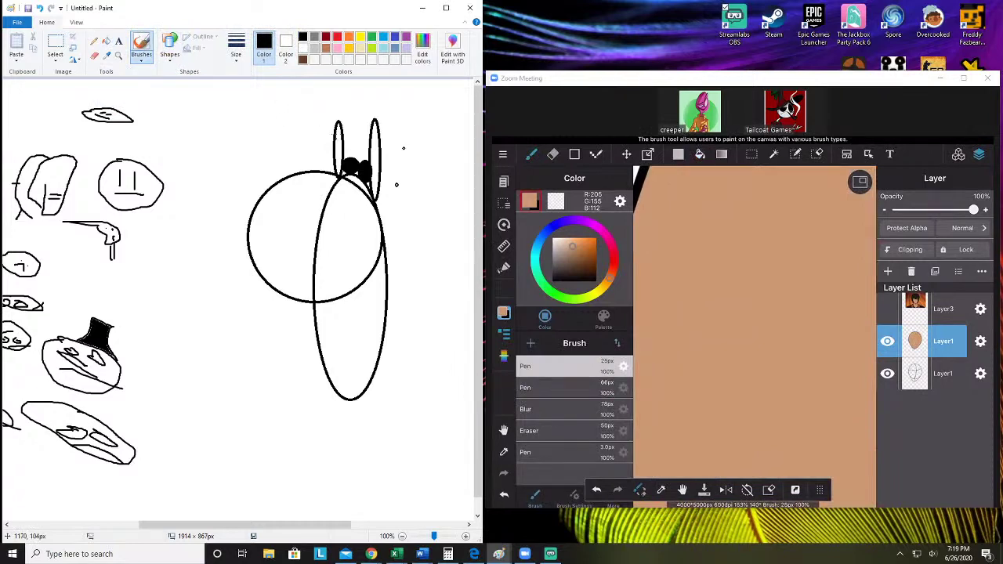
mouse_move(334, 134)
mouse_down()
mouse_move(308, 124)
mouse_move(318, 116)
mouse_up()
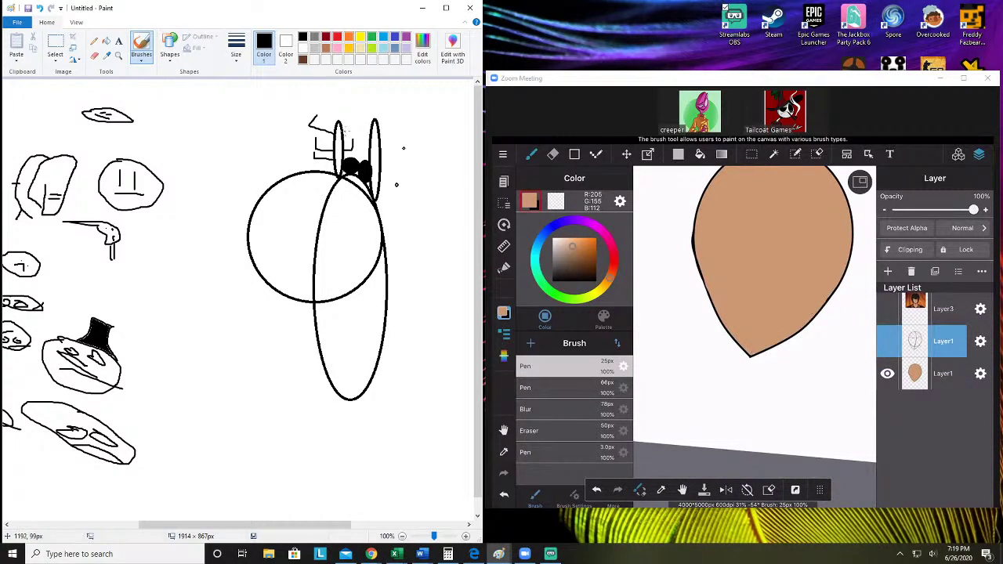
key(ctrl+z)
key(ctrl+z)
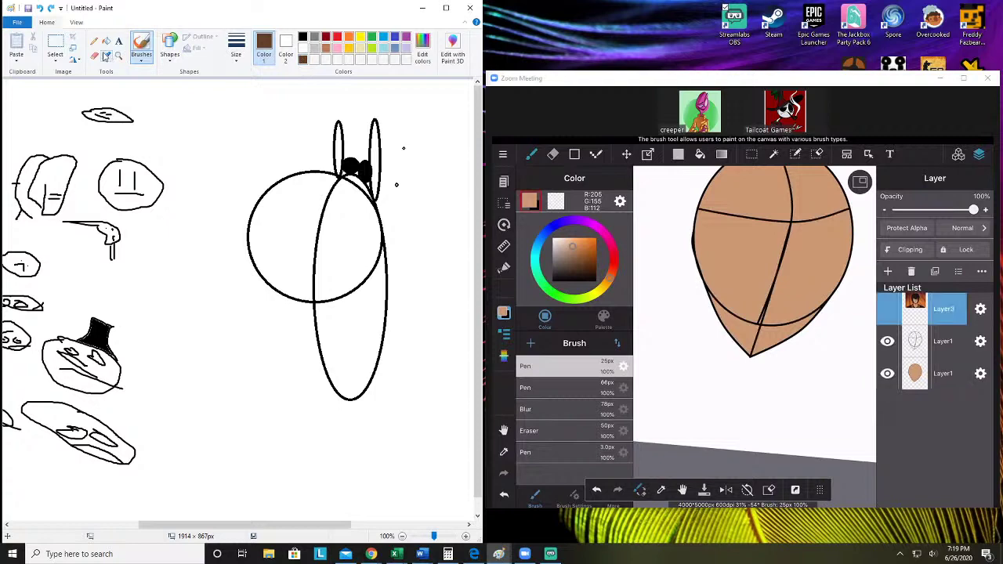
Fill the large circle, the tall ellipse and their overlap with brown
click(106, 41)
click(298, 218)
click(352, 259)
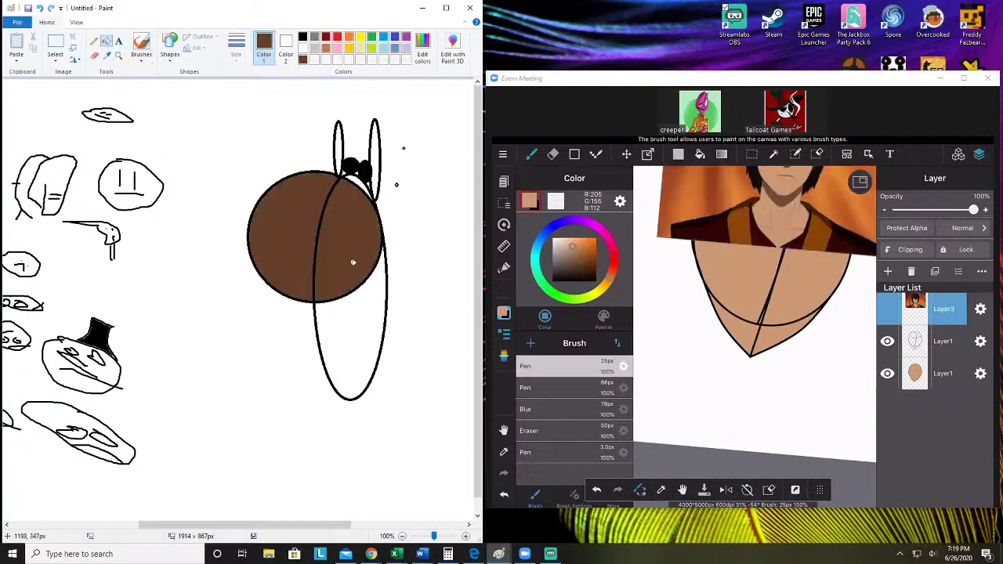
click(361, 297)
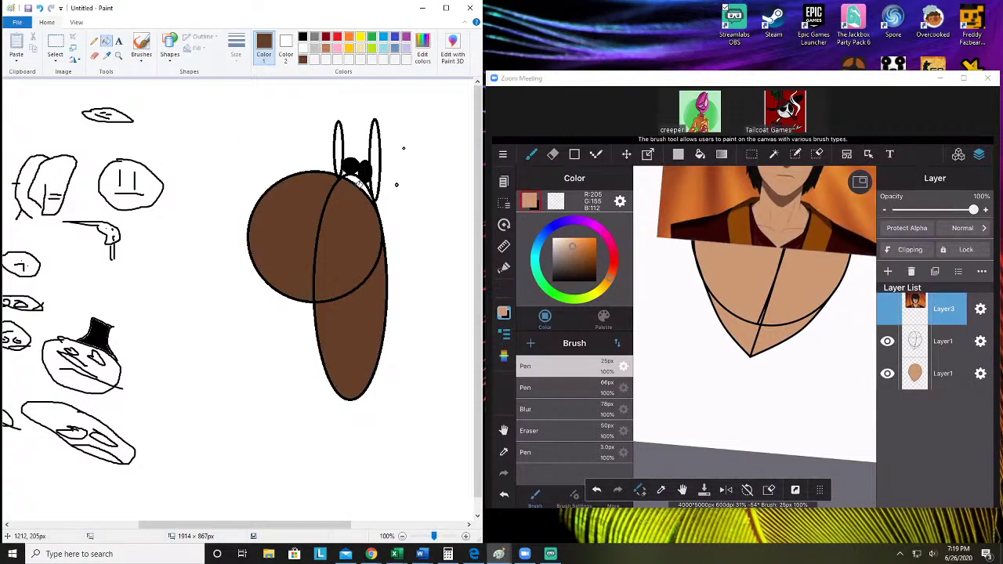
Try filling the white sliver at the tall ellipse's upper end with brown, and undo the fills
click(358, 185)
key(ctrl+z)
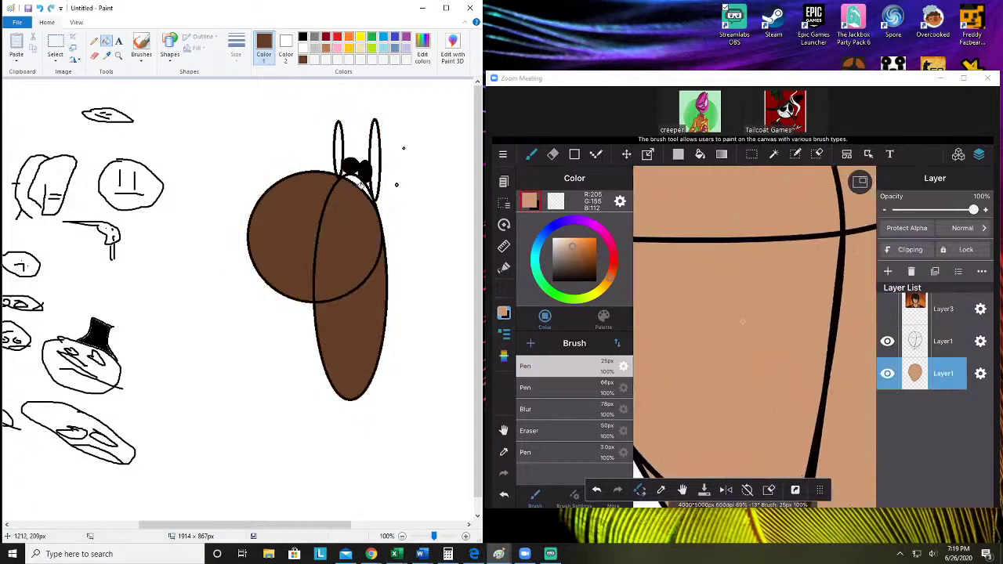
click(360, 185)
key(ctrl+z)
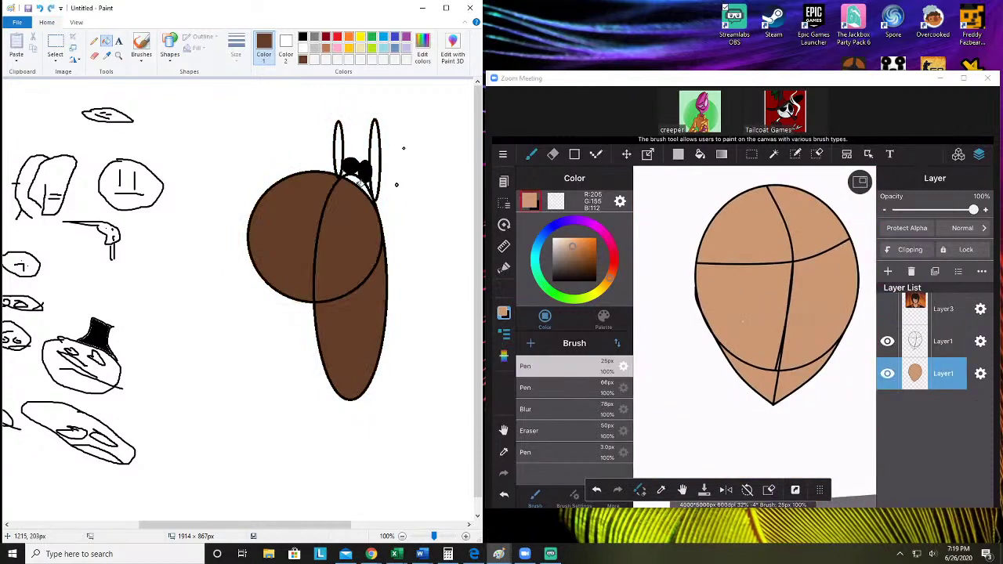
click(360, 184)
key(ctrl+z)
Fill the remaining white sliver at the tall ellipse's upper end with brown, undoing any stray background fill
scroll(354, 192, down, 2)
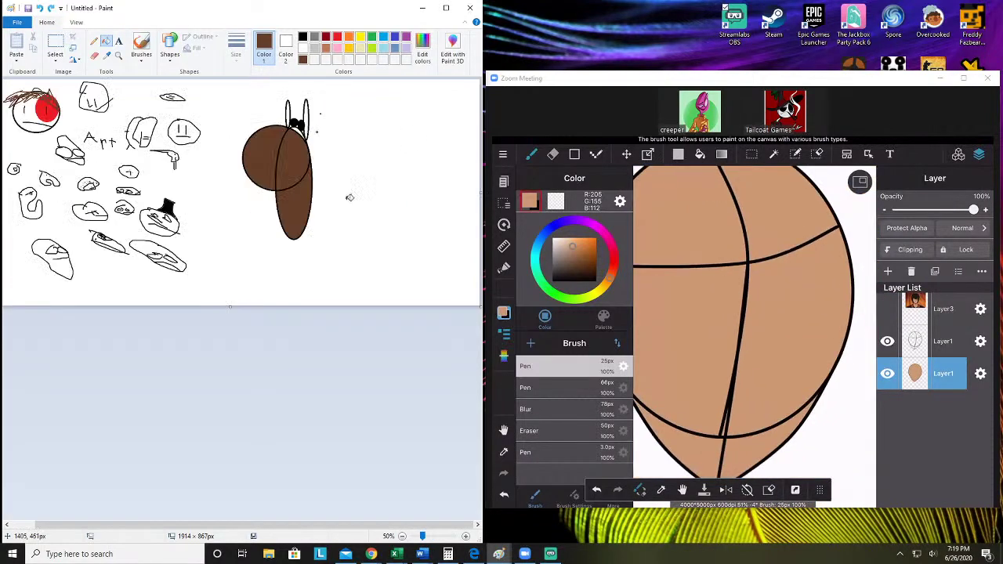
scroll(308, 143, up, 2)
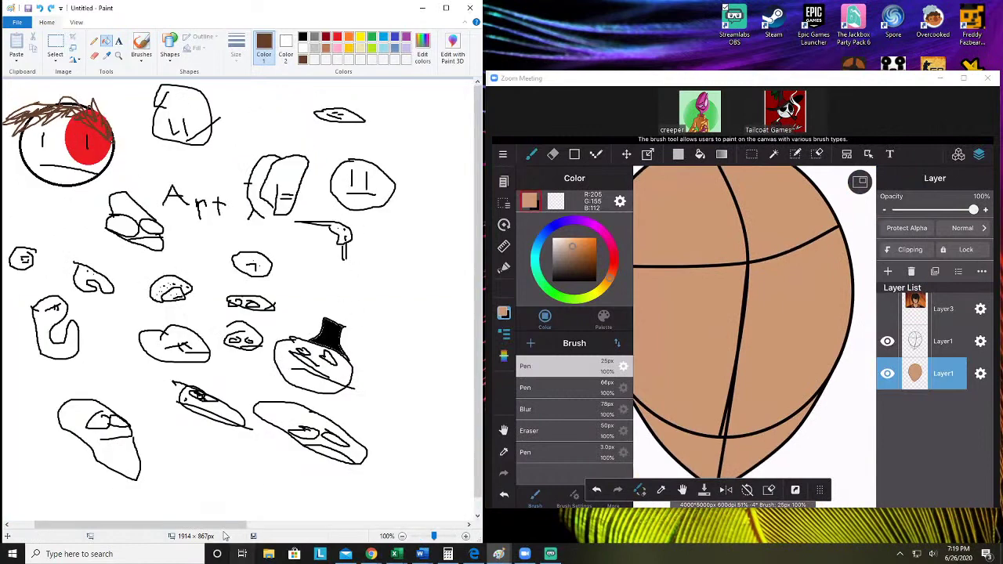
drag(192, 524, 364, 547)
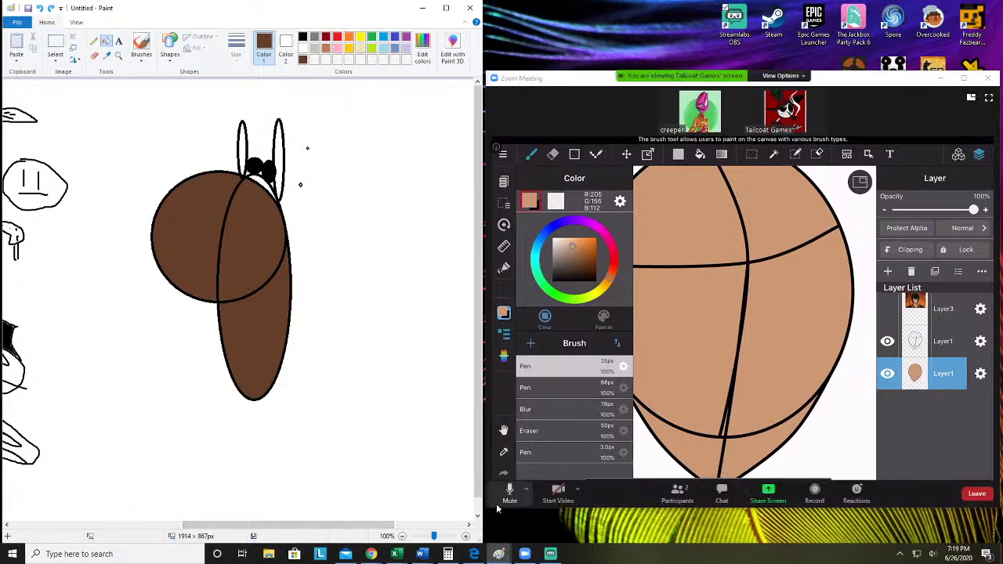
click(465, 536)
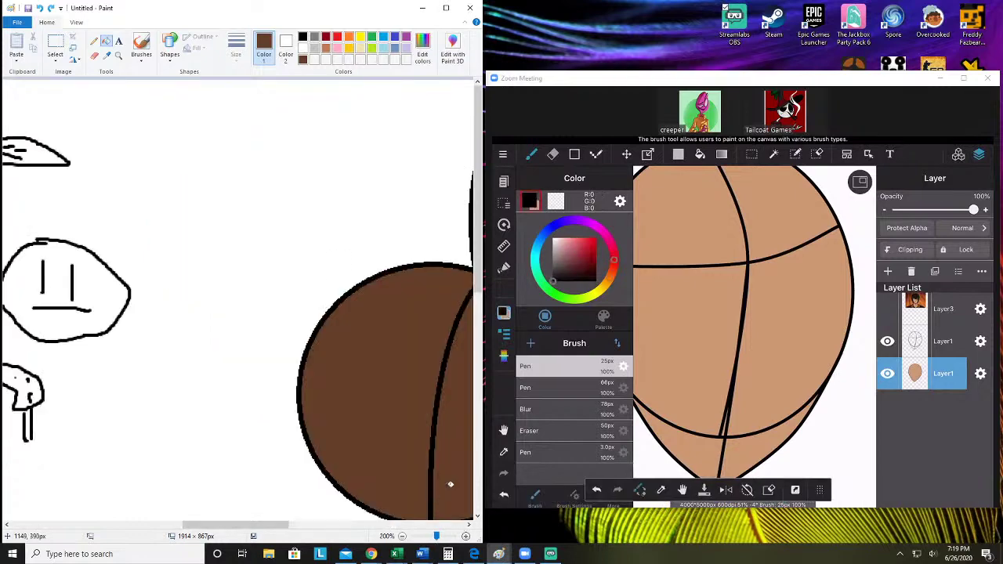
click(249, 518)
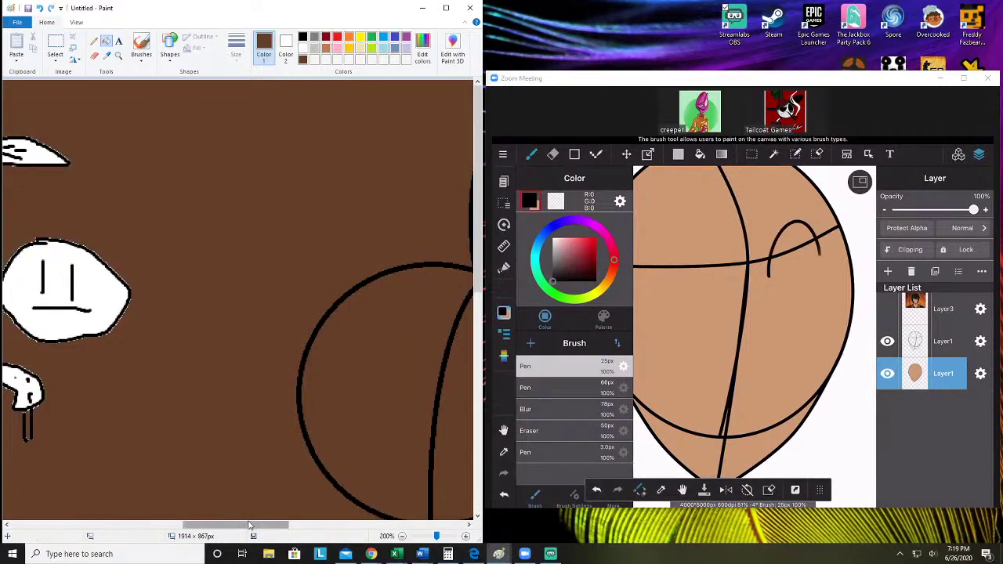
key(ctrl+z)
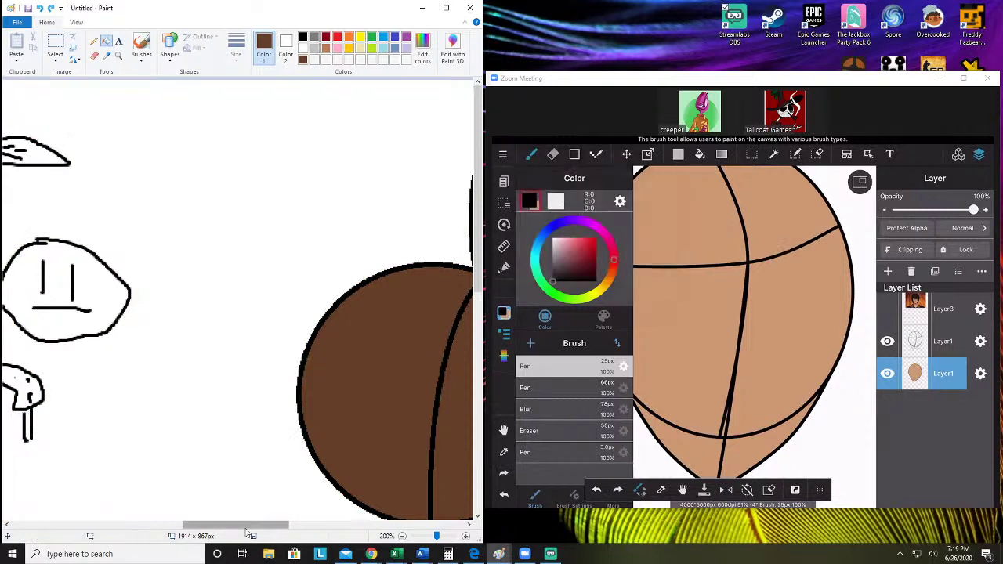
mouse_move(249, 530)
mouse_down()
mouse_move(342, 531)
mouse_move(294, 536)
mouse_up()
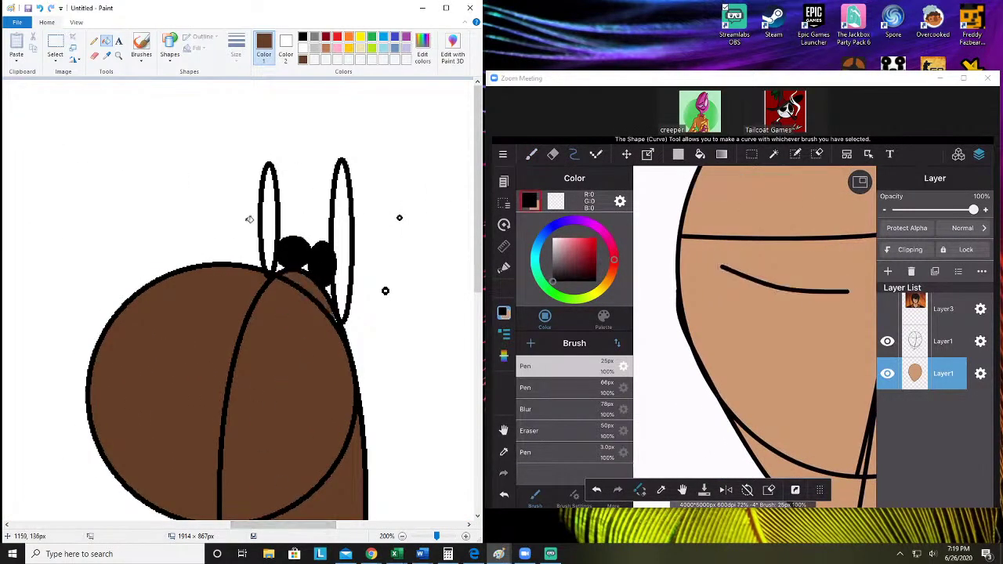
Brush brown over the lower part of the circle's outline where it crosses inside the tall ellipse
click(141, 51)
scroll(162, 81, down, 3)
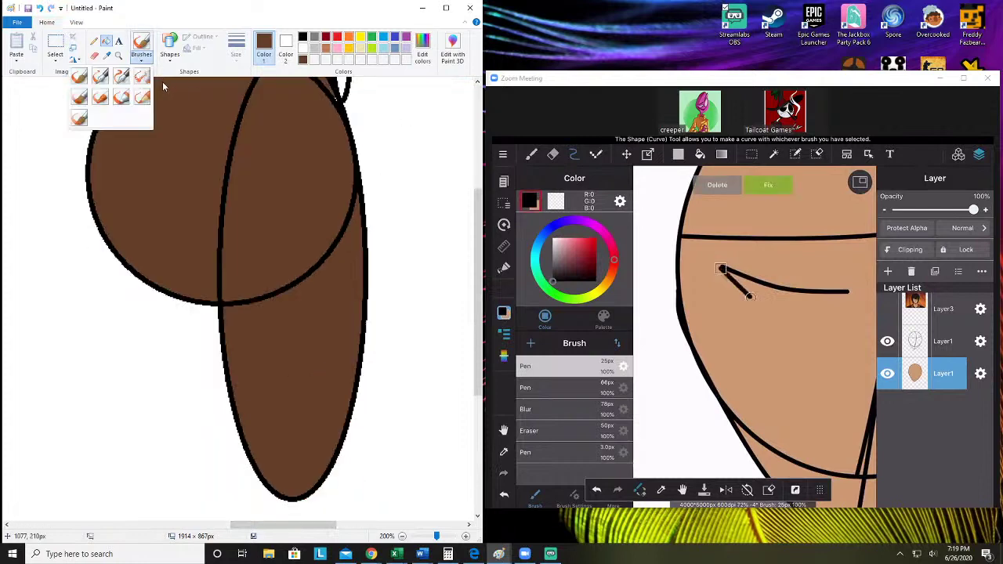
click(267, 169)
click(141, 45)
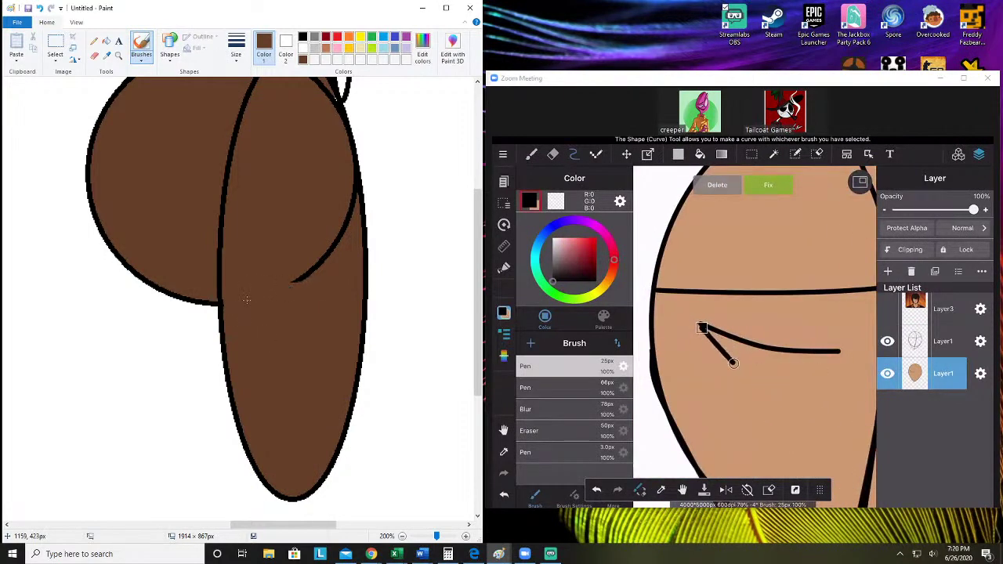
Paint over the two stray dots beside the right narrow ellipse with white
scroll(246, 301, up, 3)
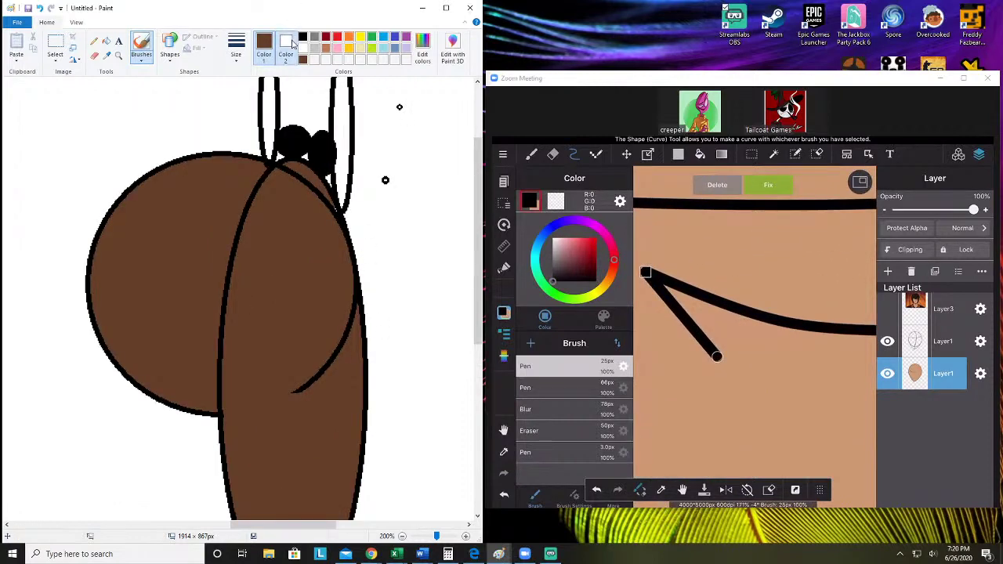
click(264, 46)
click(399, 107)
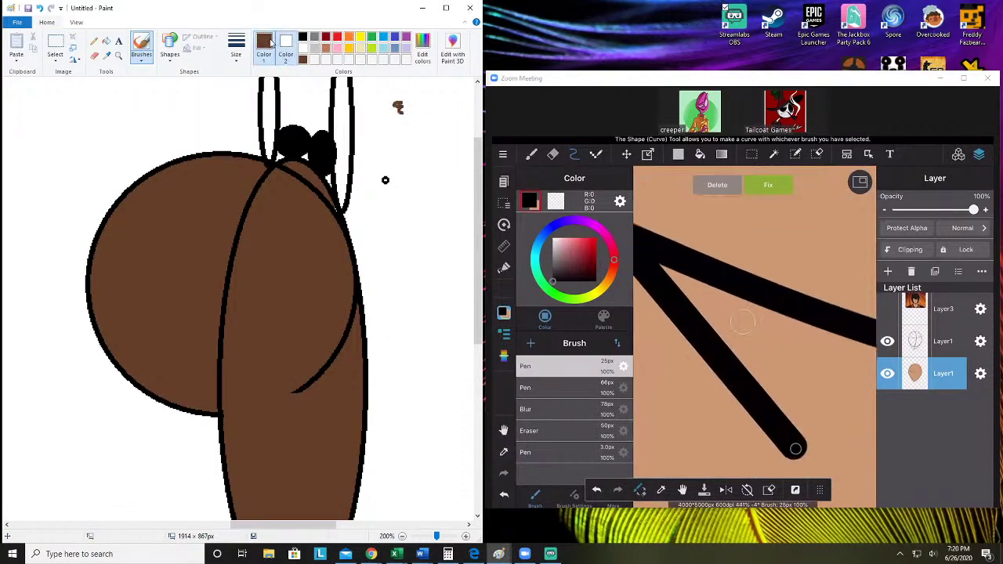
click(303, 49)
click(398, 108)
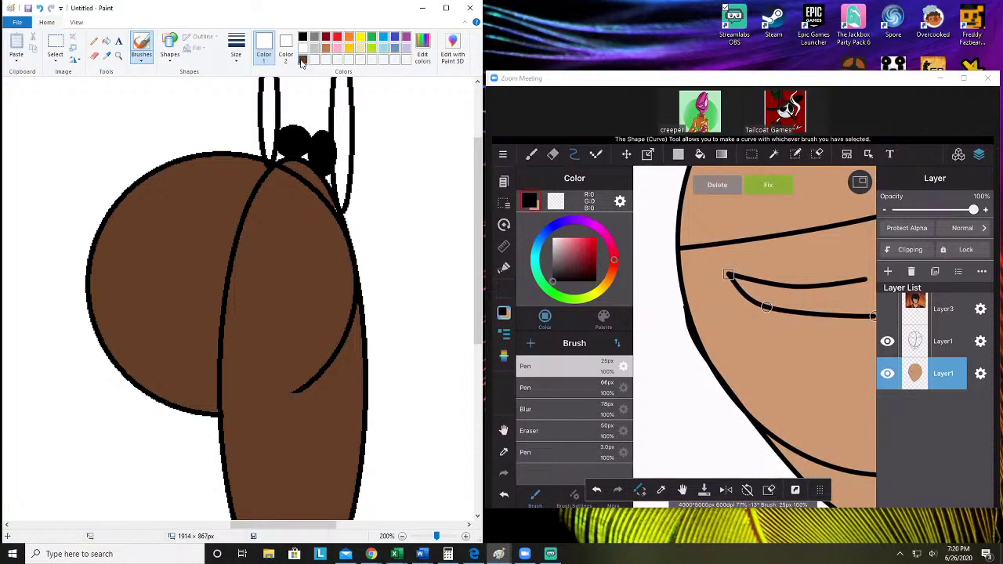
Brush brown over the rest of the circle's outline running inside the tall ellipse
click(302, 60)
mouse_move(308, 388)
mouse_down()
mouse_move(333, 374)
mouse_move(289, 382)
mouse_move(280, 398)
mouse_move(320, 373)
mouse_up()
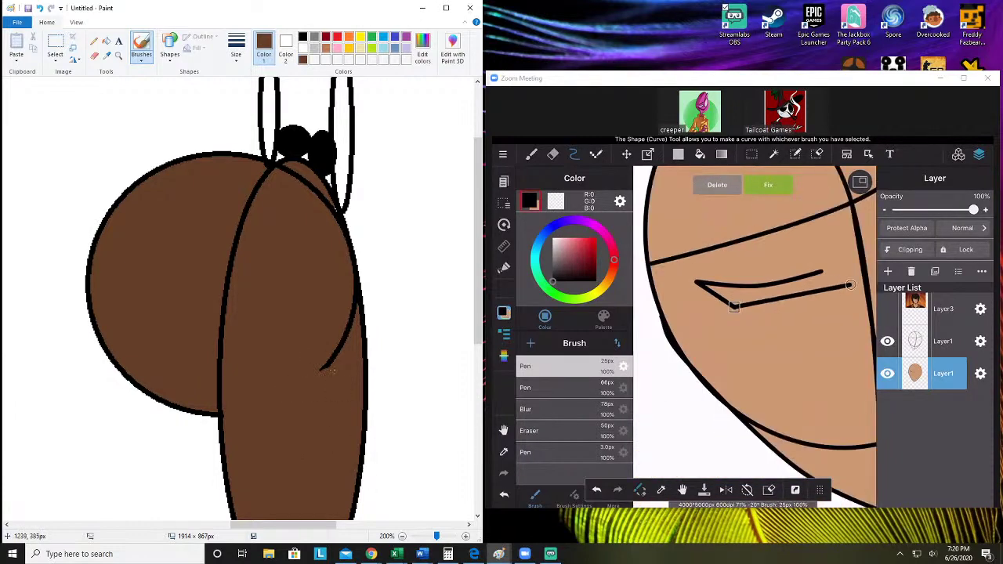
drag(326, 364, 312, 368)
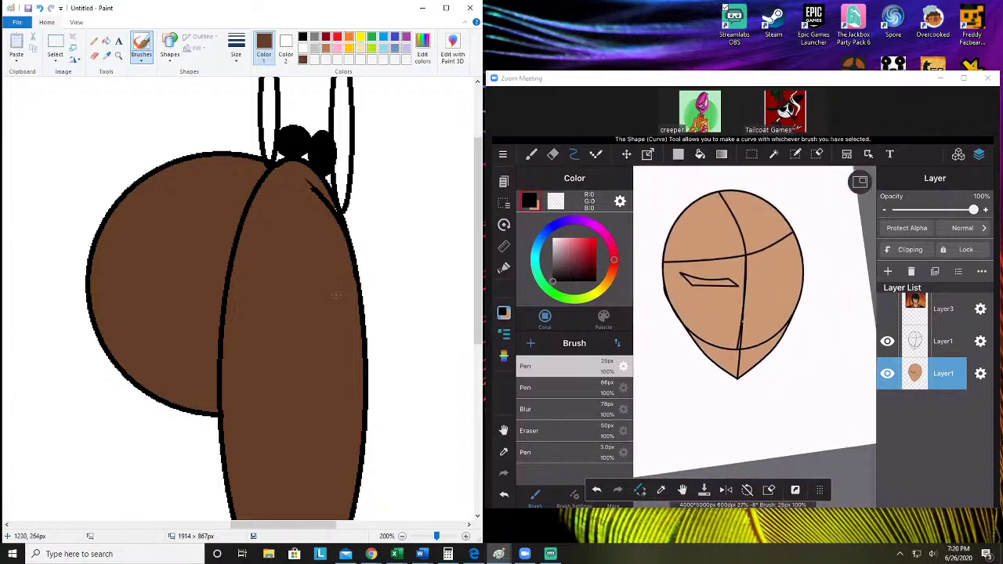
Fill the insides of both narrow ellipses above the brown figure with light yellow, undoing the stray fill of the outlines
mouse_move(290, 524)
mouse_down()
mouse_move(216, 515)
mouse_move(82, 470)
mouse_up()
drag(477, 301, 477, 244)
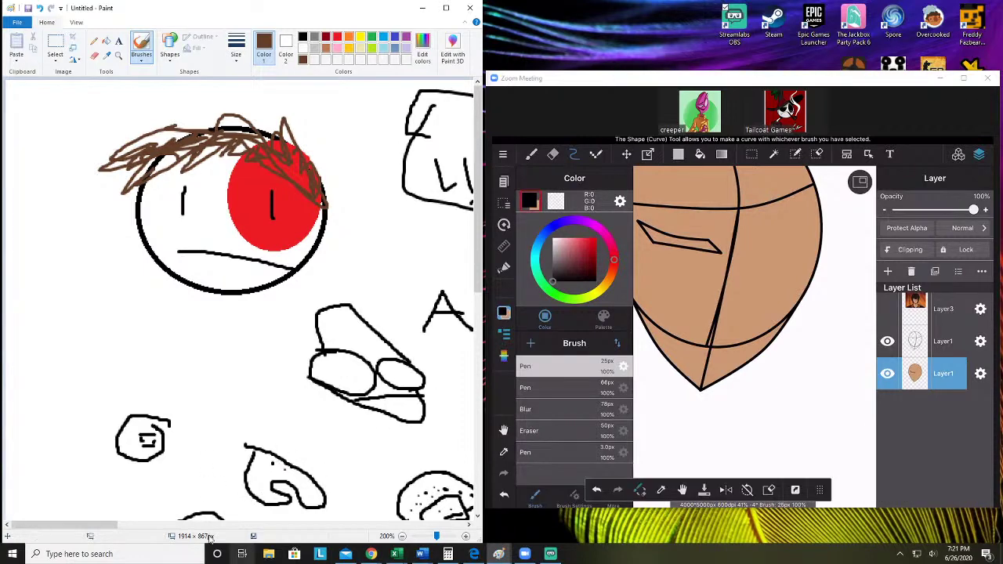
drag(63, 525, 304, 525)
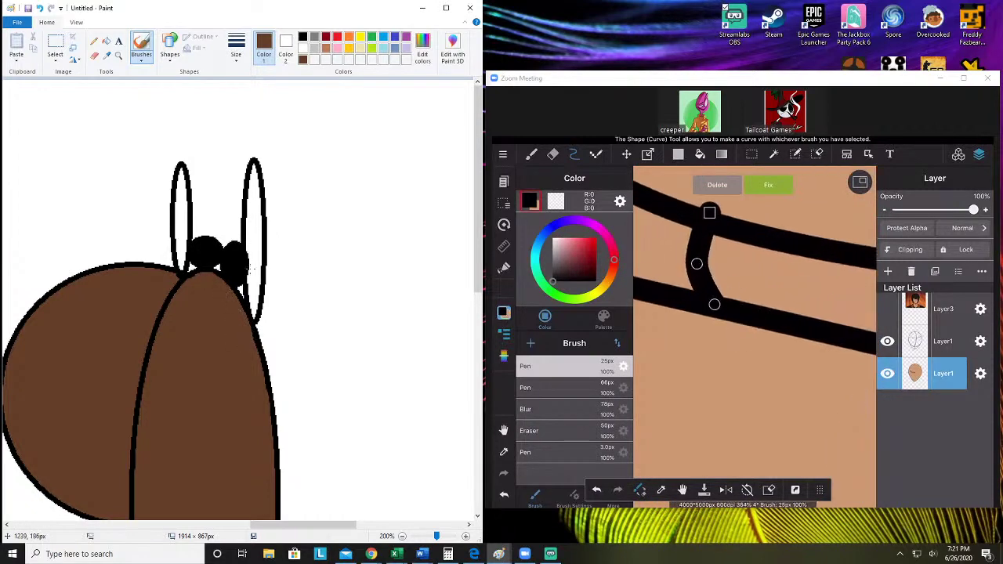
click(362, 48)
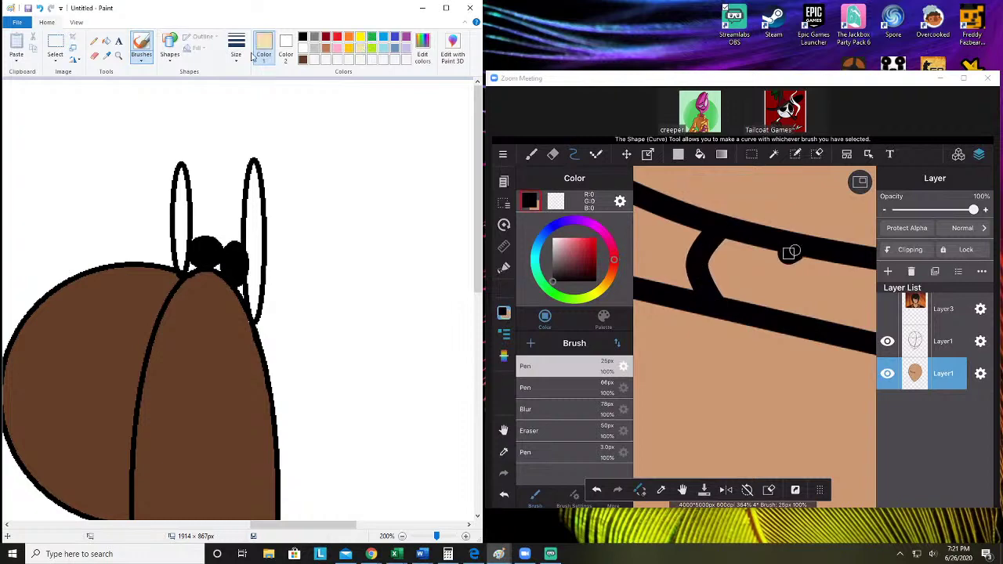
click(106, 41)
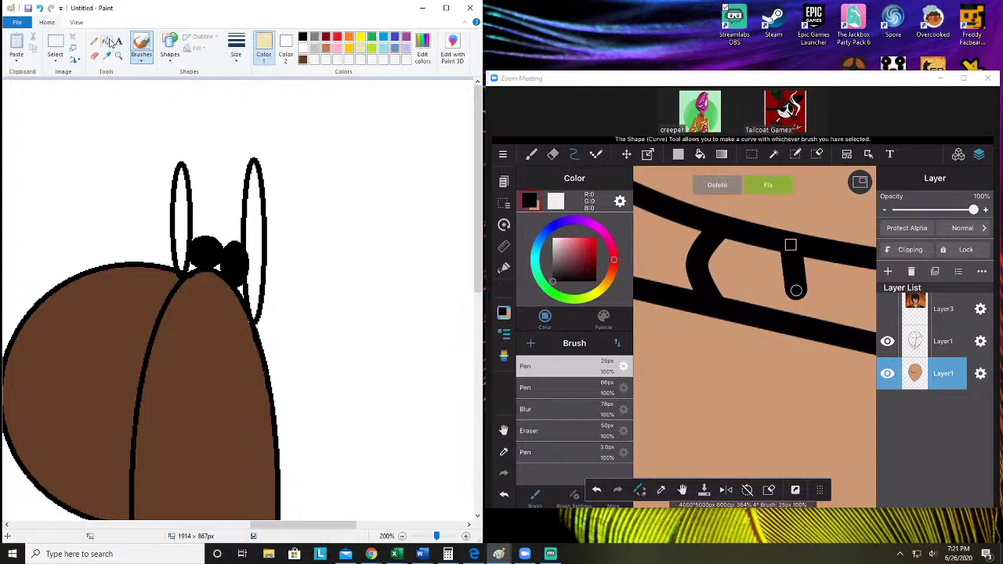
click(175, 190)
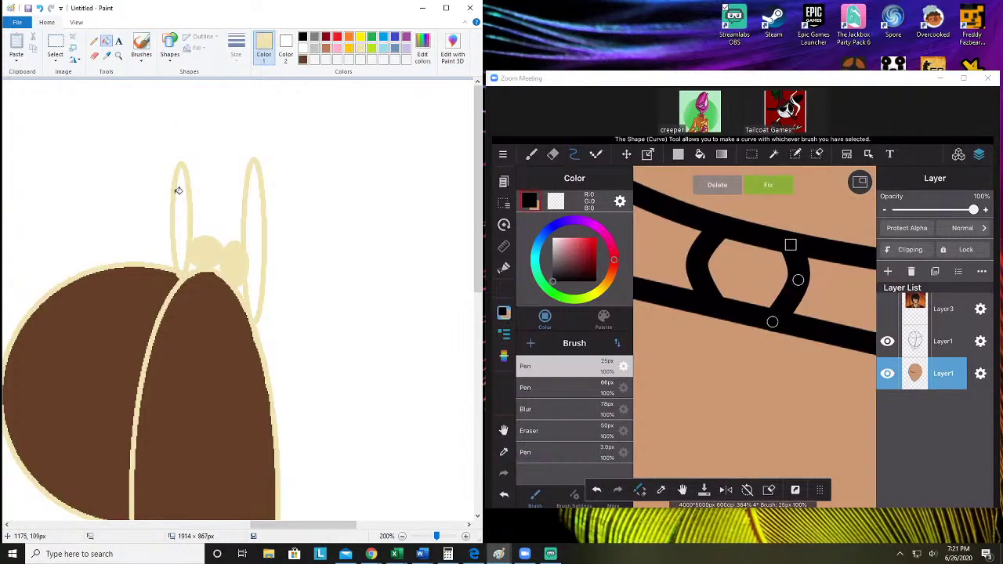
key(ctrl+z)
click(182, 204)
click(252, 241)
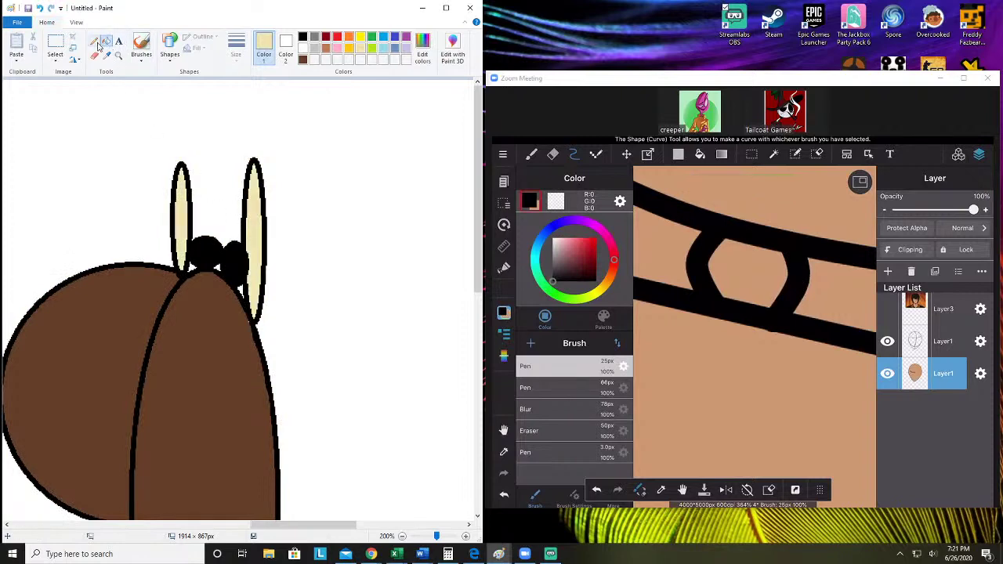
Try a light yellow brush mark beside the left narrow ellipse
click(141, 43)
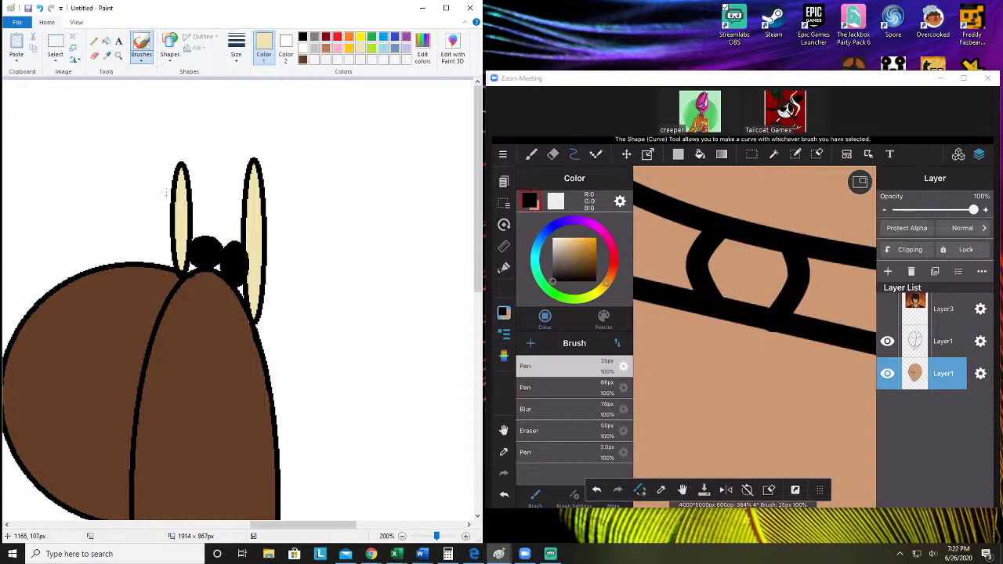
drag(163, 190, 156, 159)
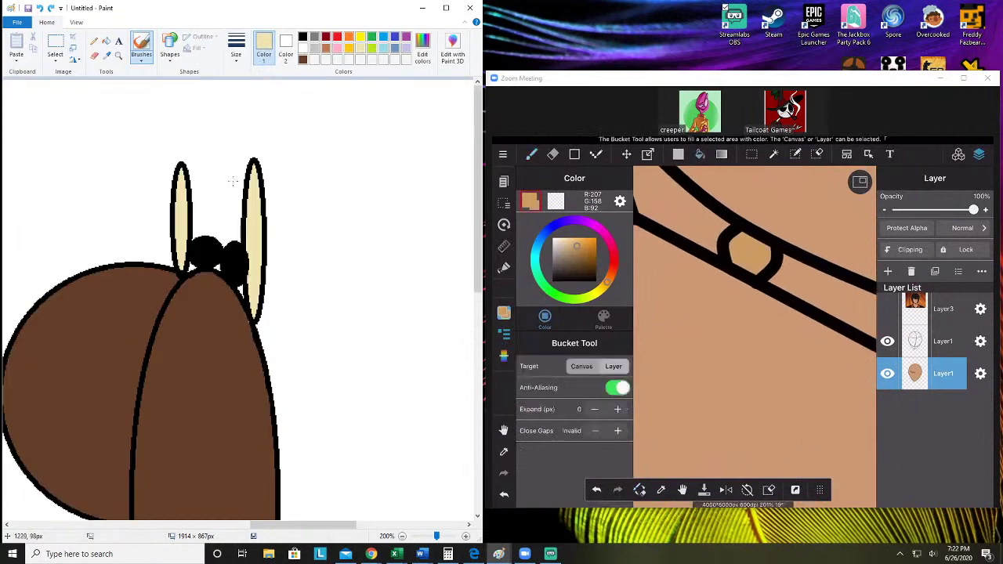
scroll(244, 66, down, 1)
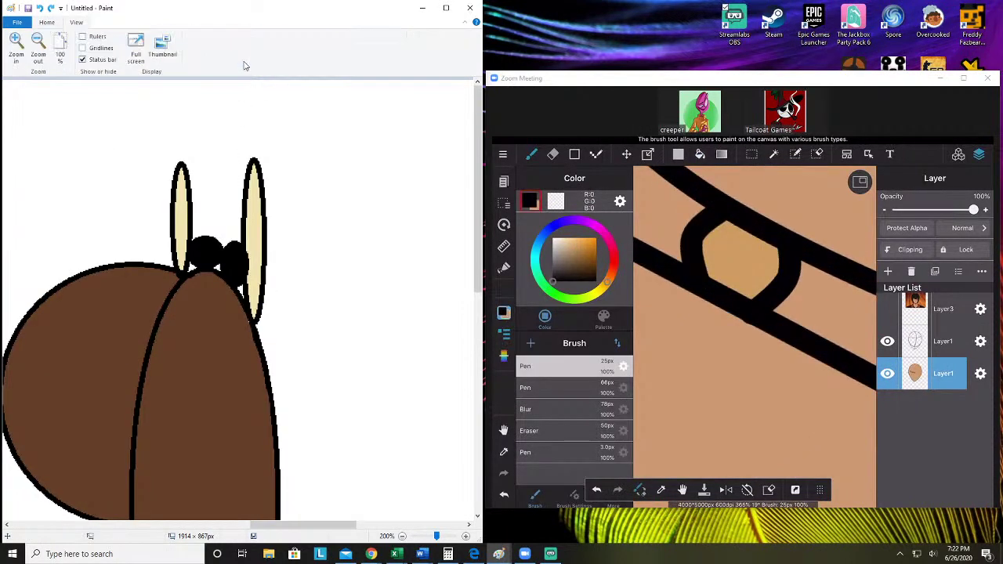
scroll(192, 43, up, 1)
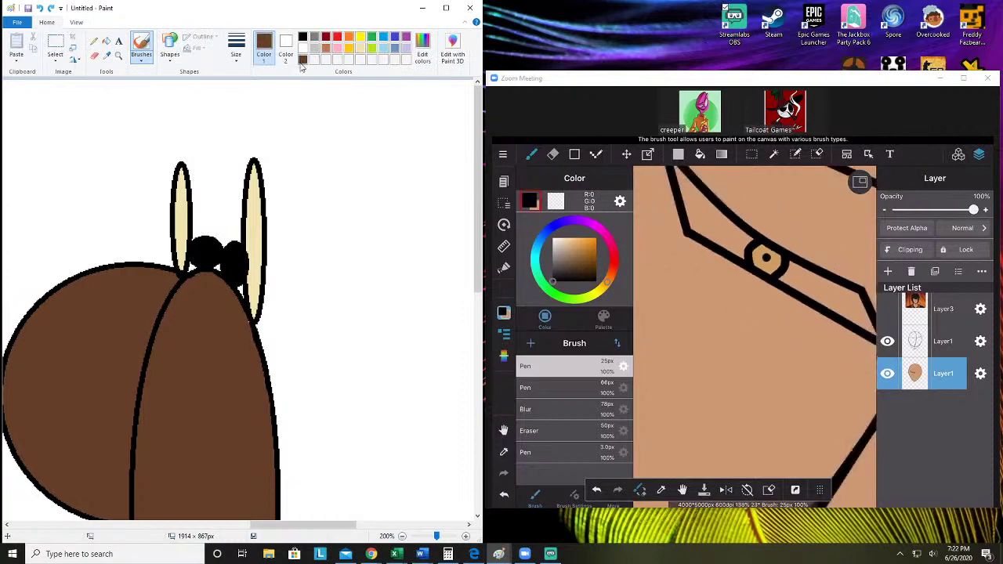
Remove the black outline between the circle and the tall ellipse by brushing and filling its segments with brown
scroll(235, 298, down, 1)
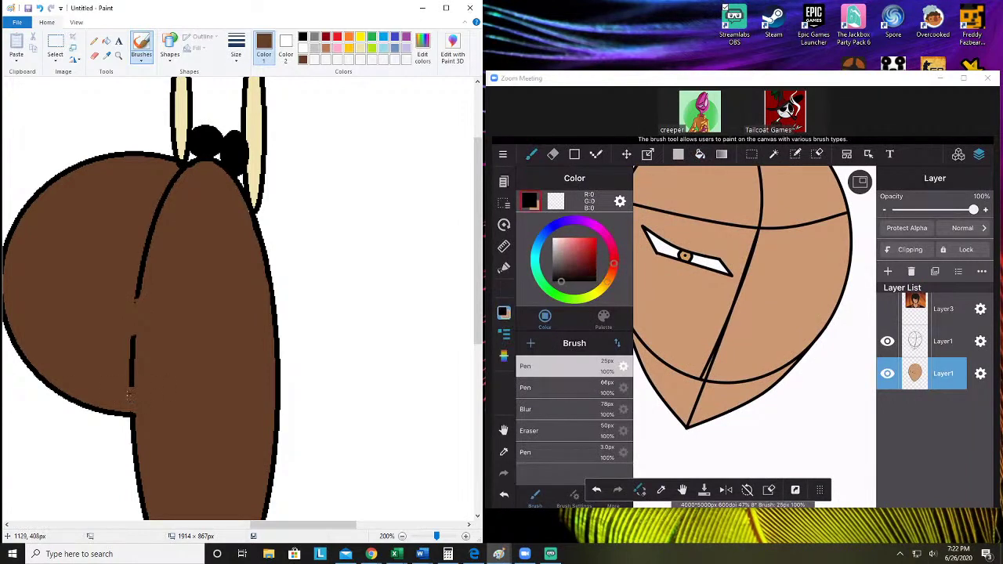
mouse_move(131, 387)
mouse_down()
mouse_move(135, 336)
mouse_move(117, 411)
mouse_move(138, 328)
mouse_up()
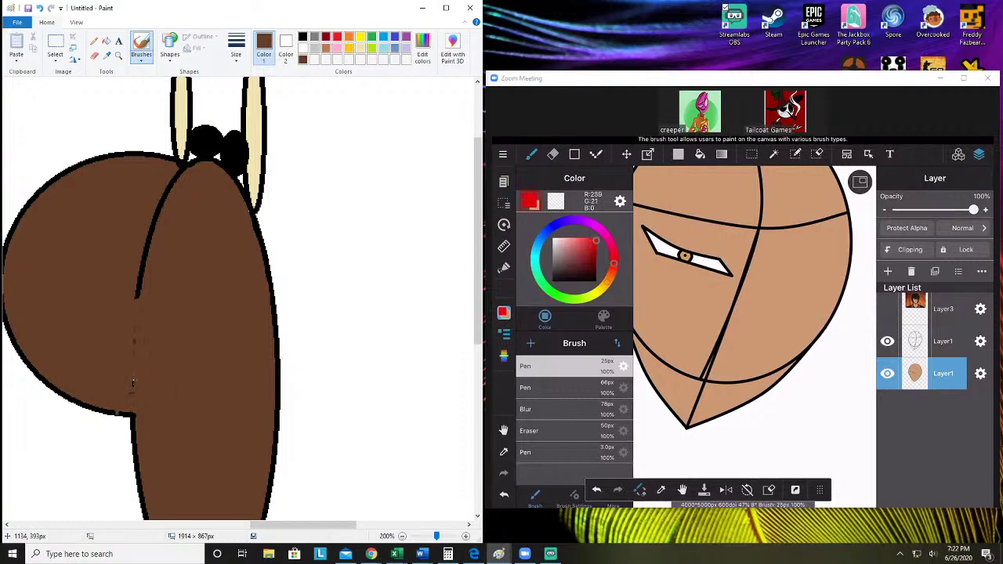
key(ctrl+z)
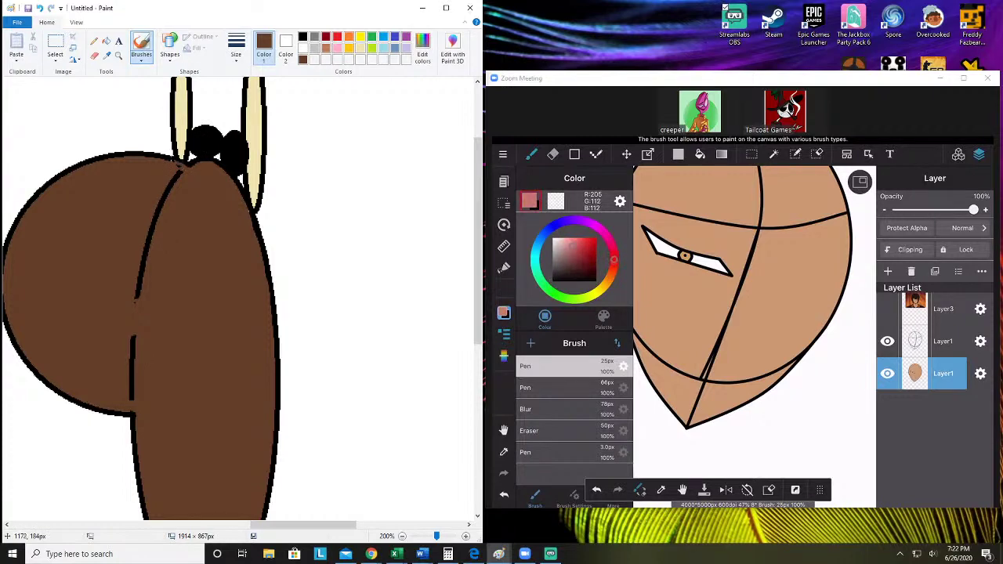
click(107, 42)
click(143, 261)
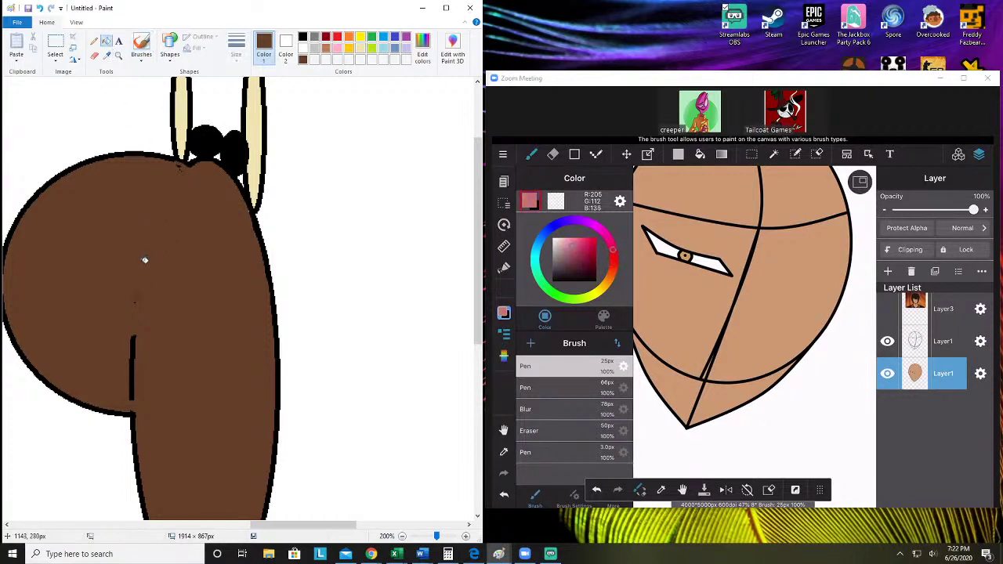
click(134, 353)
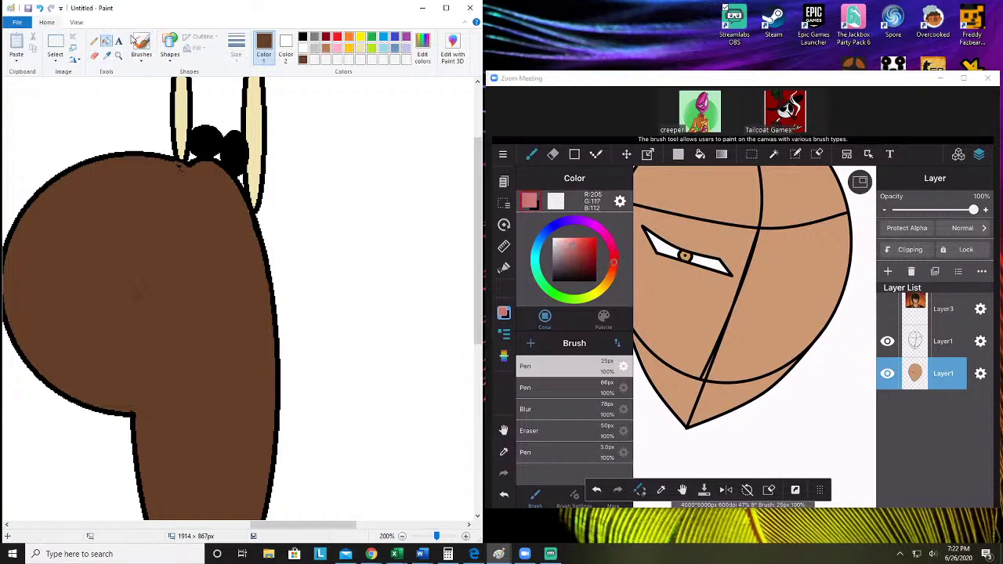
click(141, 46)
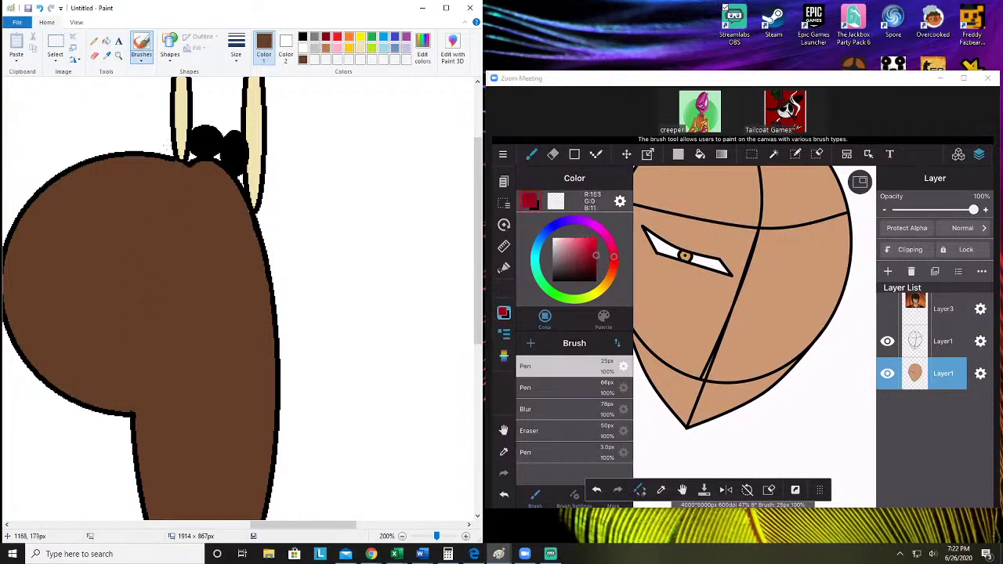
Brush two short black curved marks as nostrils on the lower left part of the brown circle
click(303, 37)
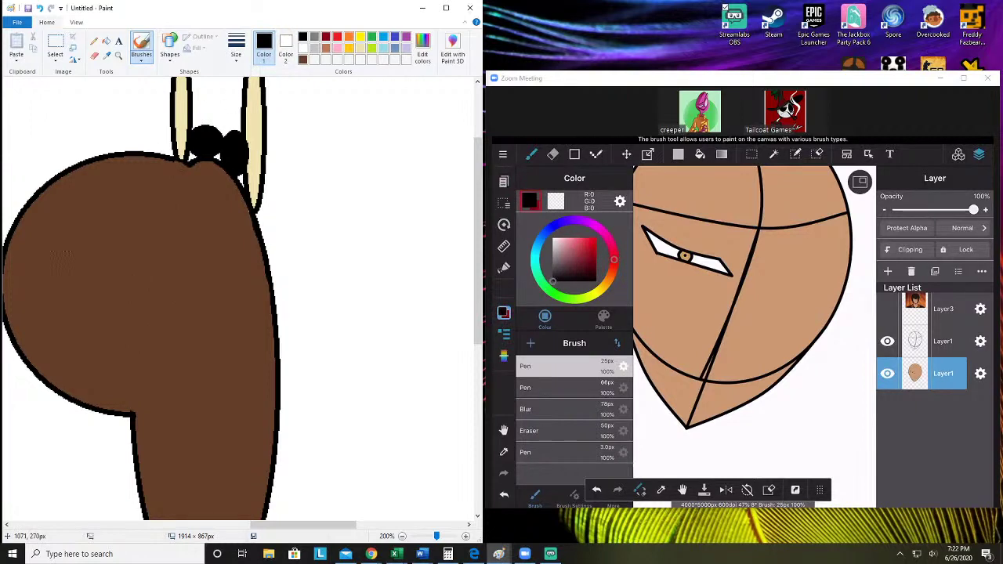
mouse_move(52, 308)
mouse_down()
mouse_move(45, 344)
mouse_move(70, 314)
mouse_move(81, 354)
mouse_up()
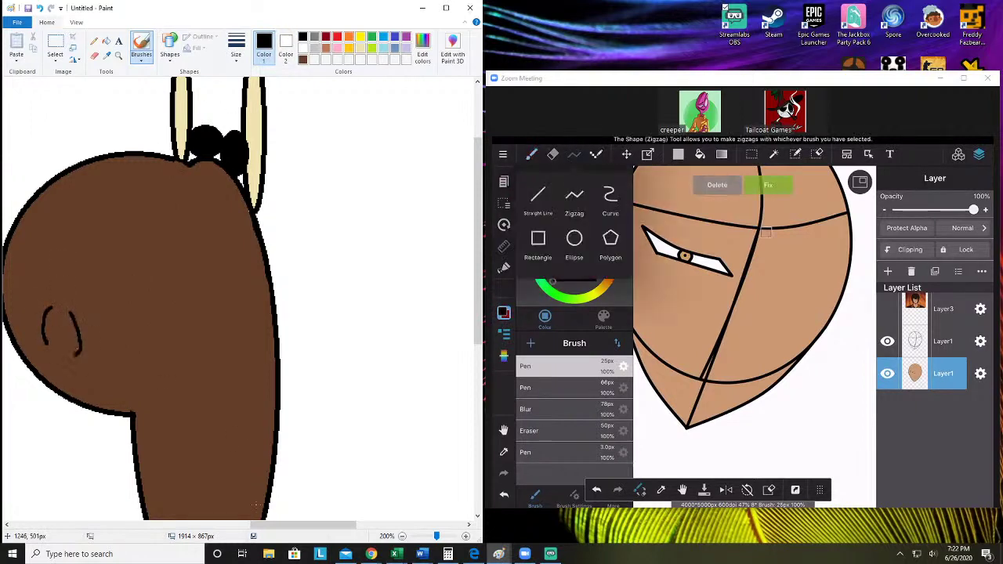
click(402, 536)
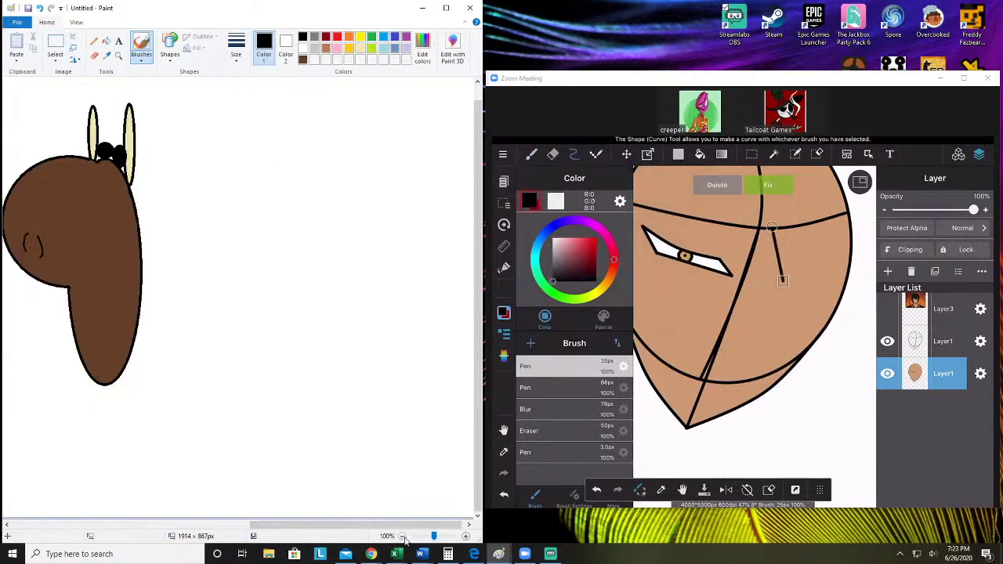
click(402, 536)
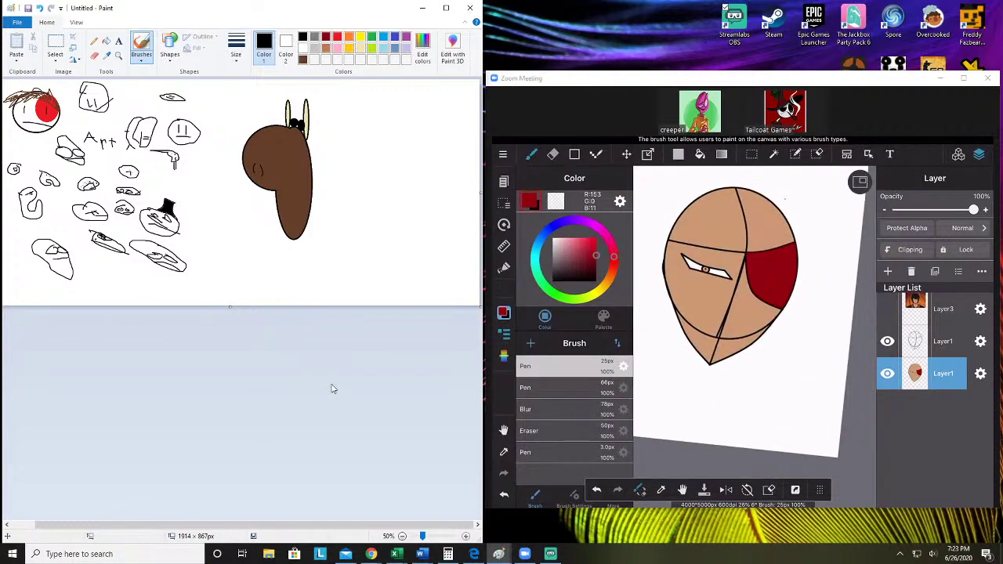
ctrl+scroll(232, 511, up, 1)
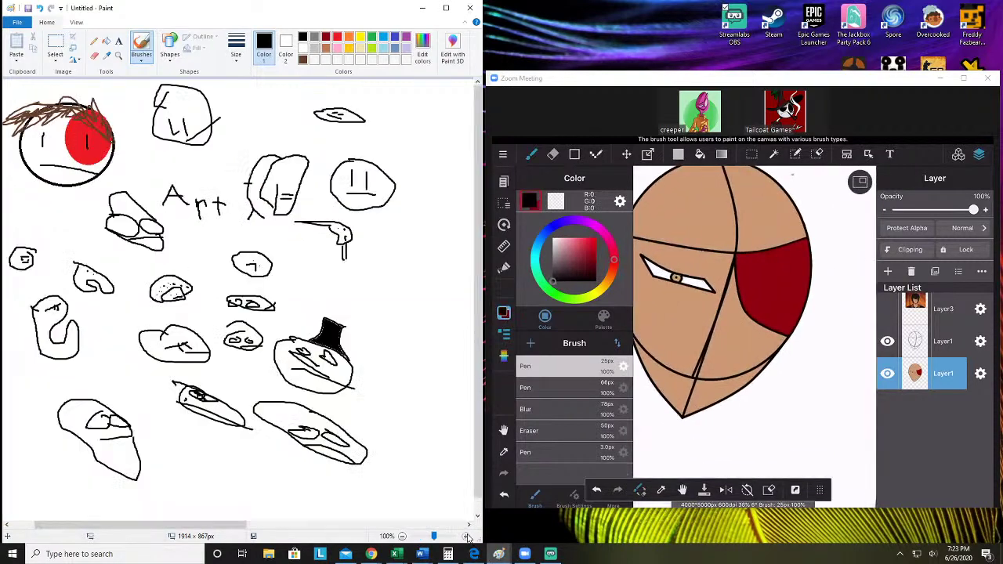
drag(227, 524, 373, 524)
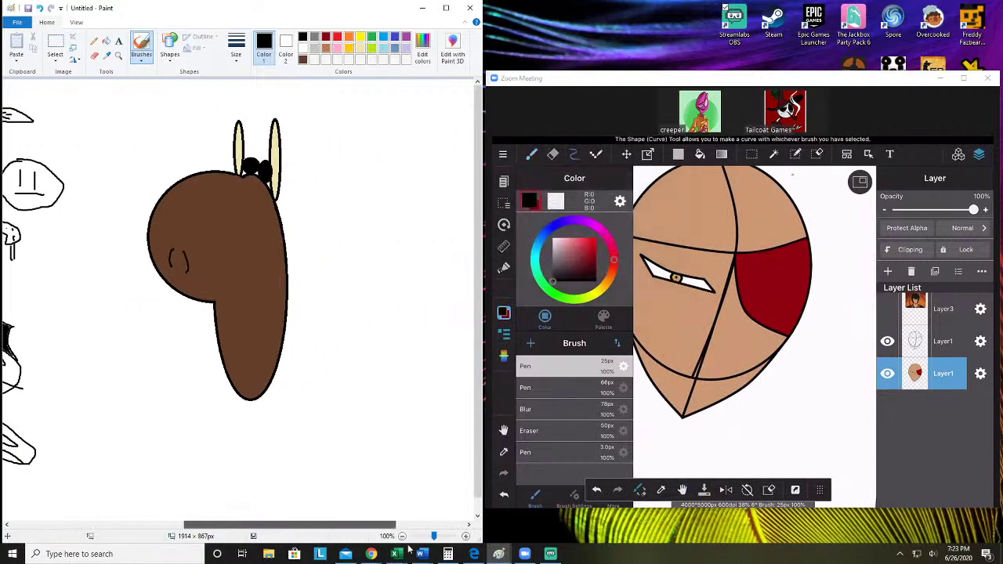
Check the live stream's chat in Streamlabs OBS and return to the doodles in Paint
mouse_move(408, 549)
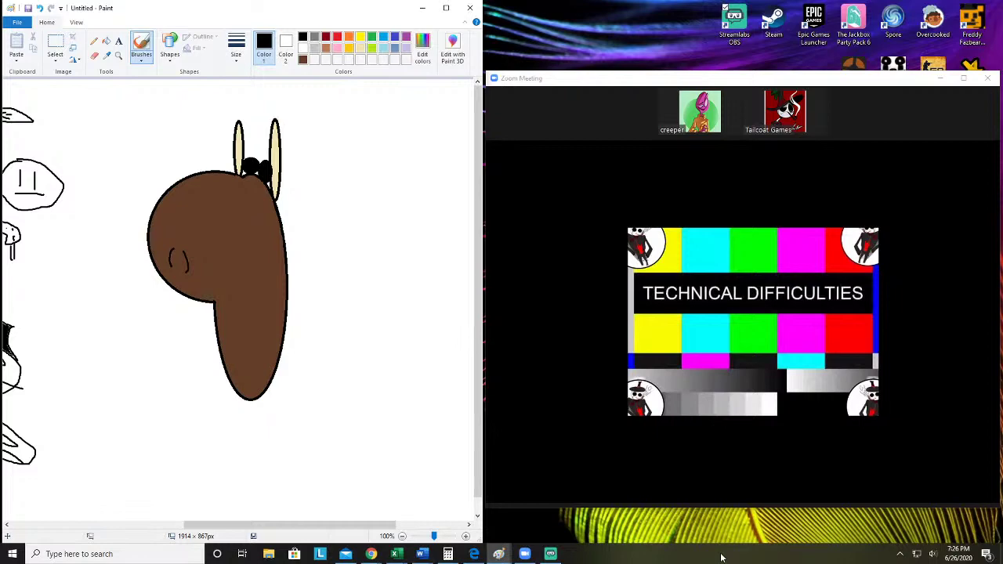
click(550, 554)
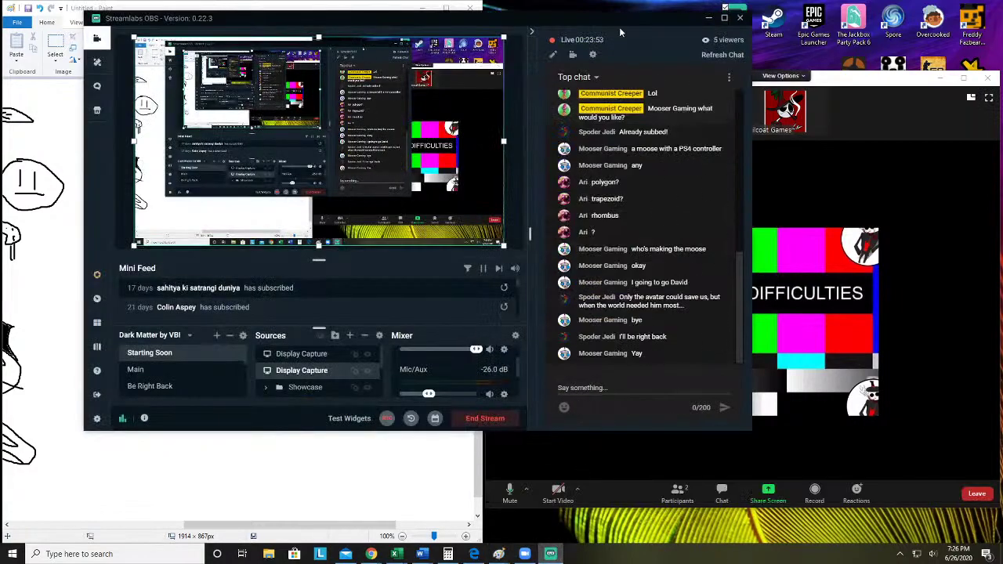
click(709, 17)
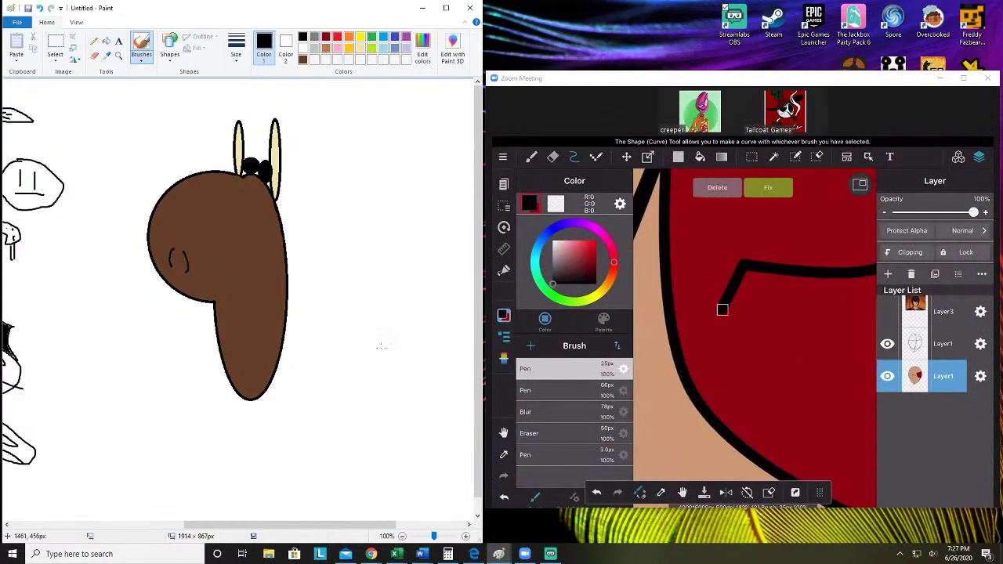
mouse_move(308, 525)
mouse_down()
mouse_move(182, 525)
mouse_move(36, 470)
mouse_up()
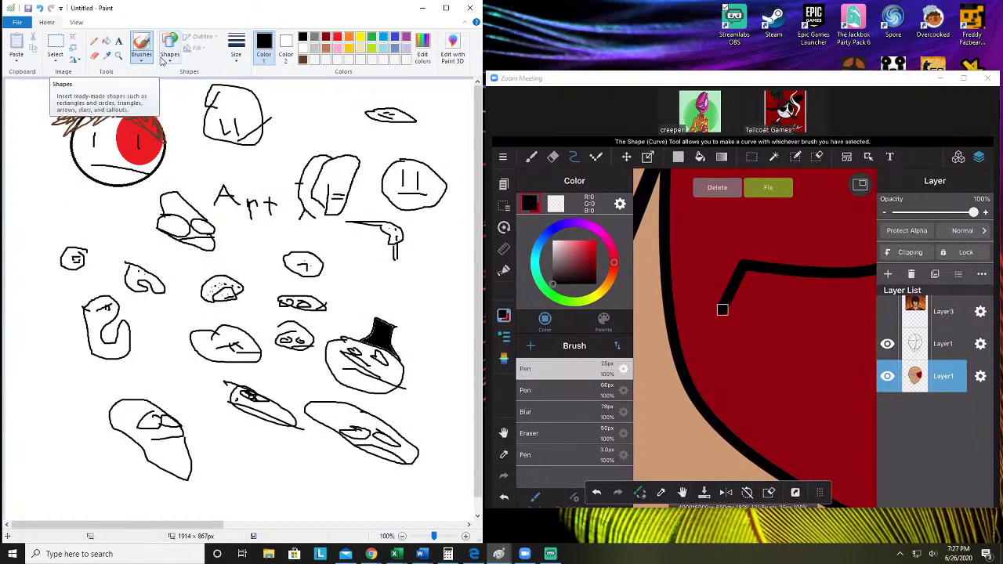
click(557, 555)
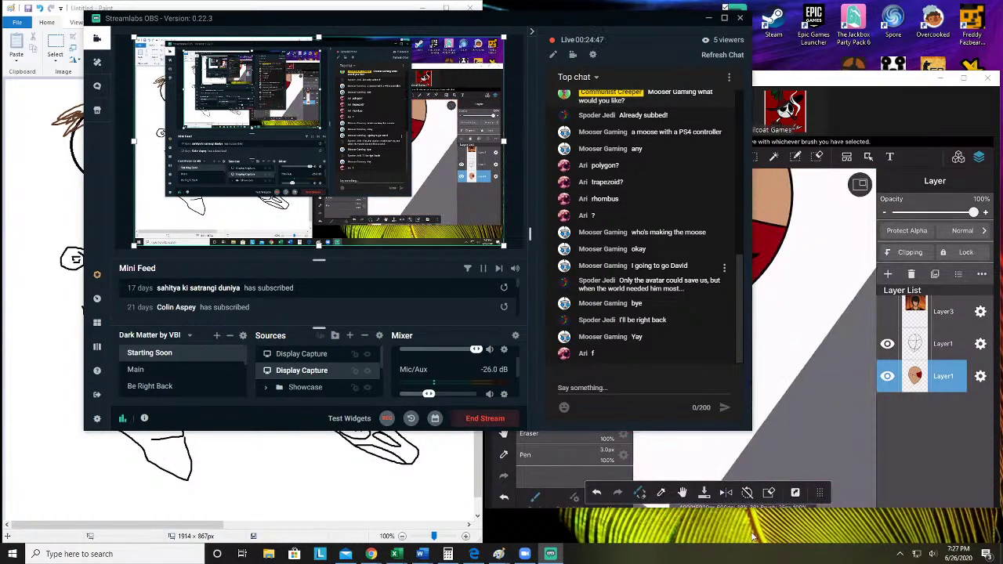
click(708, 19)
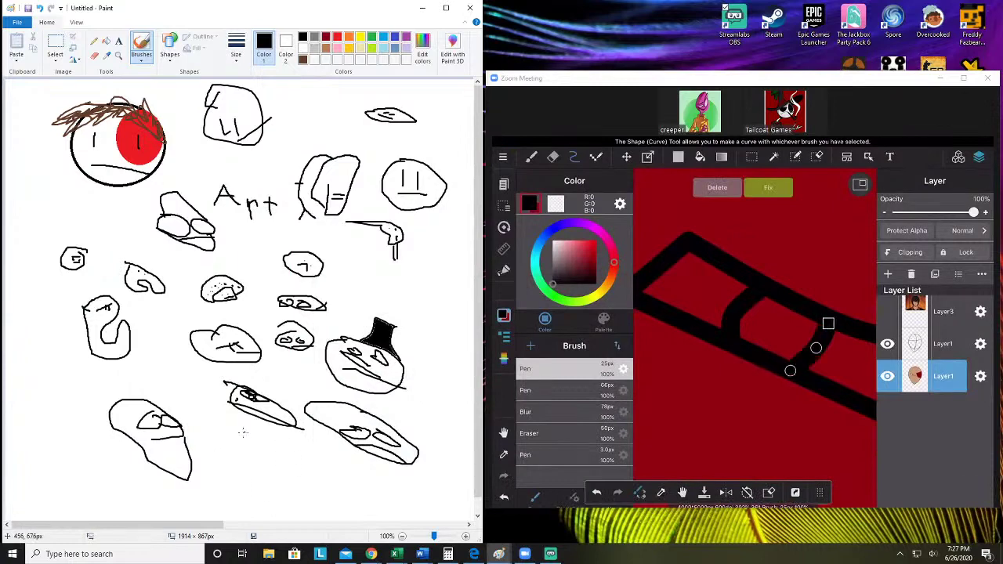
Draw a small slanted oval face with two eyes and a mouth in the space between the lower doodled faces
mouse_move(233, 453)
mouse_down()
mouse_move(218, 434)
mouse_move(209, 453)
mouse_move(273, 472)
mouse_move(243, 439)
mouse_up()
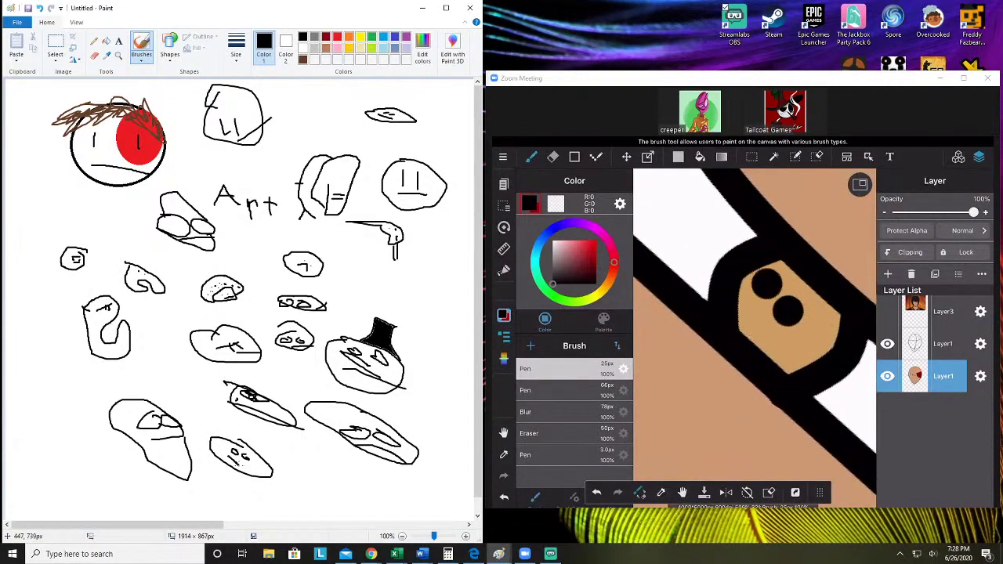
Switch to Chrome, reload the YouTube channel page to check the live stream listing, and return to Paint
click(370, 554)
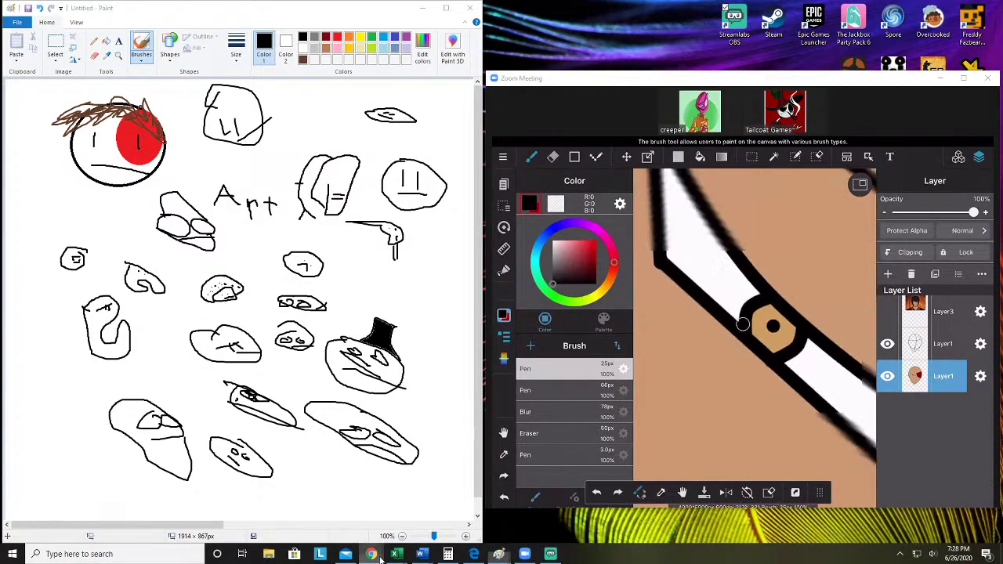
click(407, 517)
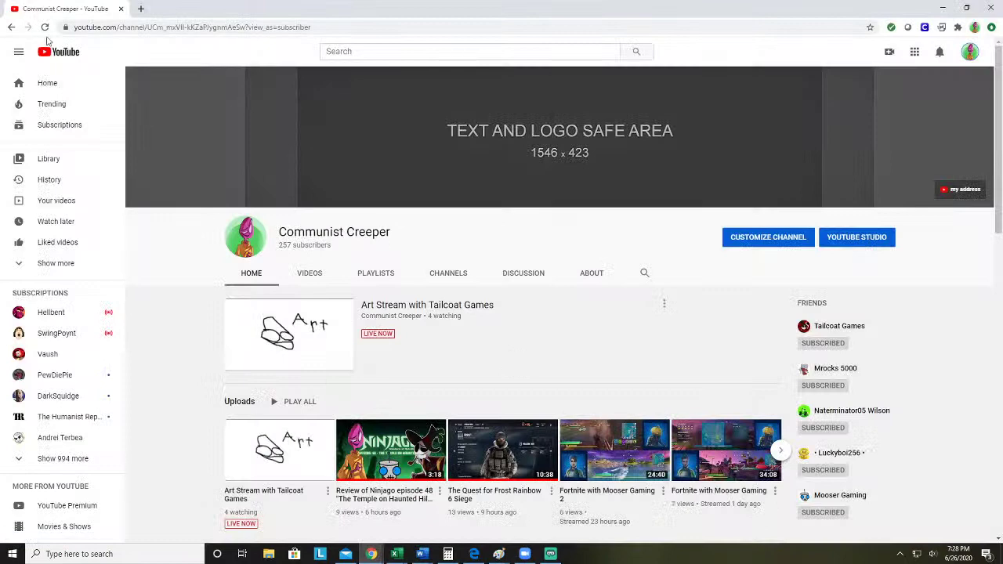
click(42, 28)
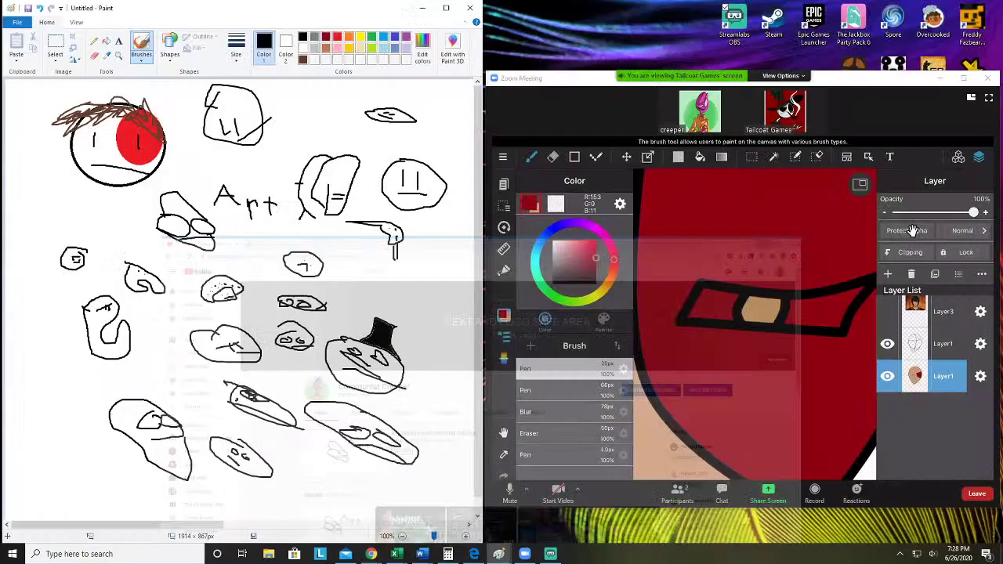
click(943, 8)
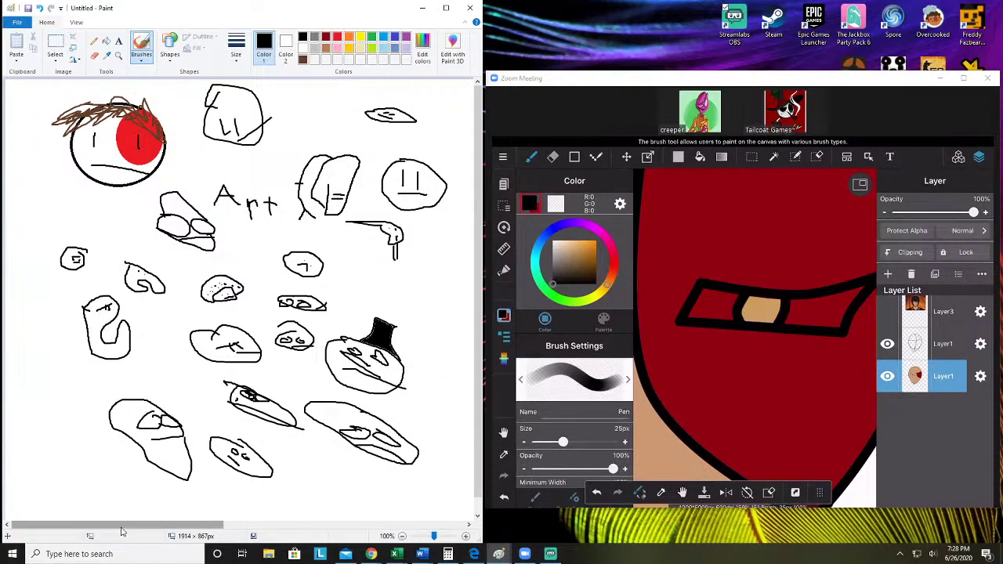
Draw a long slanted black face with eyes and a mouth just above the face wearing the top hat
mouse_move(118, 526)
mouse_down()
mouse_move(278, 525)
mouse_move(169, 525)
mouse_up()
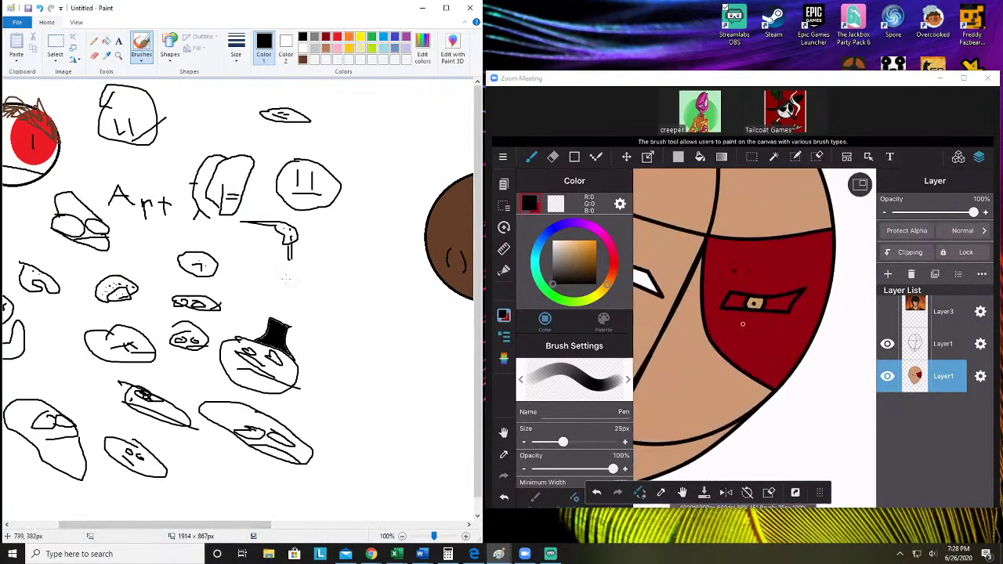
mouse_move(283, 280)
mouse_down()
mouse_move(297, 300)
mouse_move(332, 312)
mouse_move(253, 278)
mouse_move(356, 336)
mouse_move(283, 276)
mouse_up()
drag(288, 282, 269, 268)
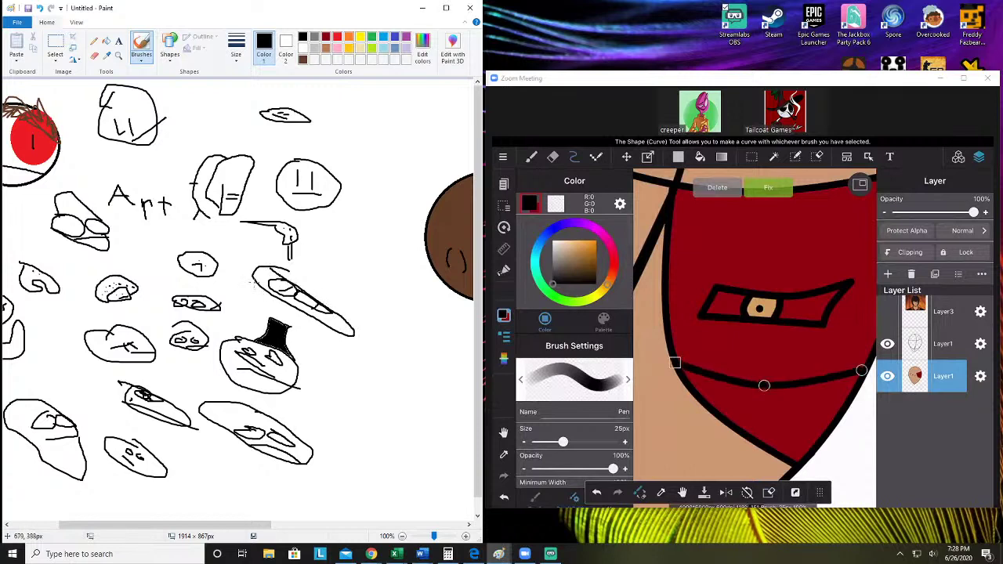
Add a second curved outline around the long slanted face above the top hat
drag(276, 311, 315, 335)
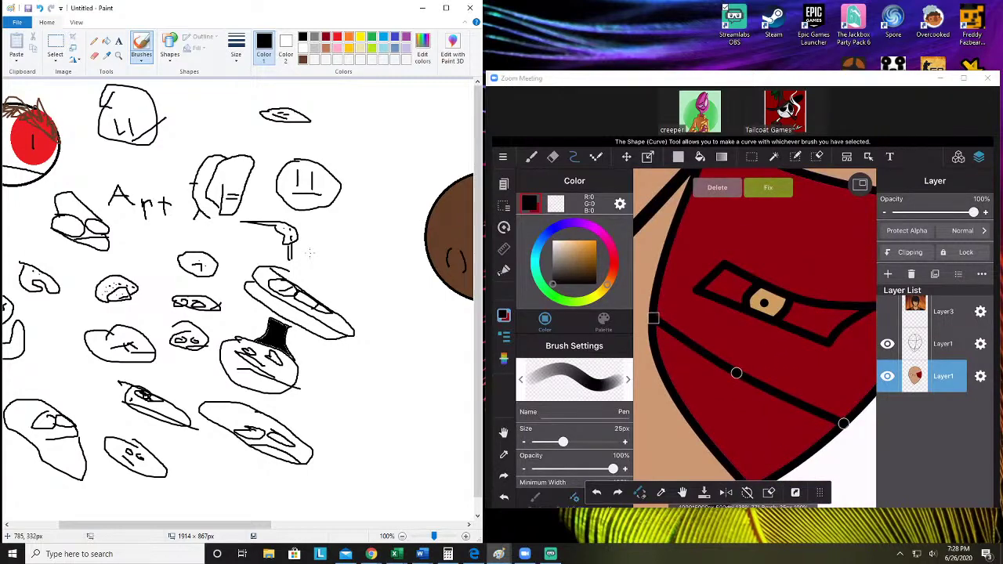
Switch to Chrome, view the YouTube channel's About and Home pages to check the live stream, and return to Paint
mouse_move(370, 554)
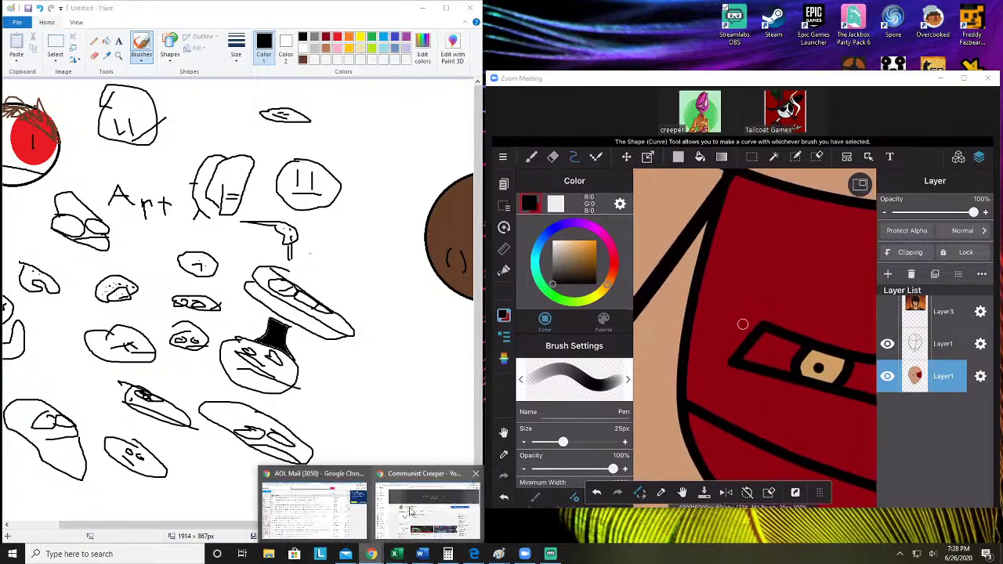
click(410, 511)
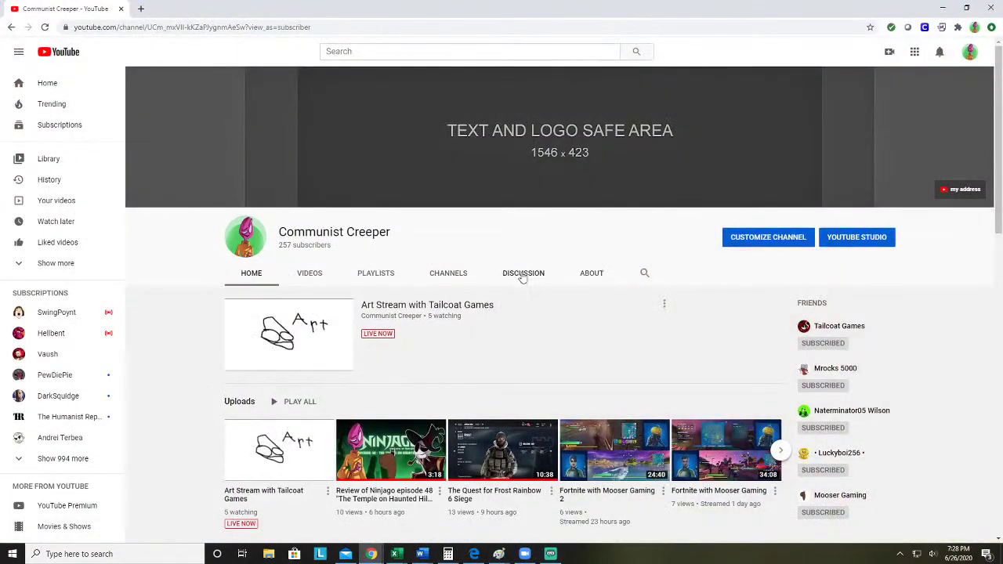
click(593, 274)
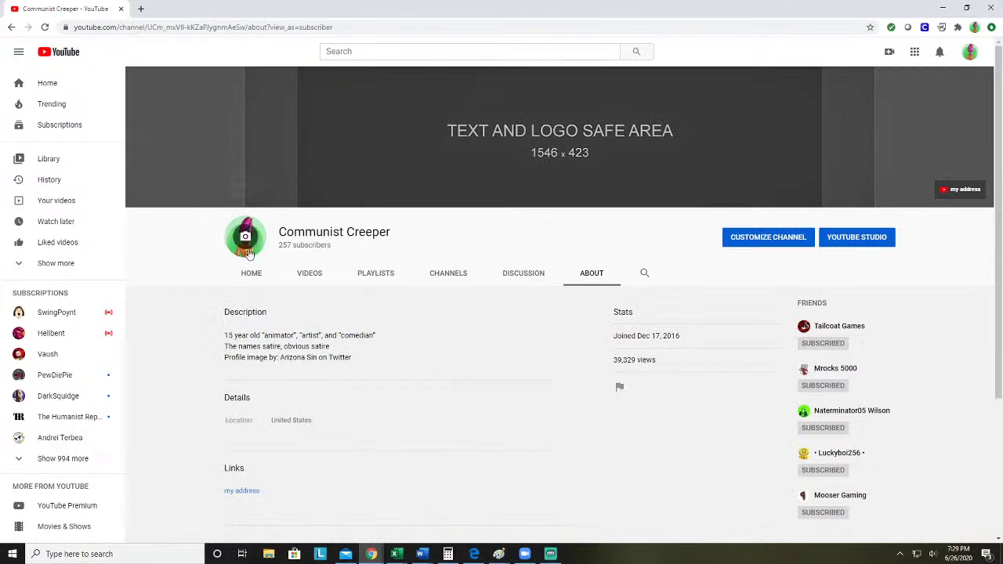
click(257, 274)
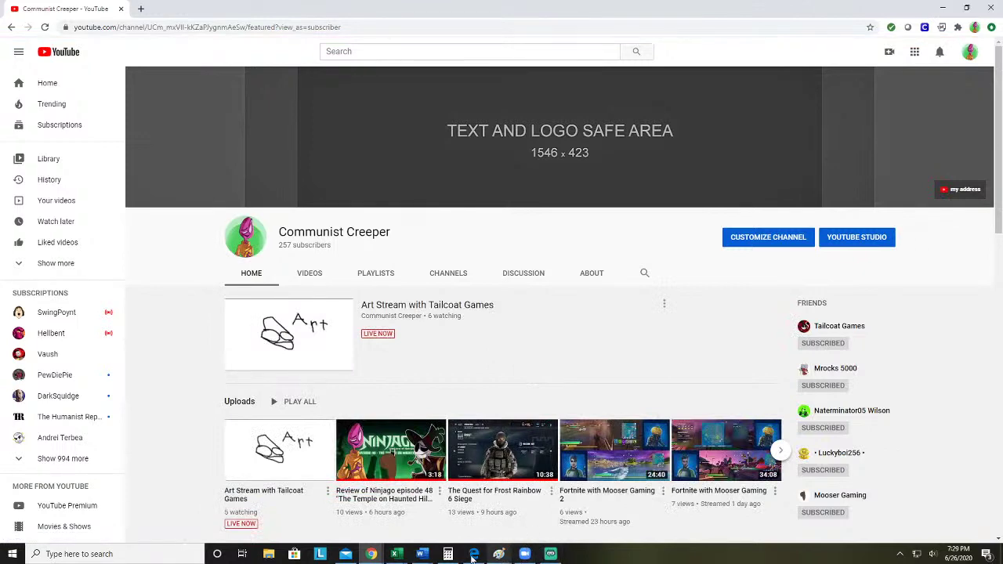
click(944, 9)
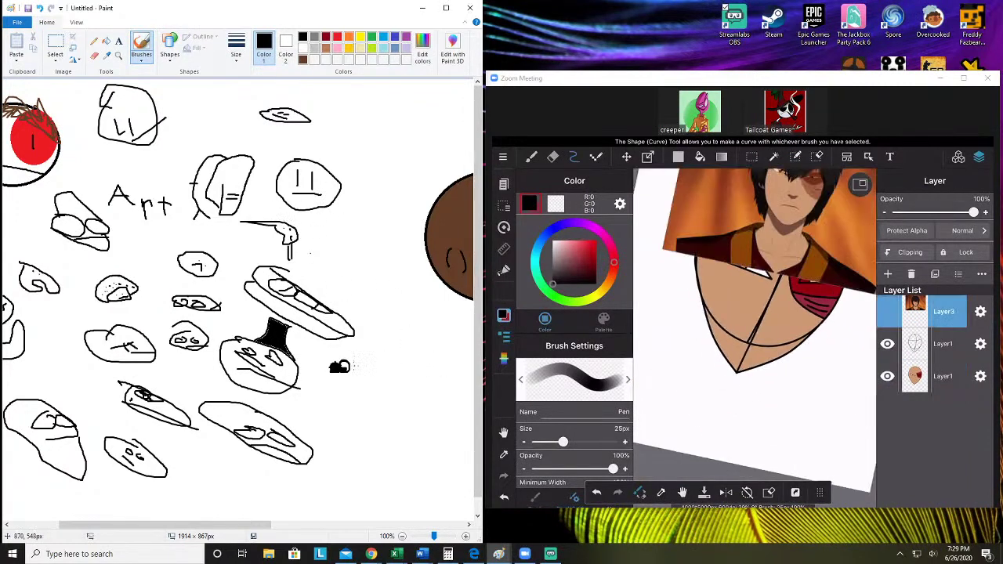
Draw a rounded face with small, heavily blackened eyes and a mouth beside the face wearing the top hat
drag(350, 366, 341, 362)
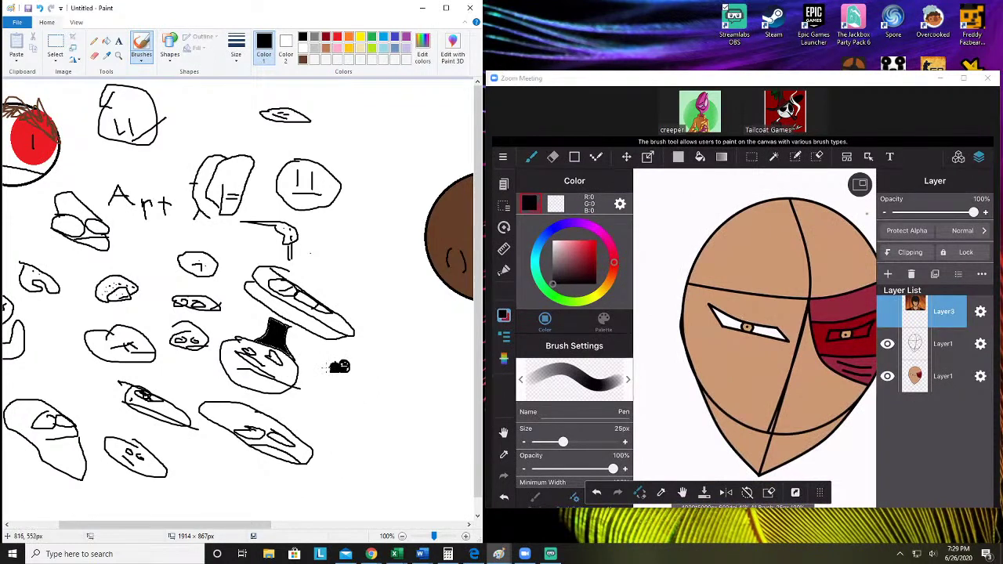
mouse_move(329, 351)
mouse_down()
mouse_move(338, 400)
mouse_move(339, 358)
mouse_up()
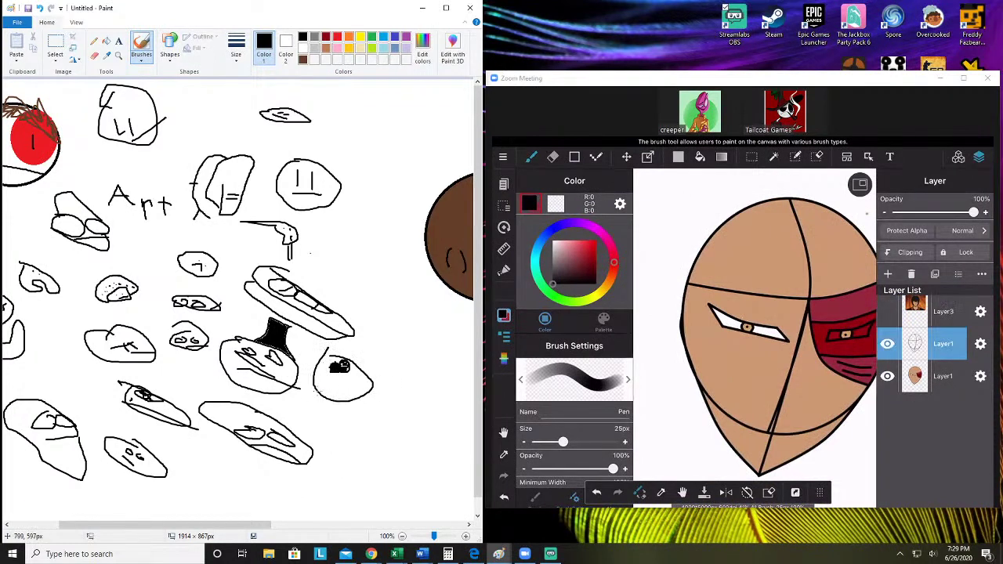
drag(320, 394, 326, 395)
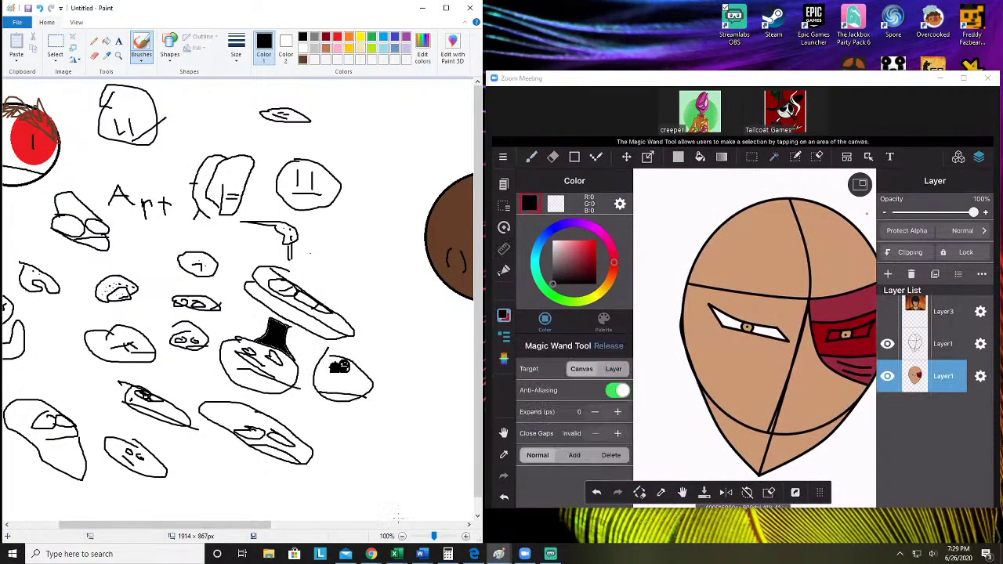
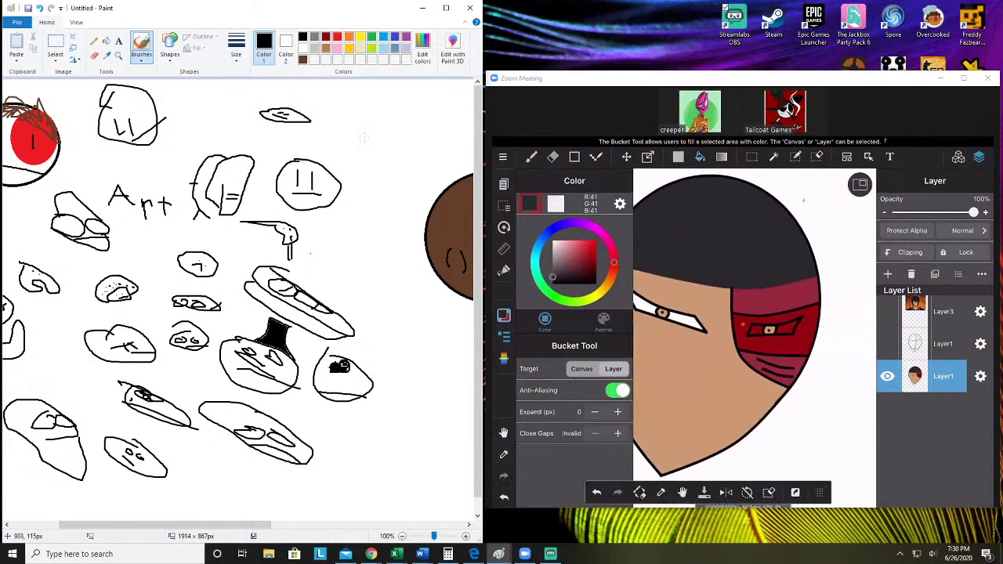
Draw a small boxy face with two looped eyes and crossing lines below the large round face with line eyes
mouse_move(312, 235)
mouse_down()
mouse_move(333, 243)
mouse_move(349, 228)
mouse_up()
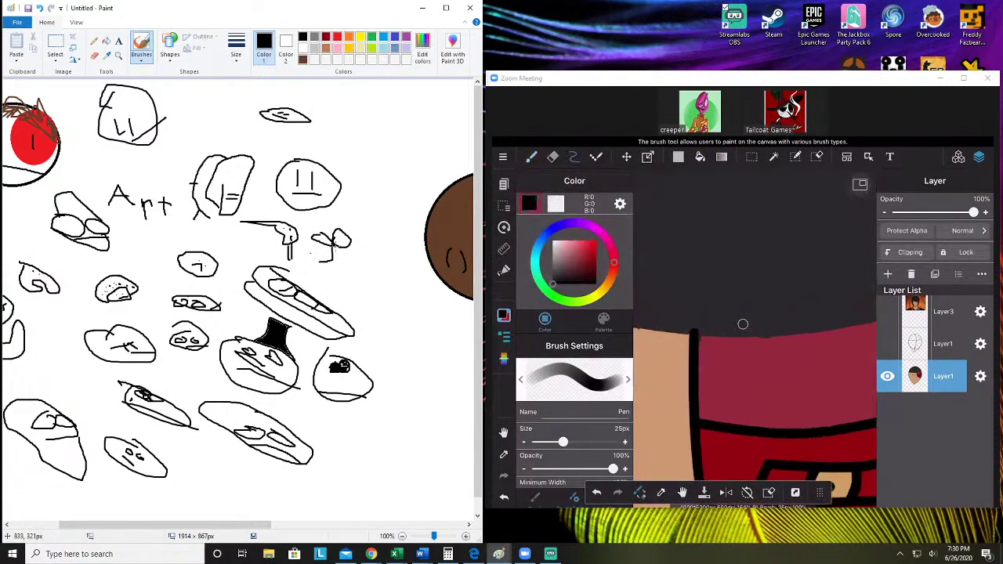
mouse_move(336, 242)
mouse_down()
mouse_move(356, 261)
mouse_move(326, 262)
mouse_up()
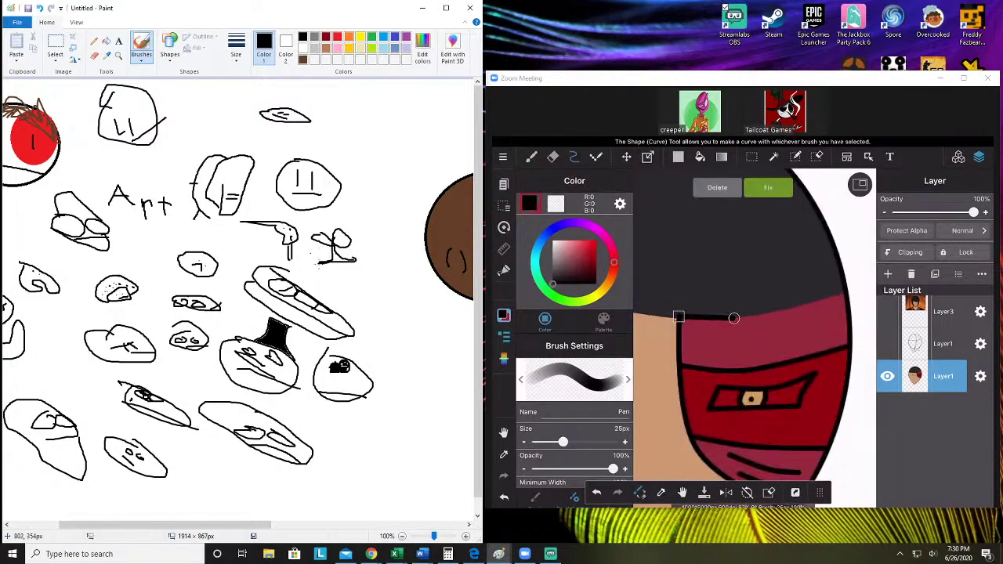
mouse_move(313, 219)
mouse_down()
mouse_move(350, 239)
mouse_move(359, 262)
mouse_up()
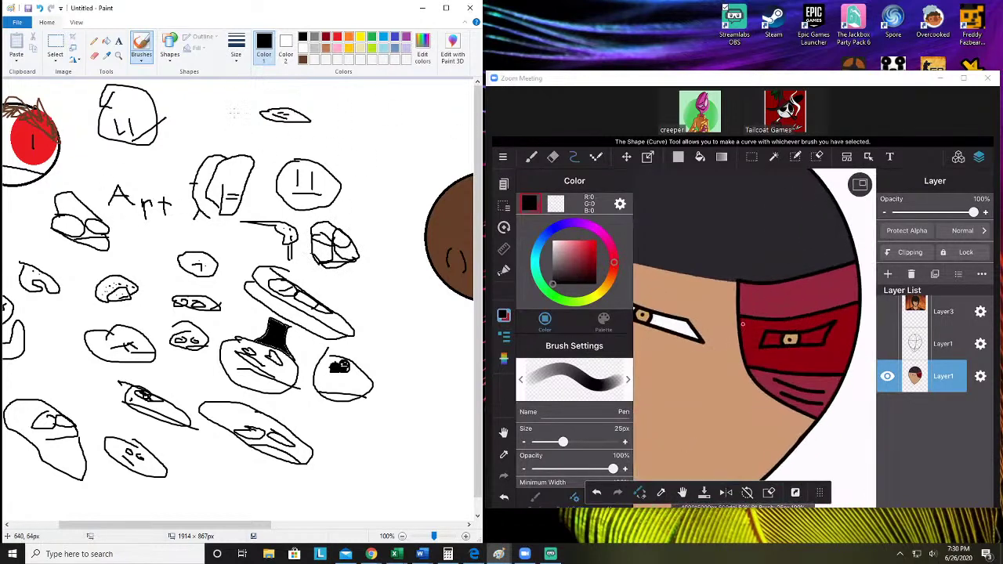
Draw a small squarish face with two dash eyes and a flat mouth between the upper two doodled faces
drag(208, 105, 214, 114)
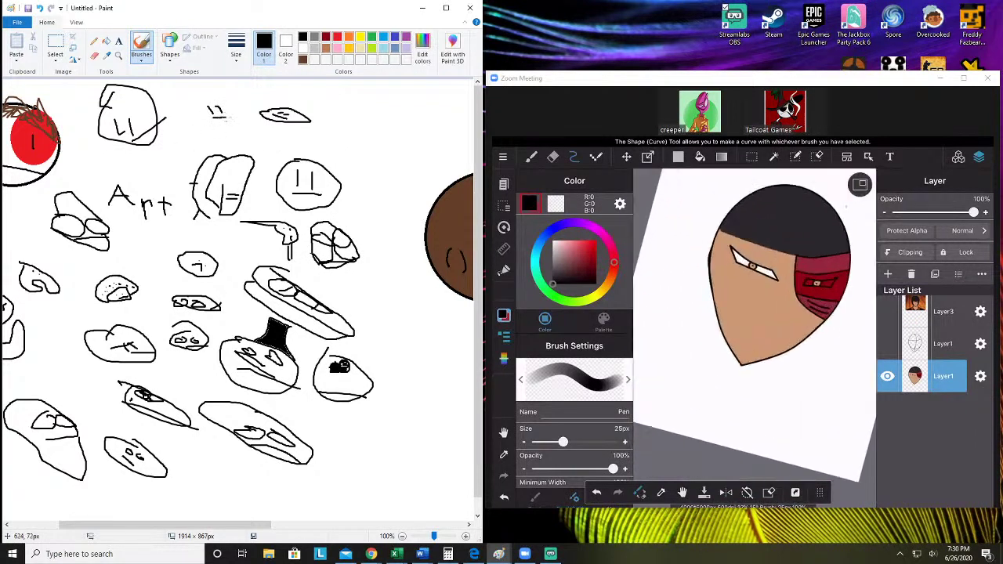
drag(223, 112, 235, 118)
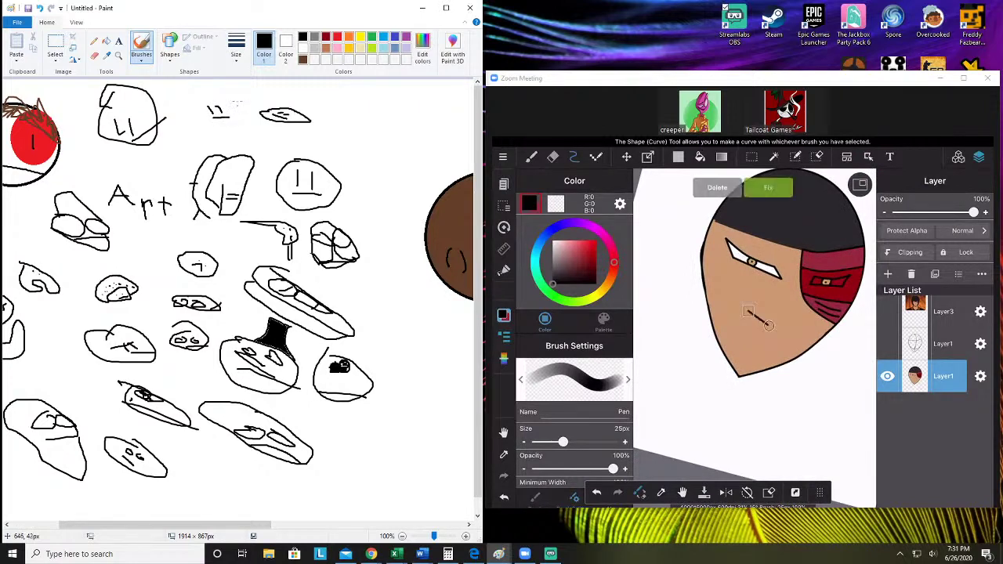
mouse_move(194, 110)
mouse_down()
mouse_move(224, 123)
mouse_move(225, 100)
mouse_up()
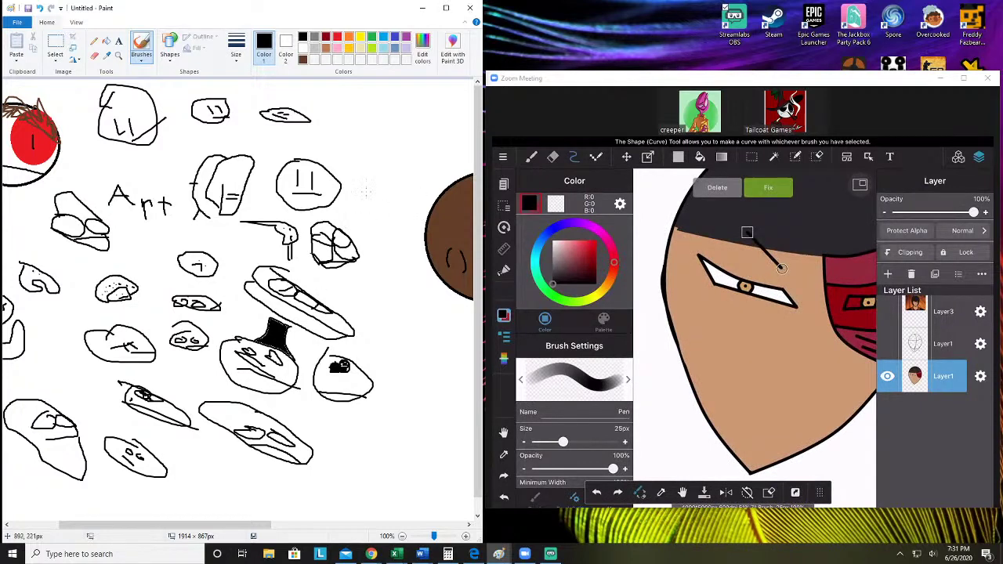
Add two legs to the small flat oval face and draw a slanted face with dash eyes beside it
mouse_move(305, 120)
mouse_down()
mouse_move(305, 138)
mouse_move(321, 144)
mouse_up()
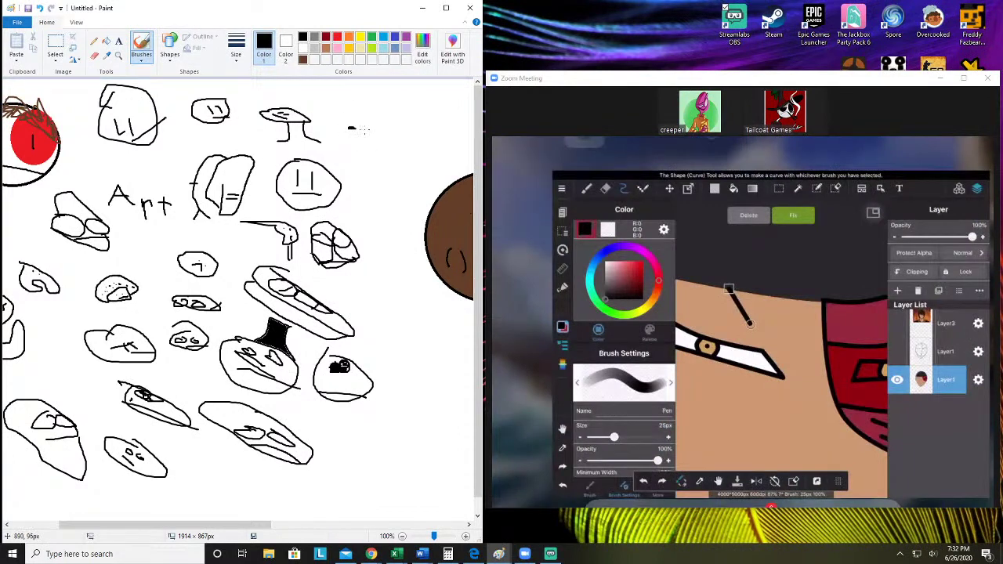
mouse_move(397, 139)
mouse_down()
mouse_move(357, 146)
mouse_move(396, 135)
mouse_move(398, 156)
mouse_move(394, 147)
mouse_up()
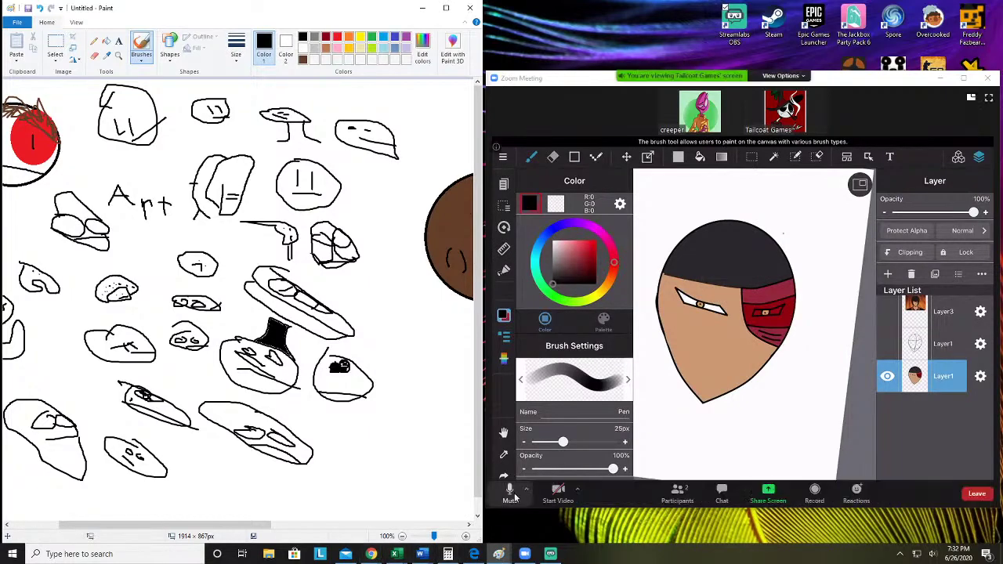
Switch to Streamlabs OBS, review the live chat from its first messages to the latest, and return to Paint
click(551, 553)
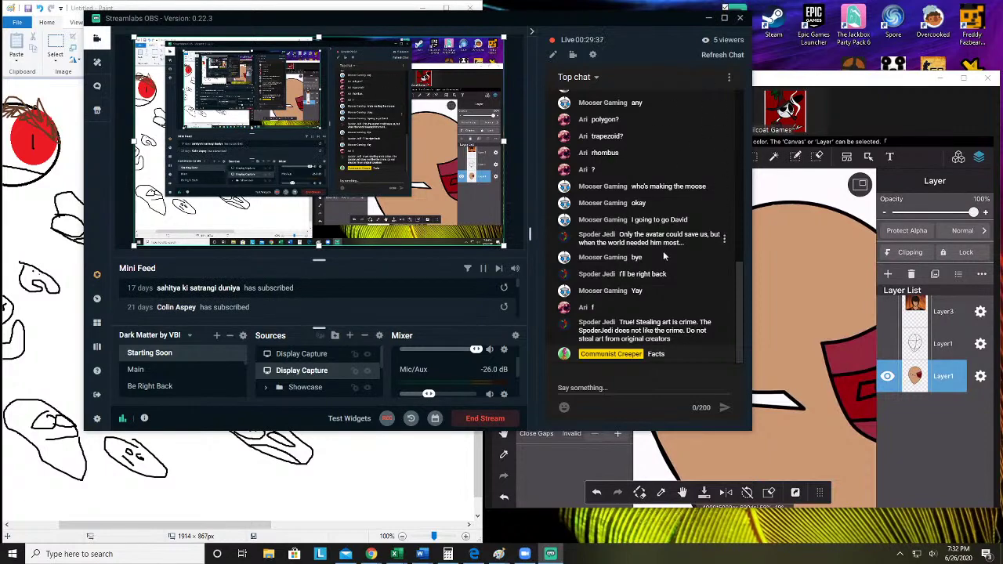
scroll(661, 249, up, 10)
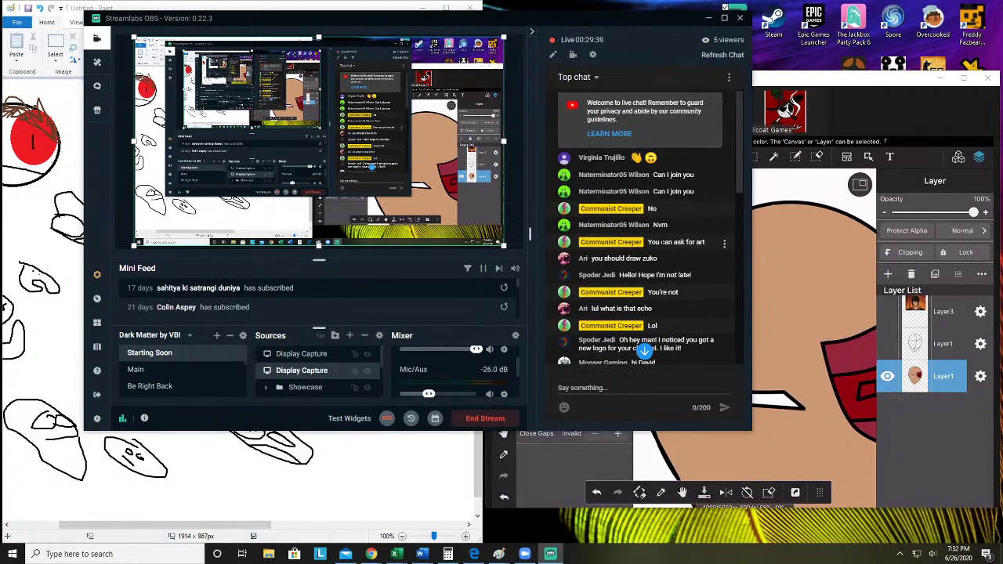
click(644, 350)
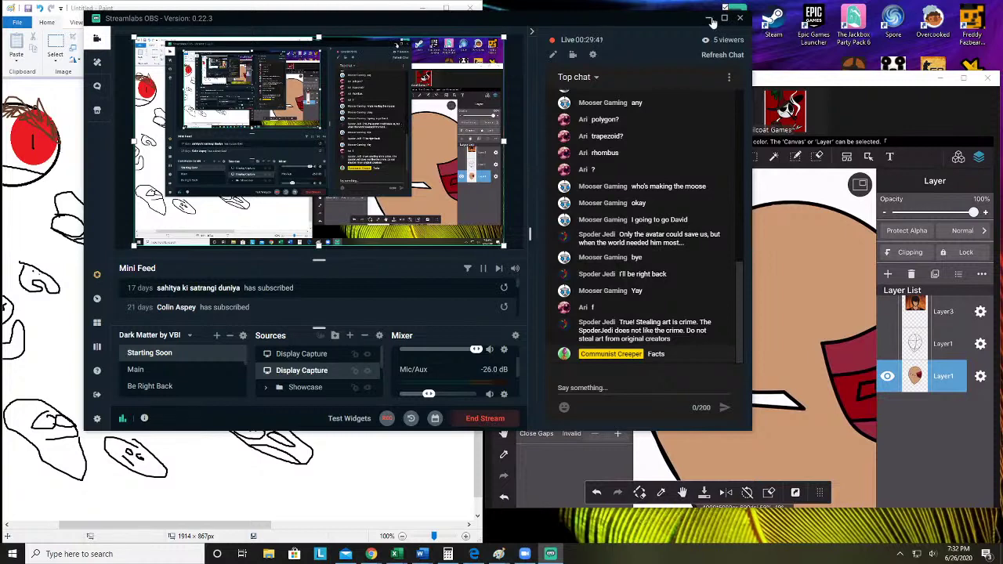
click(708, 18)
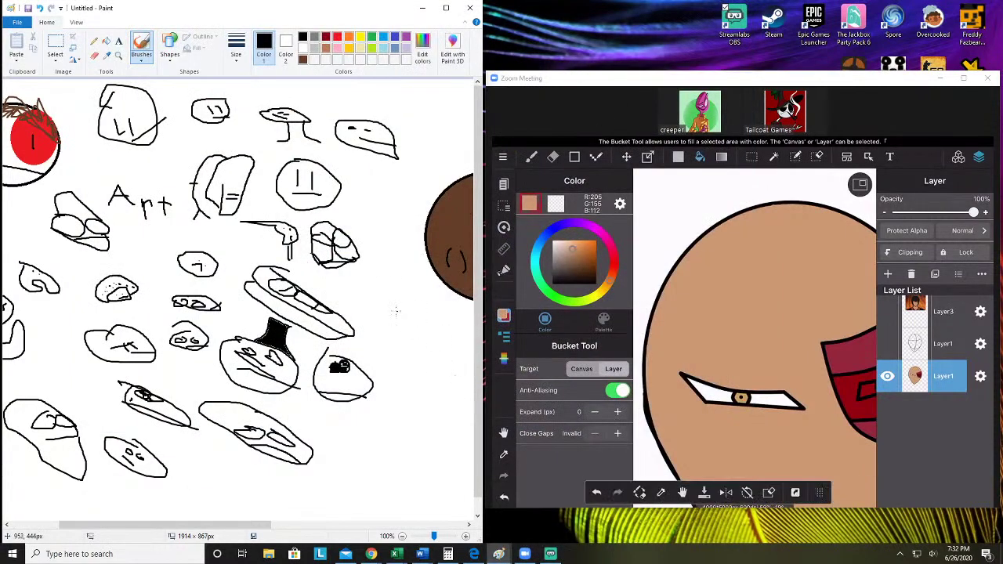
Draw a brow line, two line eyes and a mouth beside the long slanted face, trimming the mouth's ends with white
drag(354, 286, 384, 285)
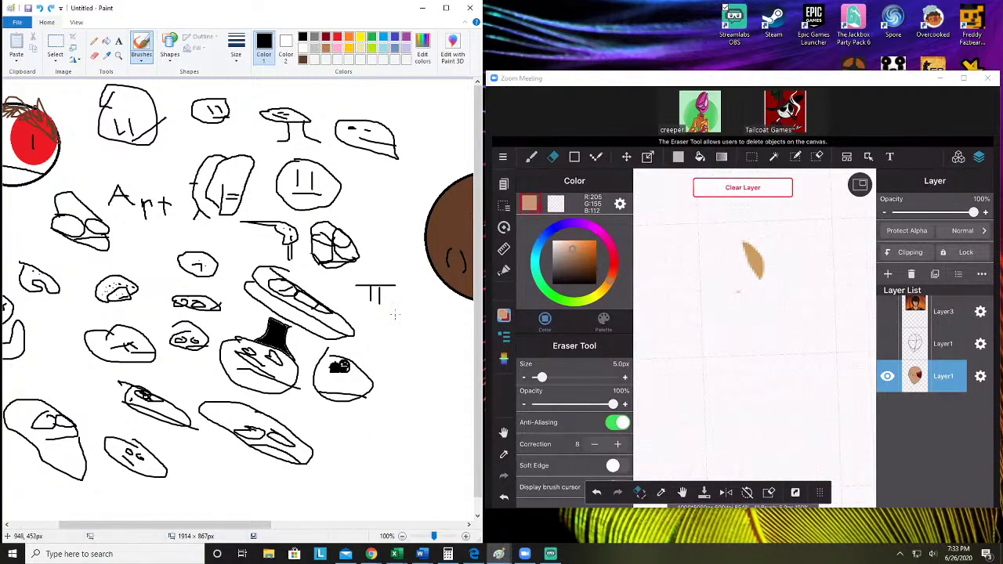
drag(395, 312, 367, 312)
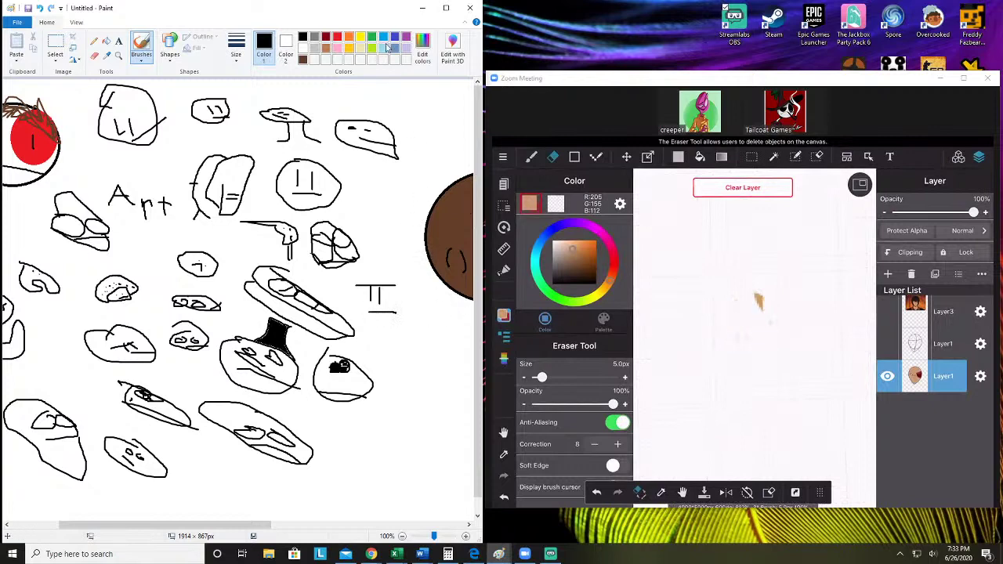
click(306, 51)
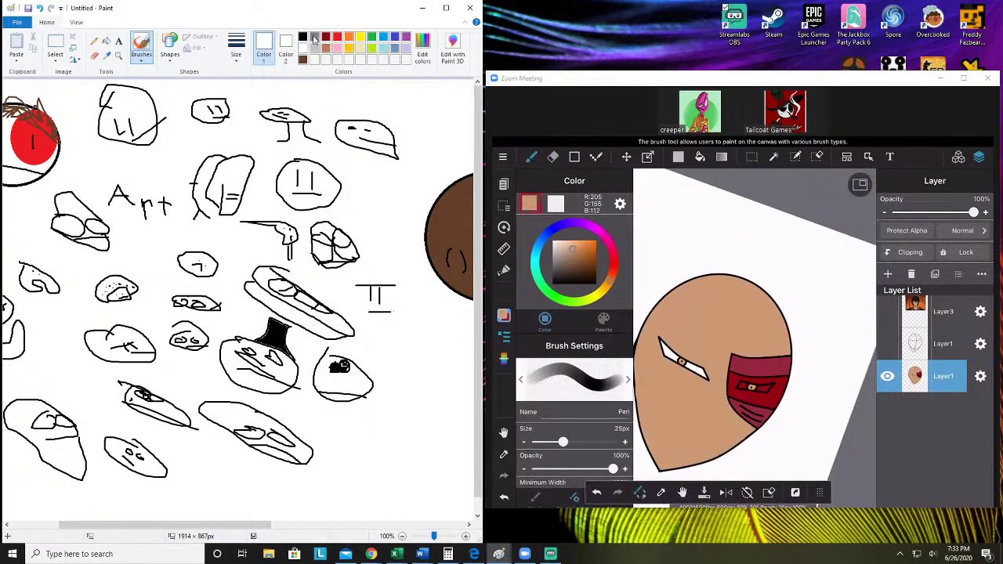
click(303, 37)
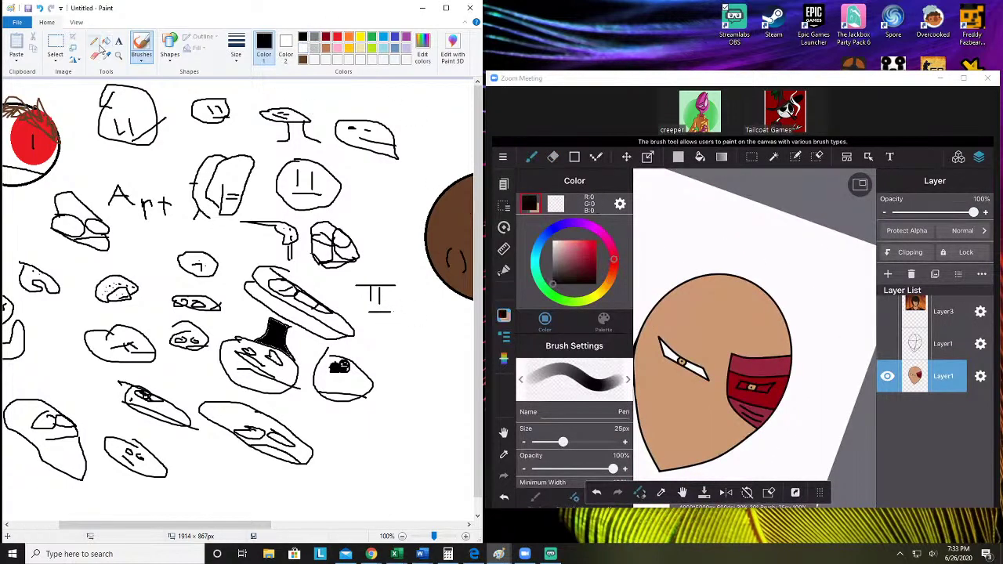
Frame the new line-eyed face with a black rectangle about 138 × 76 px and box off its mouth with a second rectangle
click(175, 56)
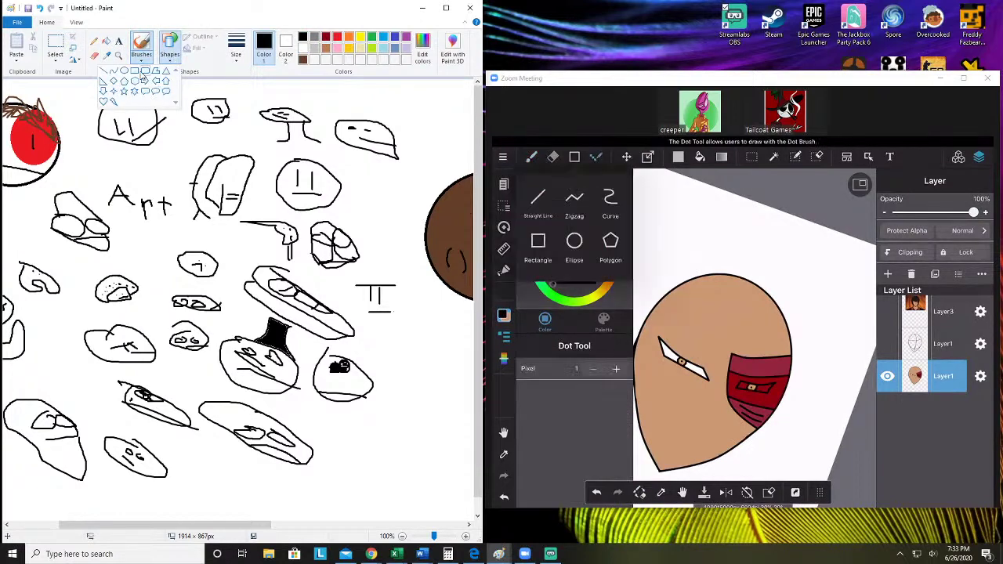
click(148, 58)
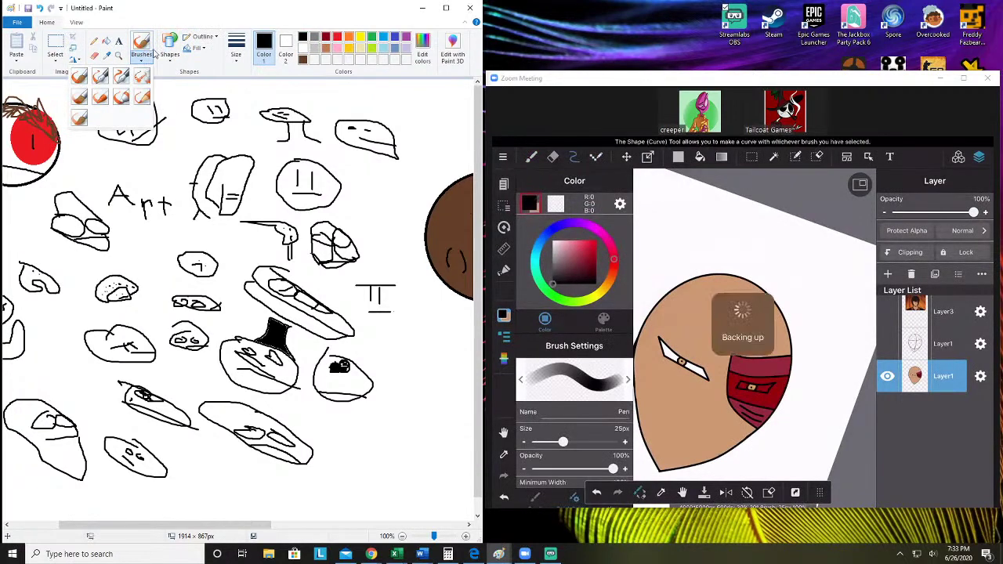
click(169, 47)
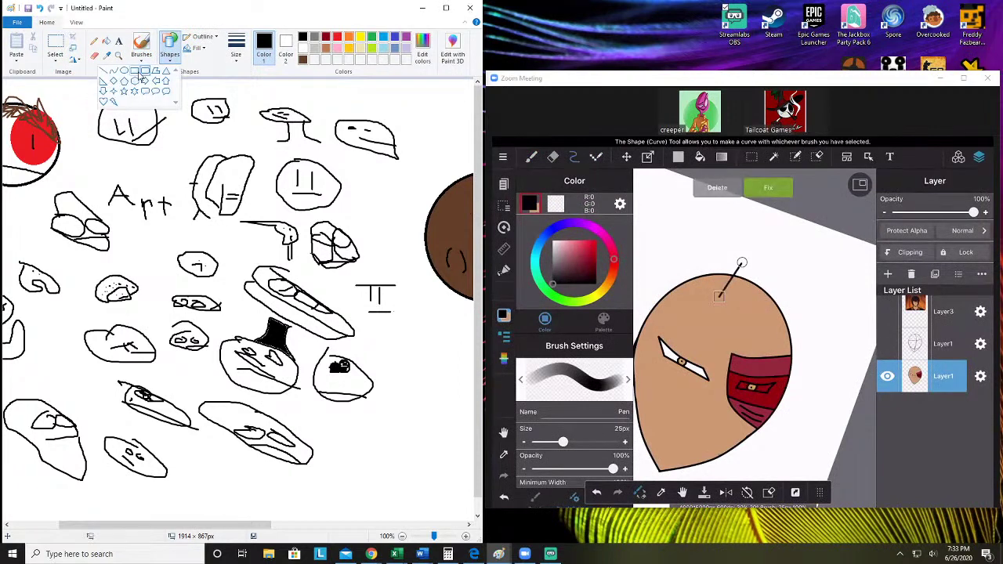
click(135, 70)
drag(341, 280, 413, 318)
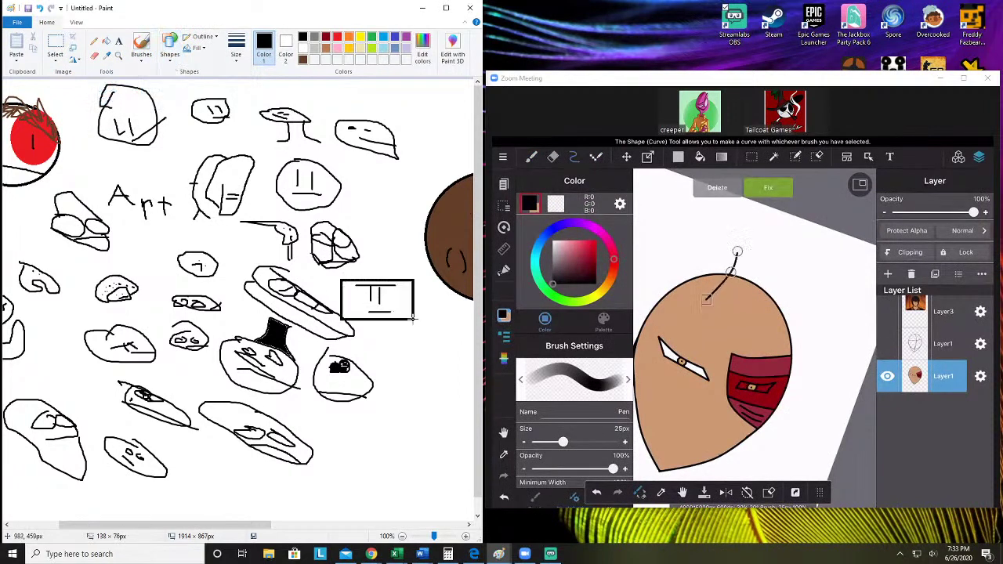
click(395, 320)
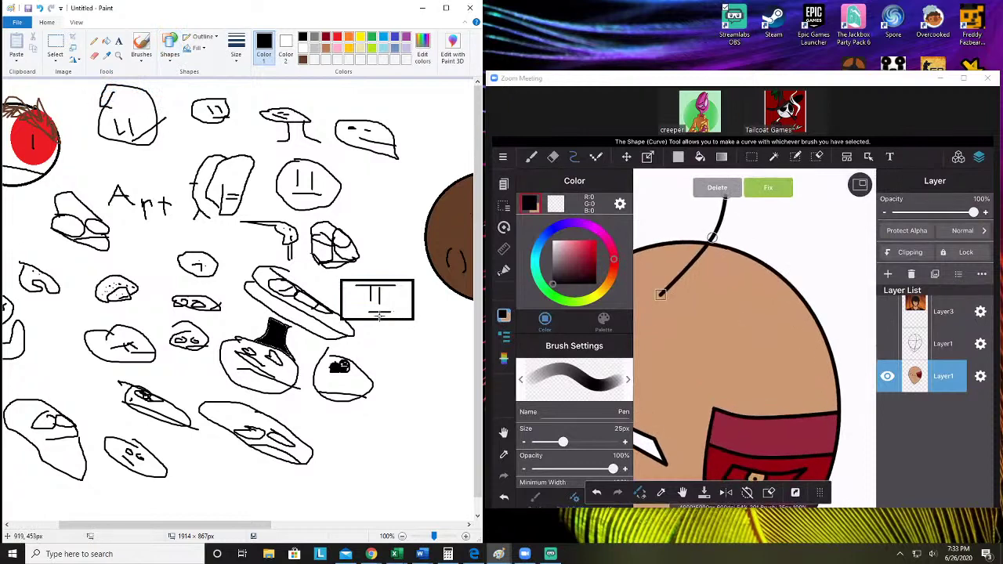
mouse_move(343, 306)
mouse_down()
mouse_move(416, 310)
mouse_move(411, 319)
mouse_up()
click(447, 343)
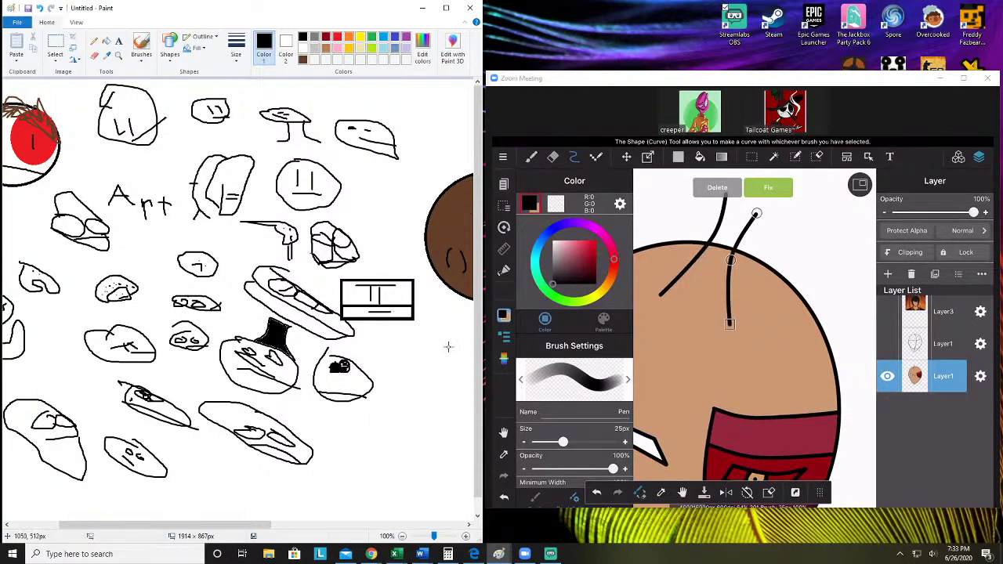
Draw a small brushed black face with two round eyes and a zigzag mouth below the face with blackened eyes
click(141, 47)
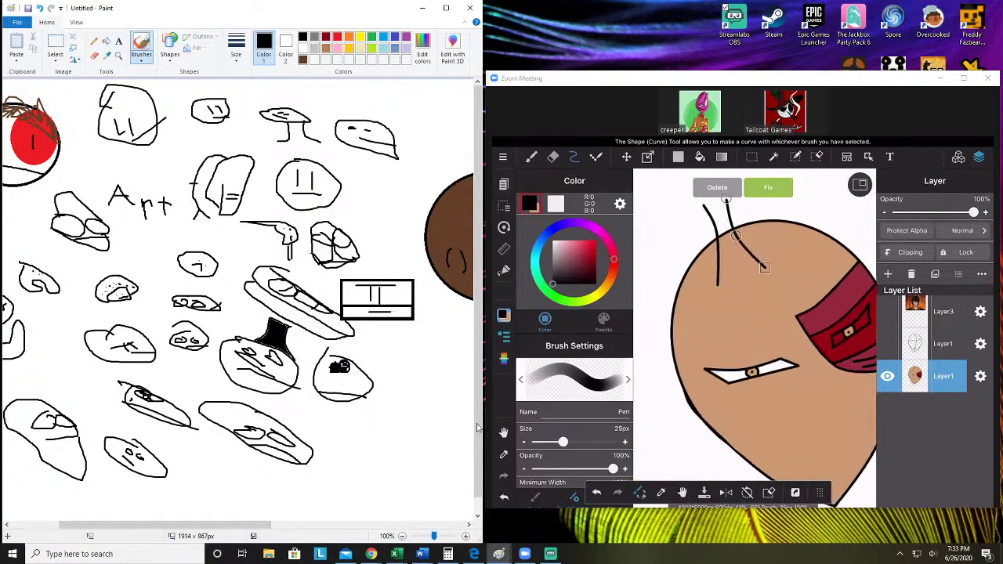
mouse_move(497, 418)
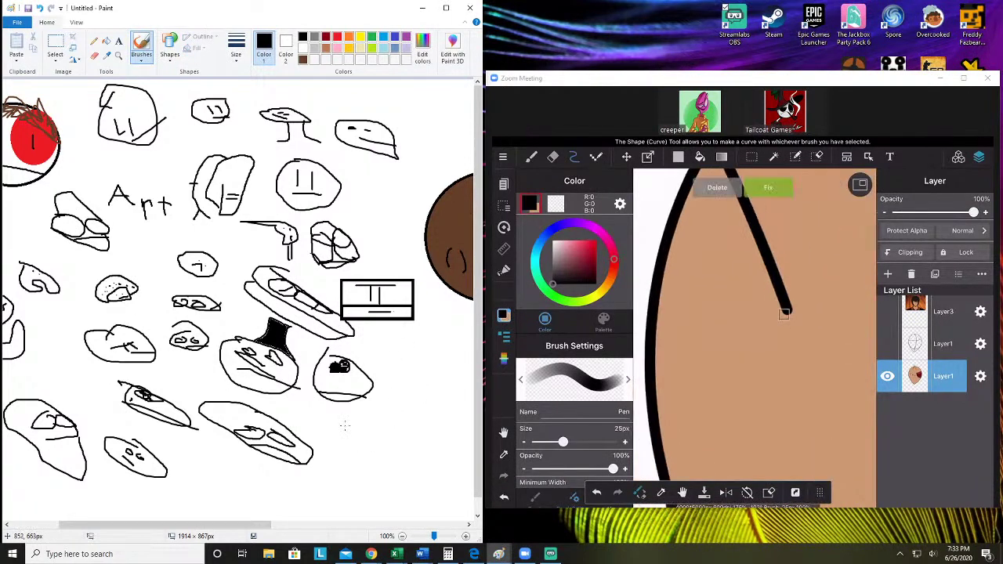
mouse_move(343, 428)
mouse_down()
mouse_move(349, 436)
mouse_move(365, 425)
mouse_move(346, 425)
mouse_move(361, 457)
mouse_move(386, 442)
mouse_up()
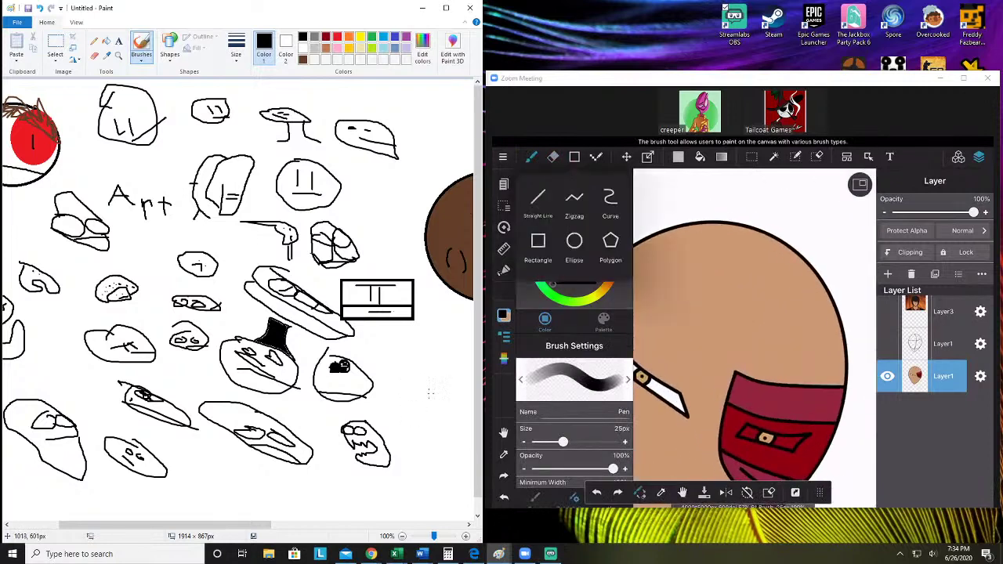
Draw a small round face with crossed lines and scribbled features beside the face with blackened eyes
mouse_move(389, 394)
mouse_down()
mouse_move(431, 371)
mouse_move(439, 394)
mouse_move(416, 414)
mouse_move(389, 398)
mouse_move(386, 379)
mouse_move(397, 374)
mouse_move(393, 406)
mouse_move(385, 383)
mouse_move(414, 392)
mouse_up()
key(ctrl+z)
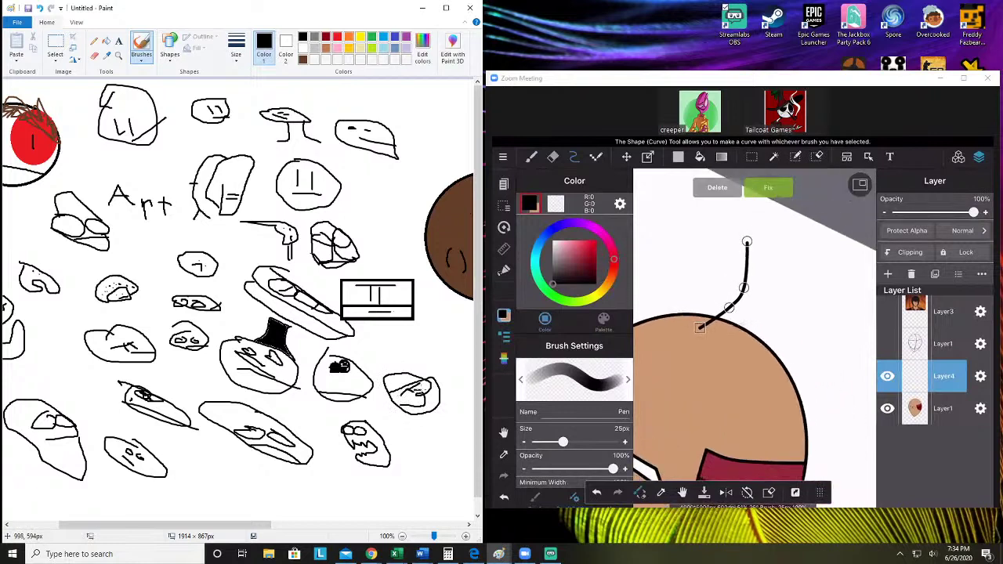
mouse_move(533, 472)
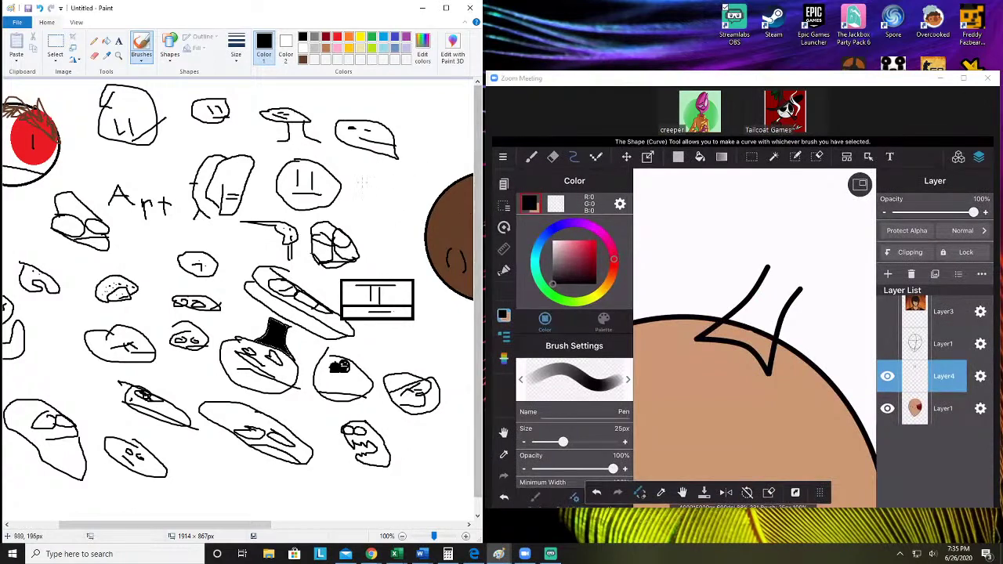
mouse_move(381, 205)
mouse_down()
mouse_move(386, 195)
mouse_move(363, 185)
mouse_move(389, 189)
mouse_up()
mouse_move(381, 180)
mouse_down()
mouse_move(370, 163)
mouse_move(386, 188)
mouse_move(448, 181)
mouse_up()
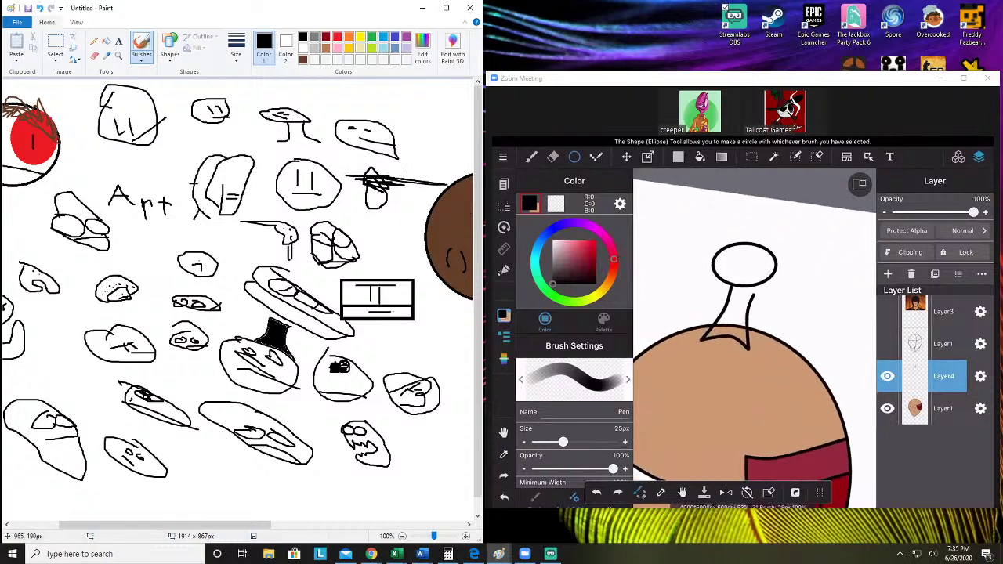
drag(350, 165, 437, 177)
key(ctrl+z)
key(ctrl+z)
key(ctrl+z)
key(ctrl+z)
key(ctrl+z)
key(ctrl+z)
key(ctrl+z)
key(ctrl+z)
key(ctrl+z)
key(ctrl+z)
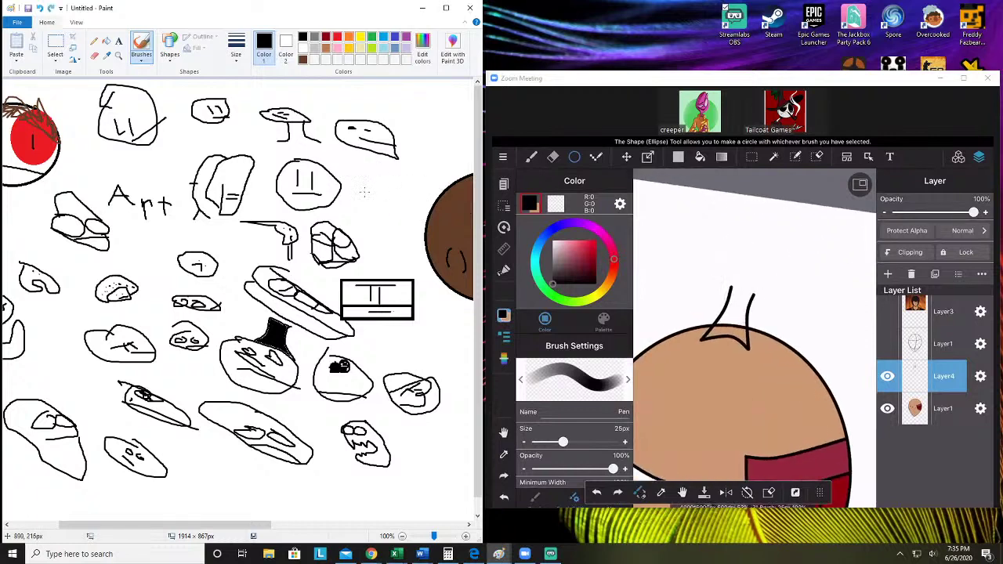
Draw a small round face with crossing lines beside the round line-eyed face, and a similar one with a bow-like top beneath it
mouse_move(359, 177)
mouse_down()
mouse_move(413, 225)
mouse_move(432, 201)
mouse_move(417, 187)
mouse_move(377, 179)
mouse_move(361, 196)
mouse_move(396, 201)
mouse_move(392, 179)
mouse_move(398, 188)
mouse_move(367, 187)
mouse_move(395, 188)
mouse_up()
key(ctrl+z)
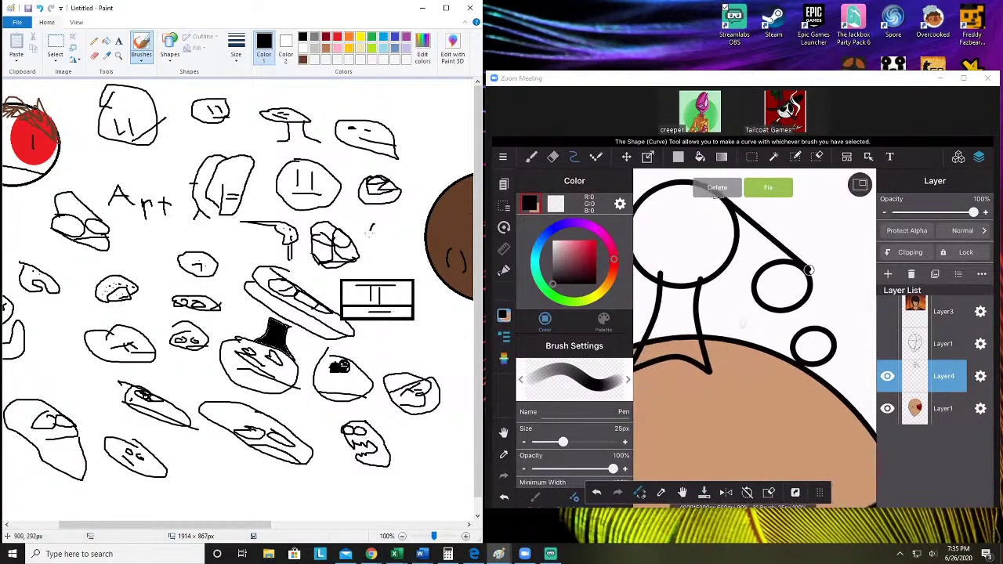
drag(372, 232, 398, 238)
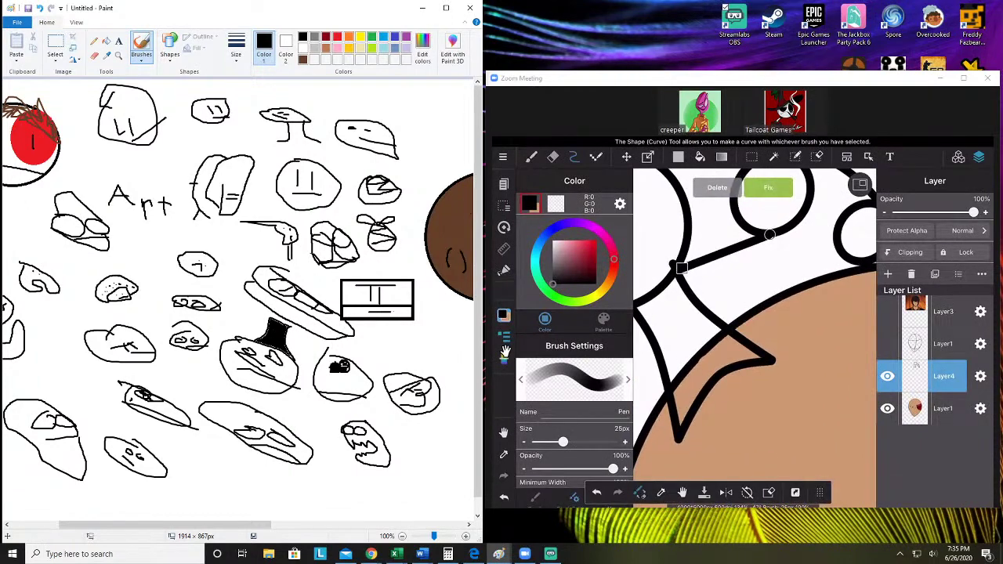
Switch to Streamlabs OBS to read the latest live chat messages, and return to Paint
click(552, 554)
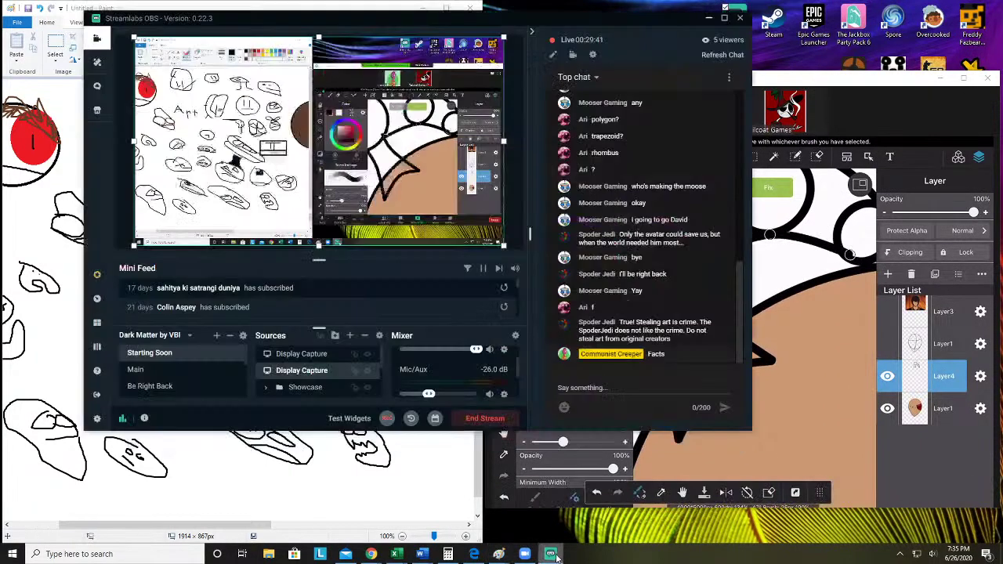
click(553, 554)
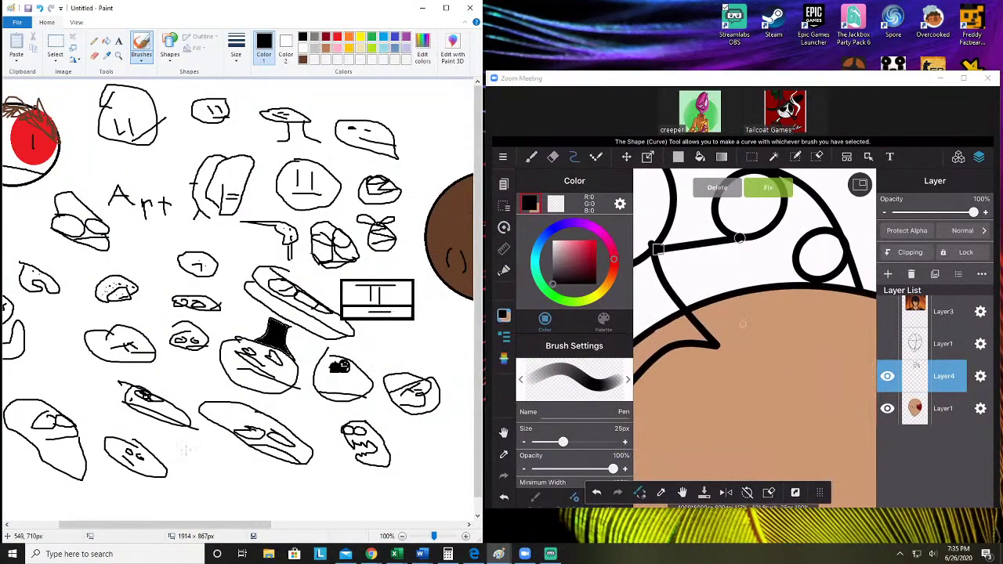
Draw a small round face at the end of the lowest row and a flat-topped face with two line eyes above the word "Art"
mouse_move(177, 455)
mouse_down()
mouse_move(204, 446)
mouse_move(207, 470)
mouse_up()
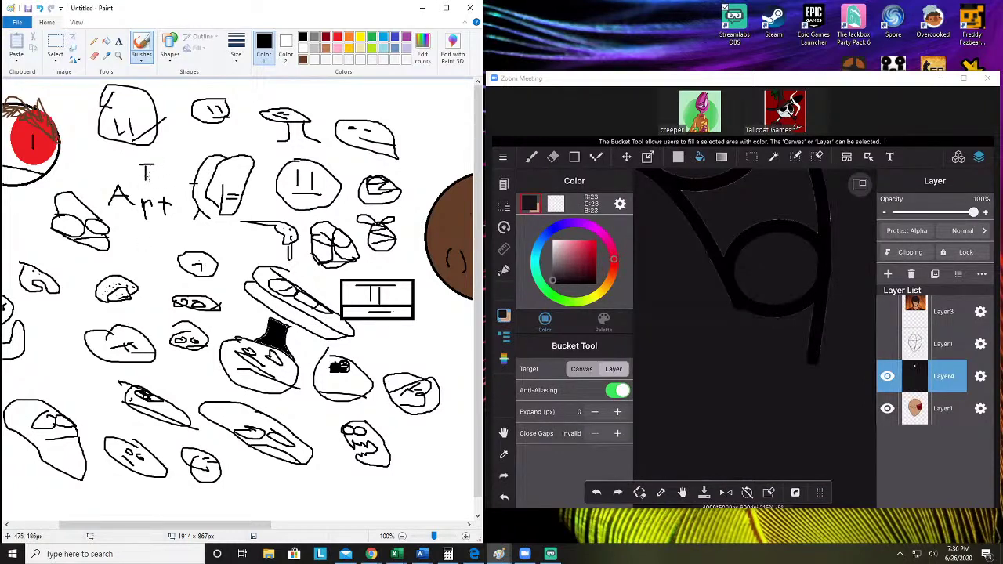
mouse_move(166, 161)
mouse_down()
mouse_move(114, 157)
mouse_move(124, 177)
mouse_up()
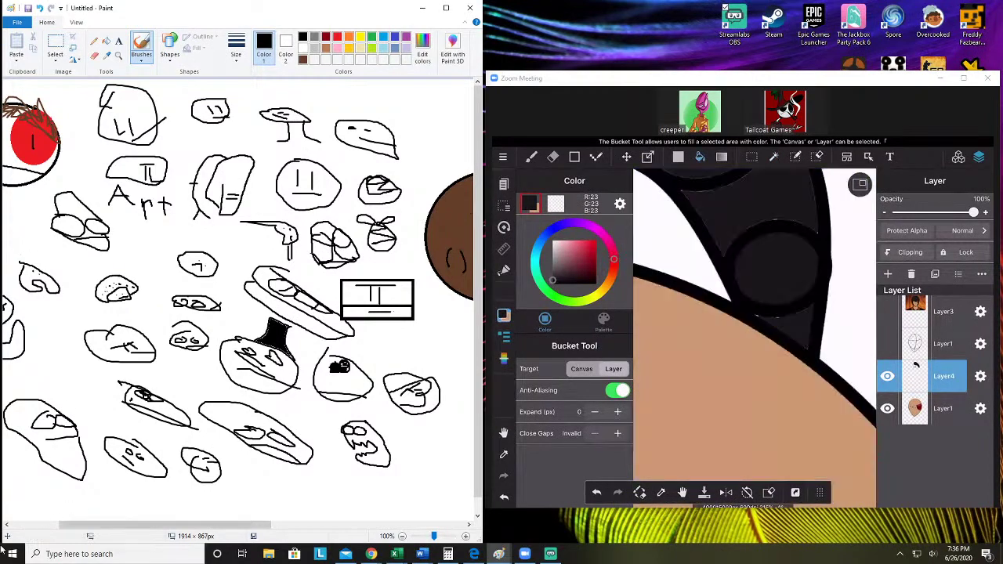
Switch to Chrome to check the YouTube channel page with the live stream, and return to Paint
mouse_move(390, 551)
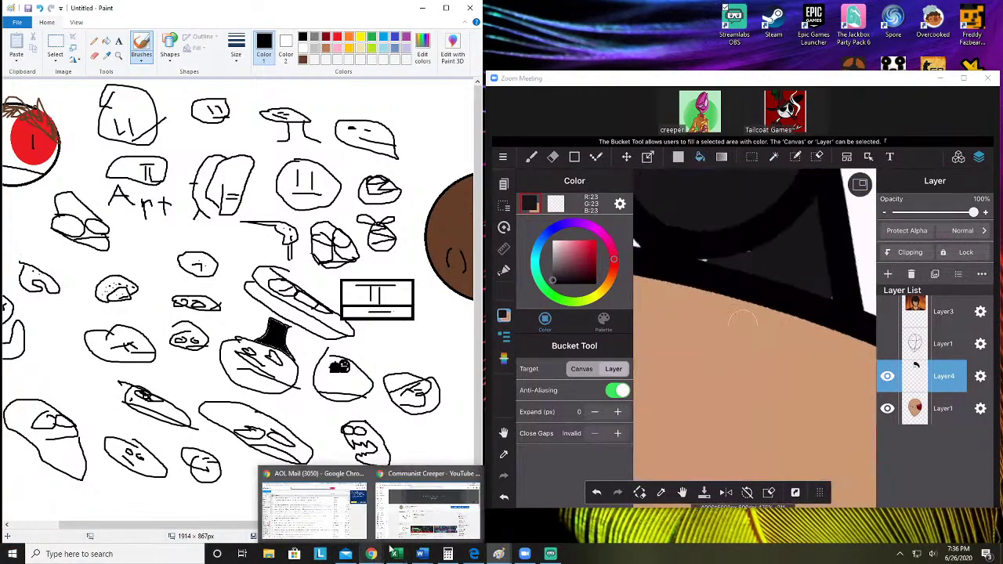
click(427, 506)
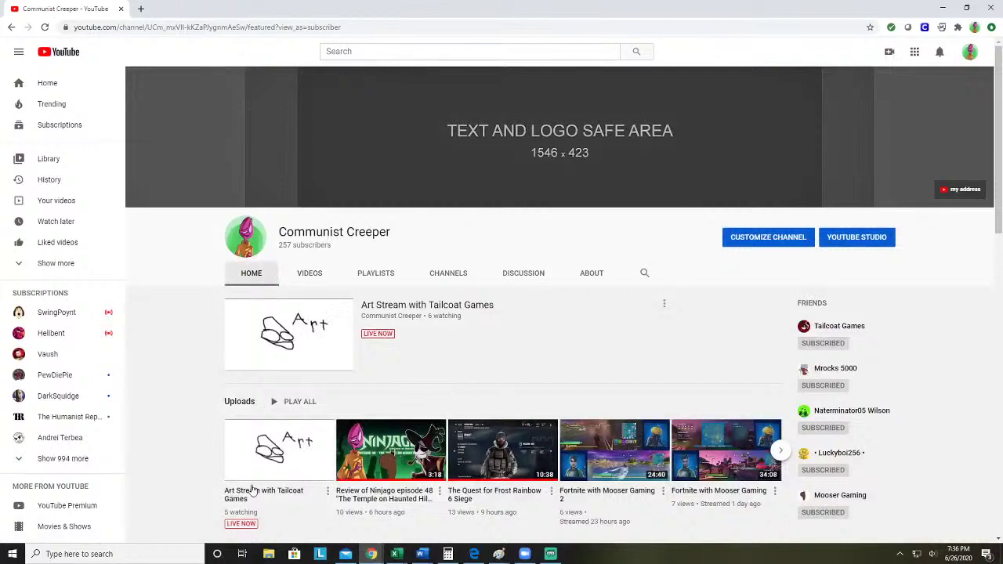
click(943, 7)
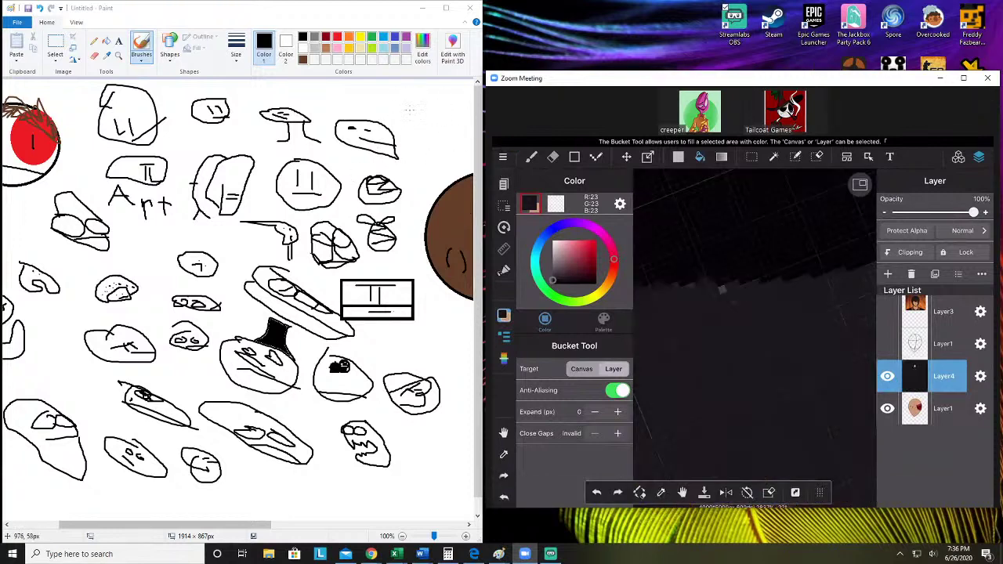
Draw a line-eyed face with a long pointed tip above the oval dot-eyed face, and handwrite "Fredrick" beside the brown moose head
click(399, 117)
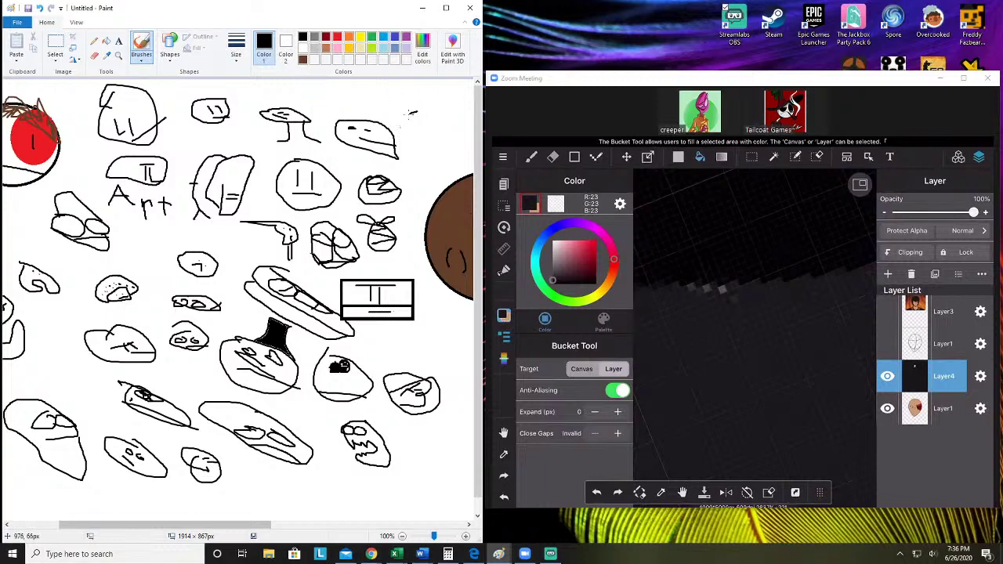
mouse_move(411, 112)
mouse_down()
mouse_move(430, 138)
mouse_move(455, 127)
mouse_move(447, 98)
mouse_move(377, 92)
mouse_move(399, 107)
mouse_up()
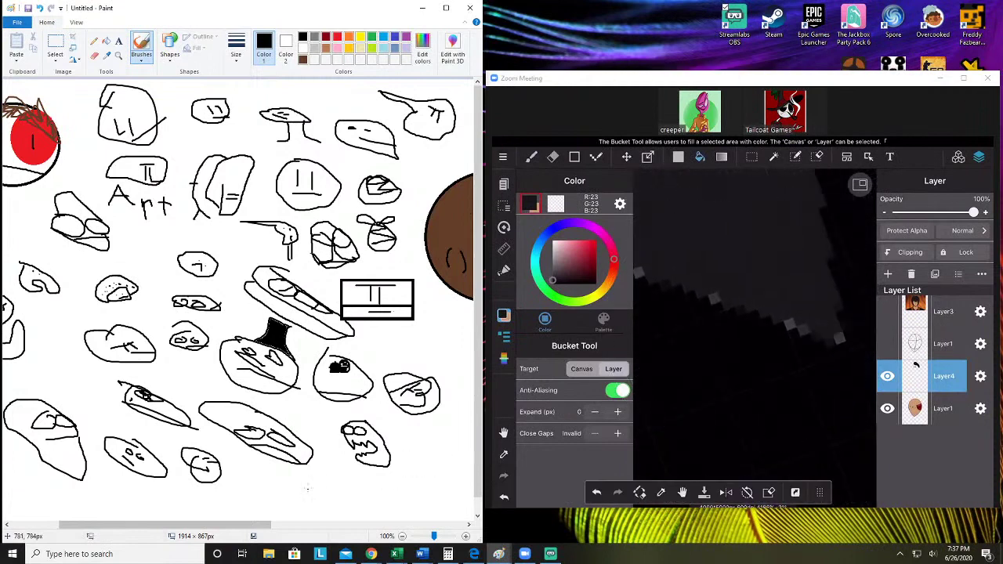
drag(251, 525, 358, 525)
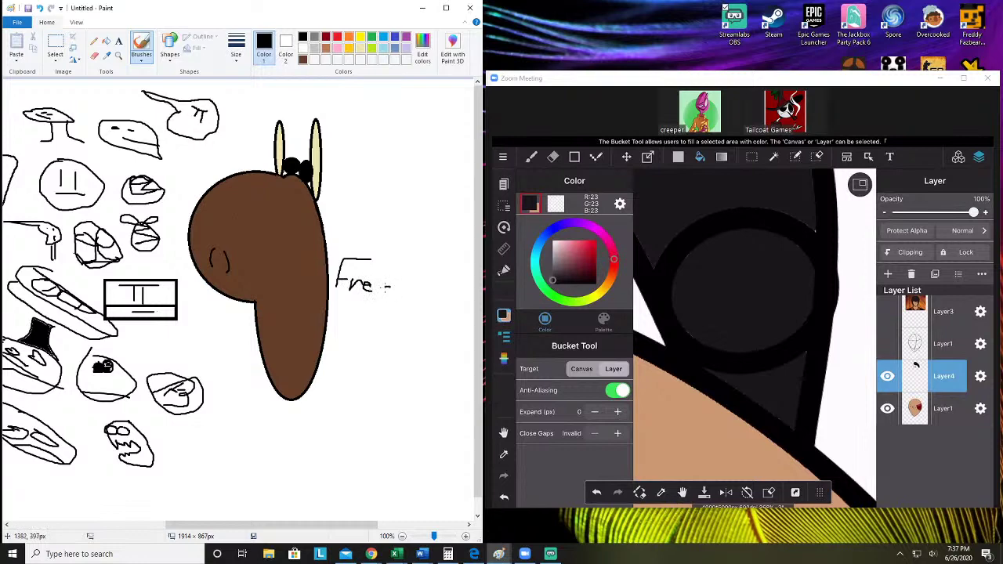
mouse_move(392, 282)
mouse_down()
mouse_move(399, 295)
mouse_move(421, 289)
mouse_move(451, 305)
mouse_up()
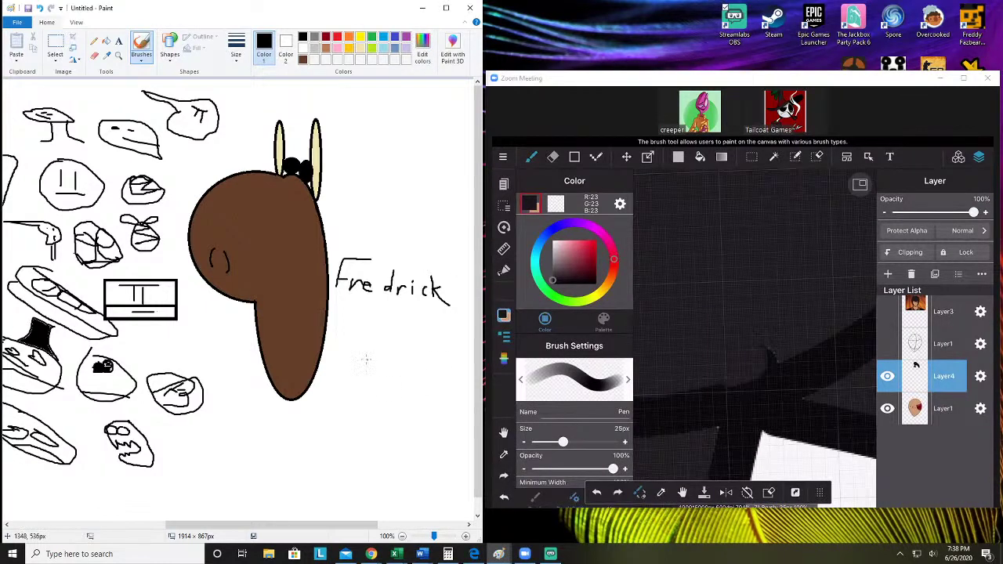
Draw a squarish face with a jagged corner beneath "Fredrick" and a long, pointed-mouthed face with two line eyes beneath the brown moose
mouse_move(363, 396)
mouse_down()
mouse_move(407, 413)
mouse_move(431, 371)
mouse_move(423, 345)
mouse_move(399, 336)
mouse_move(345, 353)
mouse_up()
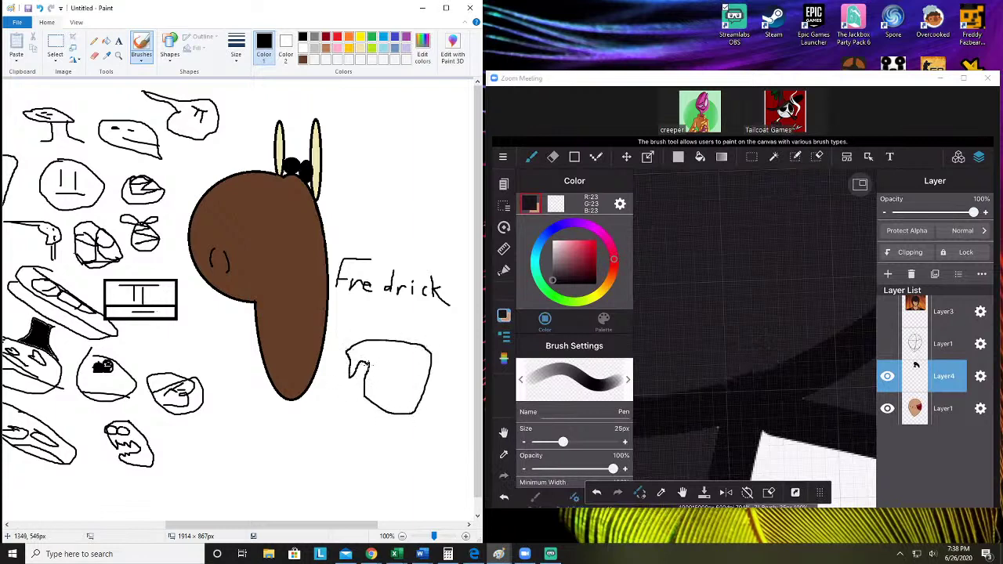
mouse_move(391, 384)
mouse_down()
mouse_move(410, 356)
mouse_move(406, 388)
mouse_up()
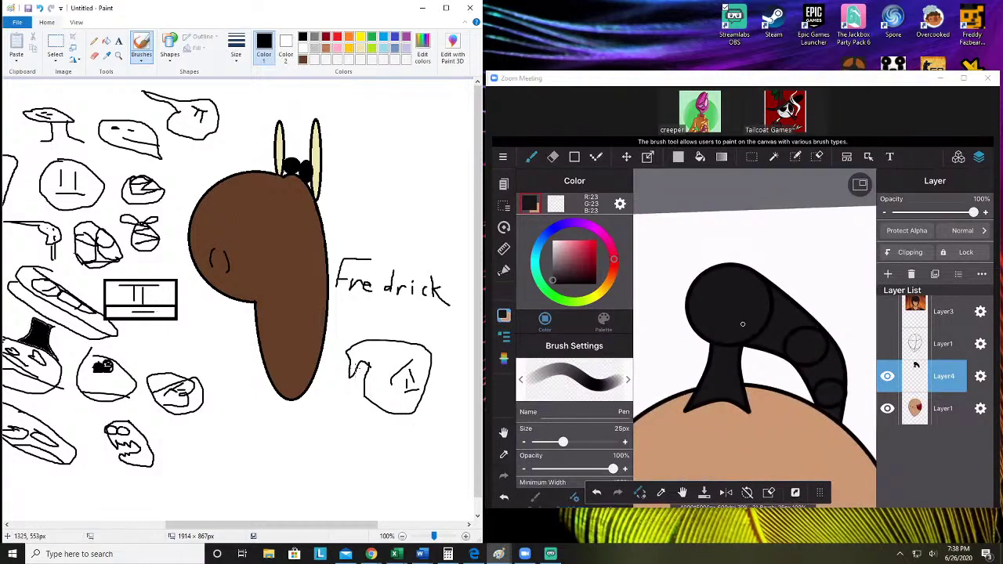
drag(257, 426, 320, 469)
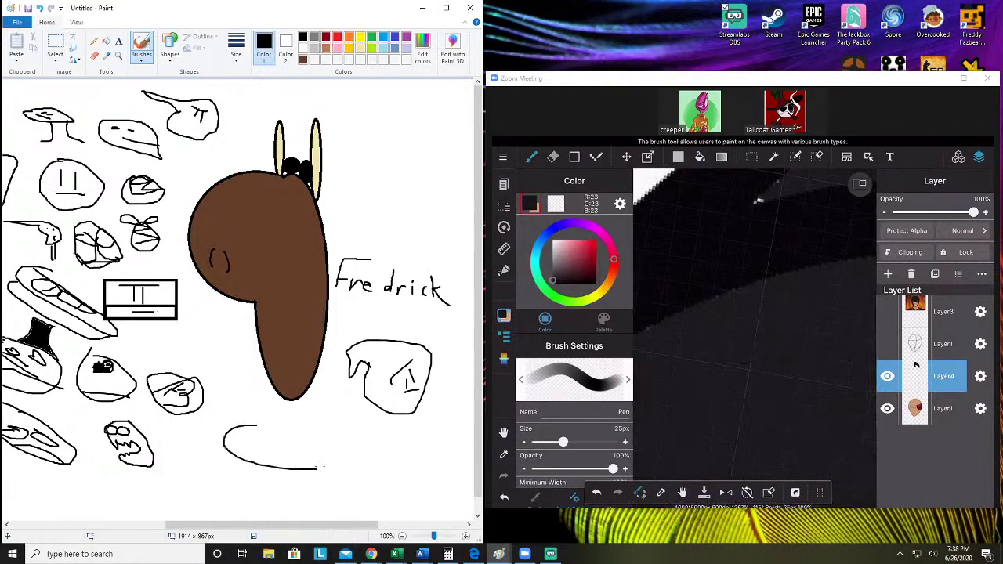
mouse_move(262, 452)
mouse_down()
mouse_move(339, 462)
mouse_move(255, 428)
mouse_up()
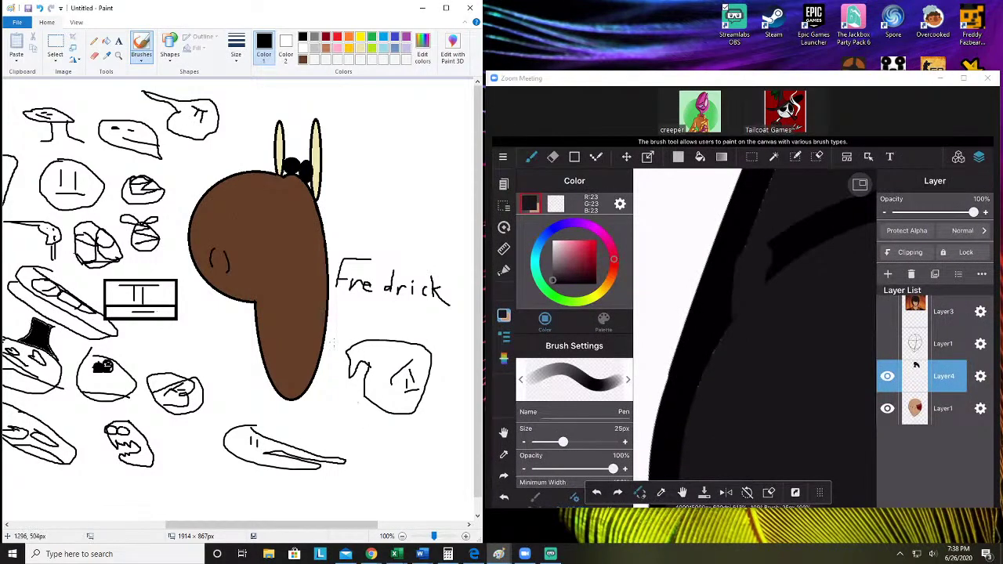
Switch to Streamlabs OBS, review earlier and latest live chat messages, and return to Paint
click(551, 554)
scroll(623, 335, up, 10)
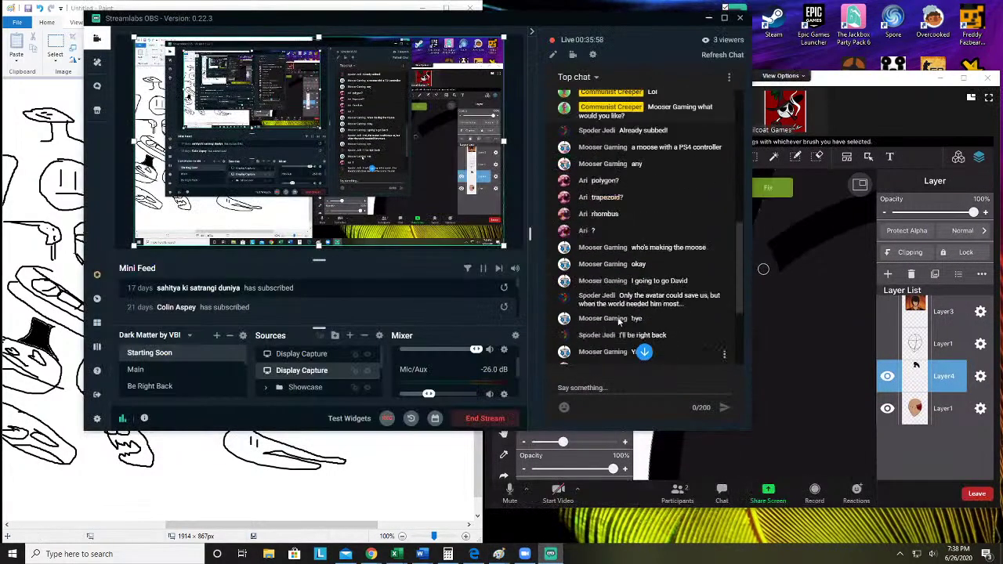
scroll(612, 274, down, 5)
scroll(606, 256, down, 5)
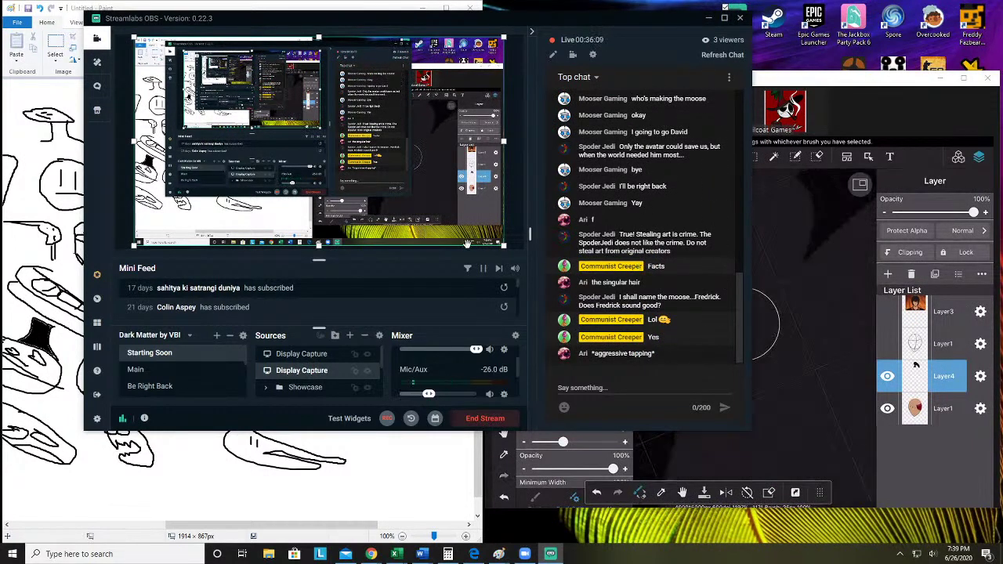
click(709, 18)
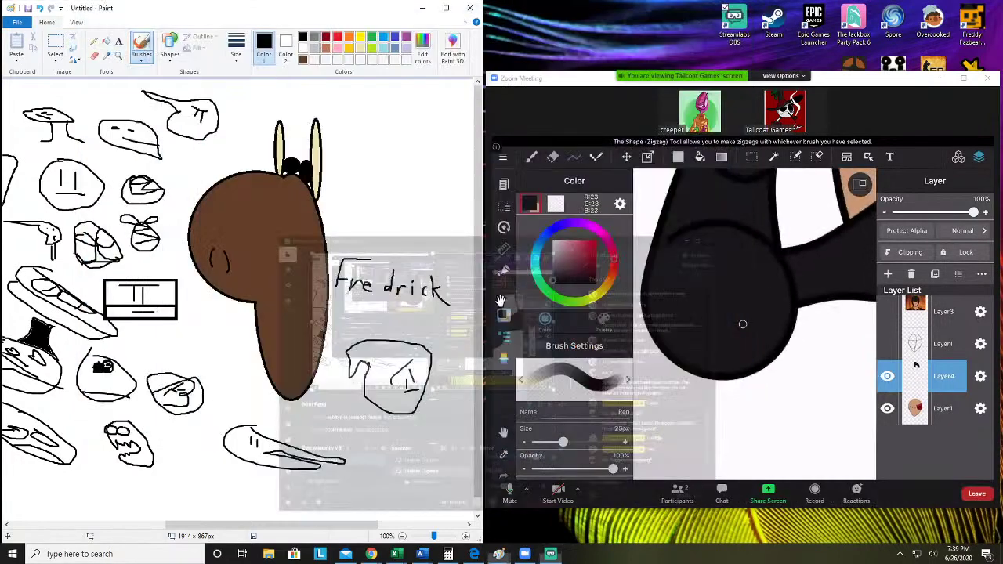
Draw a frowning line-eyed face above "Fredrick" and a small face with crossing lines beneath it, labelled "Jim"
mouse_move(374, 134)
mouse_down()
mouse_move(367, 169)
mouse_move(386, 174)
mouse_move(420, 142)
mouse_move(406, 132)
mouse_move(373, 141)
mouse_move(412, 146)
mouse_move(391, 152)
mouse_move(398, 161)
mouse_move(387, 168)
mouse_up()
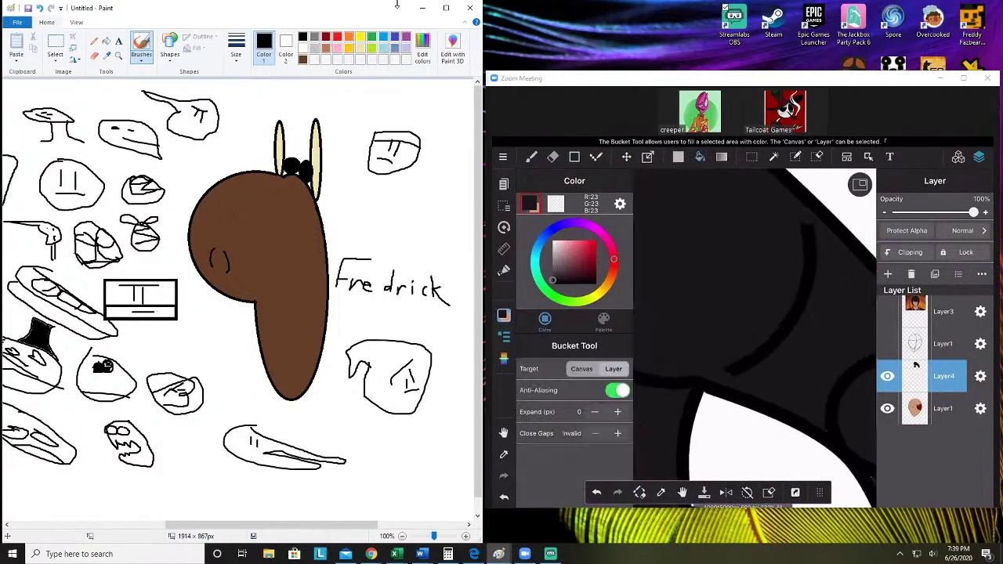
drag(386, 205, 411, 193)
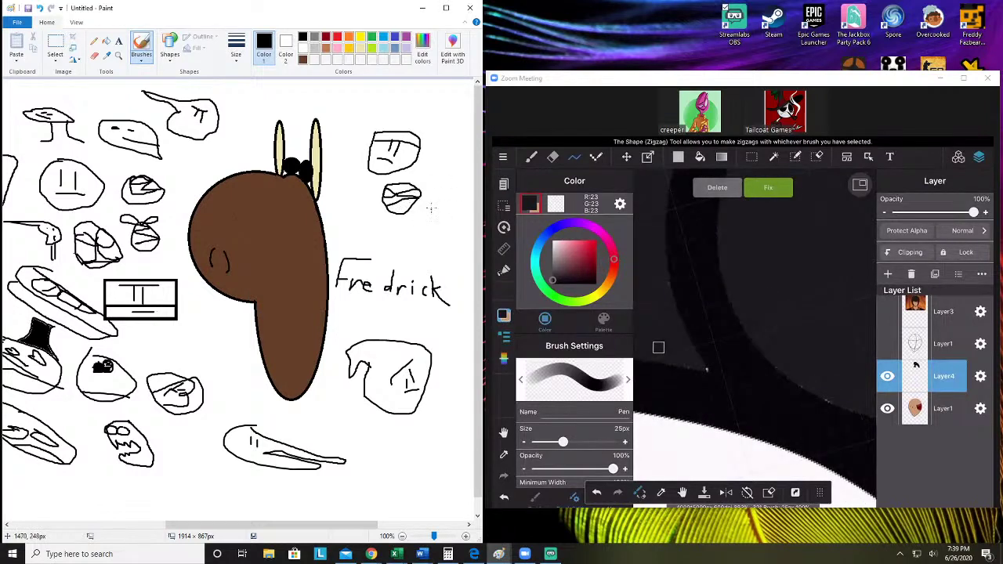
mouse_move(425, 196)
mouse_down()
mouse_move(425, 208)
mouse_move(444, 206)
mouse_up()
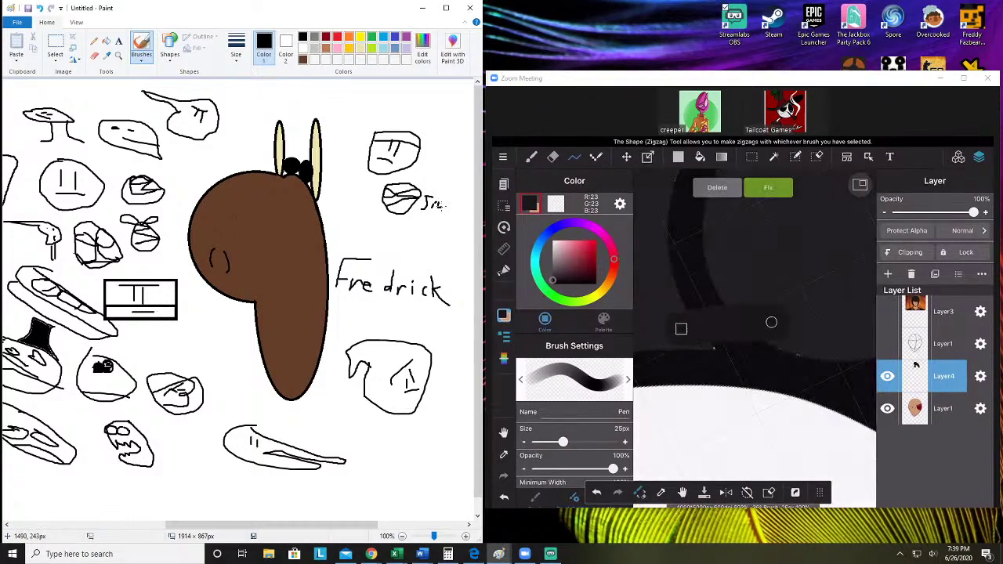
drag(441, 202, 447, 211)
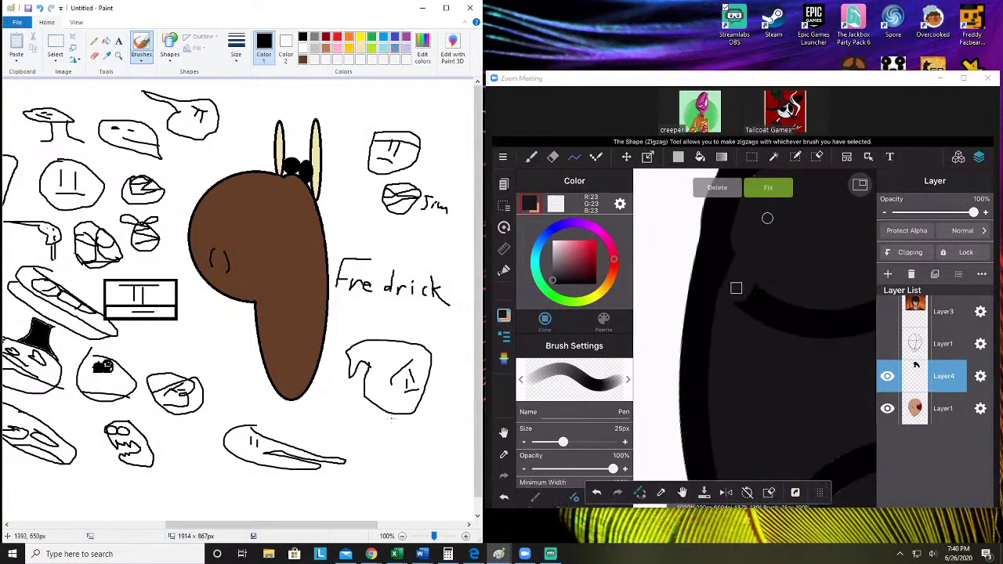
Draw a tall bent figure with a long neck, two line eyes, a brow and a mouth beneath the jagged-cornered face
mouse_move(382, 427)
mouse_down()
mouse_move(413, 506)
mouse_move(446, 510)
mouse_move(444, 501)
mouse_up()
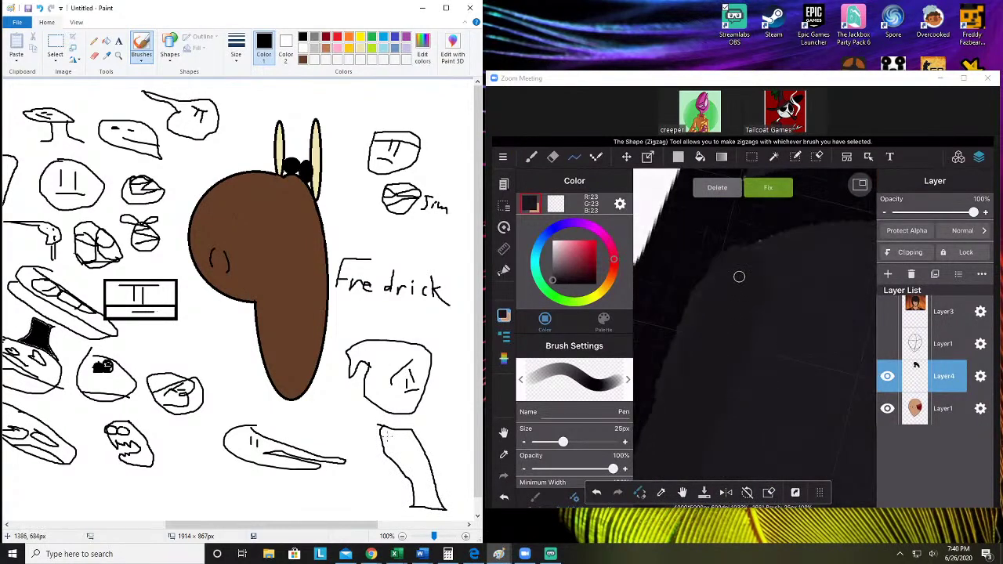
mouse_move(380, 428)
mouse_down()
mouse_move(403, 436)
mouse_move(404, 459)
mouse_up()
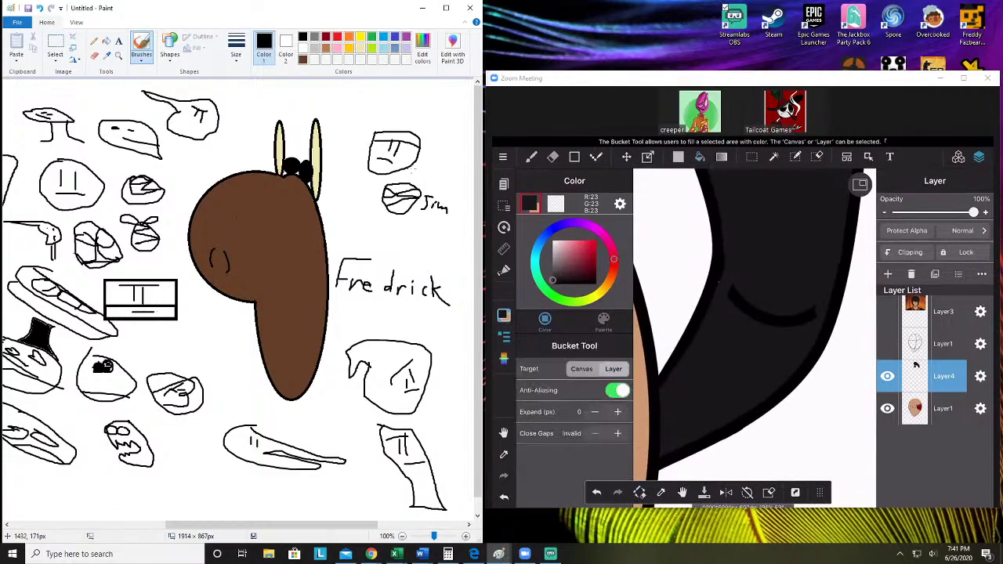
Check the live chat in Streamlabs OBS for new messages and return to Paint
click(551, 555)
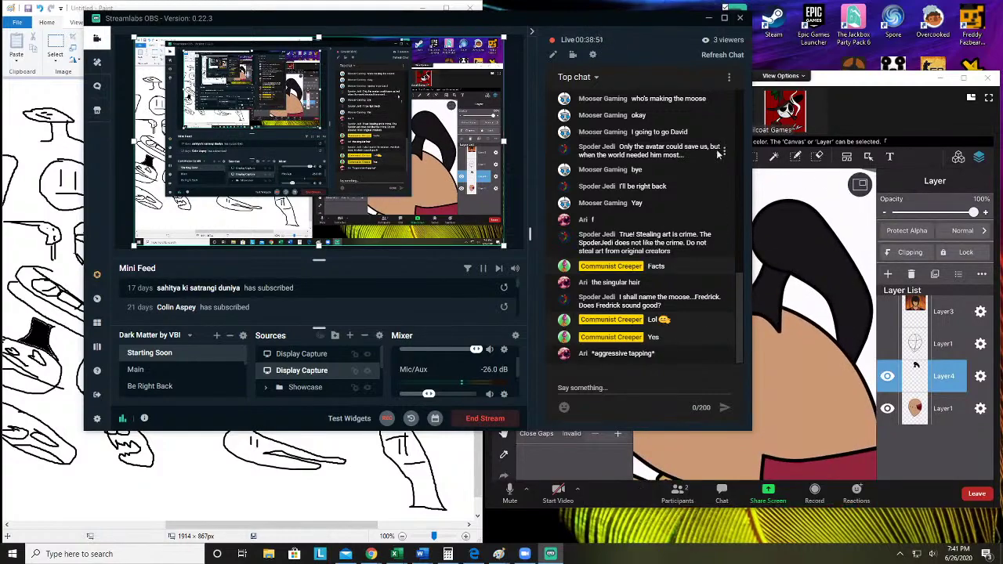
click(709, 20)
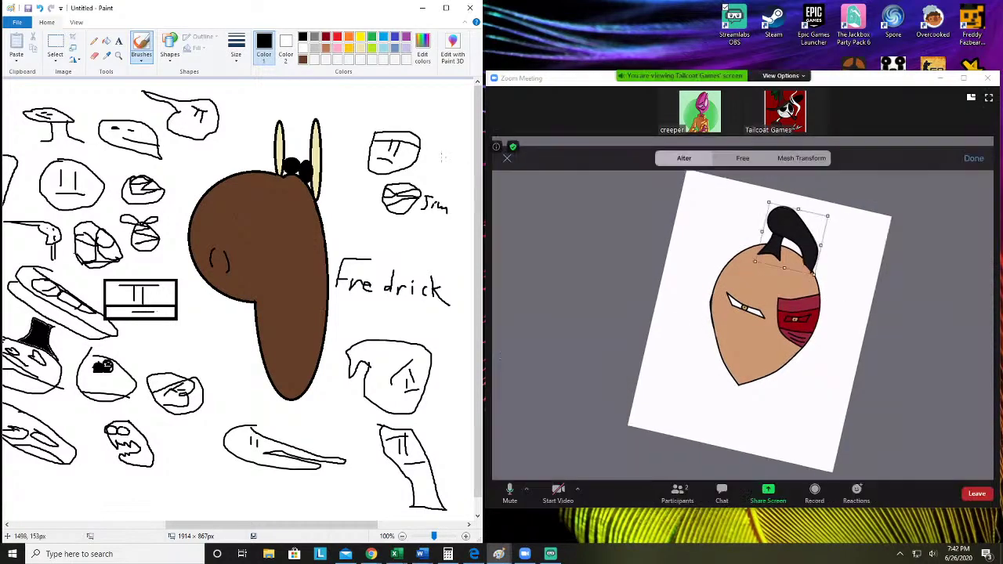
Draw a small elongated face with a long pointed tip above the frowning face, and check the live chat in Streamlabs OBS
mouse_move(385, 100)
mouse_down()
mouse_move(438, 118)
mouse_move(443, 105)
mouse_move(387, 100)
mouse_move(413, 114)
mouse_up()
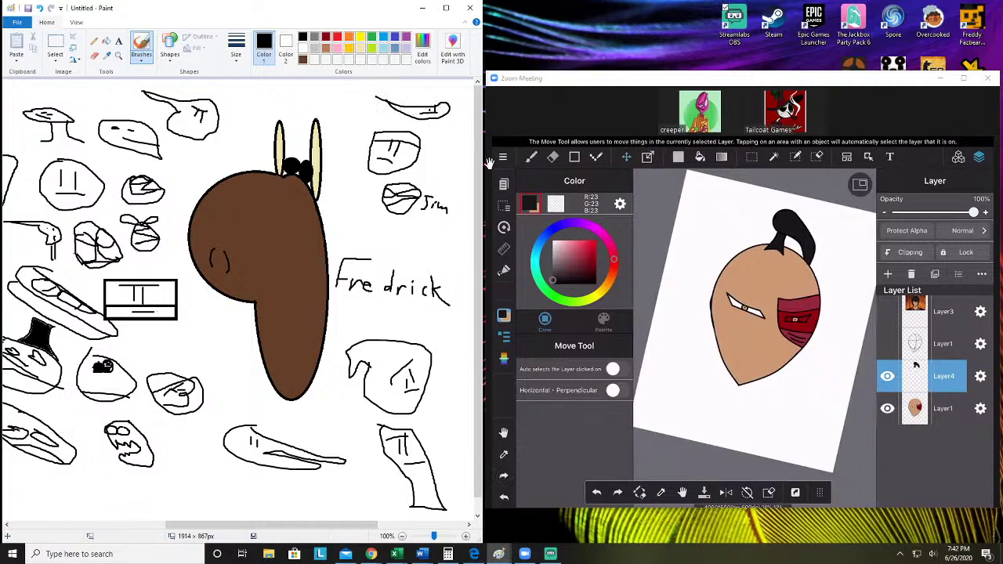
click(551, 554)
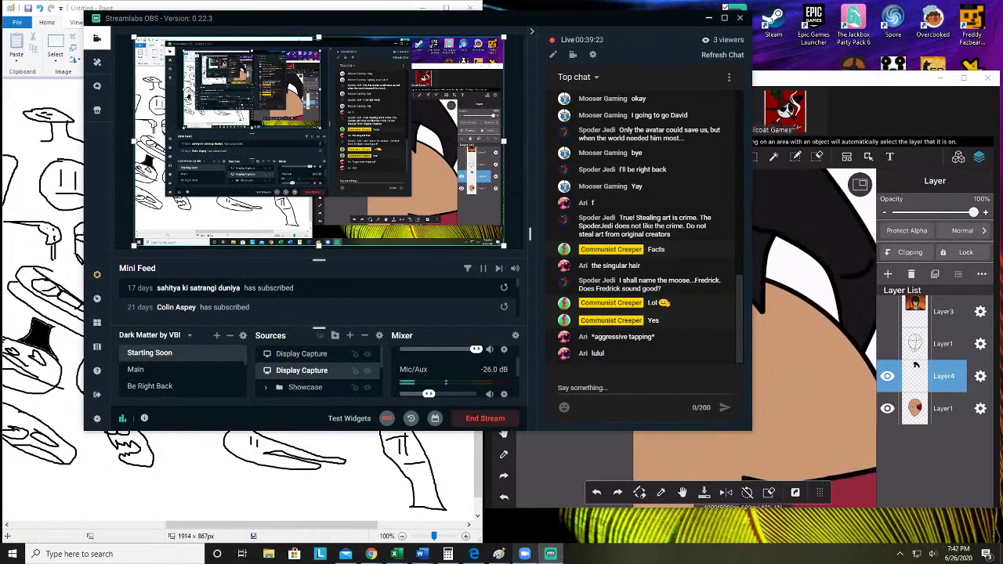
mouse_move(551, 554)
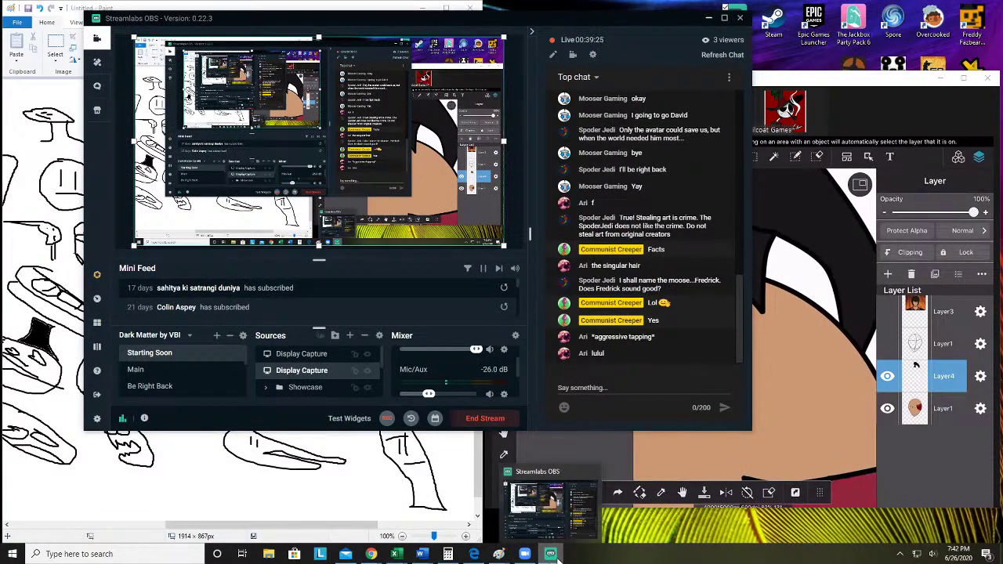
Return to Paint and examine the brown-haired, red-eyed face at the start of the canvas up close
click(551, 554)
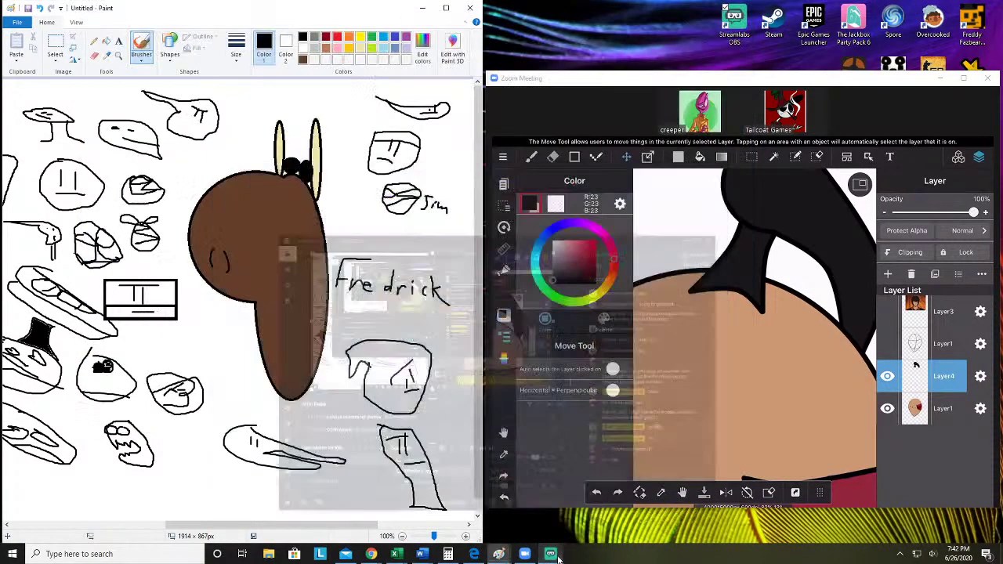
scroll(283, 221, left, 5)
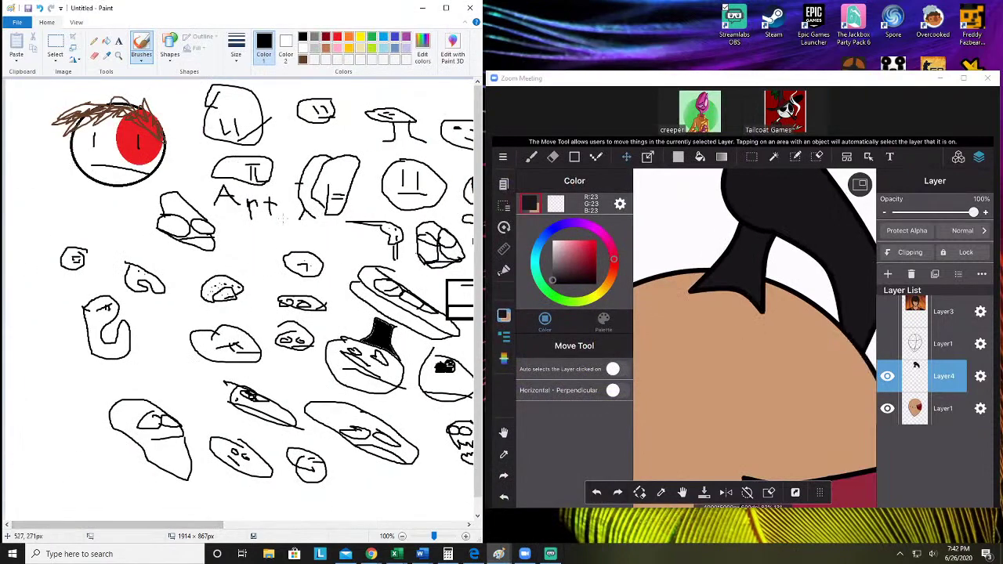
drag(433, 536, 458, 537)
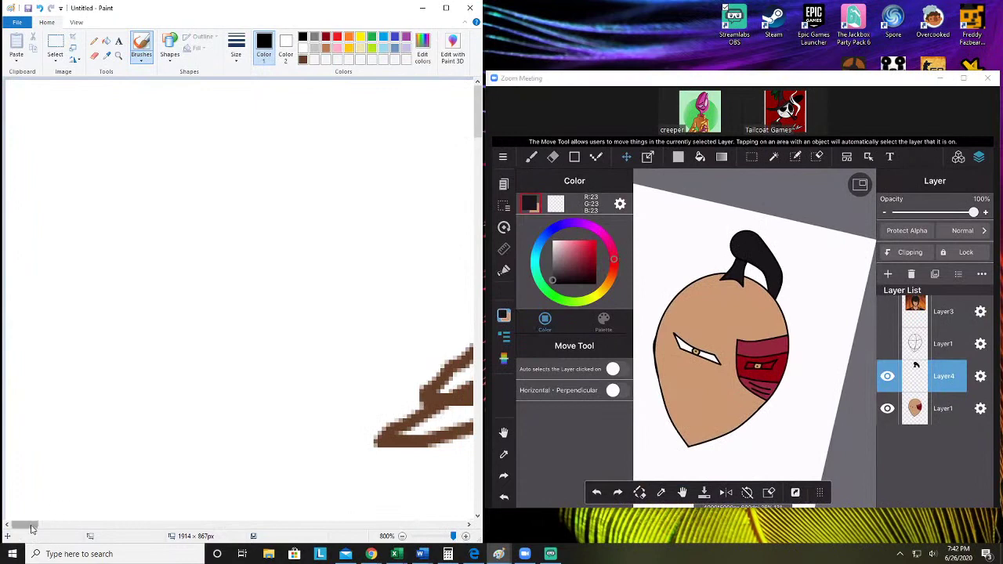
mouse_move(31, 530)
mouse_down()
mouse_move(98, 528)
mouse_move(72, 528)
mouse_up()
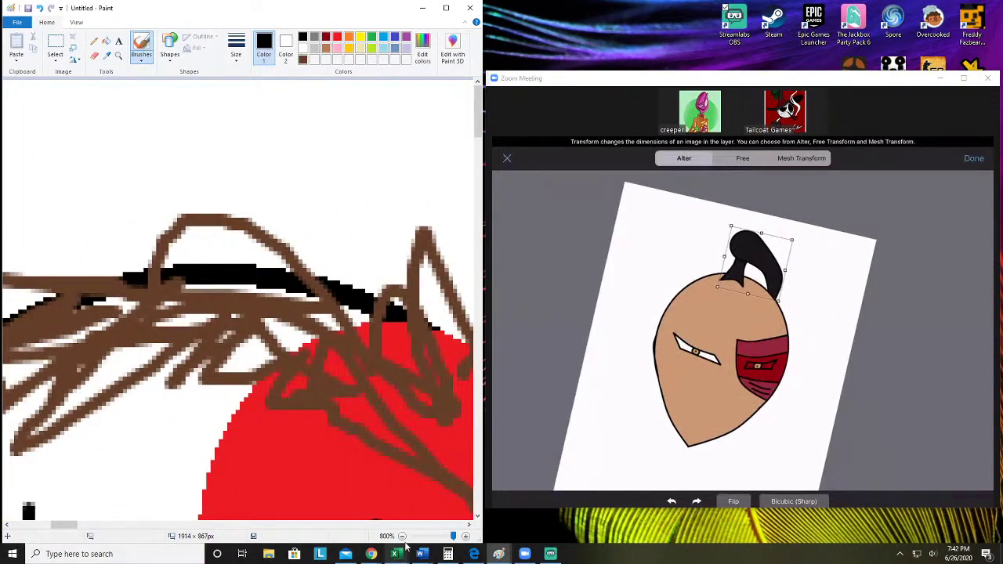
click(402, 536)
click(402, 536)
click(402, 536)
click(402, 536)
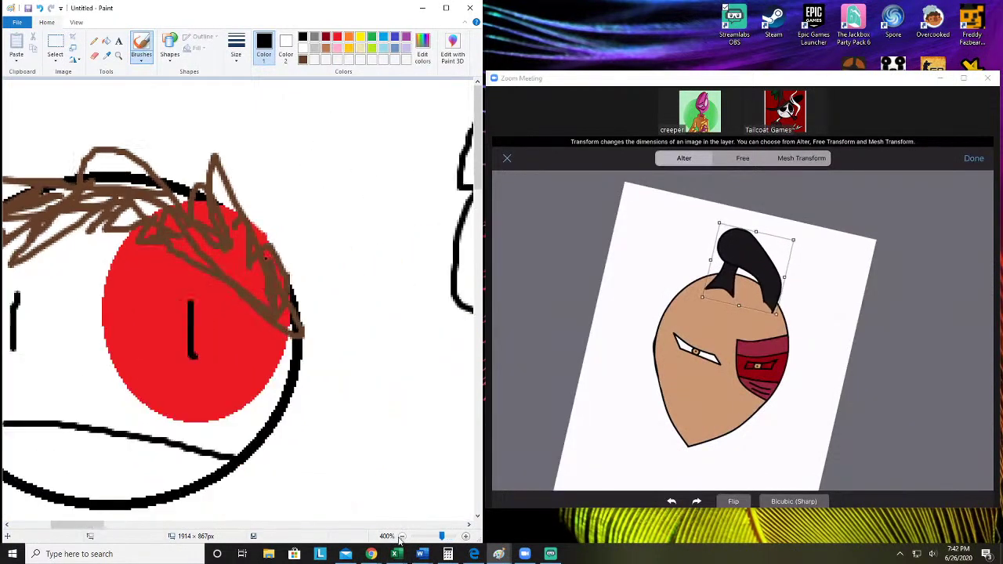
drag(78, 525, 61, 525)
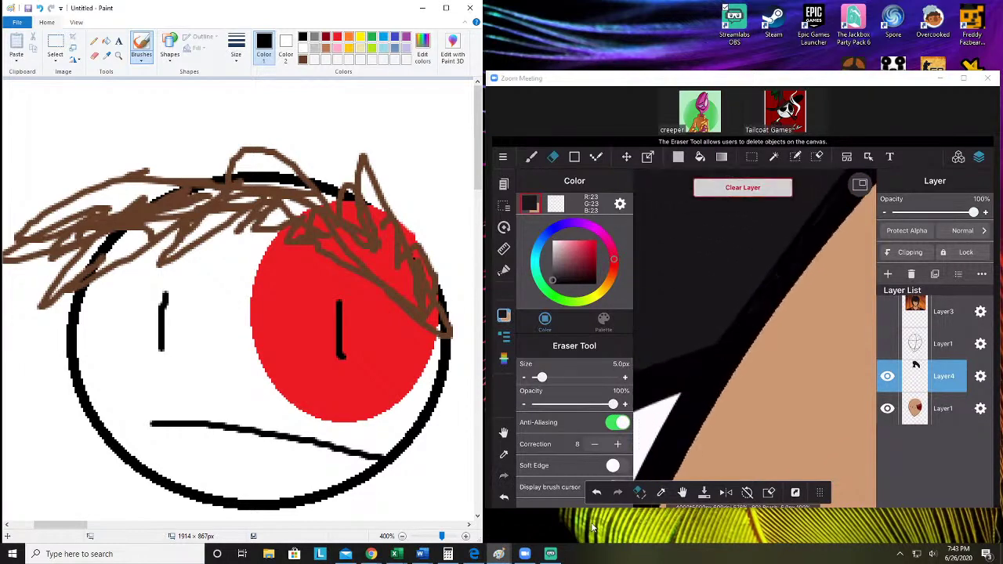
Check the live chat in Streamlabs OBS twice, viewing the whole doodle canvas in Paint in between
click(551, 554)
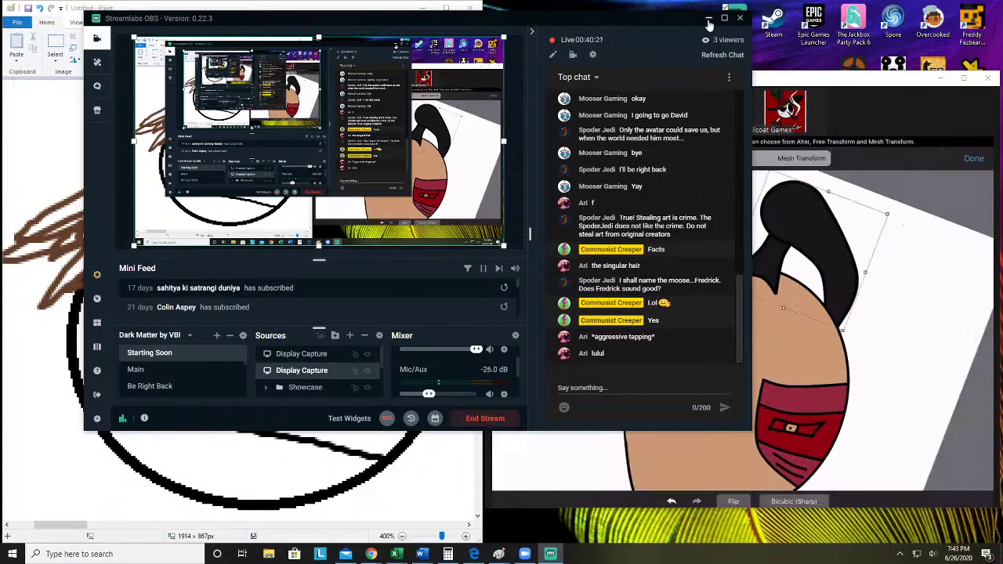
click(708, 19)
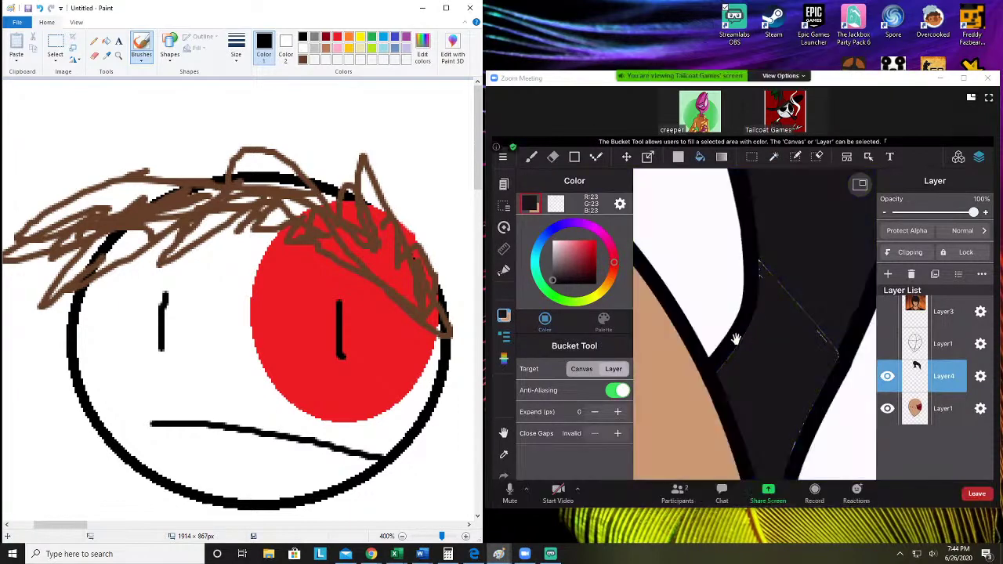
drag(443, 536, 422, 536)
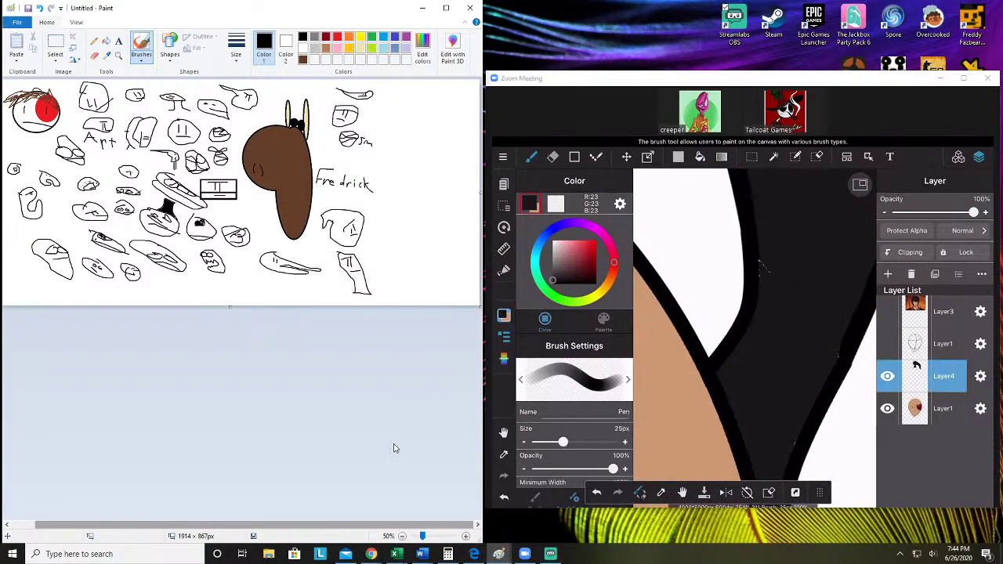
mouse_move(424, 537)
mouse_down()
mouse_move(451, 538)
mouse_move(436, 537)
mouse_up()
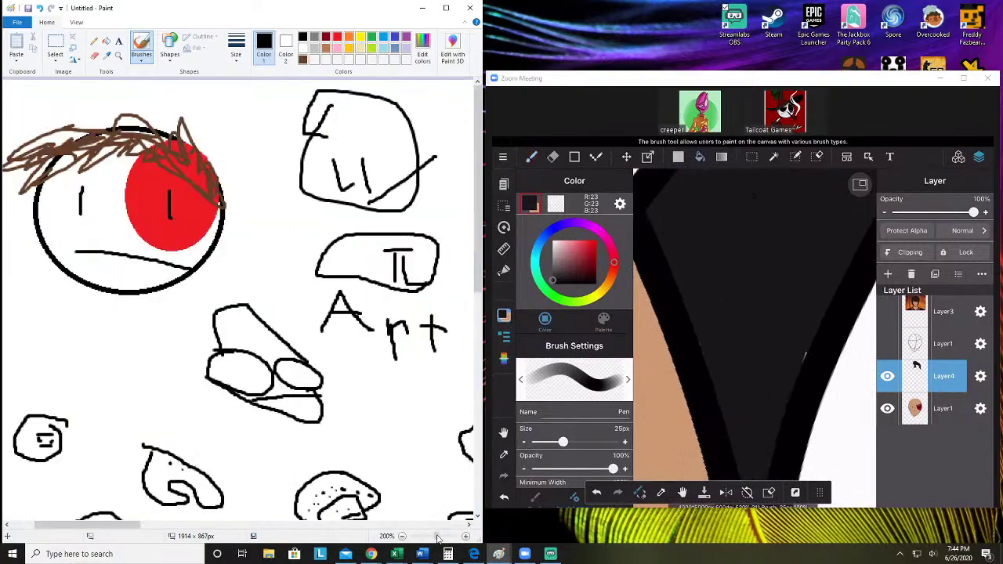
mouse_move(135, 527)
mouse_down()
mouse_move(204, 527)
mouse_move(94, 527)
mouse_move(116, 527)
mouse_up()
click(551, 554)
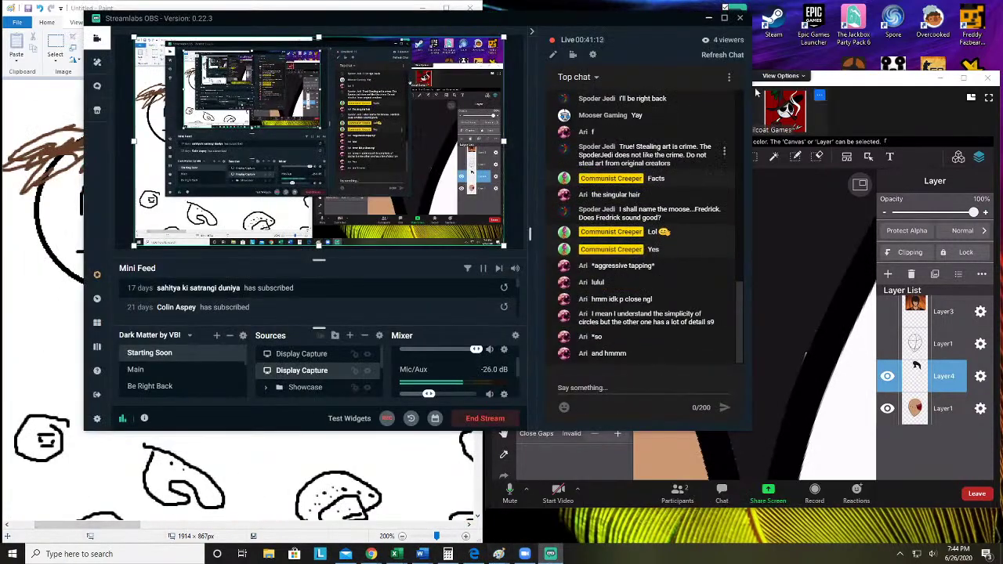
click(709, 18)
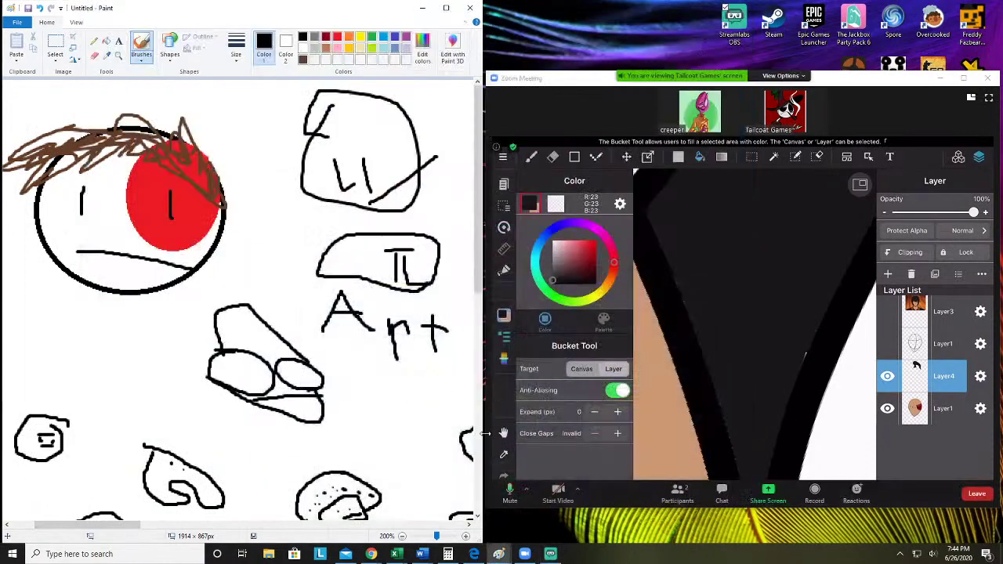
Inspect the blank area at the far end of the canvas and the brown-haired, red-eyed face at close range
click(469, 526)
drag(469, 529, 470, 531)
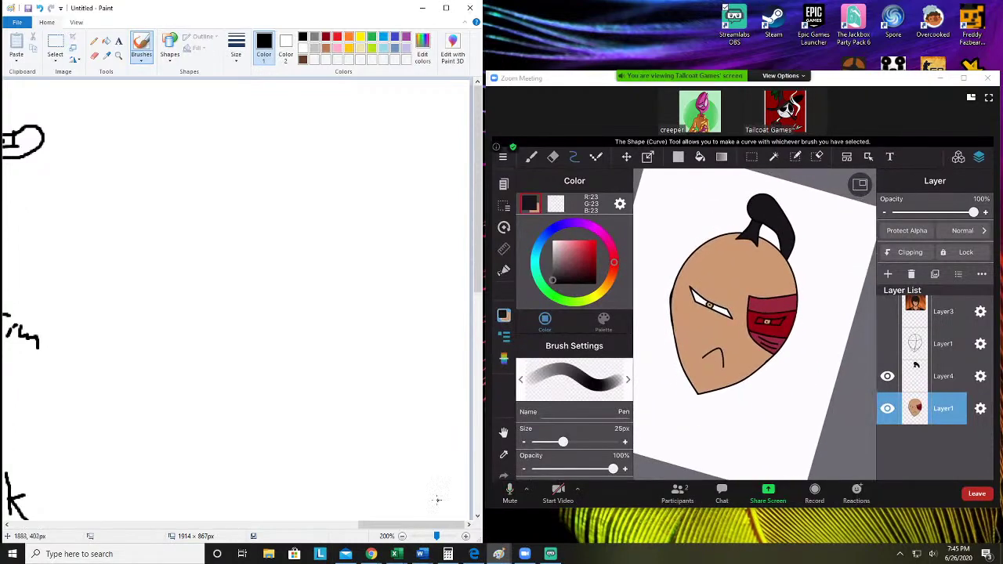
drag(421, 524, 4, 474)
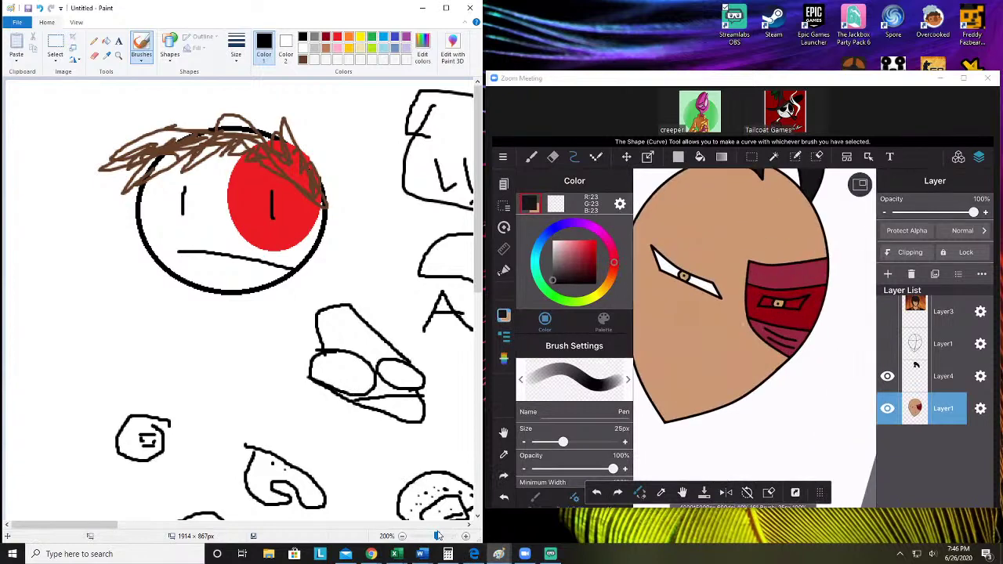
drag(437, 535, 455, 535)
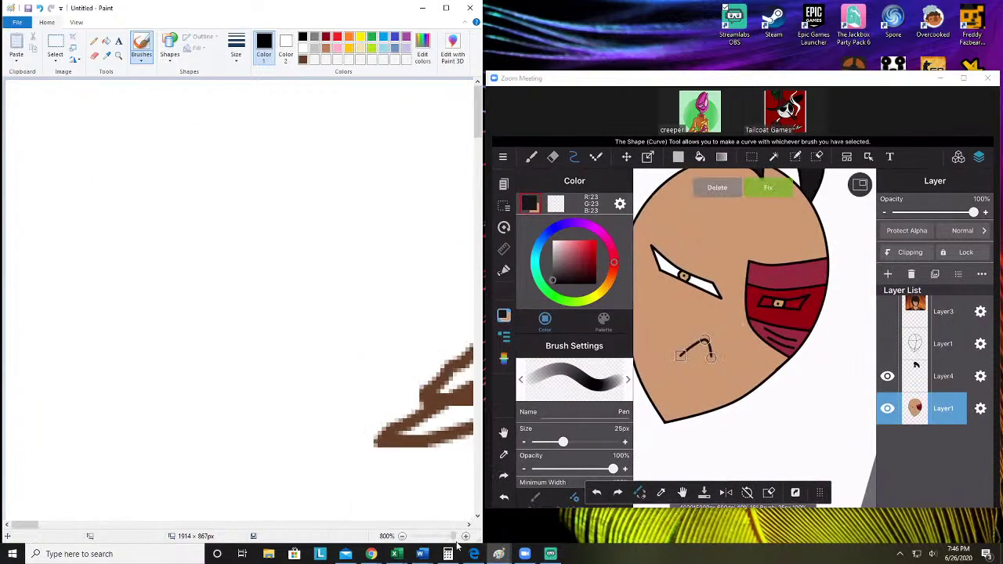
click(402, 536)
click(402, 536)
click(402, 536)
click(402, 536)
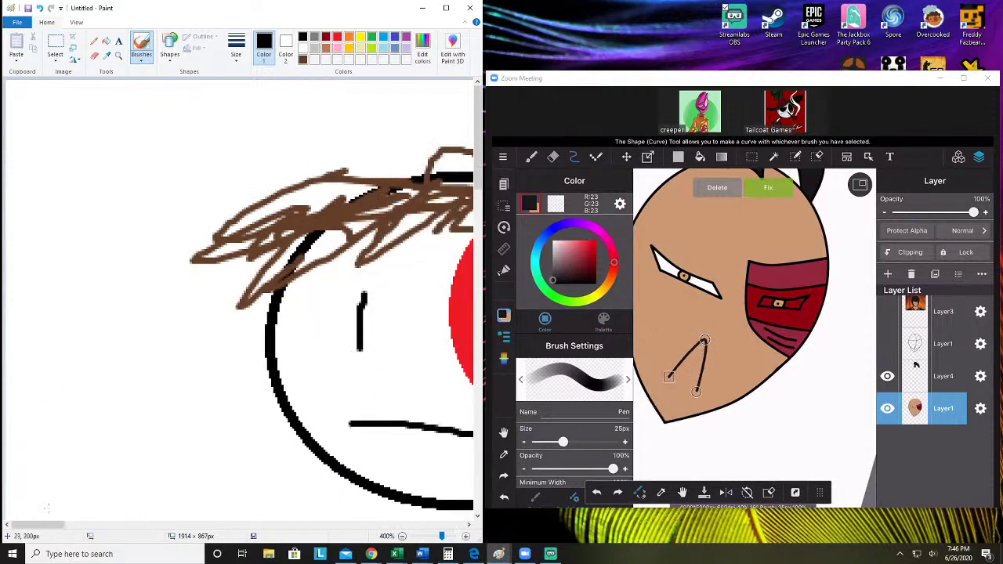
drag(35, 532, 57, 535)
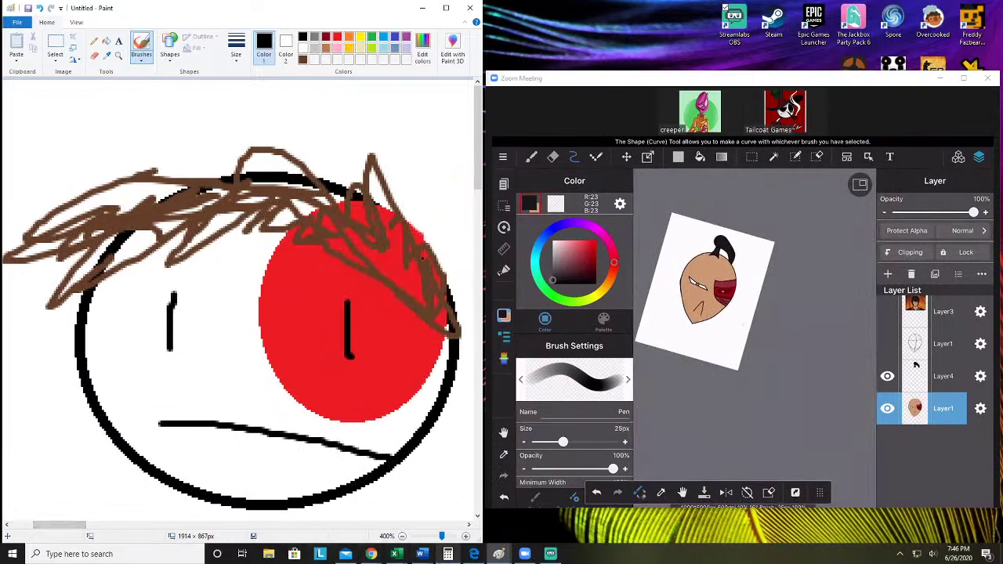
mouse_move(447, 554)
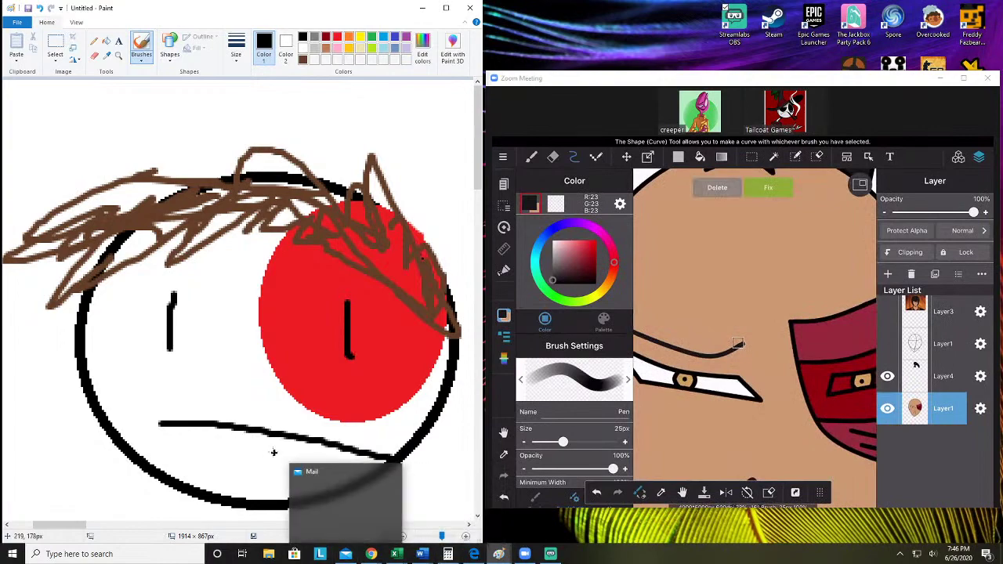
mouse_move(55, 525)
mouse_down()
mouse_move(266, 527)
mouse_move(510, 558)
mouse_up()
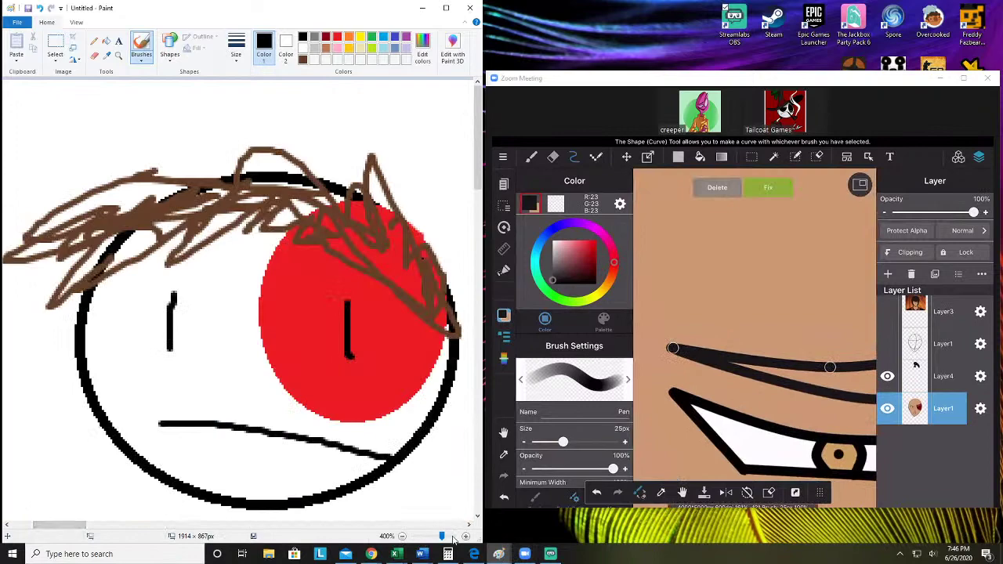
Draw an oval in the blank area at the canvas's right end, shrink it to a small dot and fill it black
drag(441, 537, 437, 539)
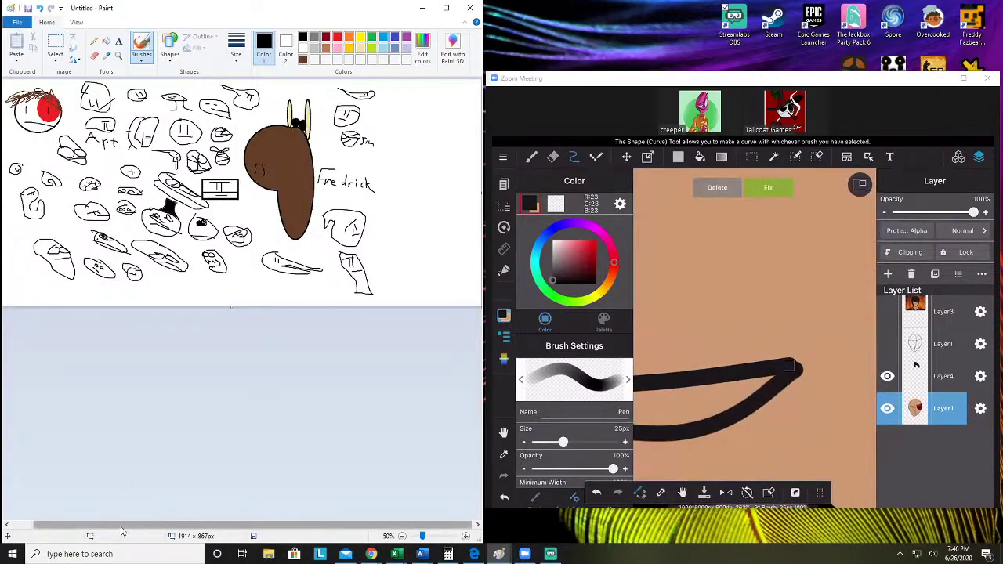
click(466, 536)
click(466, 536)
click(466, 537)
drag(70, 525, 446, 534)
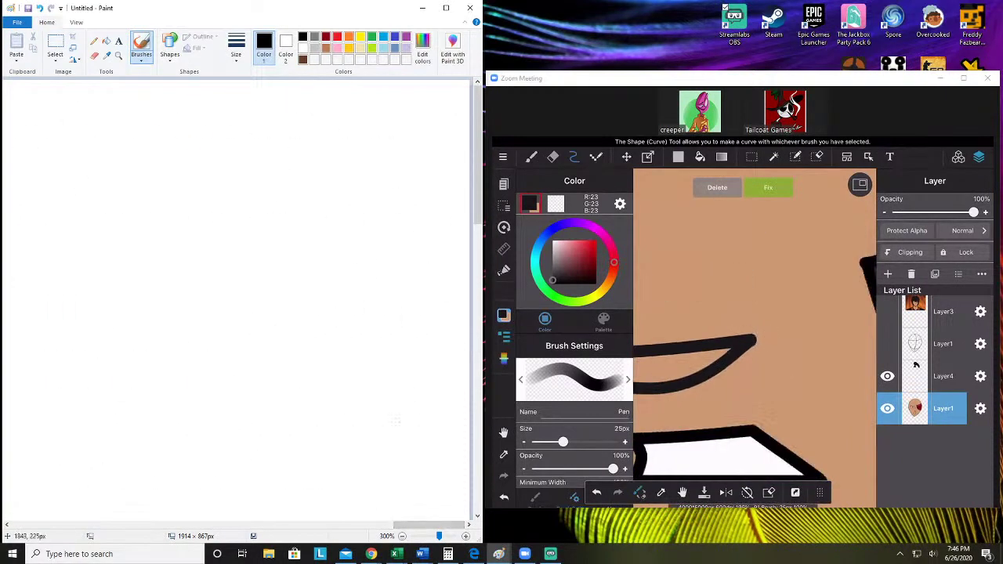
mouse_move(504, 255)
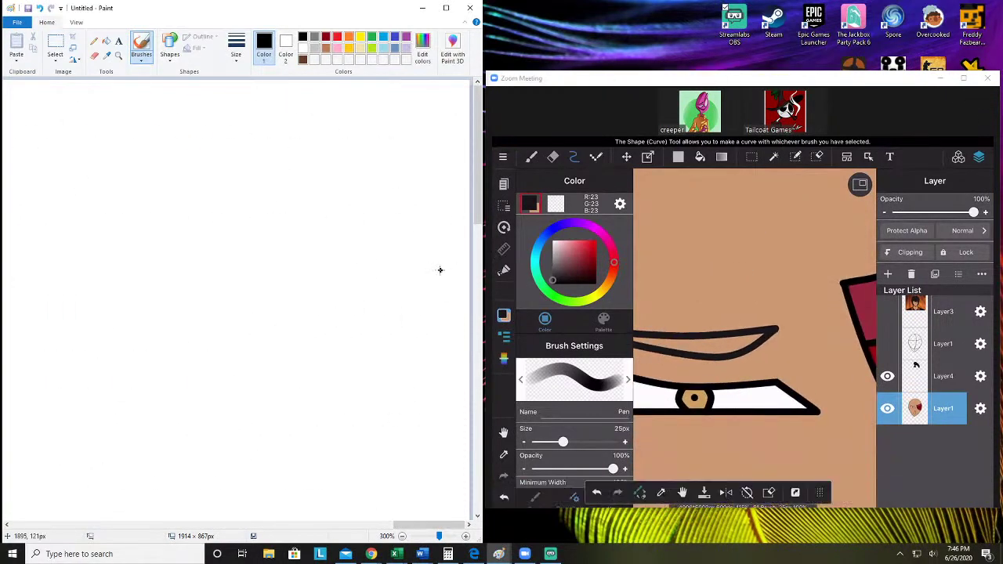
click(169, 48)
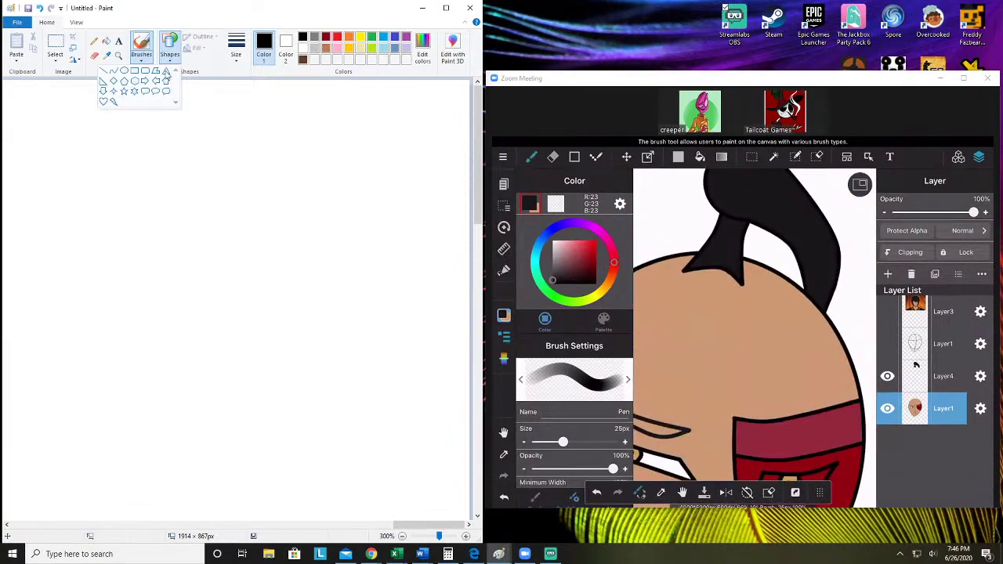
click(123, 71)
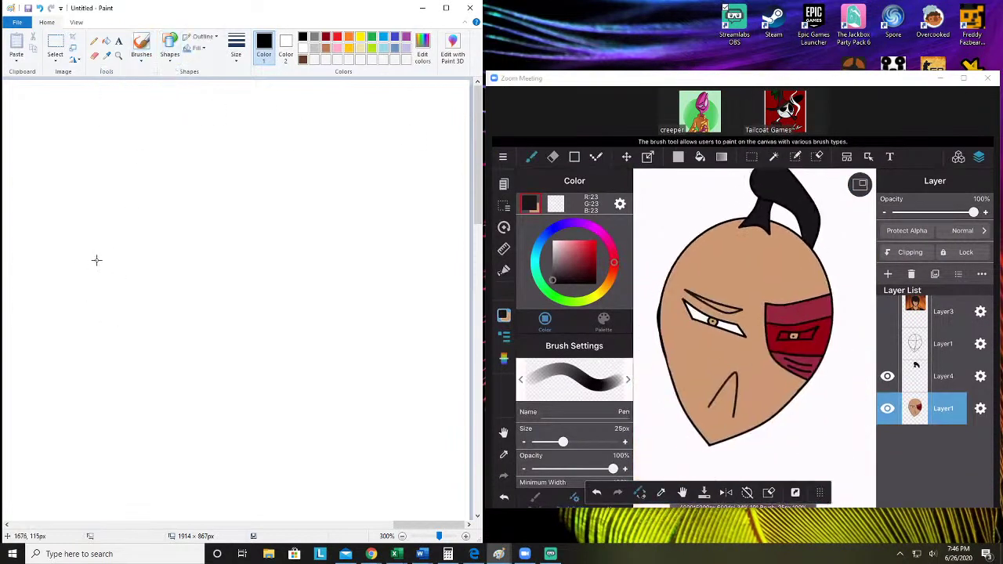
mouse_move(118, 246)
mouse_down()
mouse_move(201, 331)
mouse_move(274, 353)
mouse_move(316, 314)
mouse_move(314, 305)
mouse_move(240, 329)
mouse_move(173, 327)
mouse_move(243, 372)
mouse_move(291, 313)
mouse_move(237, 322)
mouse_up()
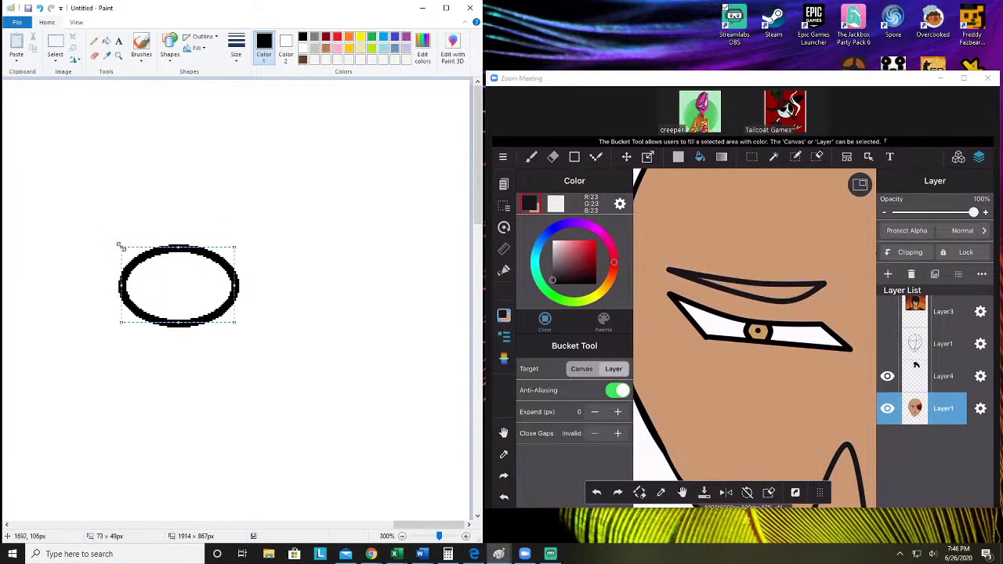
mouse_move(119, 244)
mouse_down()
mouse_move(94, 198)
mouse_move(34, 238)
mouse_move(67, 264)
mouse_move(170, 281)
mouse_move(132, 228)
mouse_move(143, 268)
mouse_move(210, 290)
mouse_move(202, 296)
mouse_up()
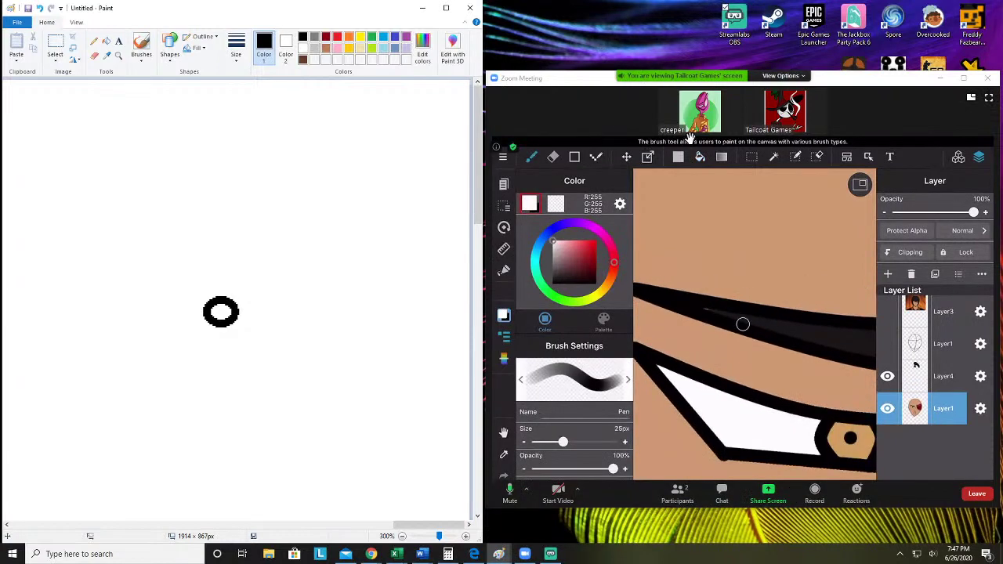
click(106, 41)
click(222, 310)
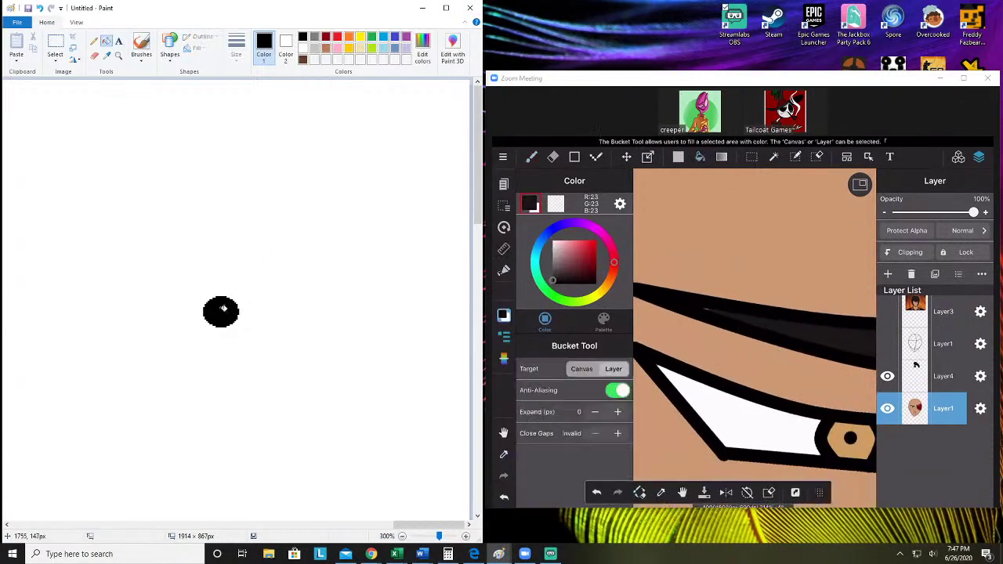
click(143, 44)
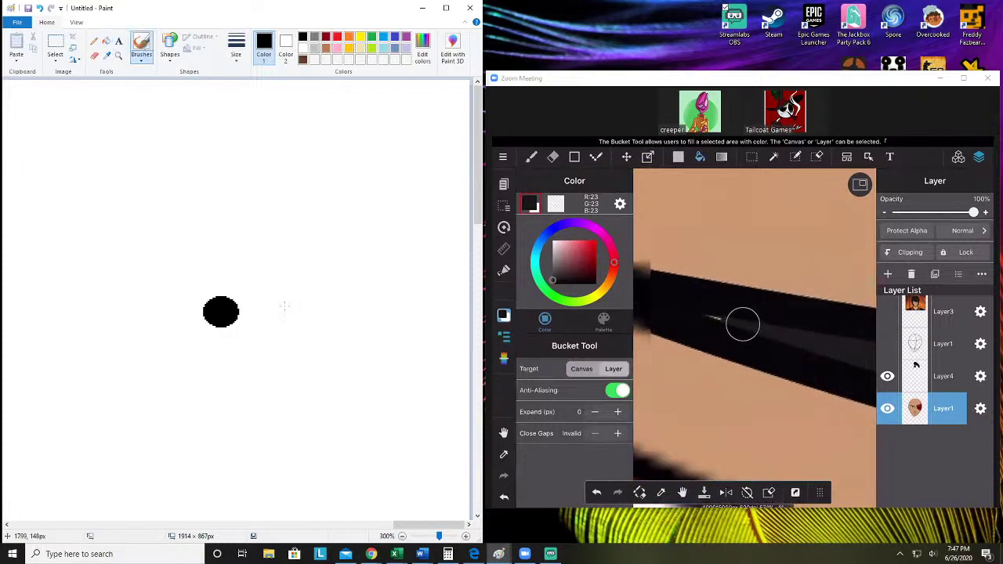
mouse_move(261, 301)
mouse_down()
mouse_move(289, 309)
mouse_move(290, 324)
mouse_move(273, 322)
mouse_up()
key(ctrl+z)
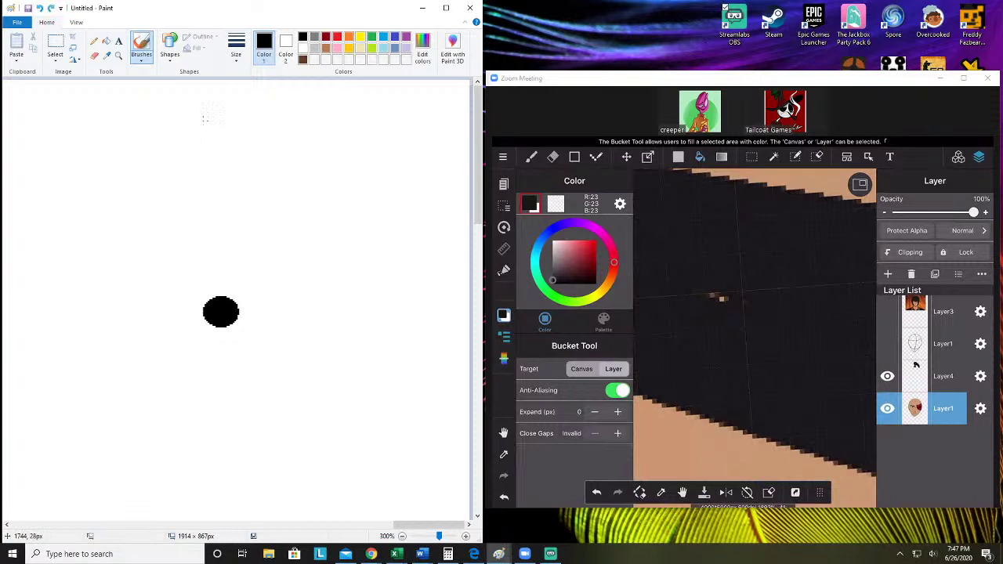
Draw a second round dot about 20 × 18 px level with the first, fill it black, and switch to the brush
click(170, 48)
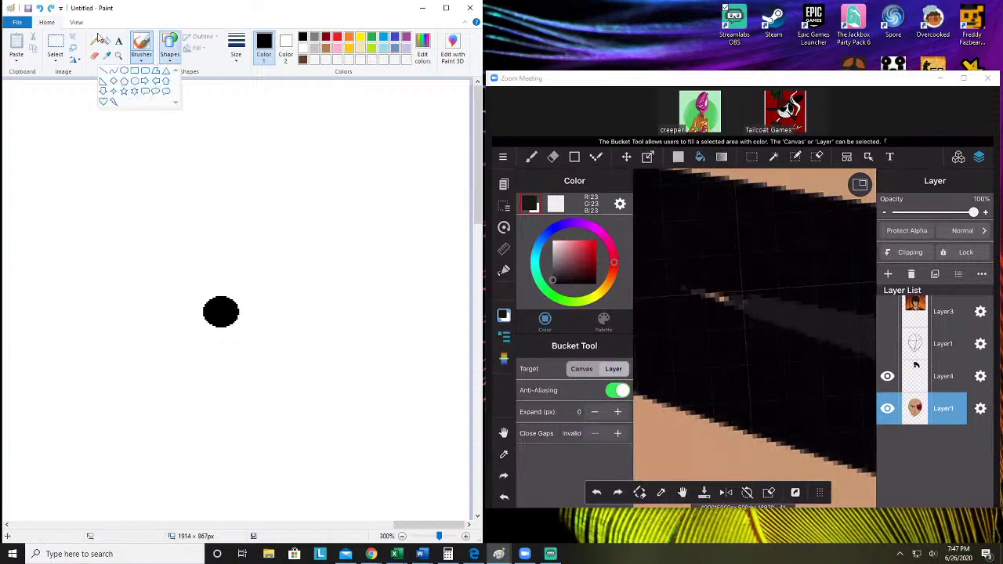
click(133, 81)
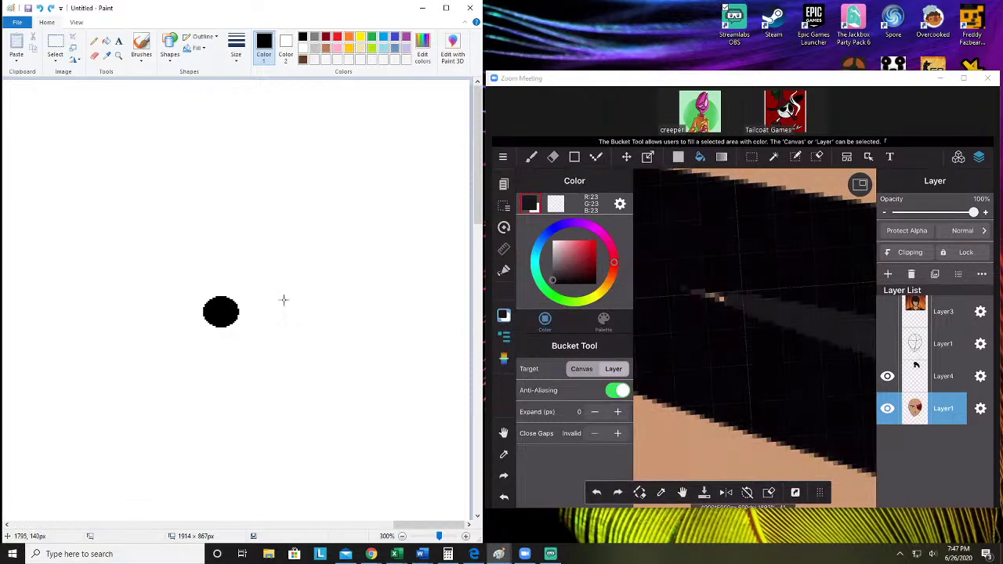
drag(334, 297, 369, 327)
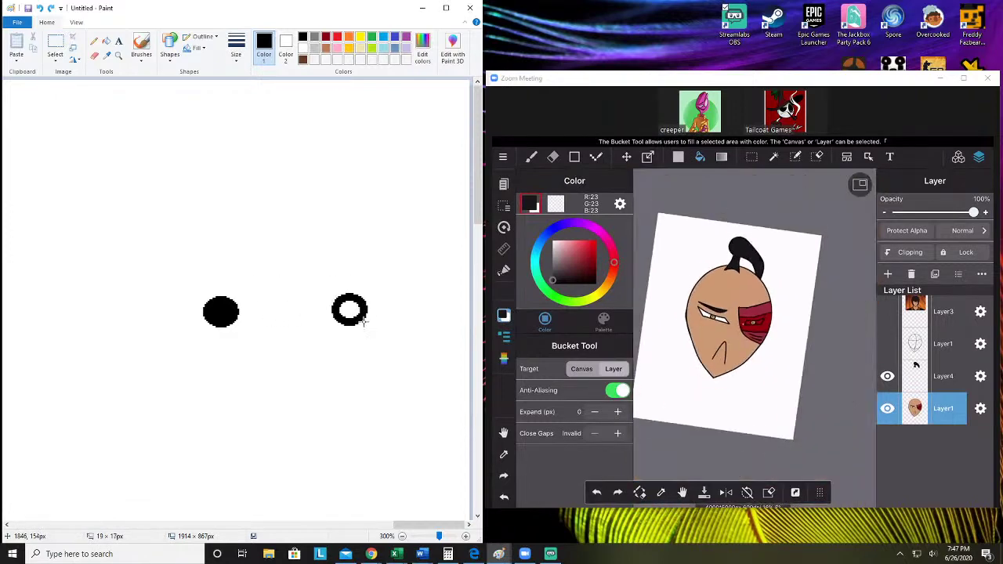
click(107, 41)
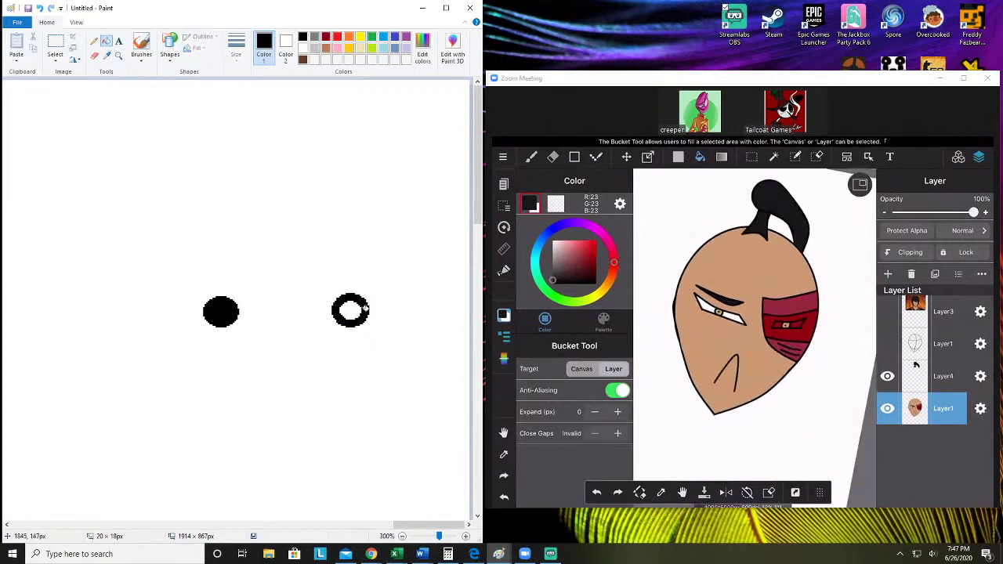
click(346, 318)
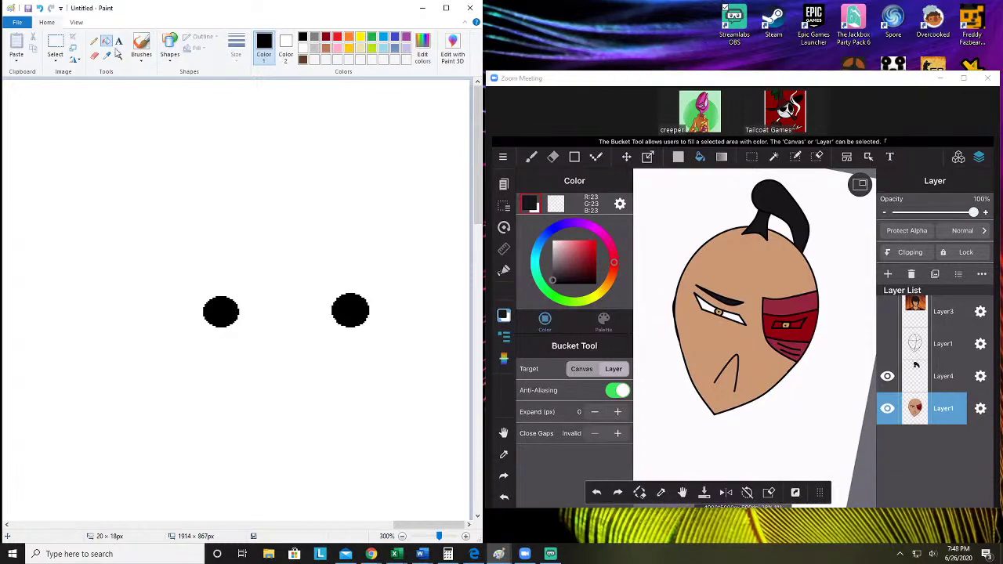
click(141, 53)
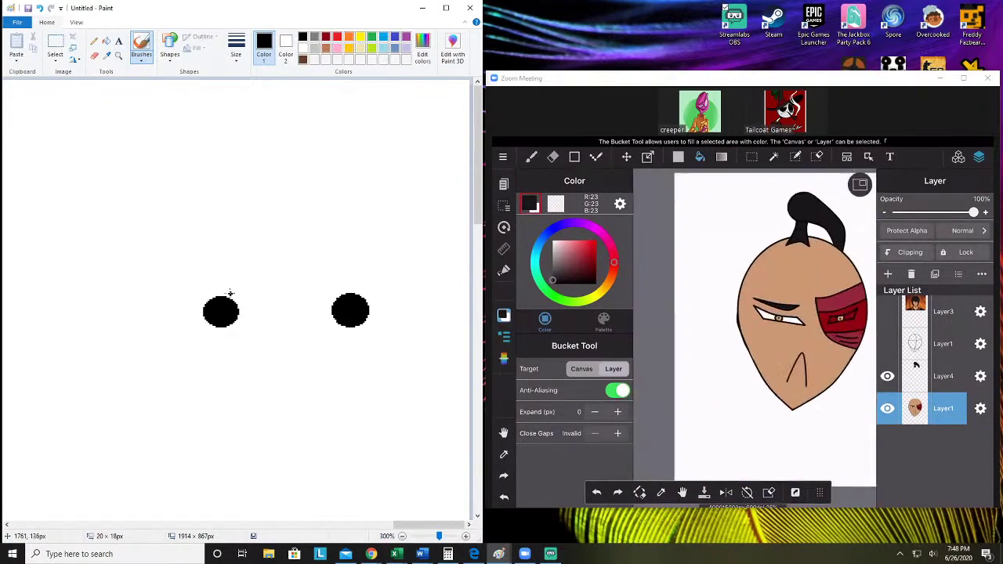
Try several slanted black brush outlines around the left dot, undoing each attempt
mouse_move(239, 292)
mouse_down()
mouse_move(167, 235)
mouse_move(143, 247)
mouse_move(171, 318)
mouse_move(223, 354)
mouse_move(284, 358)
mouse_move(269, 315)
mouse_move(240, 269)
mouse_up()
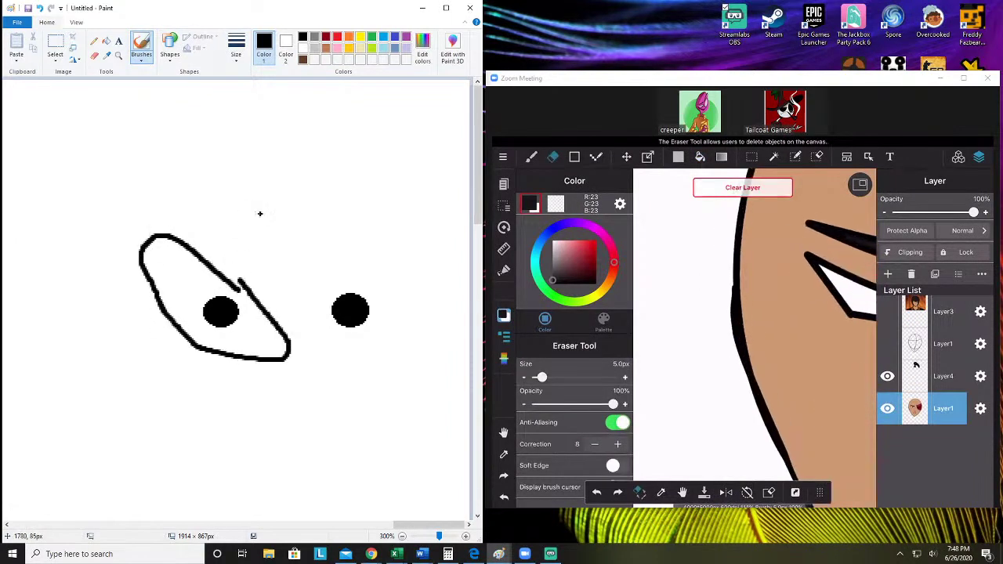
key(ctrl+z)
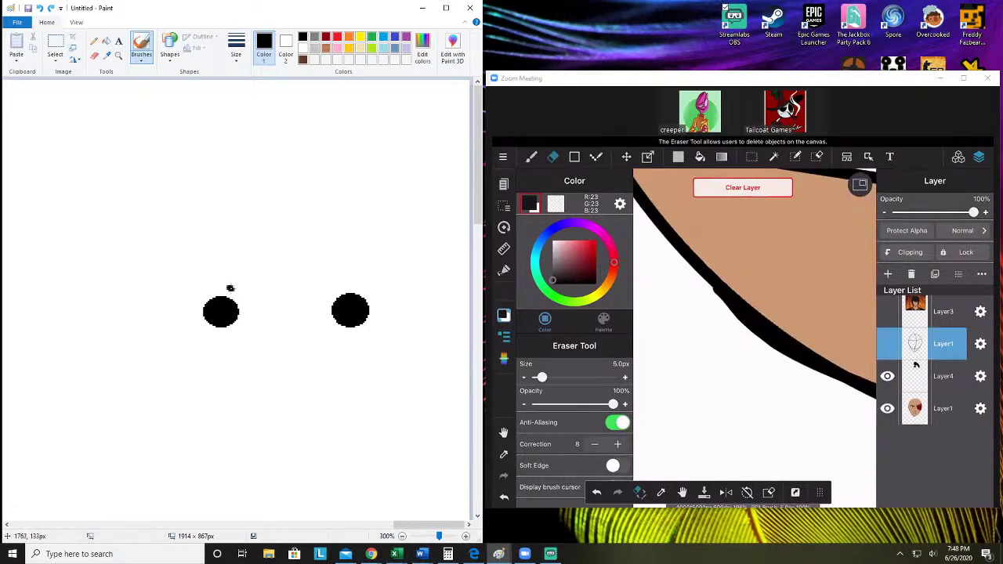
mouse_move(230, 288)
mouse_down()
mouse_move(240, 326)
mouse_move(212, 334)
mouse_move(163, 296)
mouse_move(156, 273)
mouse_move(181, 265)
mouse_move(233, 289)
mouse_up()
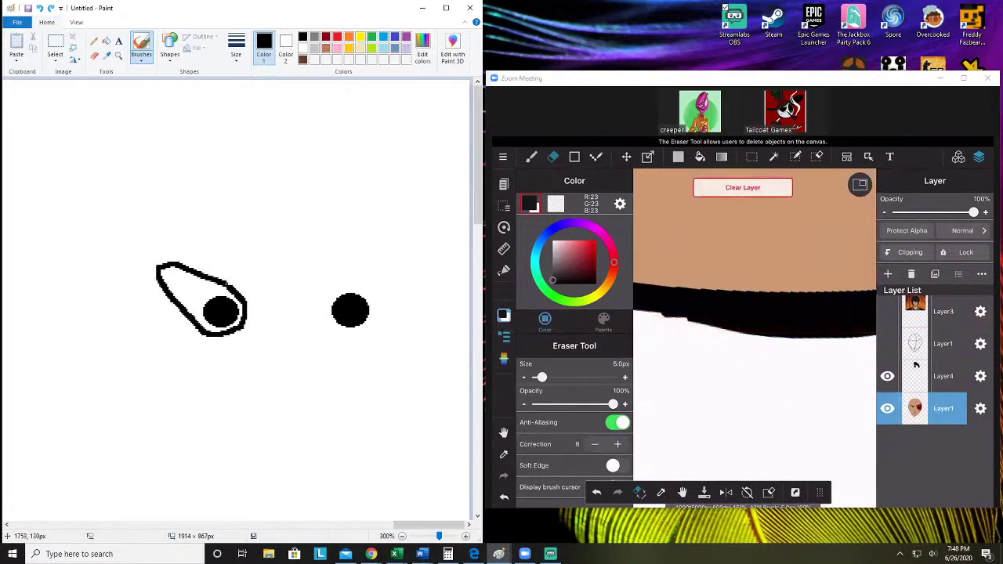
key(ctrl+z)
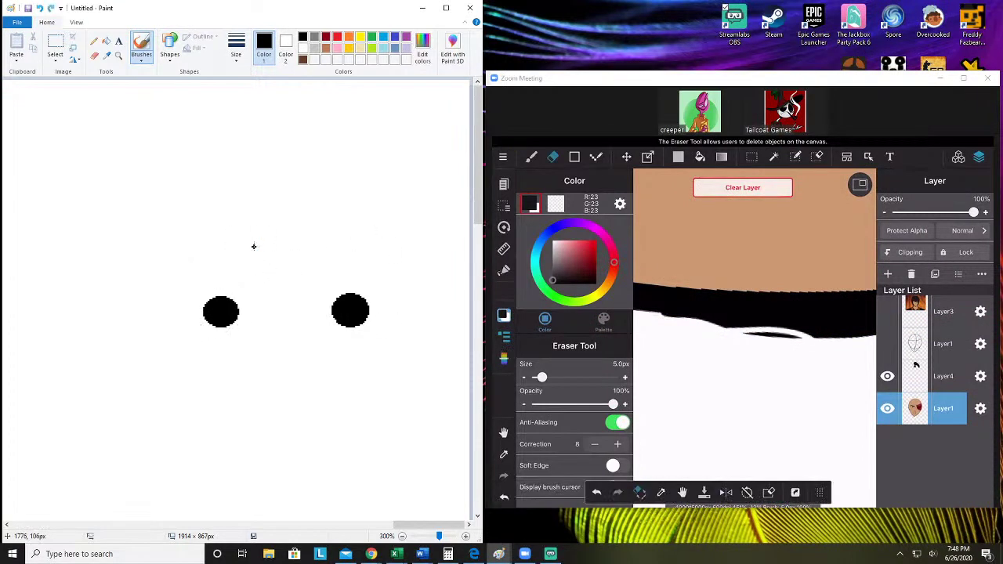
mouse_move(179, 305)
mouse_down()
mouse_move(218, 339)
mouse_move(247, 342)
mouse_up()
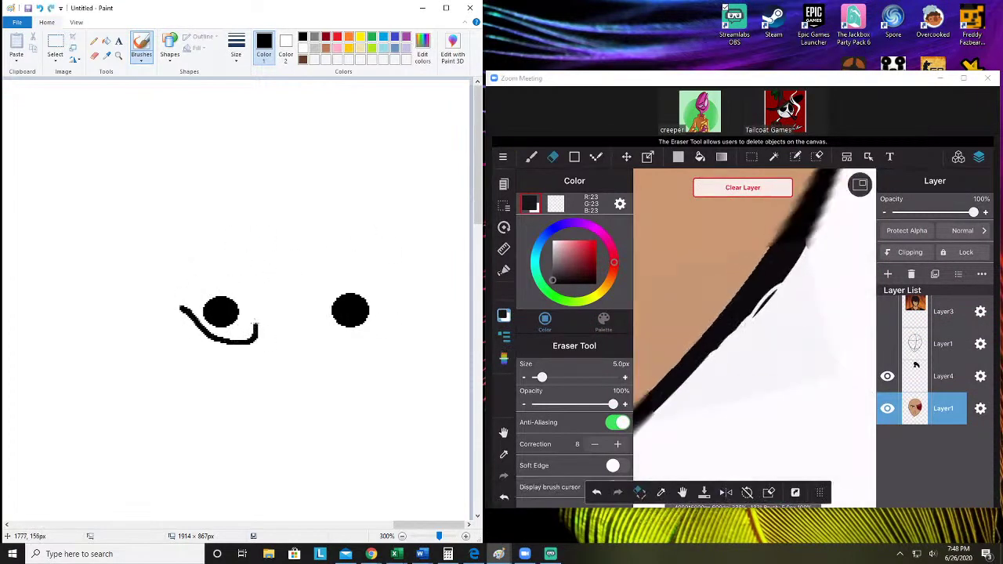
key(ctrl+z)
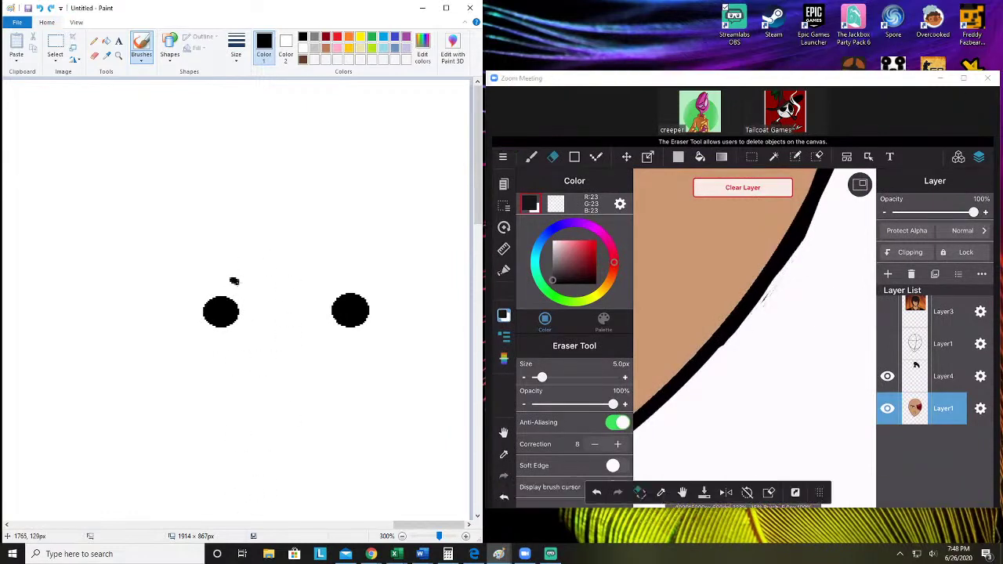
mouse_move(251, 296)
mouse_down()
mouse_move(255, 318)
mouse_move(240, 335)
mouse_move(204, 323)
mouse_up()
key(ctrl+z)
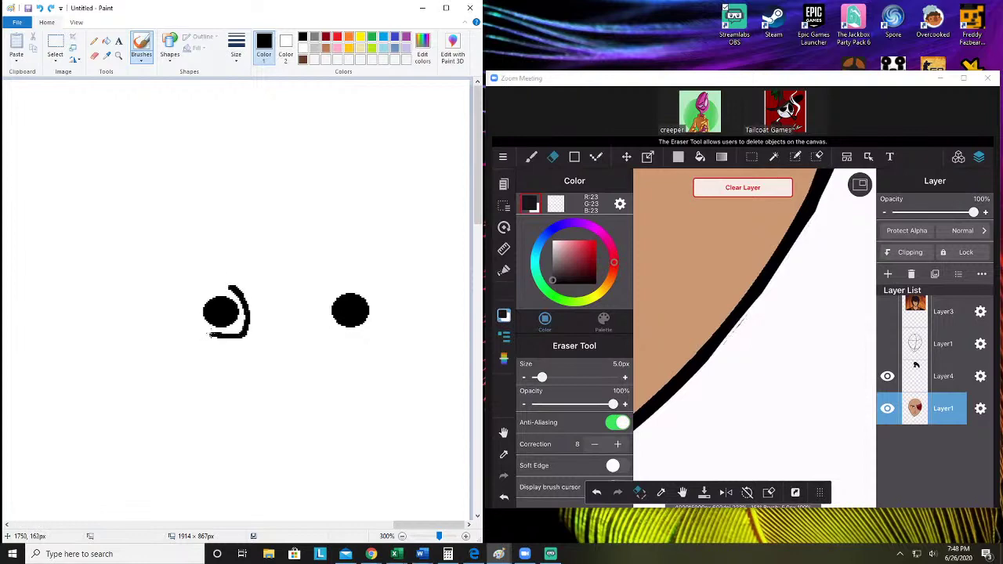
mouse_move(185, 317)
mouse_down()
mouse_move(168, 279)
mouse_move(234, 289)
mouse_up()
key(ctrl+z)
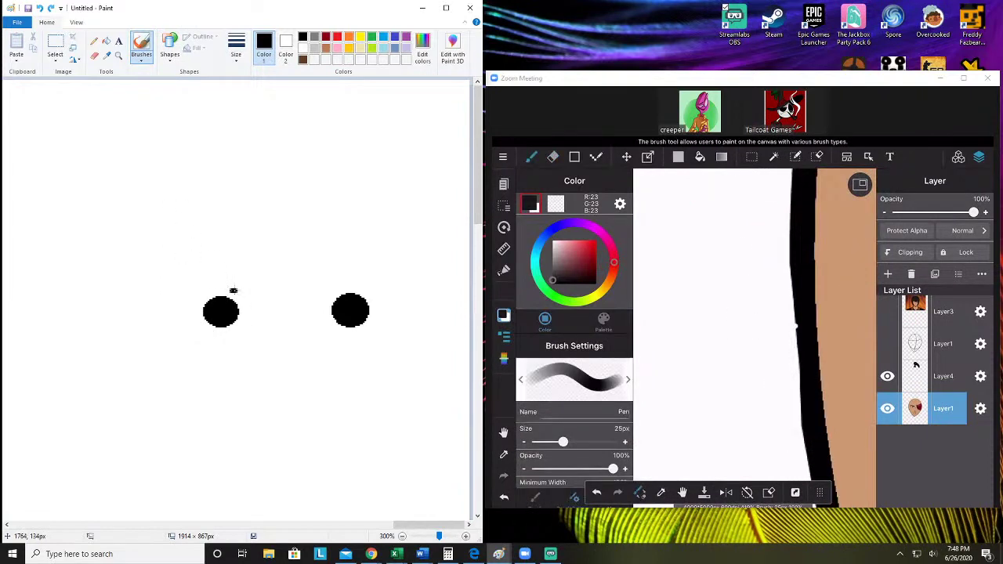
Brush a slanted teardrop outline around the left dot, undoing the first upper stroke and redrawing it to close the shape
mouse_move(245, 297)
mouse_down()
mouse_move(247, 326)
mouse_move(212, 337)
mouse_move(188, 325)
mouse_move(177, 274)
mouse_up()
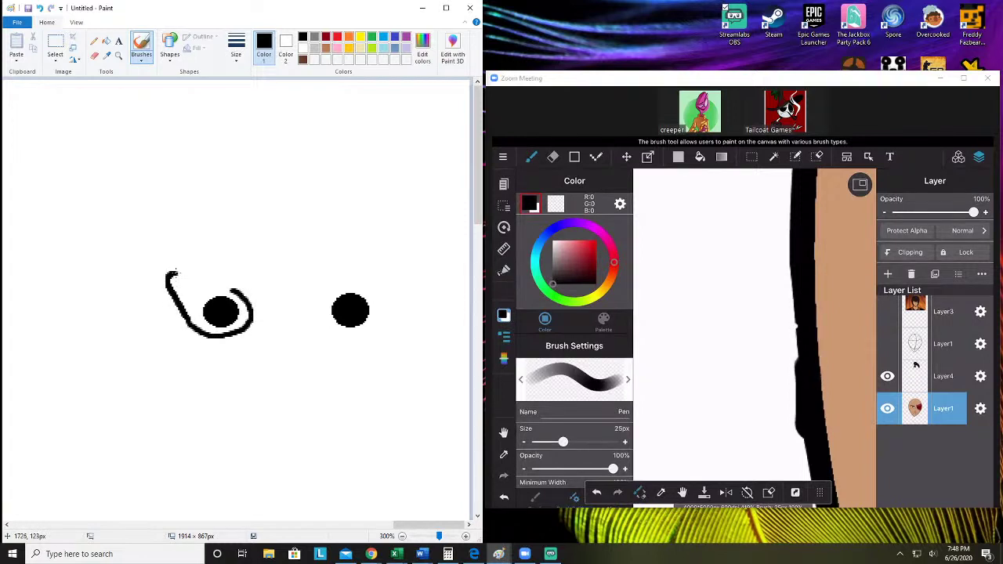
key(ctrl+z)
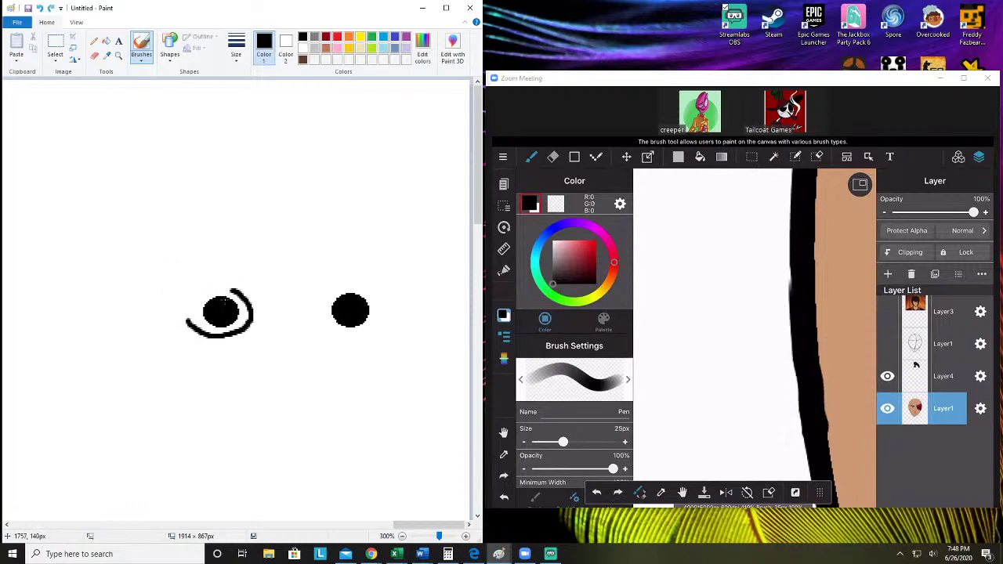
mouse_move(225, 296)
mouse_down()
mouse_move(202, 265)
mouse_move(174, 259)
mouse_move(158, 267)
mouse_move(172, 303)
mouse_up()
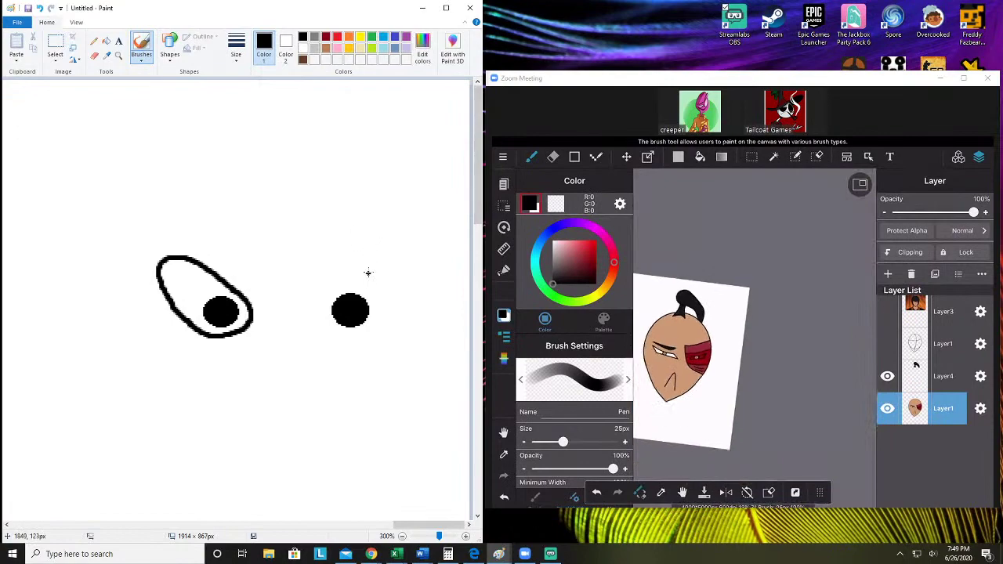
Brush a slanted outline around the right dot, painting over its lower curve in white and redrawing it in black
mouse_move(336, 292)
mouse_down()
mouse_move(319, 323)
mouse_move(349, 341)
mouse_move(370, 341)
mouse_move(415, 262)
mouse_move(379, 245)
mouse_move(331, 290)
mouse_up()
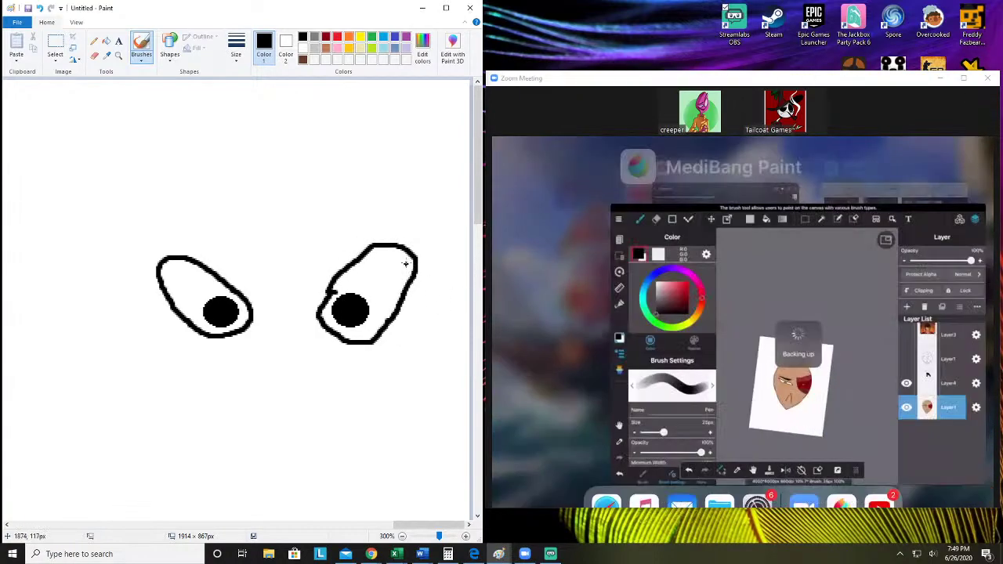
key(ctrl+z)
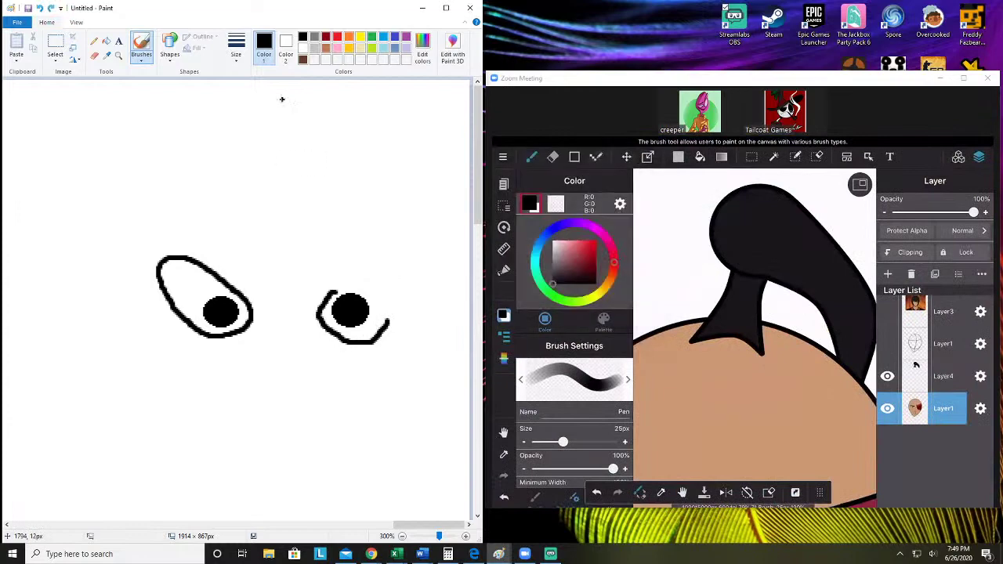
click(303, 48)
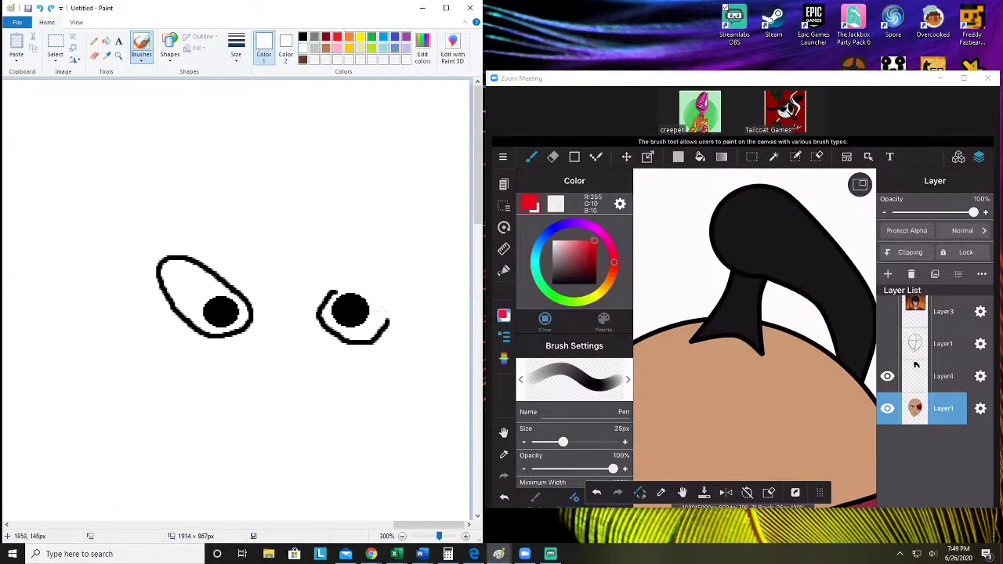
drag(386, 328, 369, 342)
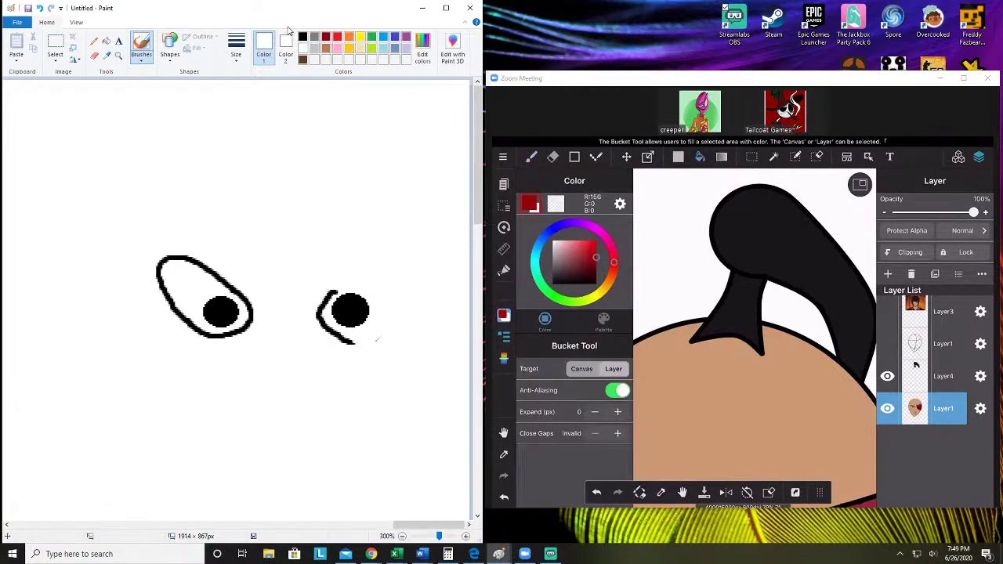
click(303, 37)
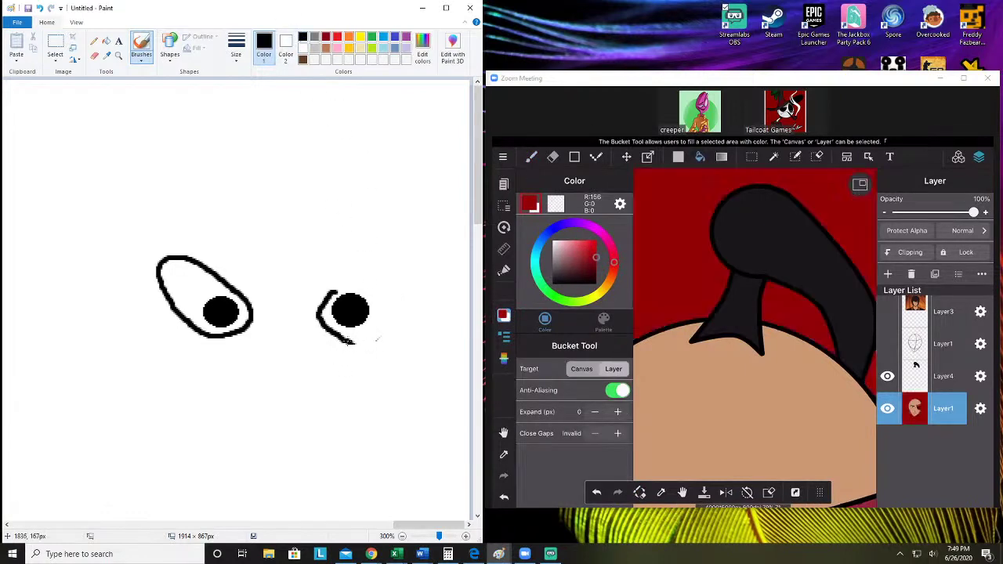
mouse_move(377, 339)
mouse_down()
mouse_move(394, 291)
mouse_move(382, 260)
mouse_move(347, 263)
mouse_move(325, 294)
mouse_up()
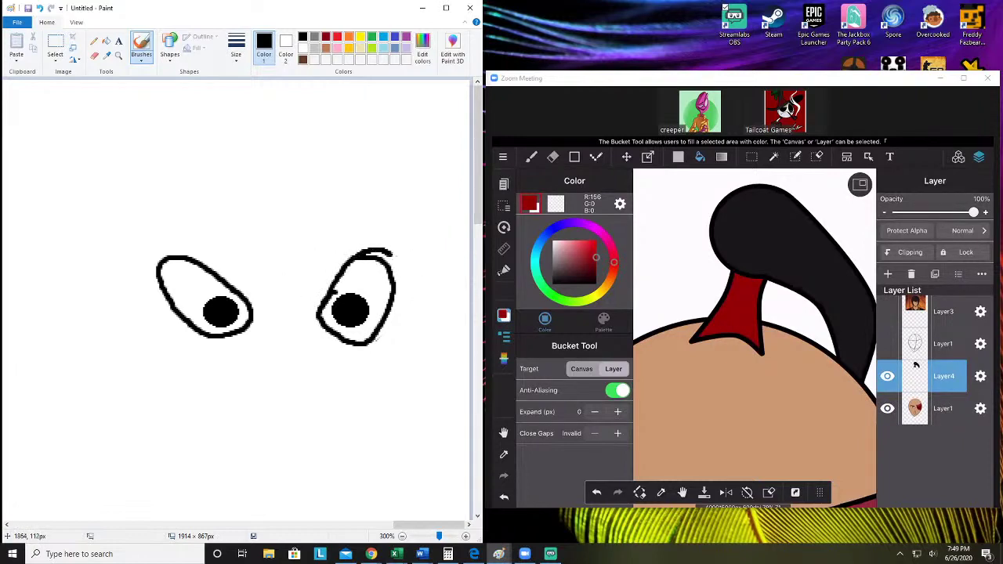
Try a second arc over the upper end of the right eye's outline and undo it
drag(391, 254, 402, 278)
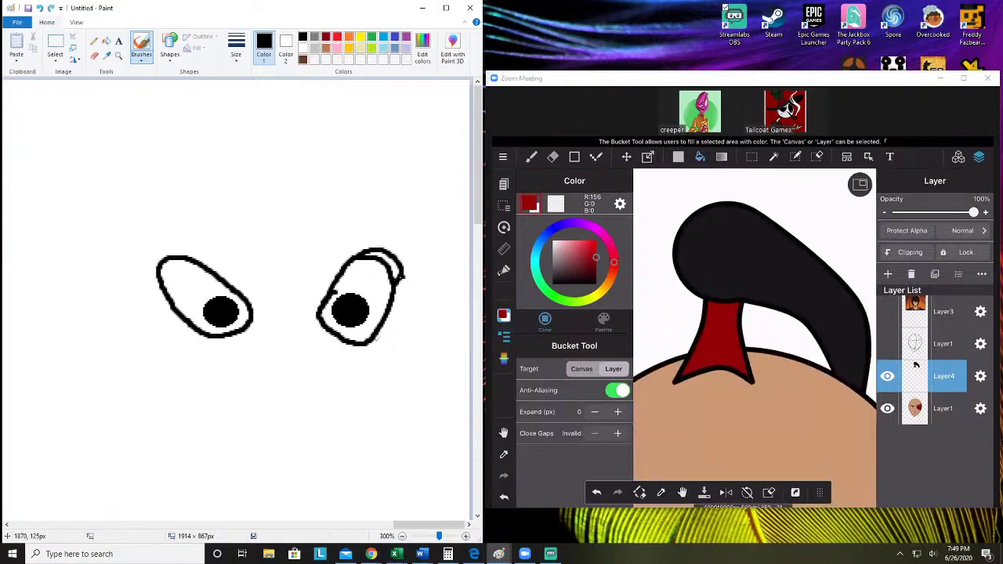
key(ctrl+z)
key(ctrl+z)
key(ctrl+z)
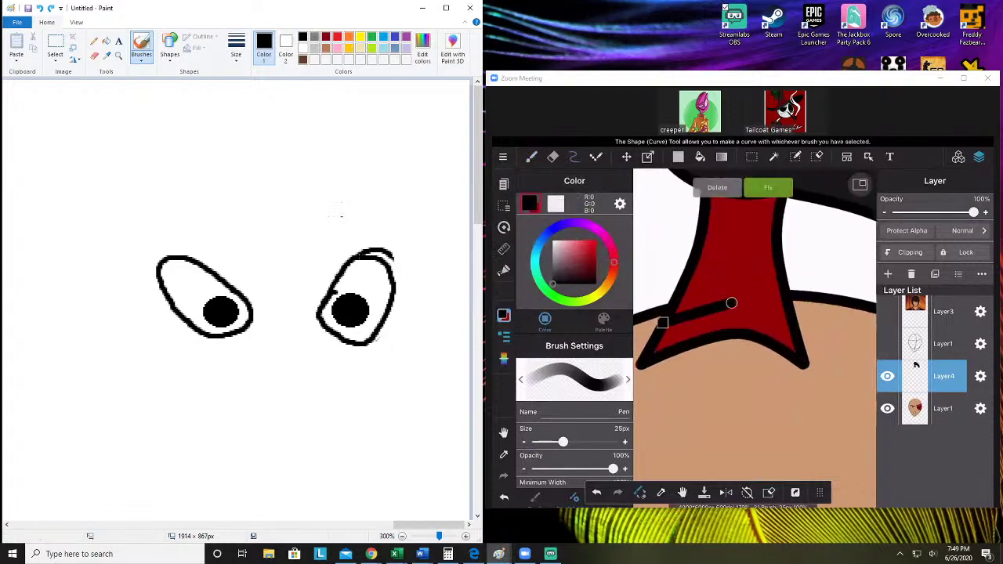
key(ctrl+z)
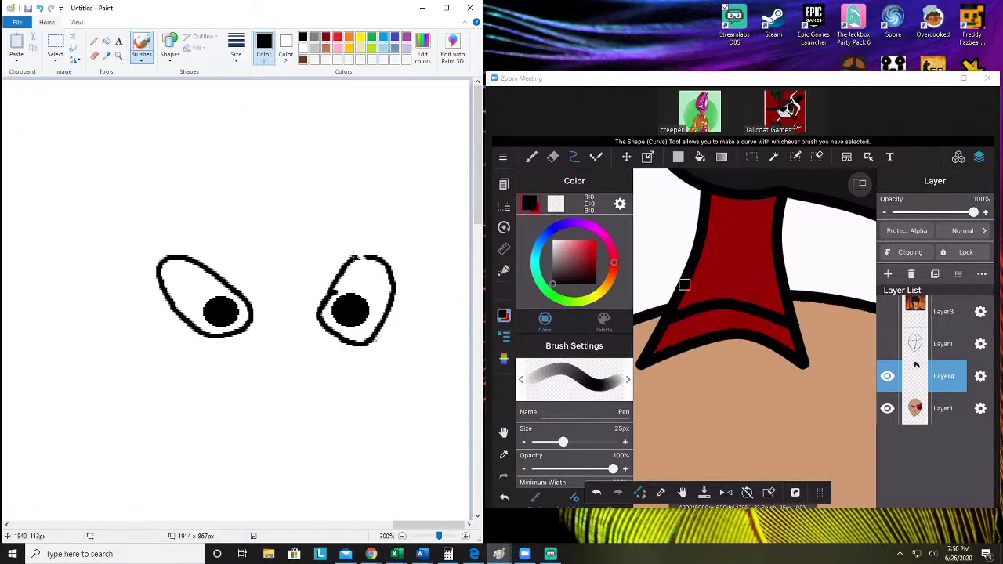
Try closing the gap in the right eye's outline and adding jagged strokes at its outer side, and undo them
drag(353, 255, 384, 257)
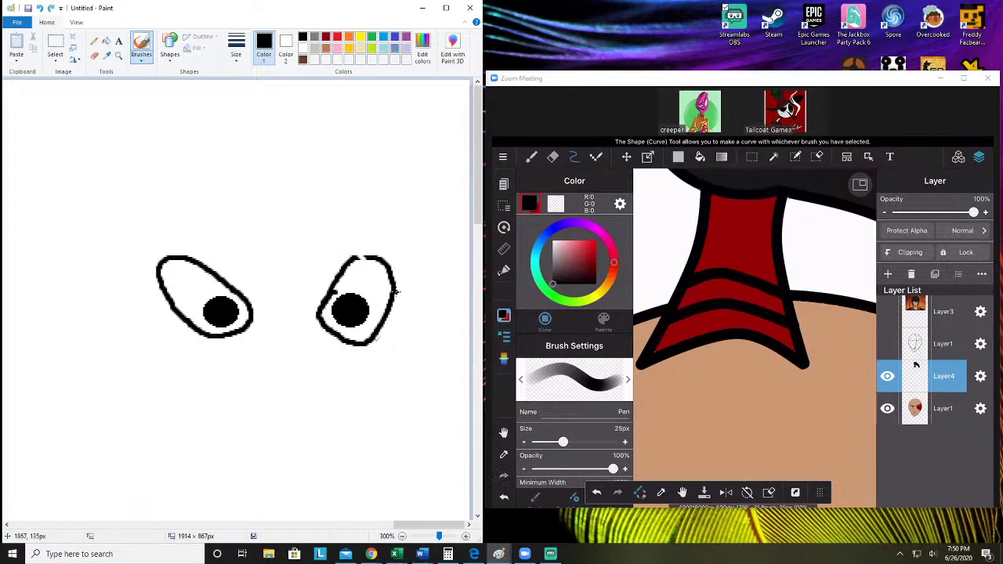
mouse_move(396, 294)
mouse_down()
mouse_move(407, 246)
mouse_move(365, 245)
mouse_move(358, 262)
mouse_move(381, 250)
mouse_move(397, 267)
mouse_move(396, 288)
mouse_move(440, 308)
mouse_move(408, 275)
mouse_move(404, 290)
mouse_move(419, 269)
mouse_move(391, 223)
mouse_up()
key(ctrl+z)
key(ctrl+z)
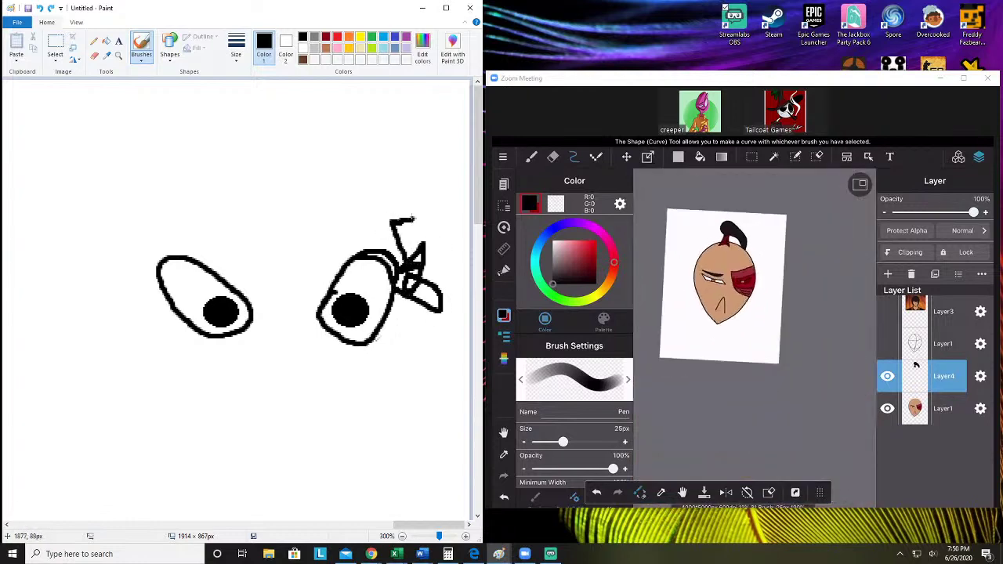
key(ctrl+z)
key(ctrl+z)
key(ctrl+z)
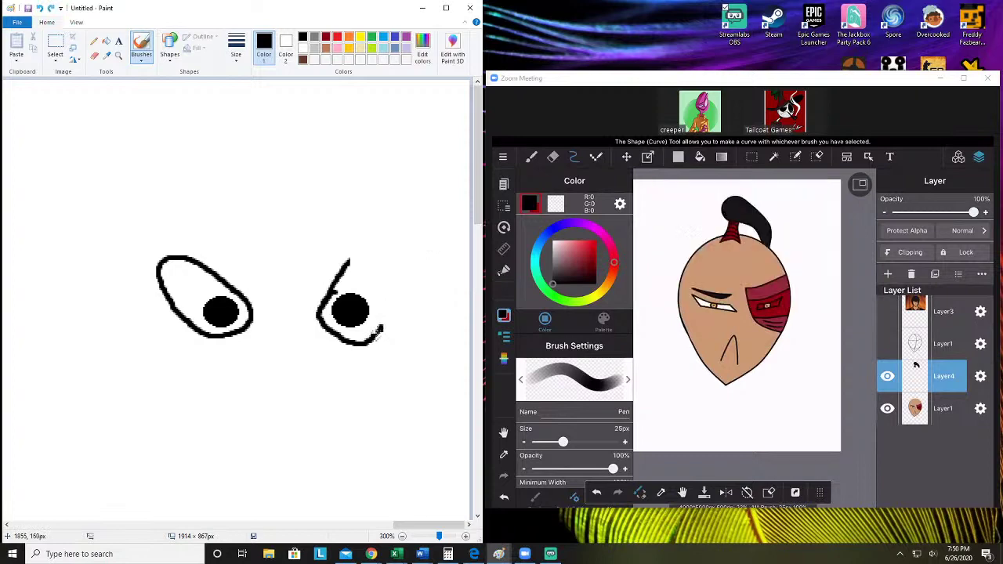
Try reshaping the right eye's outline and undo the strokes back to the bare dot
mouse_move(378, 333)
mouse_down()
mouse_move(400, 302)
mouse_move(414, 245)
mouse_move(341, 267)
mouse_up()
key(ctrl+z)
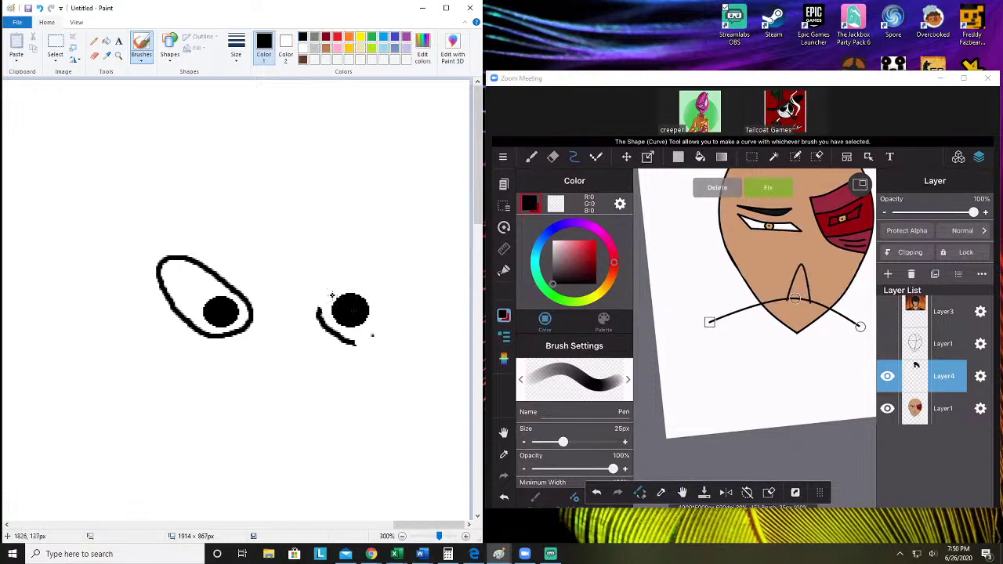
mouse_move(320, 306)
mouse_down()
mouse_move(346, 252)
mouse_move(368, 258)
mouse_move(375, 307)
mouse_up()
key(ctrl+z)
key(ctrl+z)
key(ctrl+z)
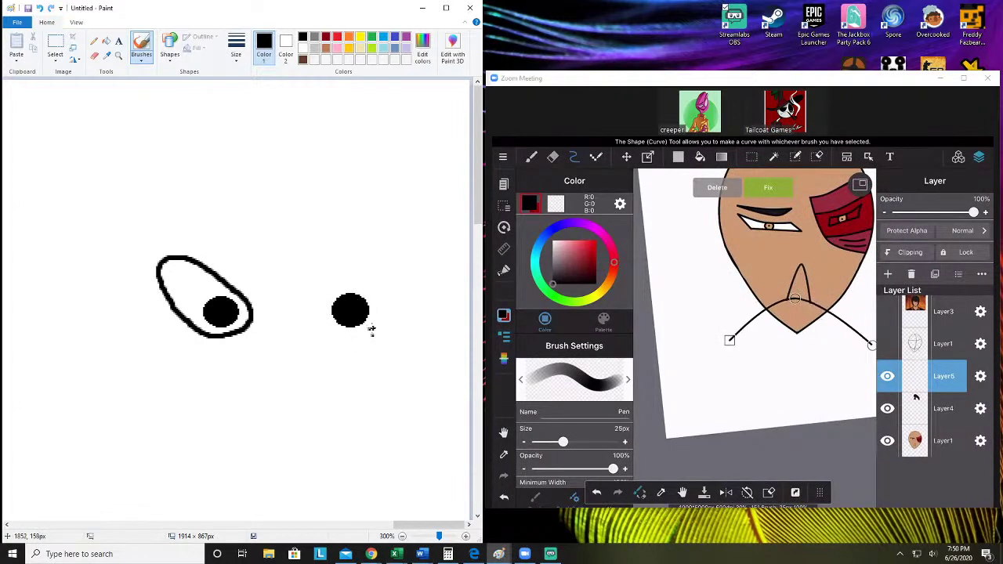
Switch to white and back to black, and try three new partial outlines around the right dot, undoing each
click(310, 52)
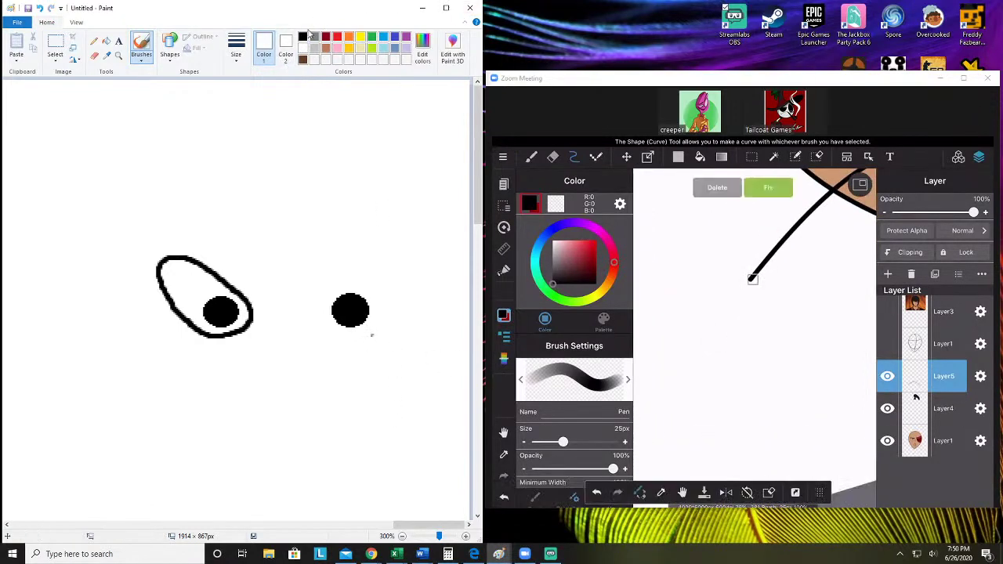
click(304, 37)
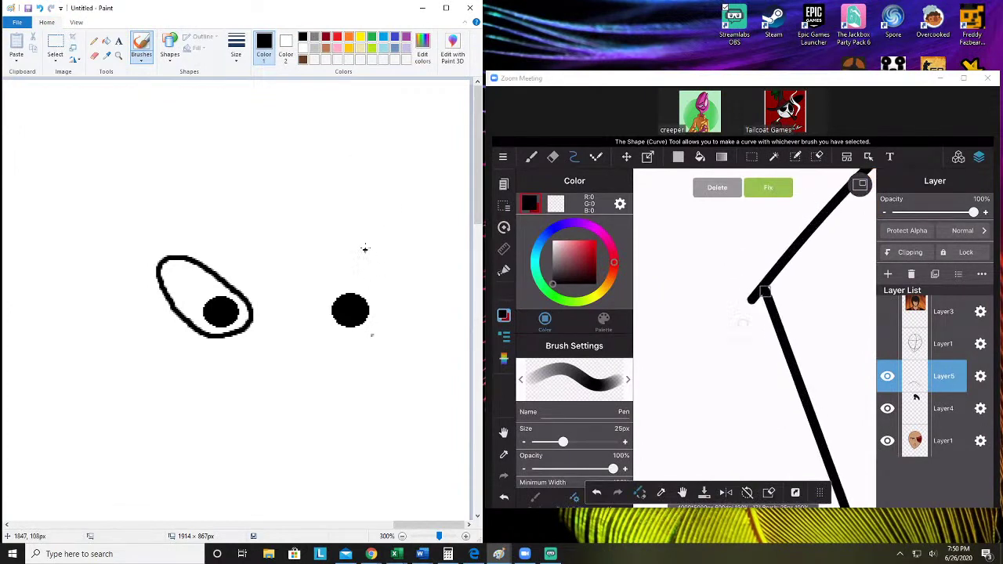
drag(368, 242, 328, 268)
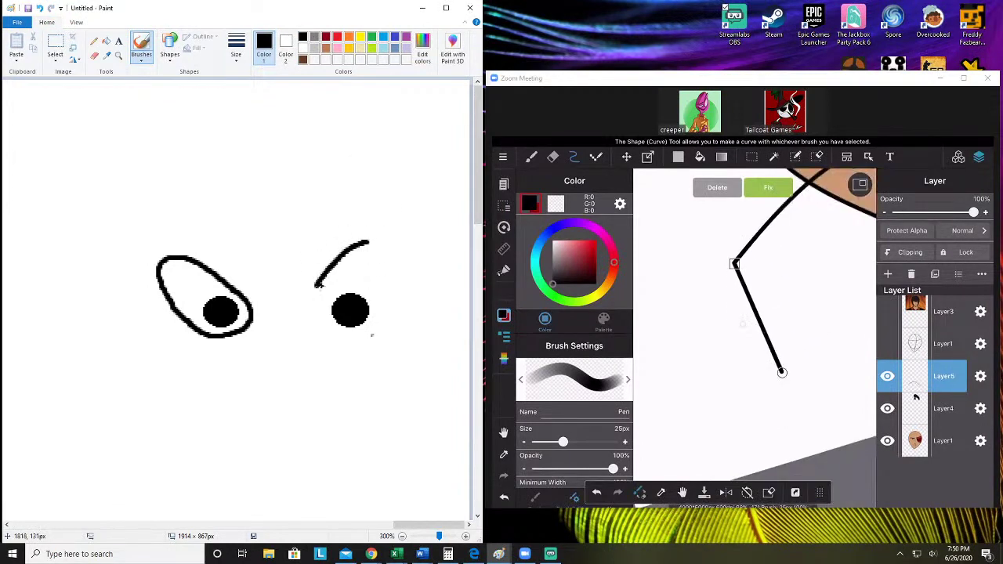
key(ctrl+z)
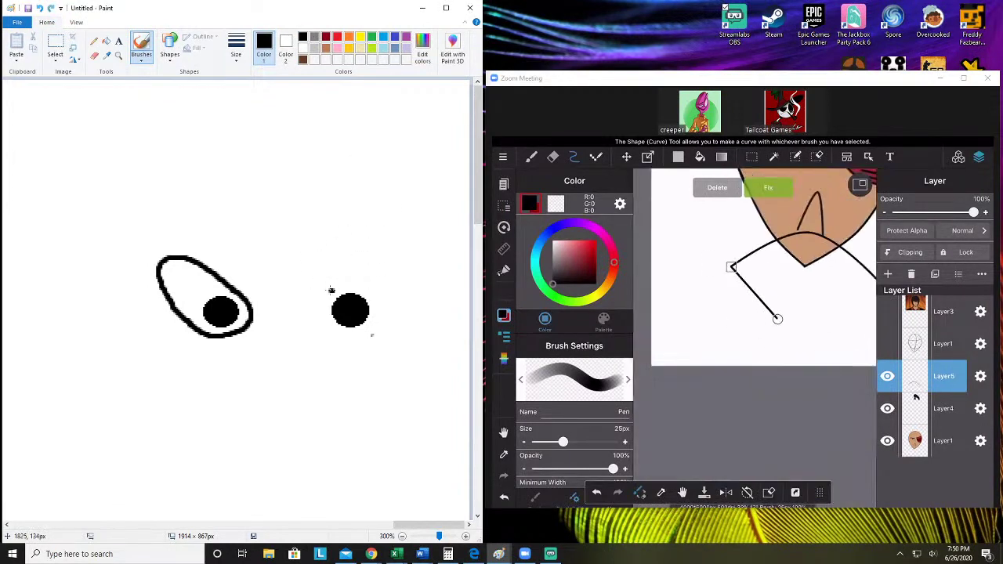
mouse_move(331, 291)
mouse_down()
mouse_move(299, 317)
mouse_move(328, 342)
mouse_move(357, 345)
mouse_up()
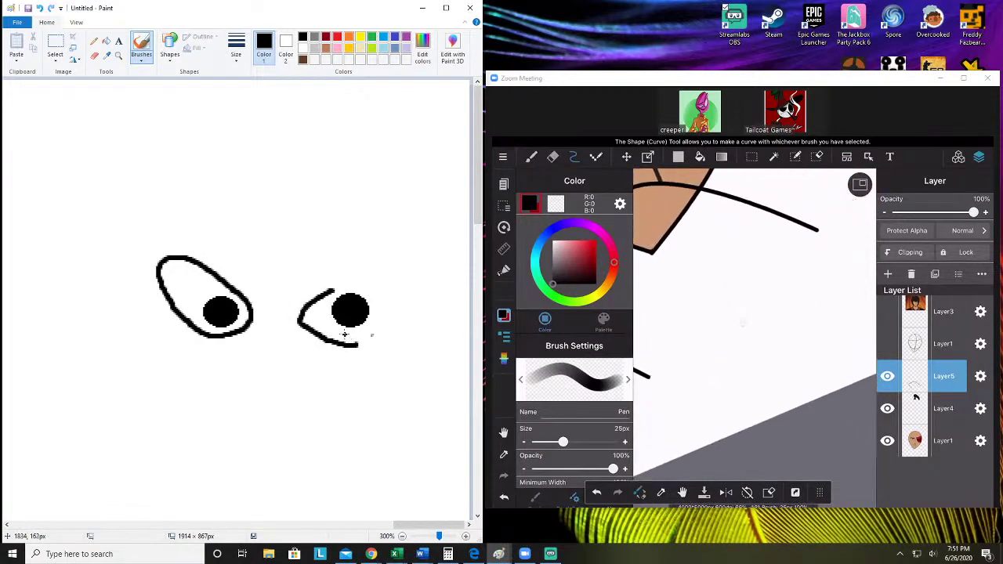
key(ctrl+z)
mouse_move(332, 295)
mouse_down()
mouse_move(322, 331)
mouse_move(359, 348)
mouse_up()
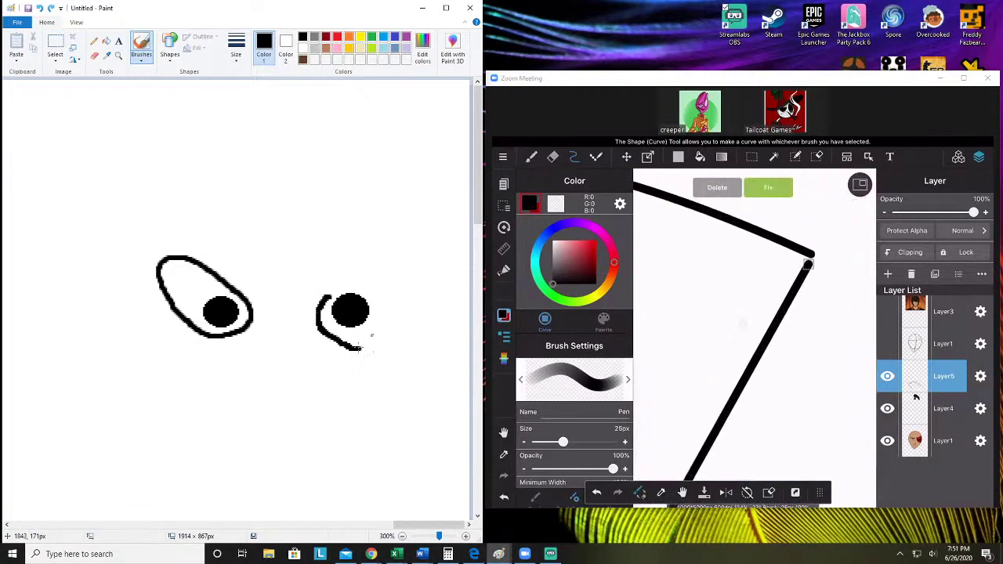
key(ctrl+z)
Brush a tall slanted outline around the right dot, and undo the outlines of both eyes
mouse_move(323, 292)
mouse_down()
mouse_move(318, 320)
mouse_move(351, 342)
mouse_move(373, 336)
mouse_move(405, 252)
mouse_move(376, 238)
mouse_move(323, 295)
mouse_up()
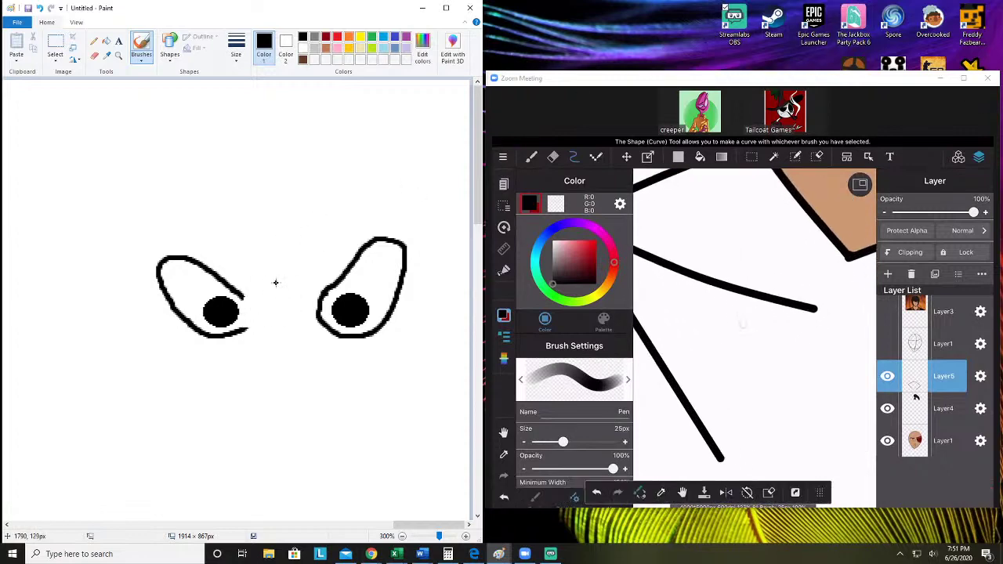
key(ctrl+z)
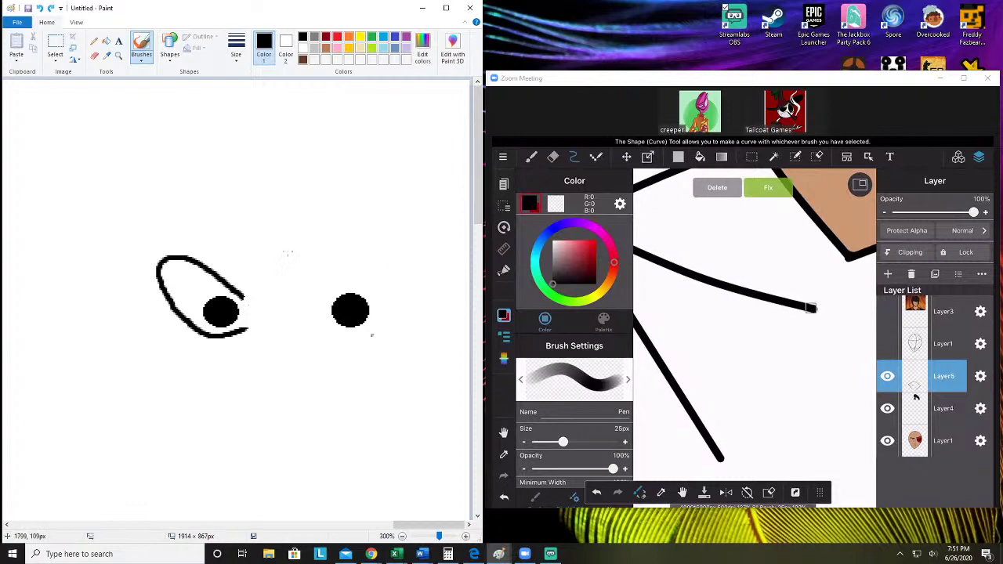
key(ctrl+z)
key(ctrl+z)
key(ctrl+z)
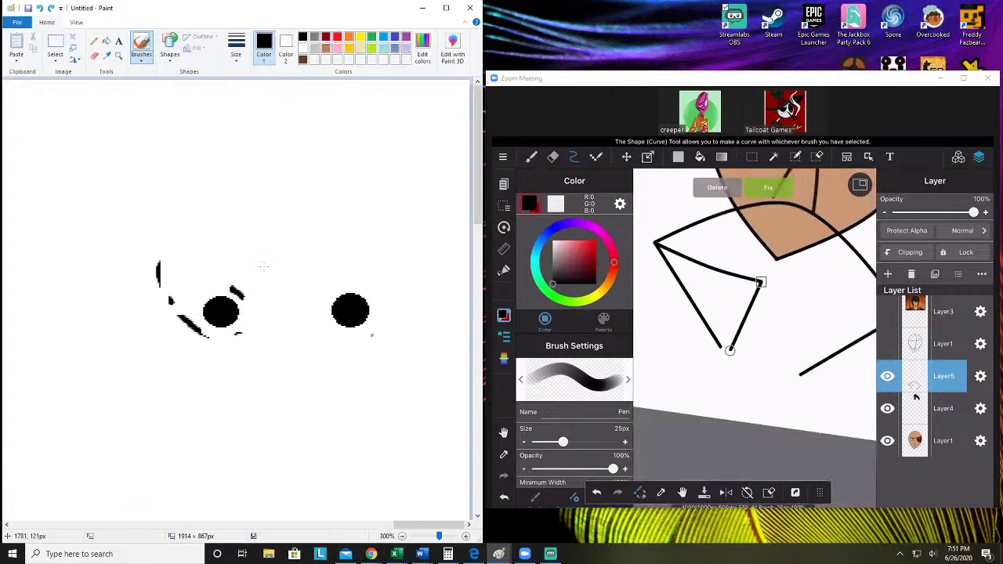
Try brushing long lines across the canvas and a rounded slanted outline around the left dot, undoing them all
mouse_move(88, 318)
mouse_down()
mouse_move(76, 276)
mouse_move(705, 235)
mouse_move(1000, 336)
mouse_up()
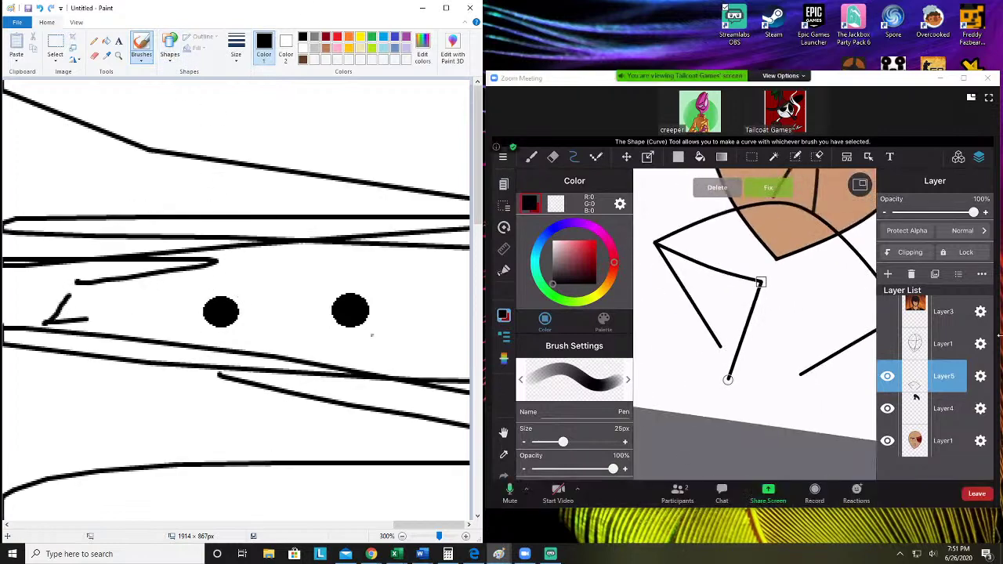
key(ctrl+z)
key(ctrl+z)
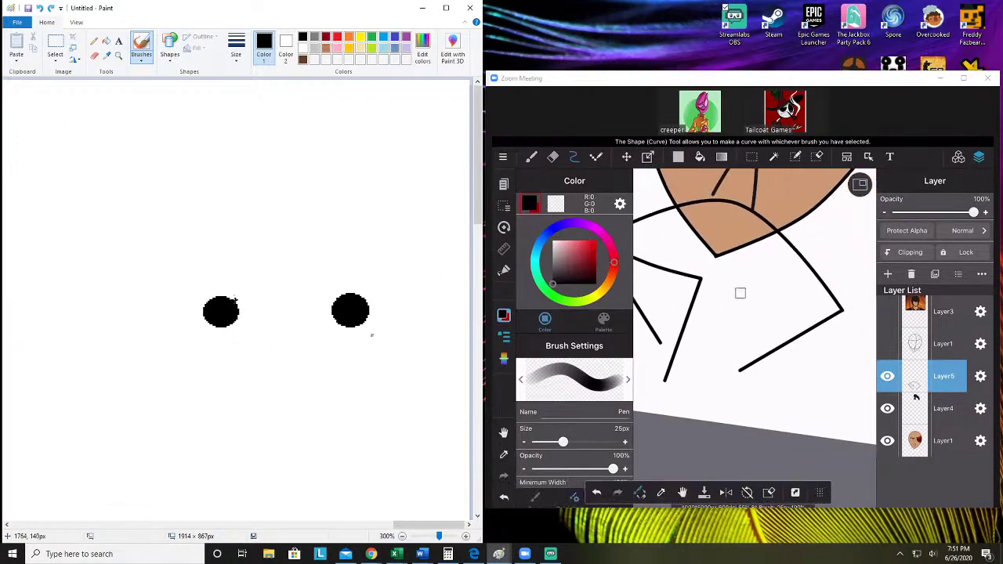
mouse_move(200, 265)
mouse_down()
mouse_move(247, 299)
mouse_move(243, 333)
mouse_move(232, 336)
mouse_move(180, 318)
mouse_move(169, 276)
mouse_move(206, 267)
mouse_up()
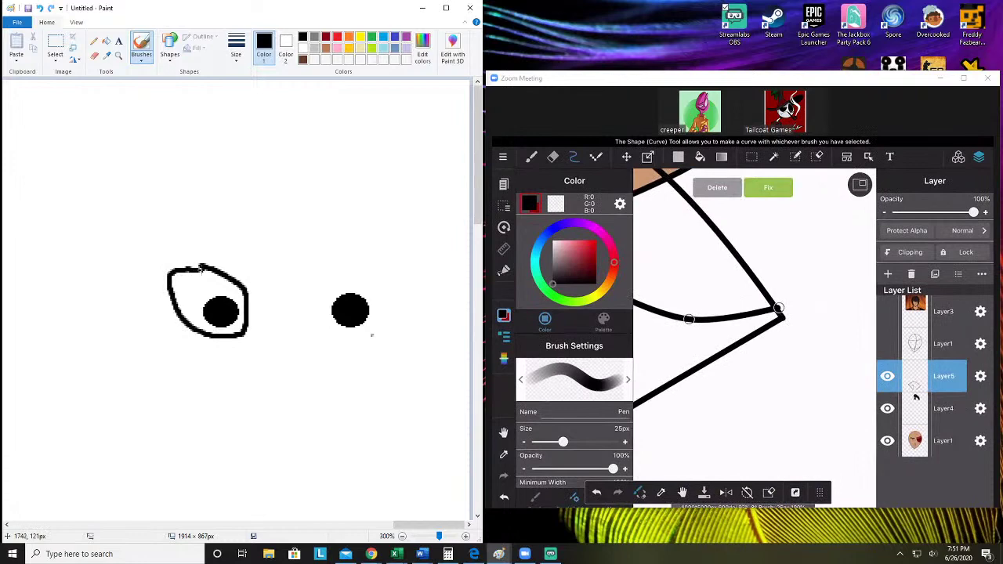
key(ctrl+z)
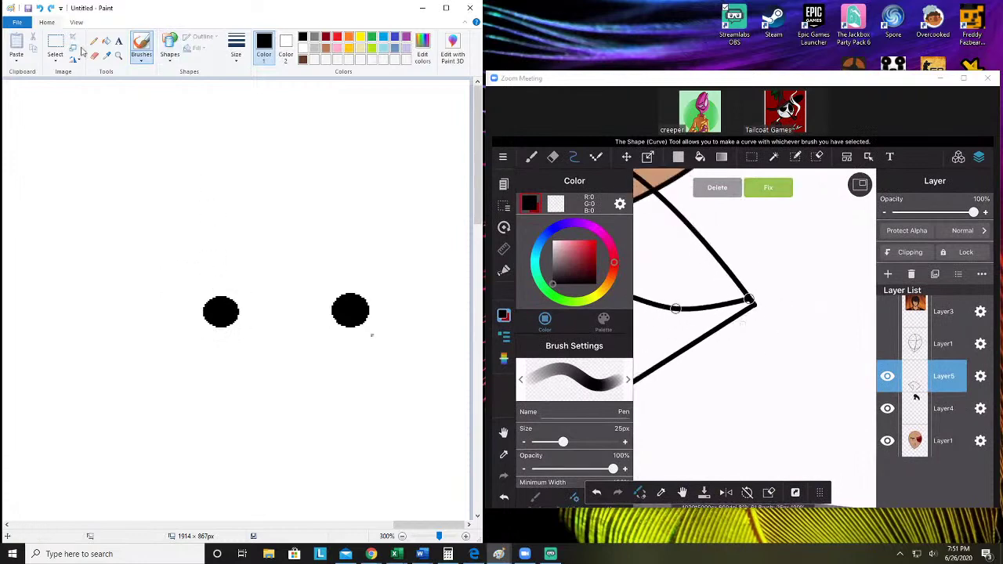
Draw ellipse outlines around both black dots, the left one about 38 px tall and the right one about 61 × 41 px
click(166, 47)
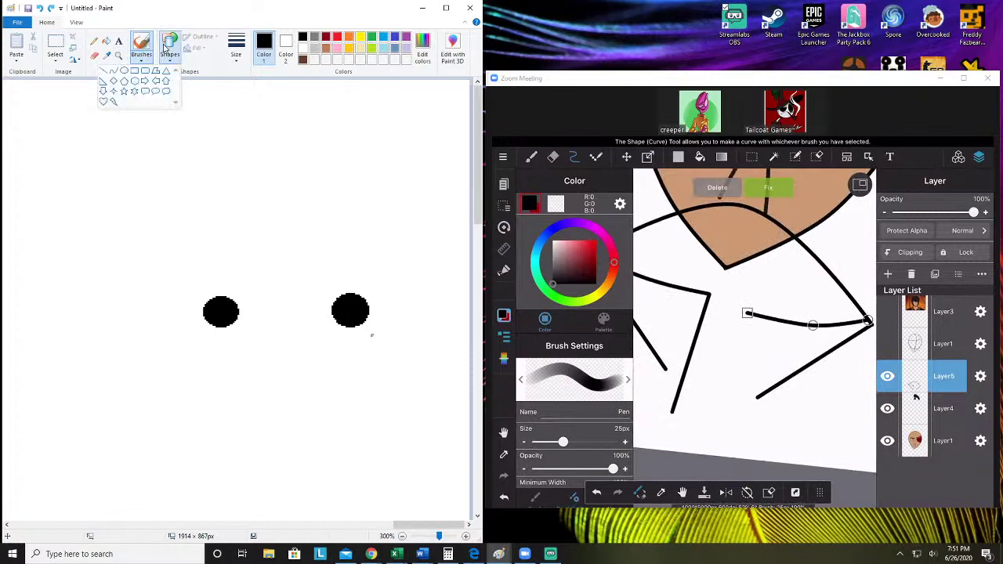
click(124, 70)
mouse_move(144, 238)
mouse_down()
mouse_move(200, 310)
mouse_move(282, 352)
mouse_move(295, 327)
mouse_move(289, 338)
mouse_up()
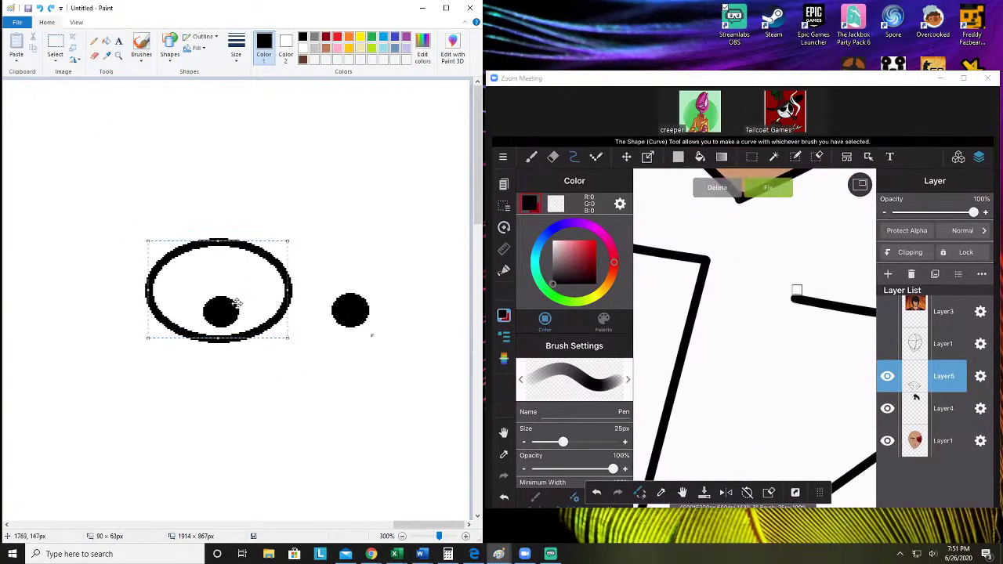
drag(212, 235, 207, 280)
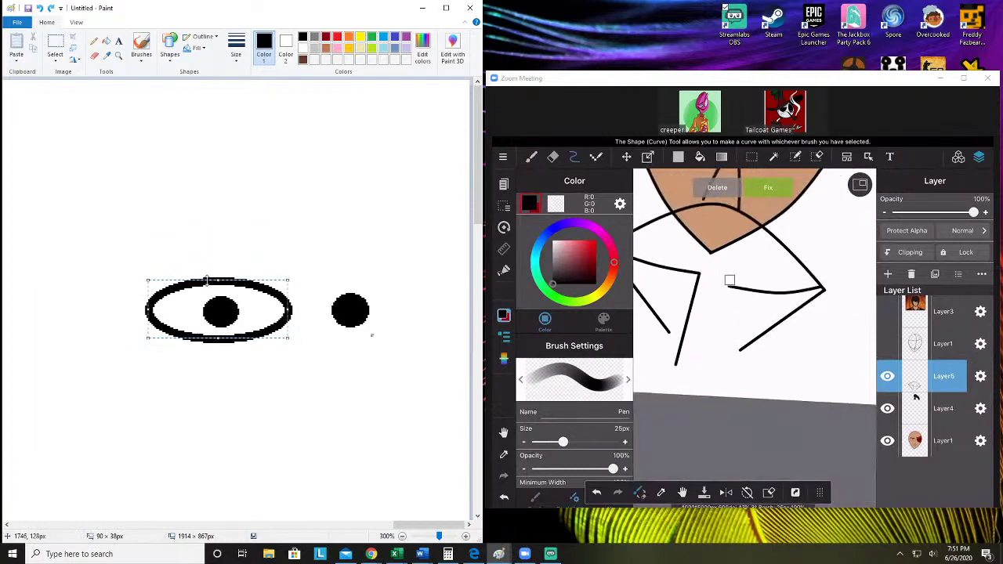
drag(147, 310, 169, 310)
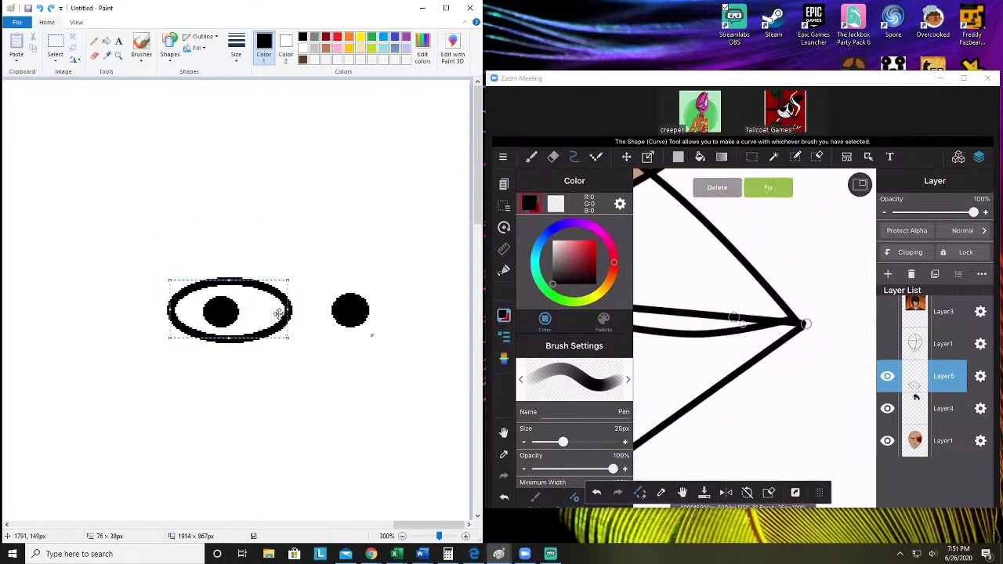
drag(283, 310, 265, 310)
click(388, 233)
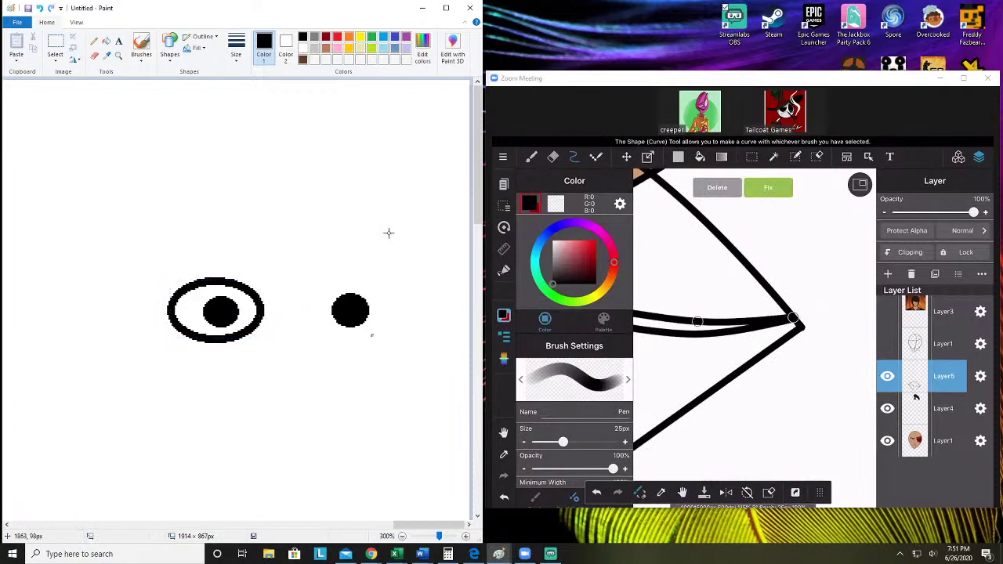
drag(299, 274, 397, 338)
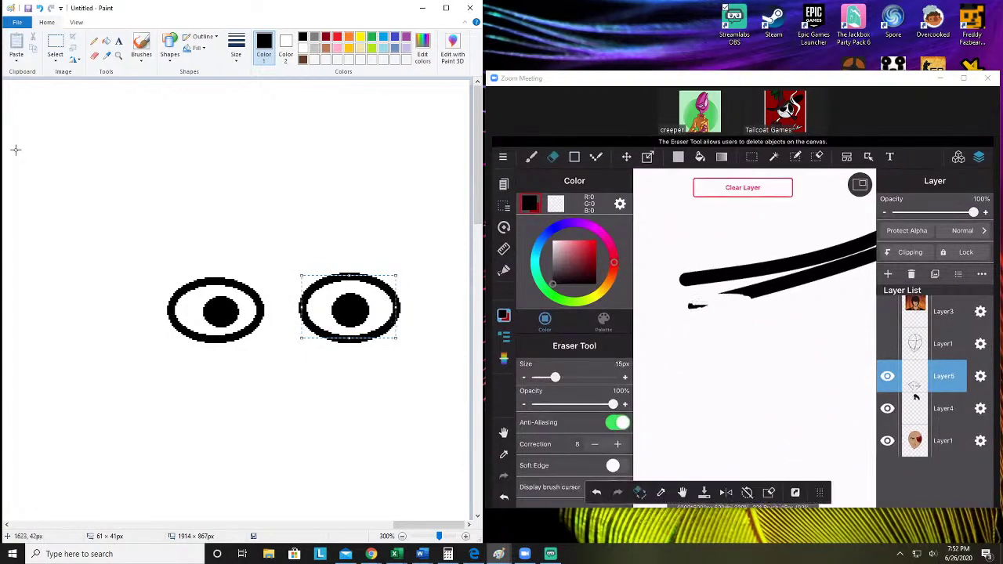
Brush a short arched bridge joining the two ellipses into a pair of glasses, undoing the first attempt
click(141, 47)
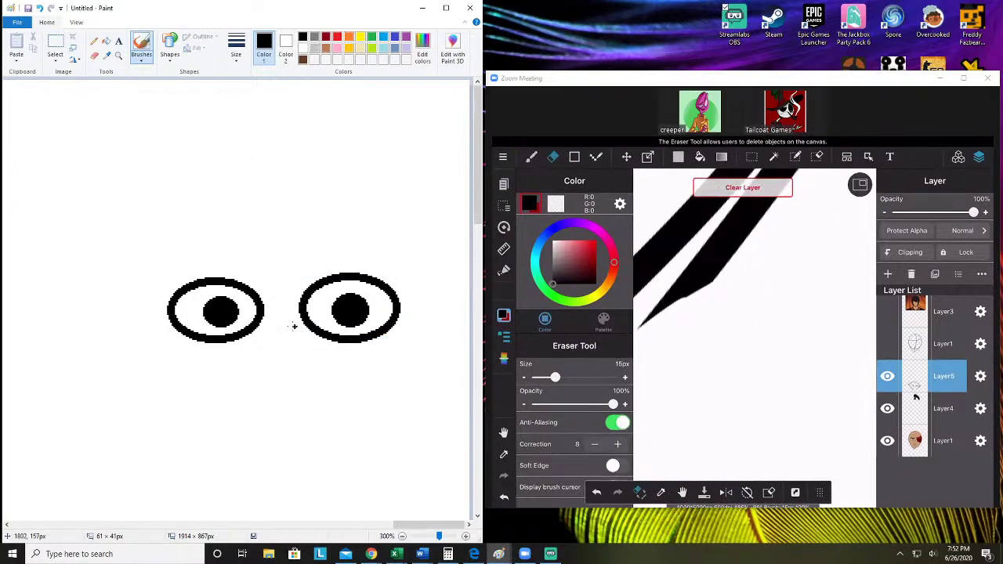
drag(264, 311, 310, 312)
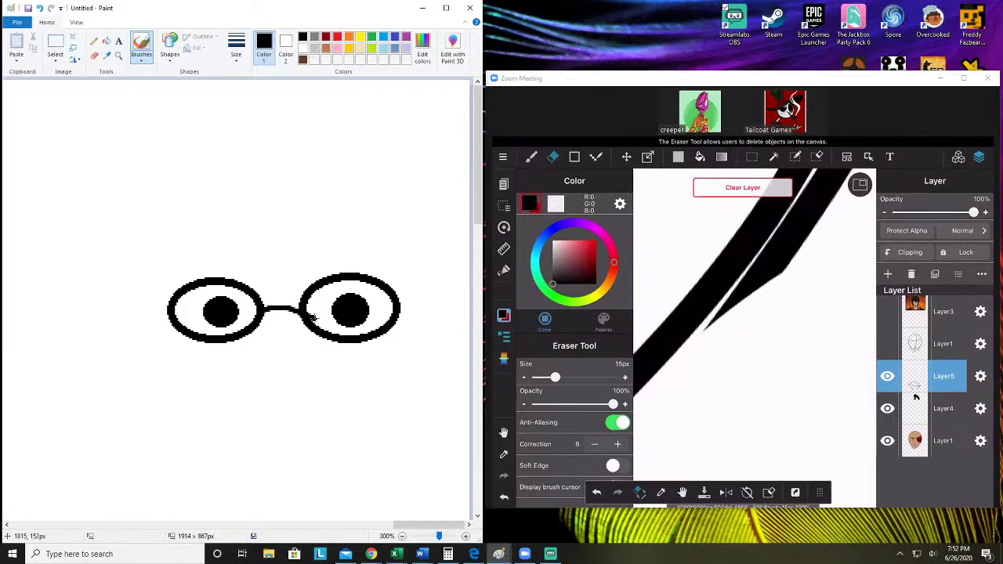
key(ctrl+z)
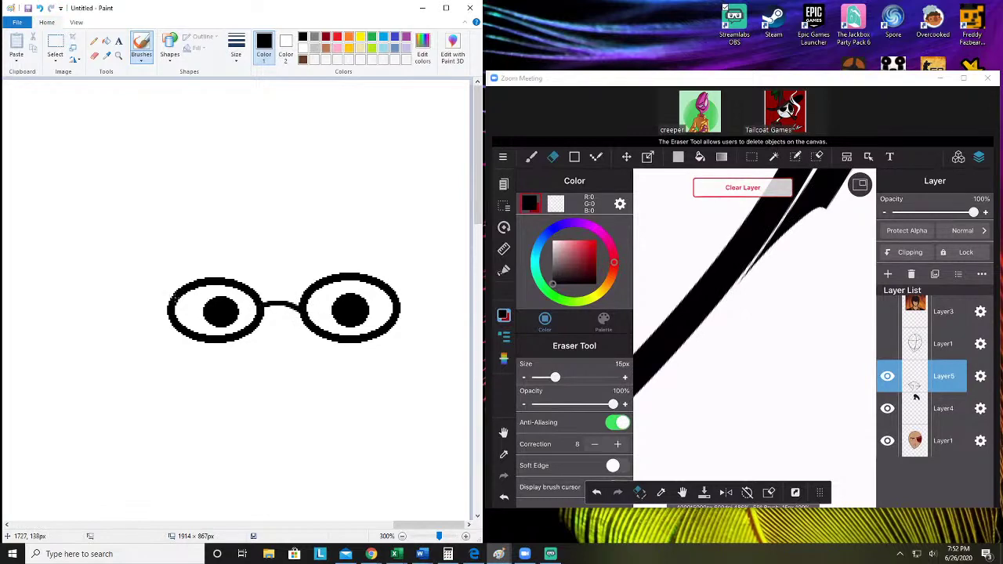
Try several head outline strokes rising from the outer edges of the glasses, undoing each one
drag(158, 307, 162, 266)
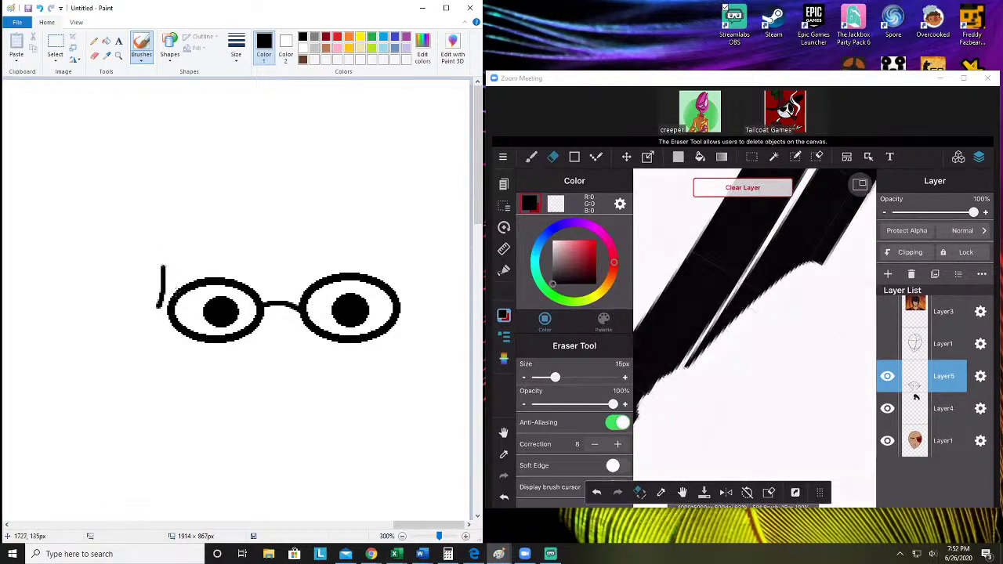
key(ctrl+z)
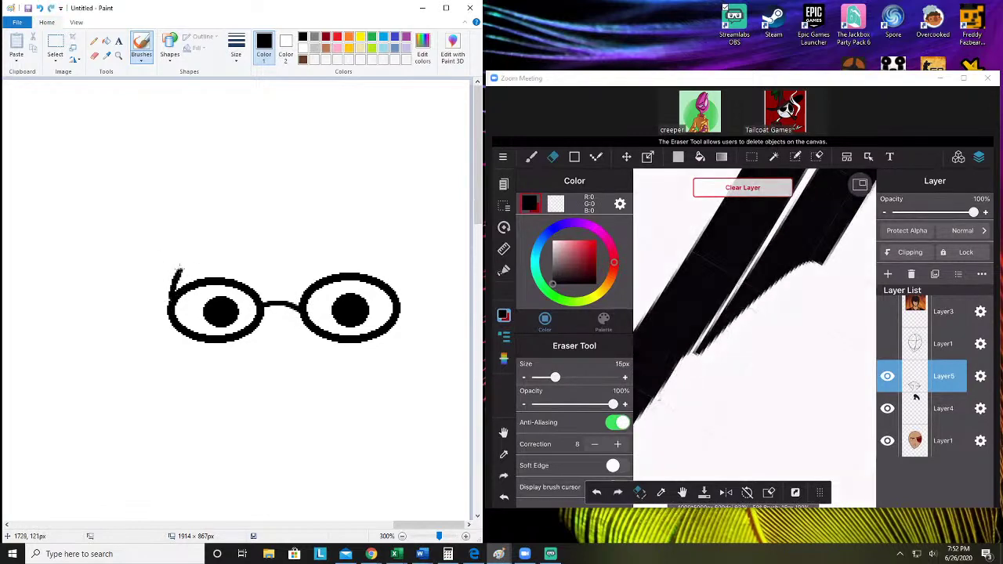
drag(178, 271, 196, 217)
key(ctrl+z)
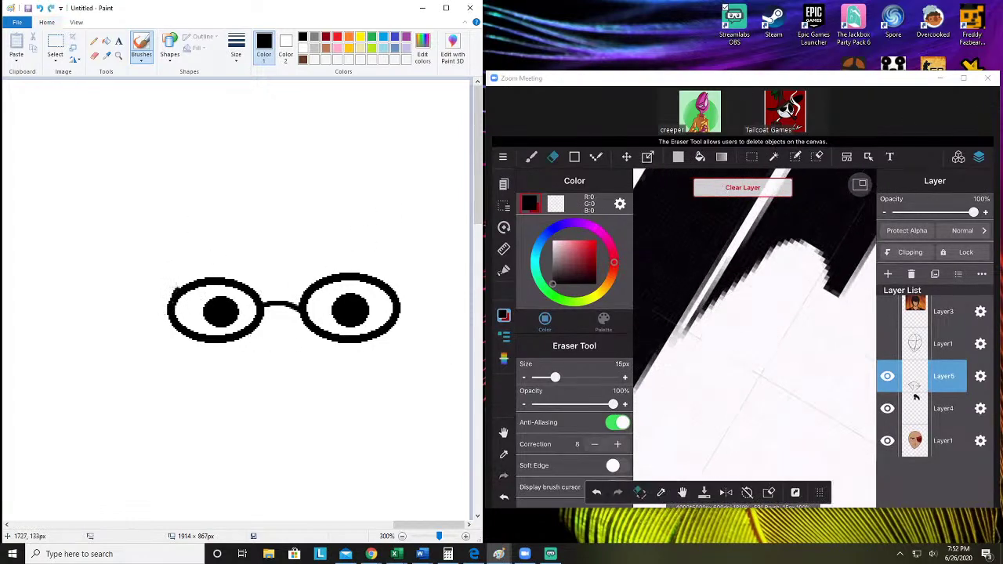
mouse_move(176, 284)
mouse_down()
mouse_move(202, 196)
mouse_move(470, 239)
mouse_up()
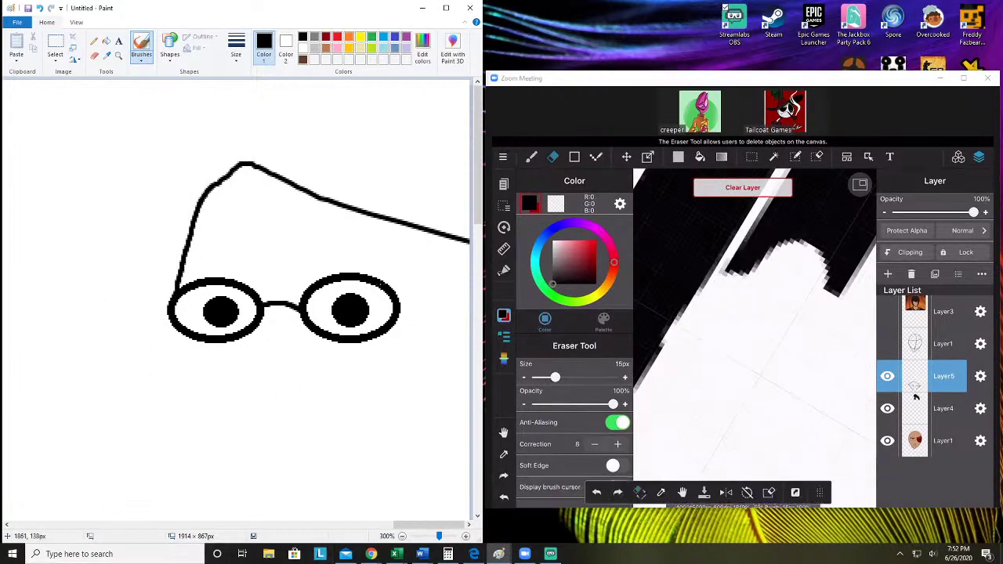
key(ctrl+z)
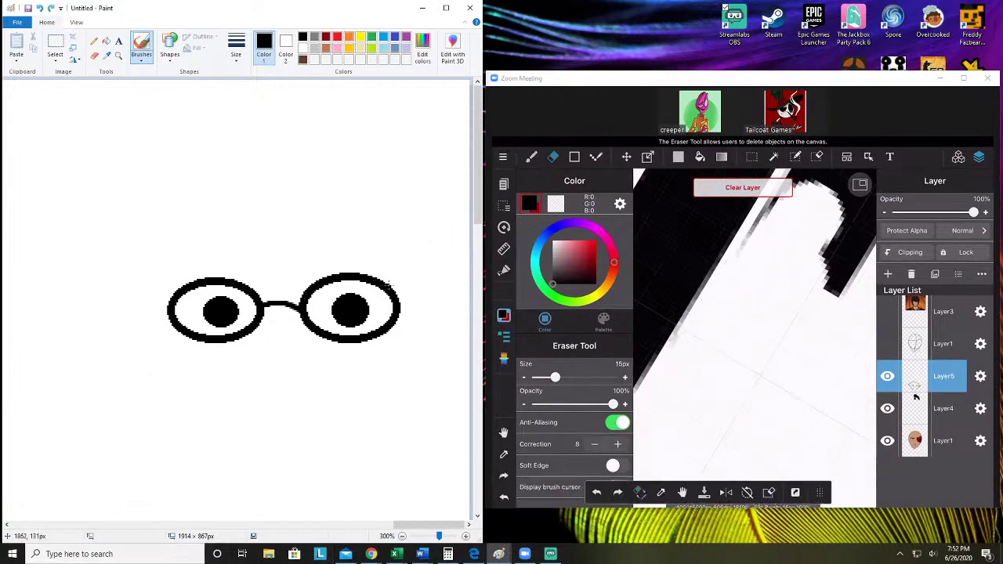
drag(389, 284, 403, 79)
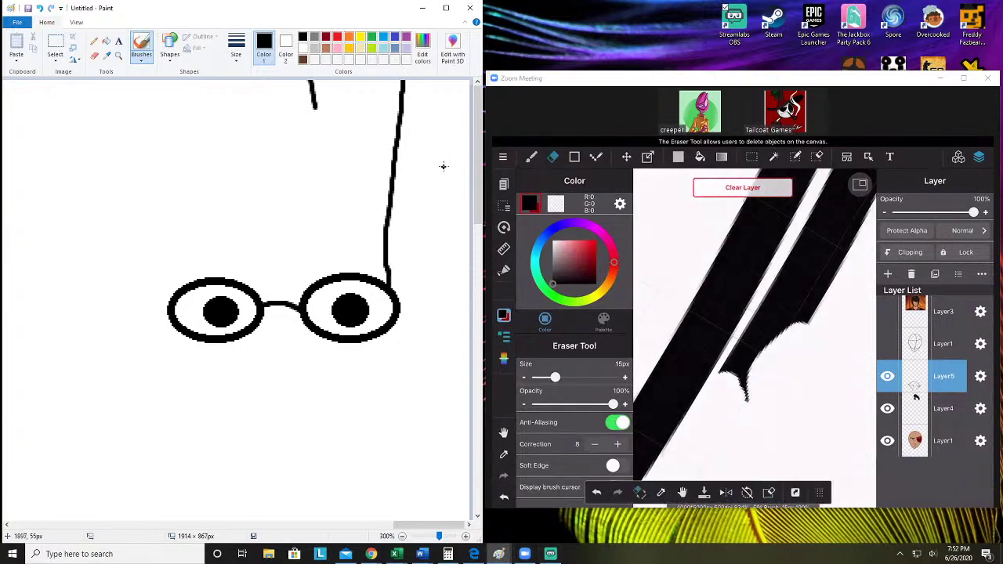
key(ctrl+z)
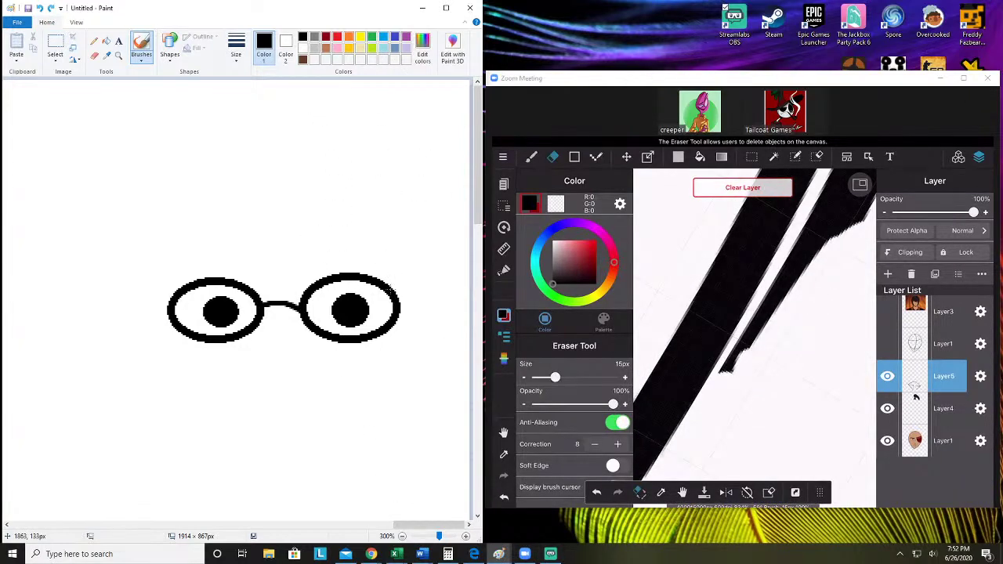
Brush a tall domed head outline from one side of the glasses to the other, and undo a line across the forehead
mouse_move(390, 298)
mouse_down()
mouse_move(382, 175)
mouse_move(353, 116)
mouse_move(289, 94)
mouse_move(206, 107)
mouse_move(183, 127)
mouse_move(168, 179)
mouse_move(174, 244)
mouse_up()
drag(170, 286, 171, 294)
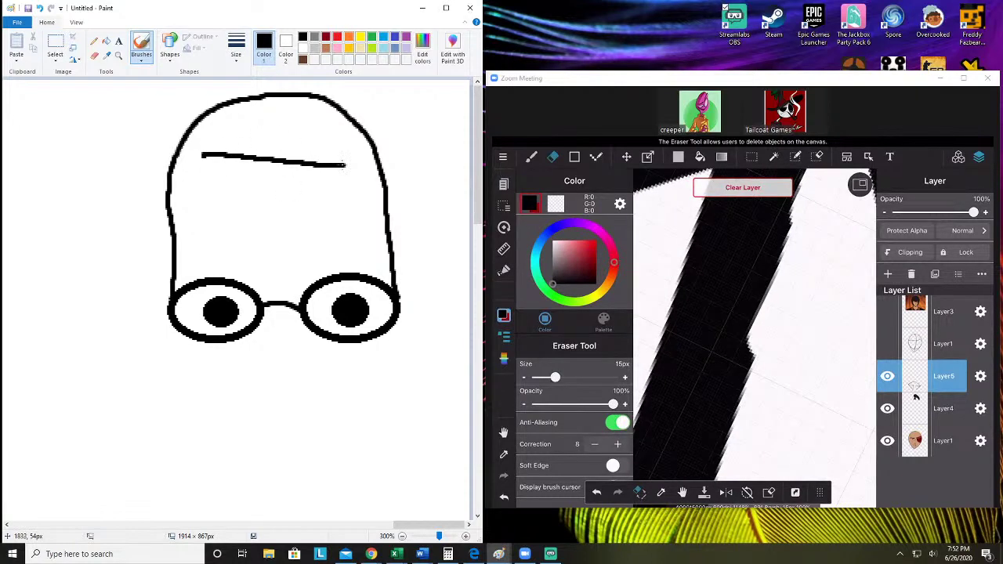
key(ctrl+z)
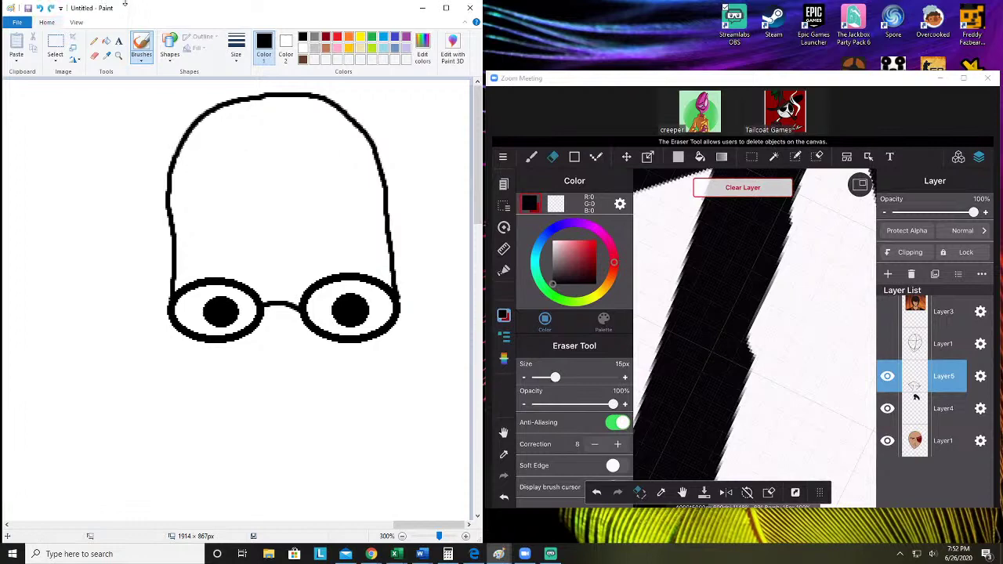
Draw a thin horizontal rectangle across the forehead as a solid black bar
click(170, 52)
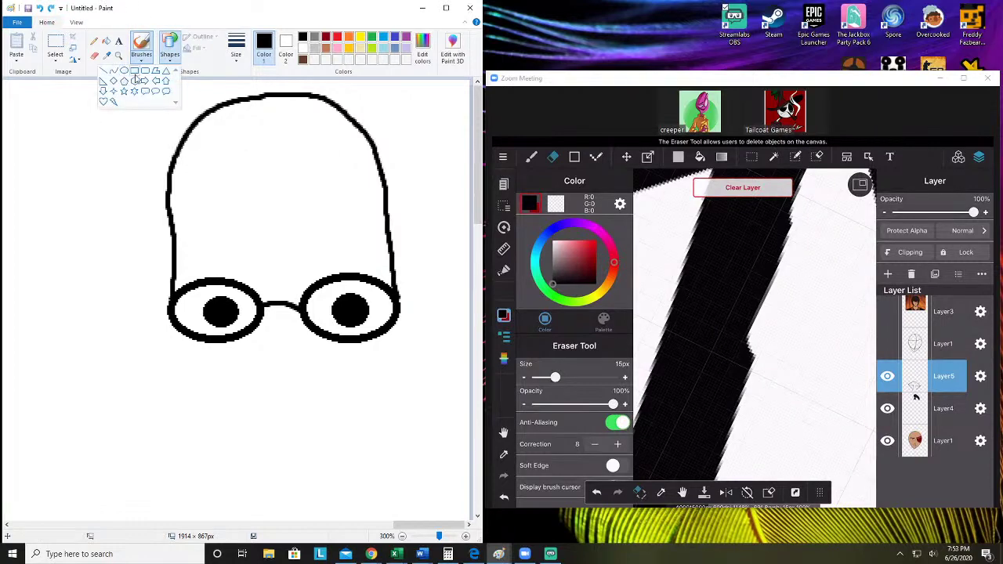
click(135, 72)
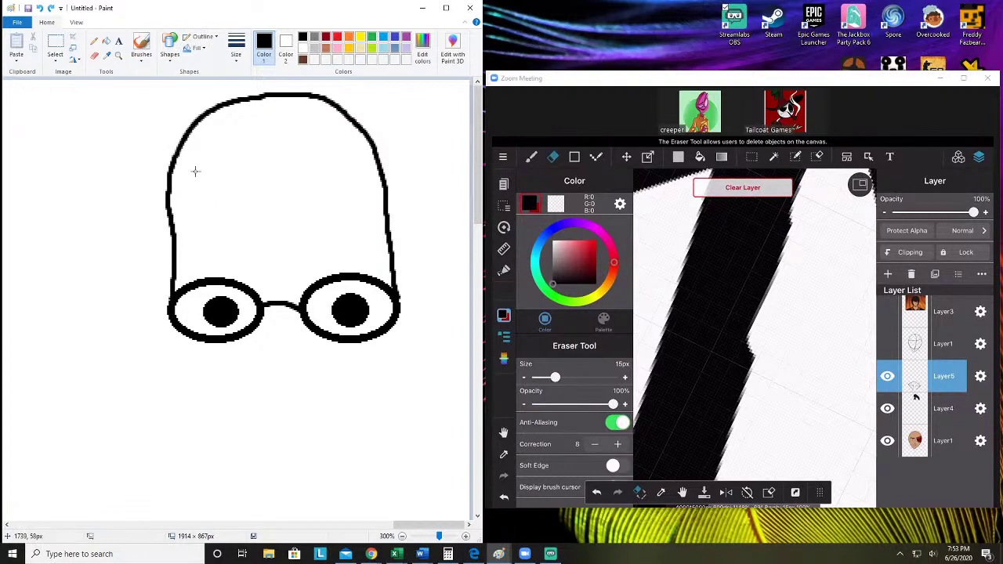
drag(194, 174, 361, 187)
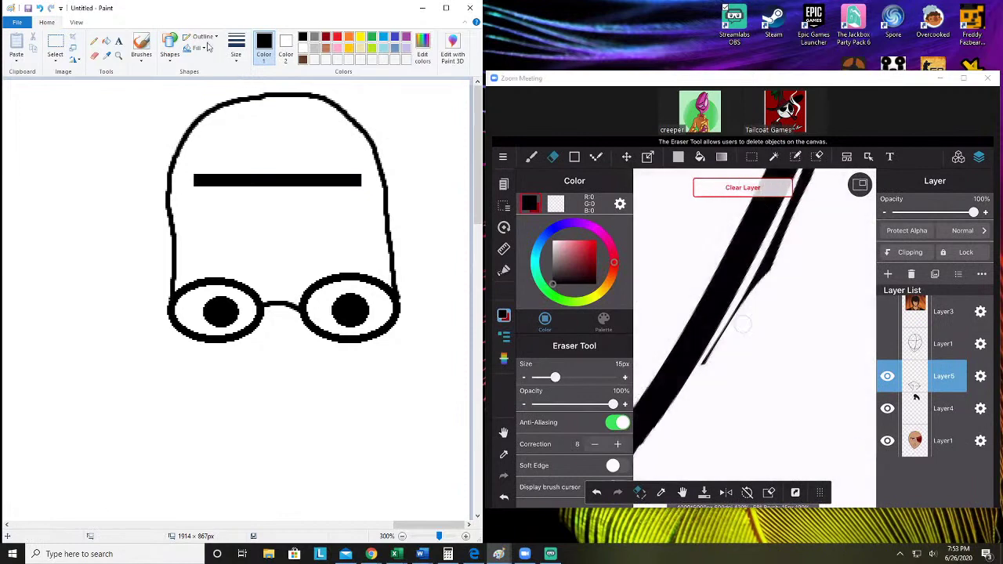
Try drawing a triangle below the forehead bar and discard it
click(169, 44)
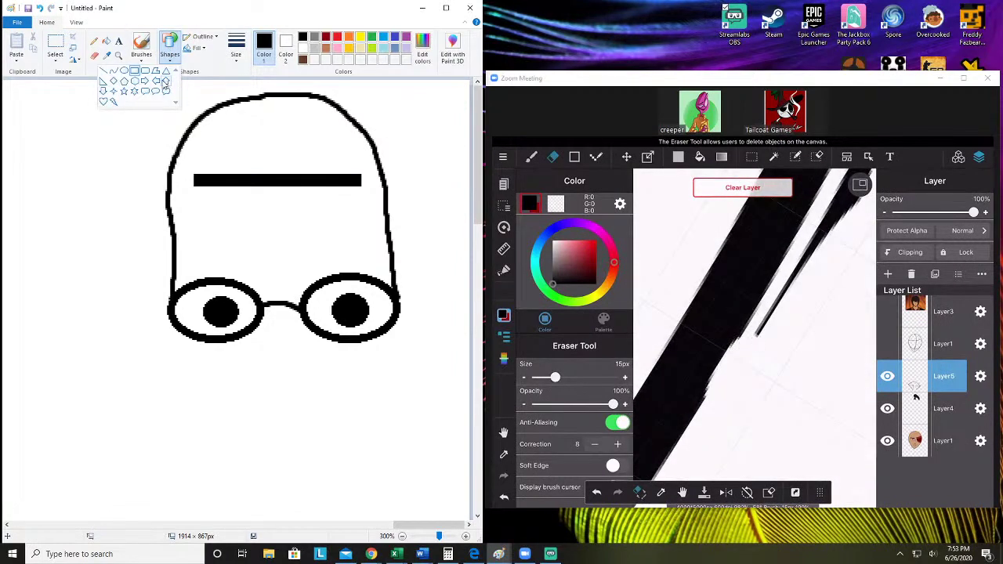
click(166, 71)
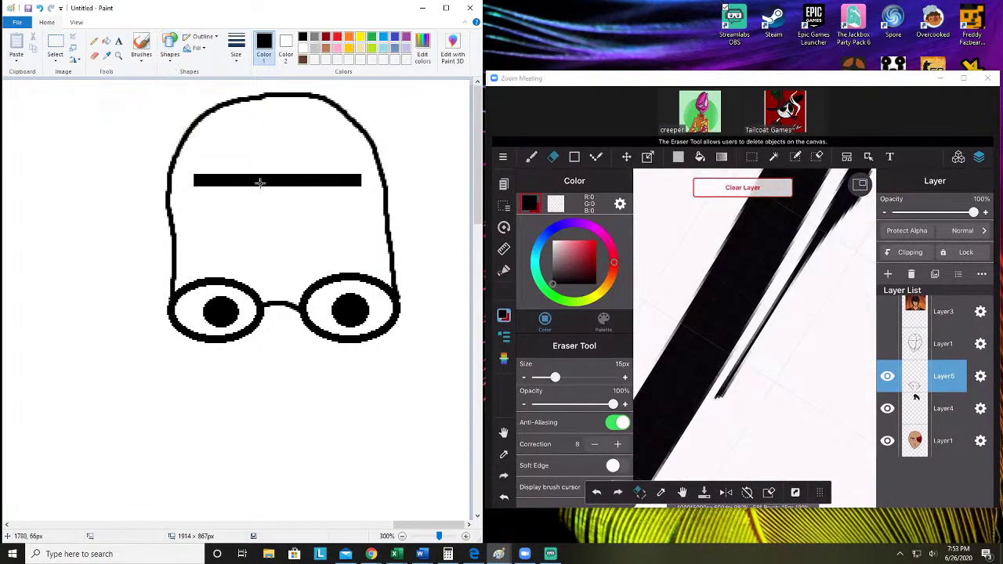
mouse_move(276, 196)
mouse_down()
mouse_move(275, 220)
mouse_move(246, 229)
mouse_move(284, 247)
mouse_up()
mouse_move(290, 249)
mouse_down()
mouse_move(293, 260)
mouse_move(264, 97)
mouse_move(238, 138)
mouse_move(244, 169)
mouse_up()
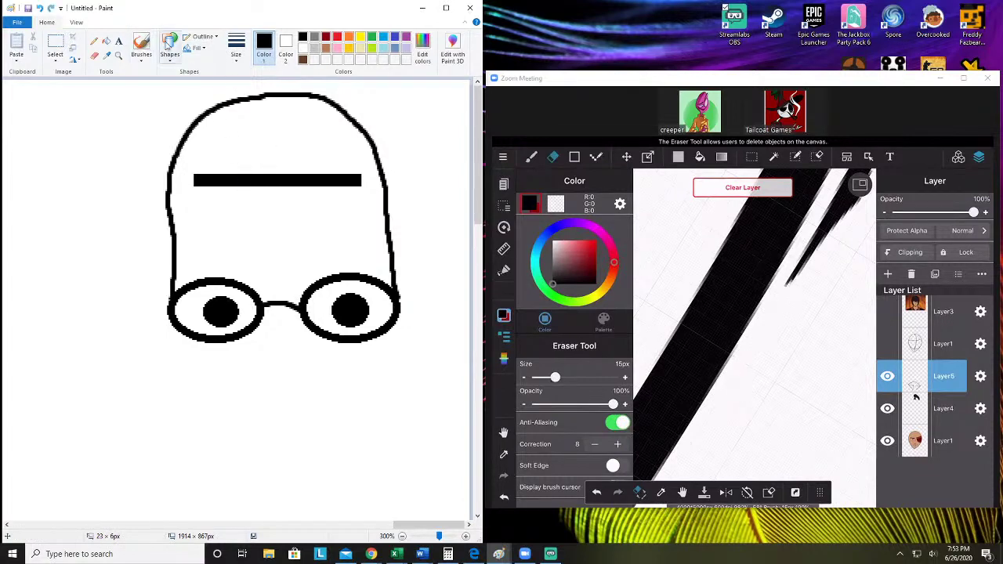
Draw a down arrow shape hanging from the middle of the forehead bar and pointing between the eyes
click(170, 49)
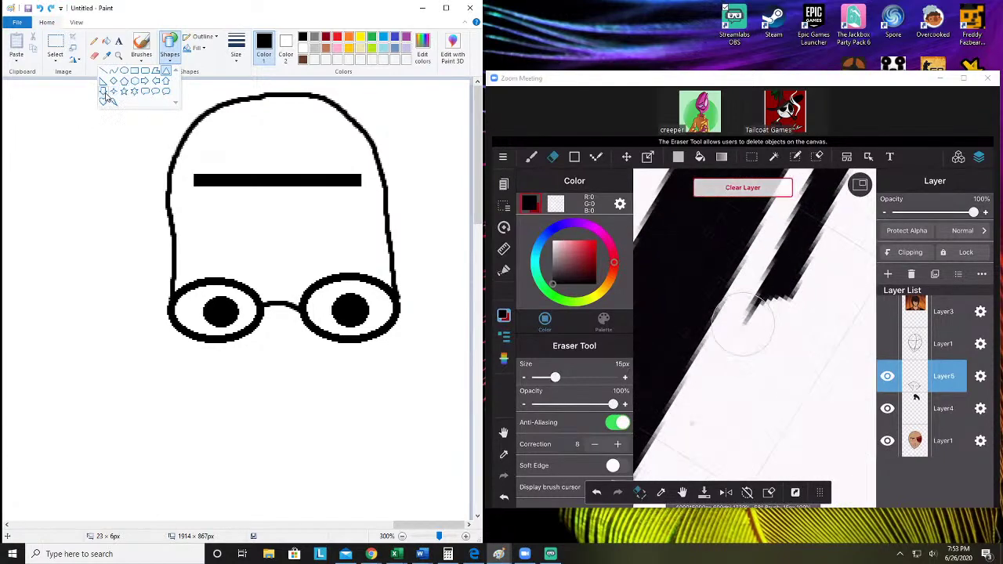
click(115, 91)
mouse_move(247, 143)
mouse_down()
mouse_move(311, 215)
mouse_move(284, 202)
mouse_move(282, 225)
mouse_up()
click(308, 139)
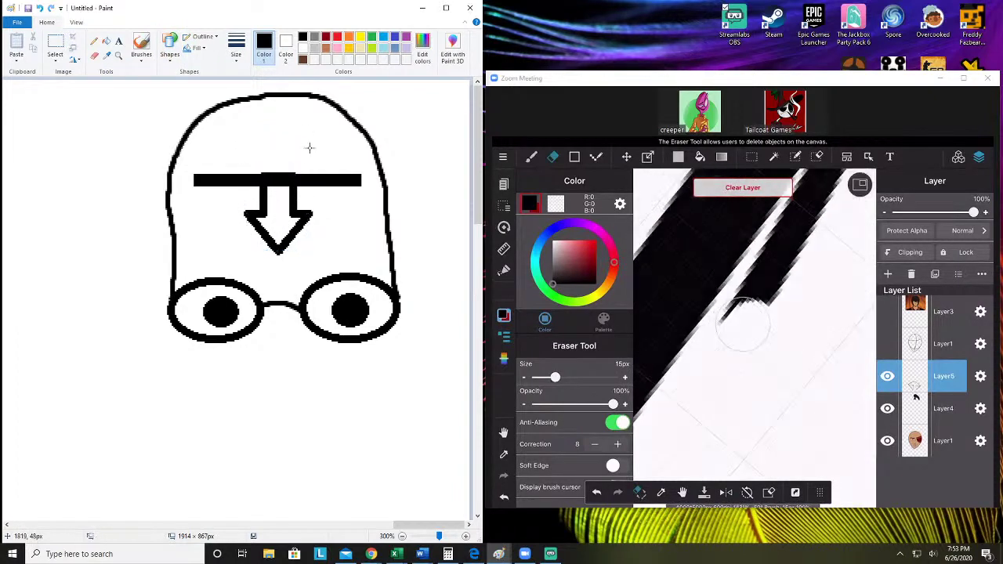
Draw a narrow upright rectangle beside the arrow's left edge, joining its left wing to the forehead bar
click(170, 47)
click(126, 72)
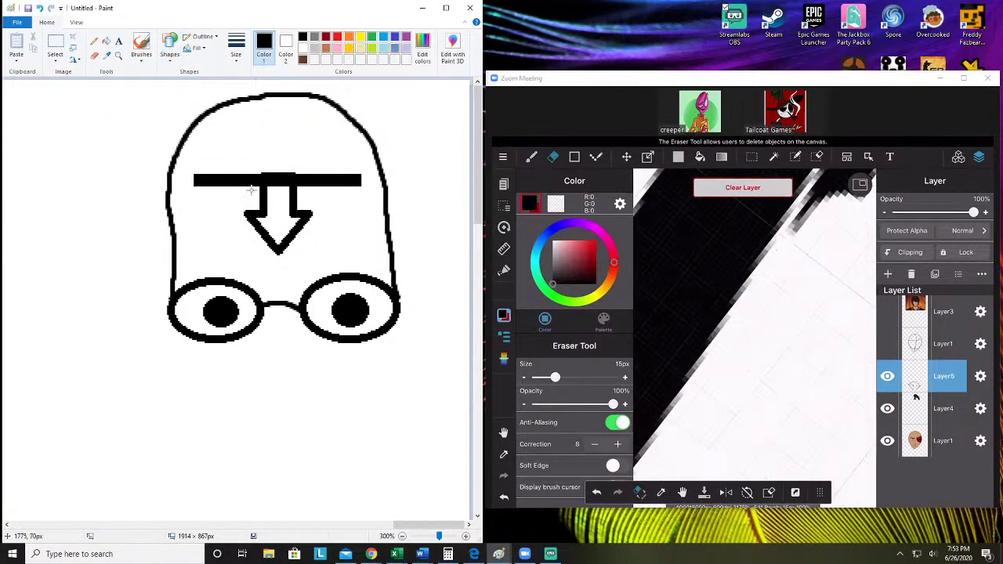
mouse_move(243, 173)
mouse_down()
mouse_move(249, 216)
mouse_move(259, 216)
mouse_move(251, 200)
mouse_up()
click(291, 146)
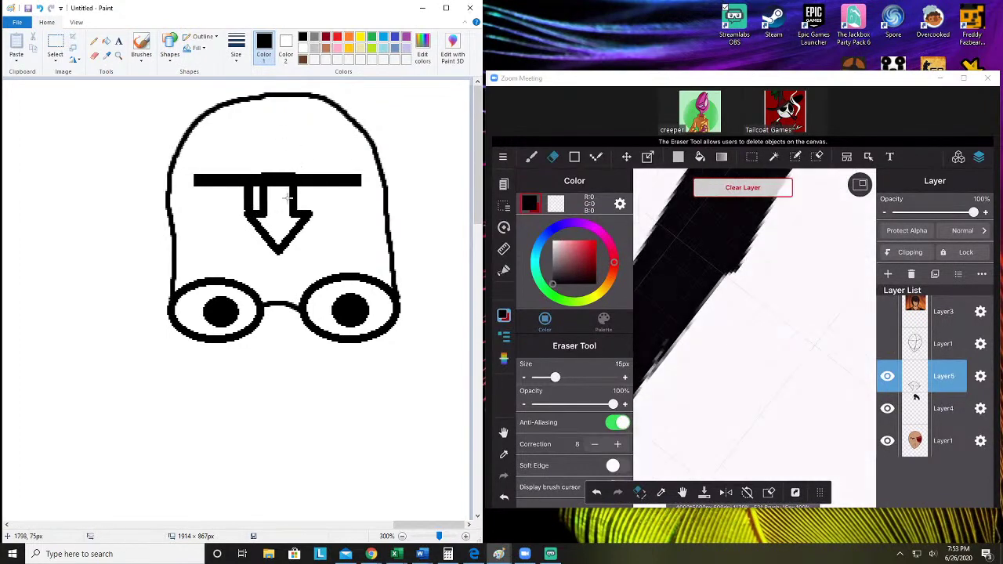
Draw a matching upright rectangle about 5 × 21 px along the arrow's right side, discarding the smaller attempts
mouse_move(317, 186)
mouse_down()
mouse_move(302, 205)
mouse_move(312, 207)
mouse_move(308, 197)
mouse_up()
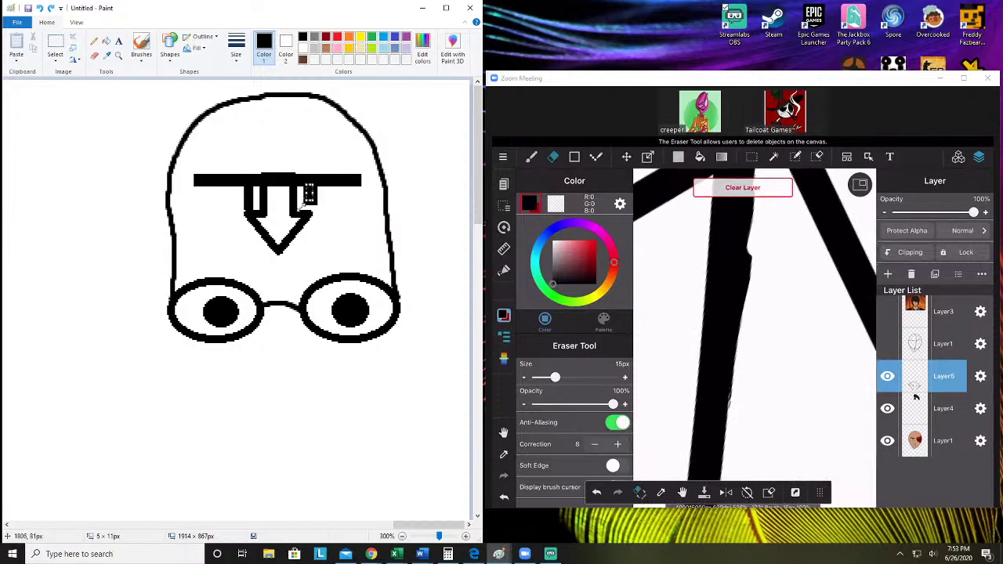
key(Delete)
key(ctrl+z)
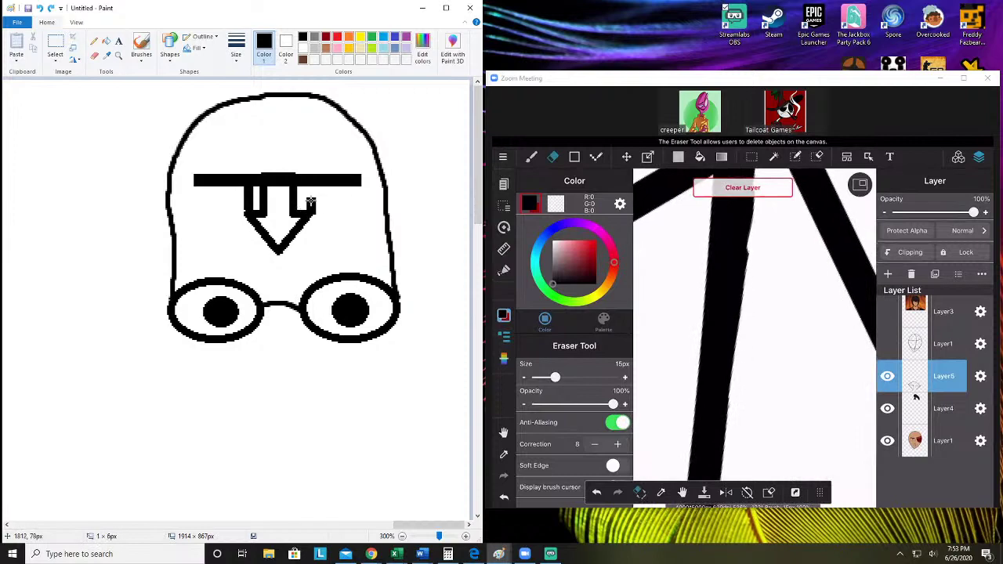
drag(310, 210, 304, 178)
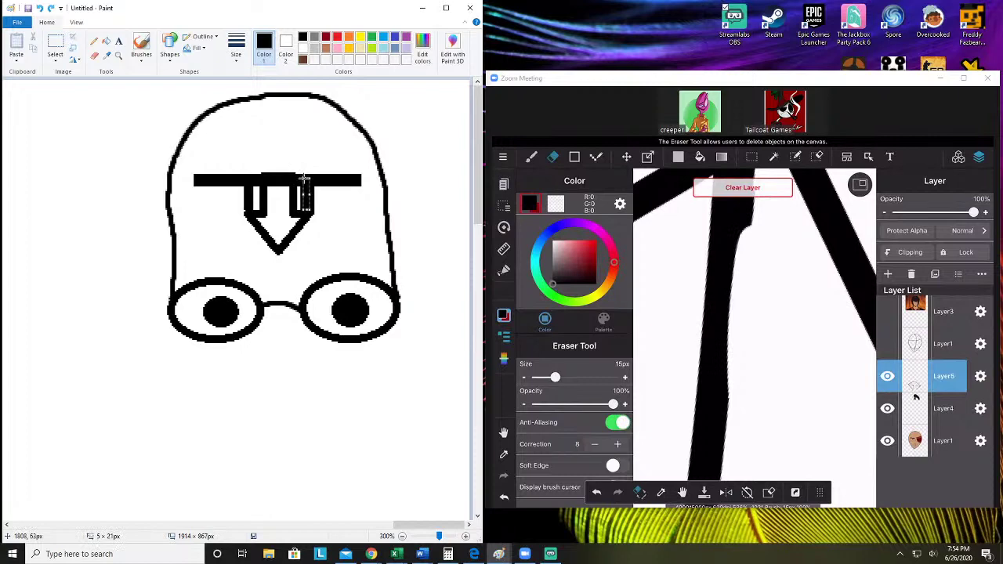
Fill the down arrow and the two narrow rectangles beside it solid black below the forehead bar
click(372, 145)
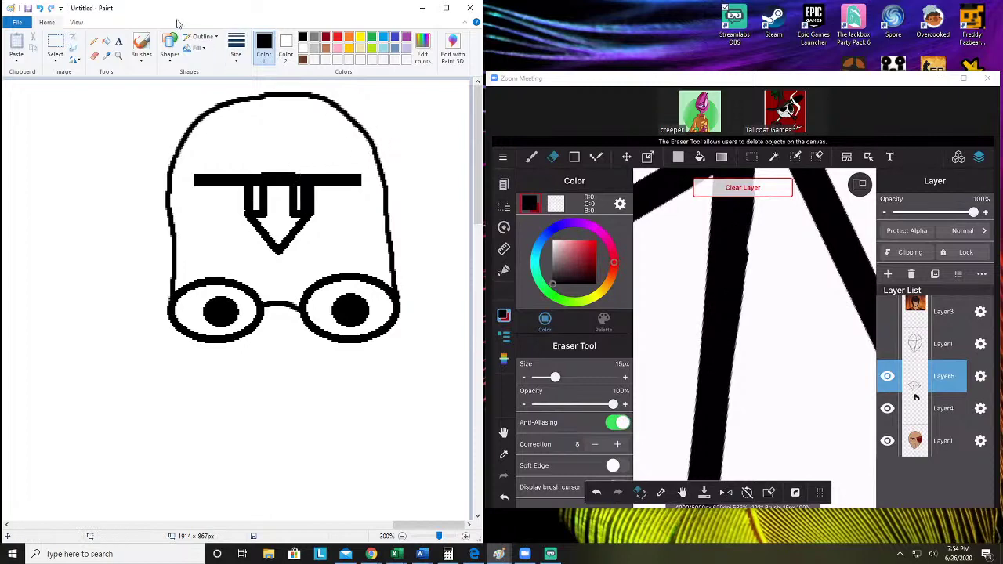
click(107, 41)
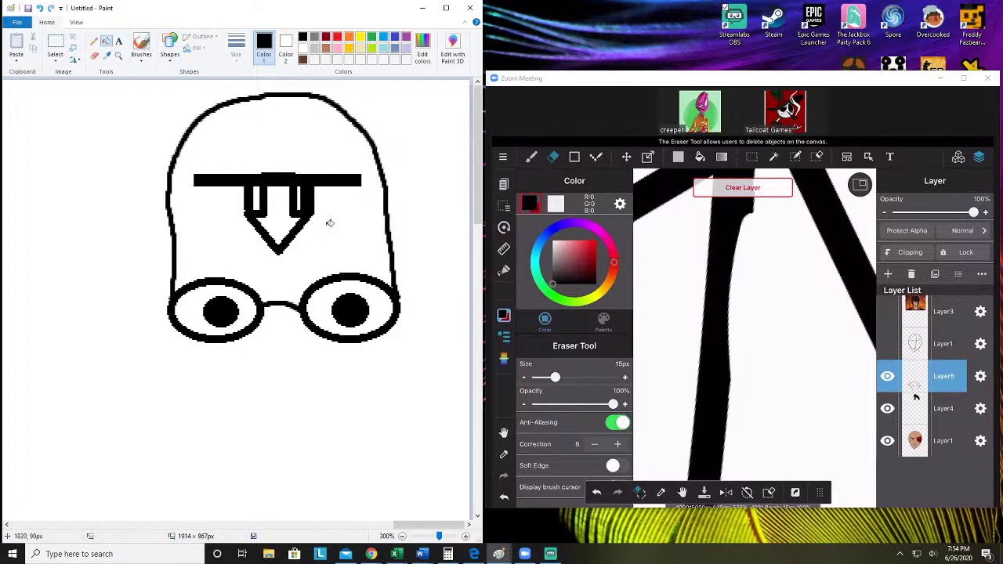
click(285, 223)
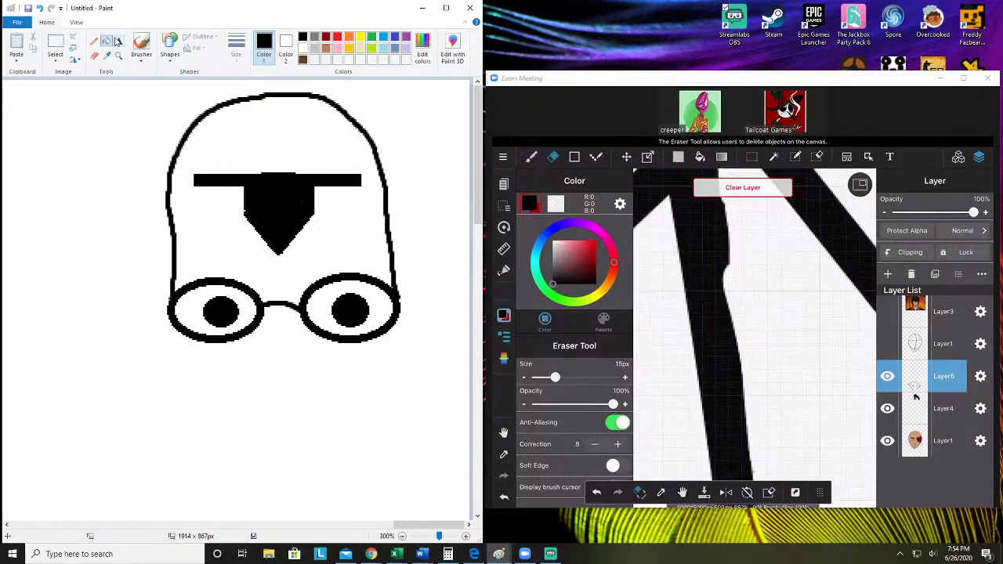
click(141, 47)
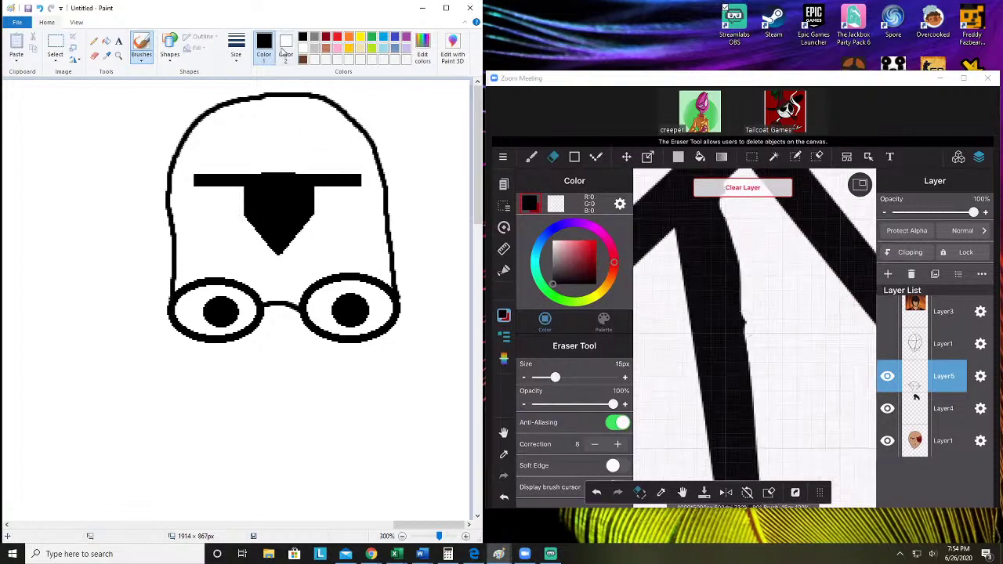
click(285, 47)
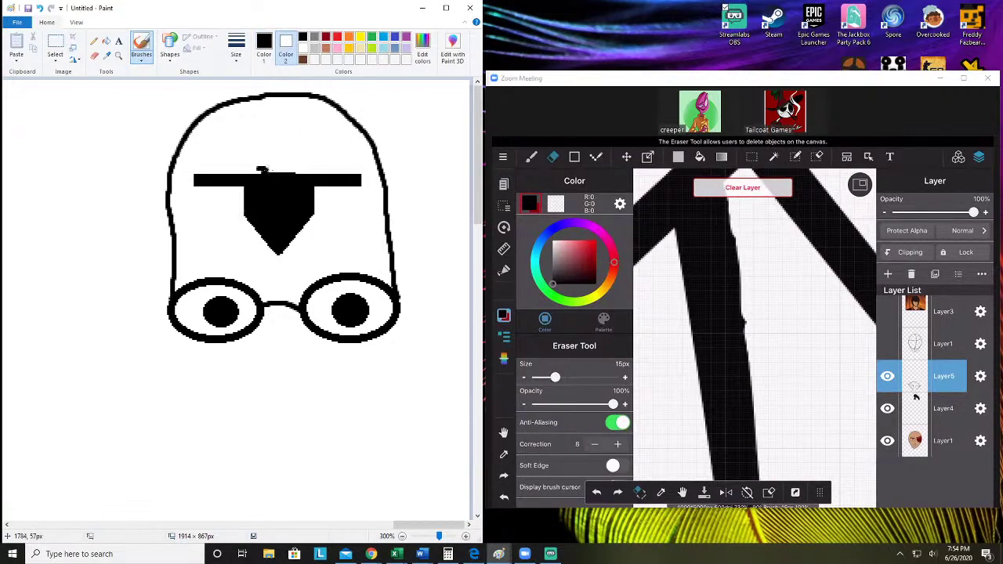
click(264, 45)
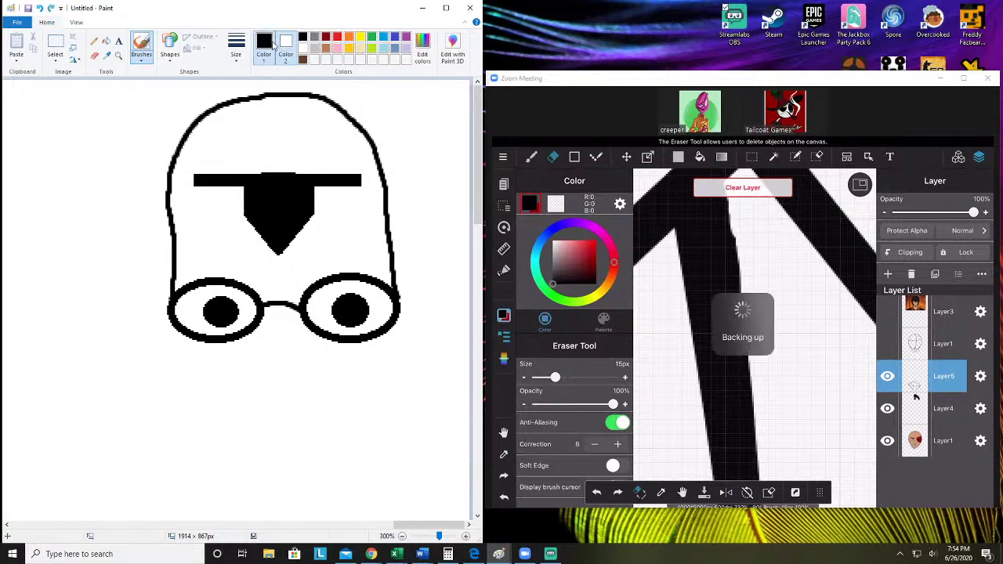
Draw a white rectangle about 75 × 11 px just above the forehead bar to cover the bump on its upper edge
click(167, 48)
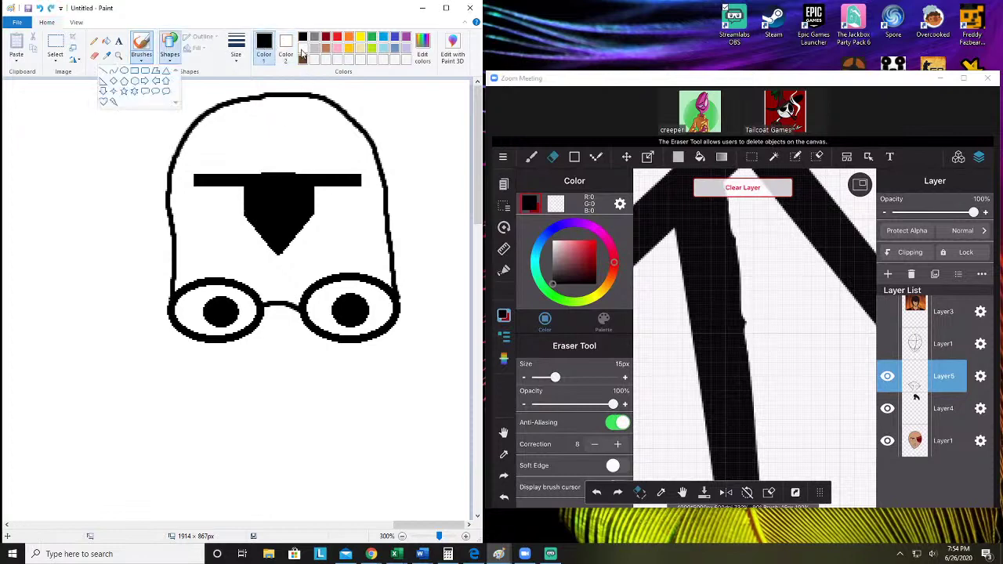
click(302, 48)
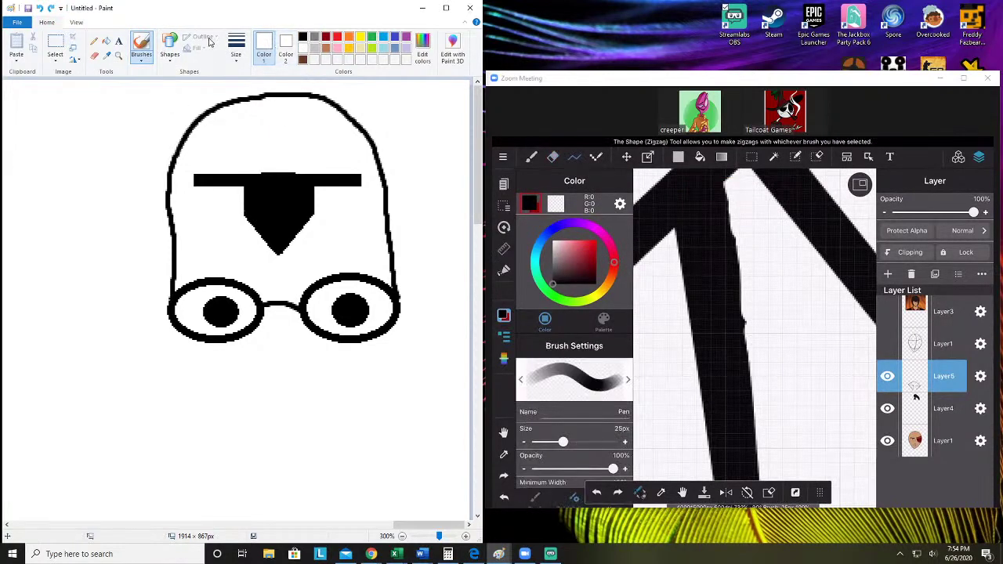
click(169, 48)
click(145, 72)
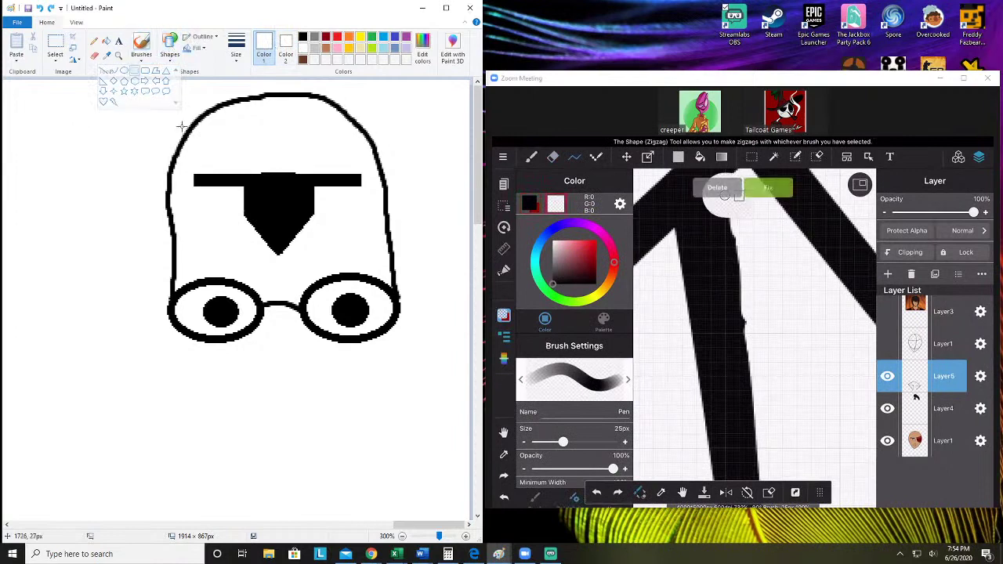
drag(212, 145, 336, 167)
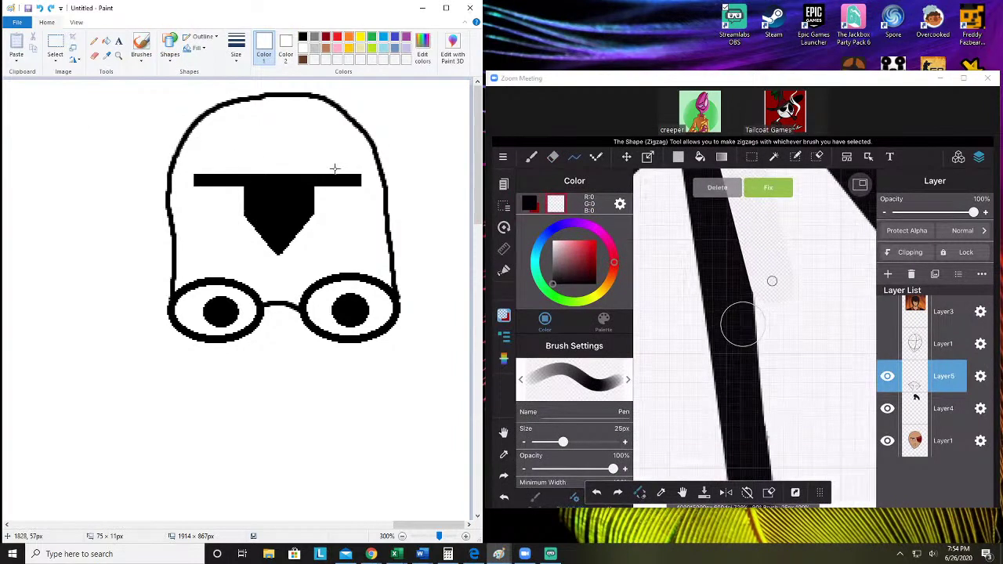
click(436, 227)
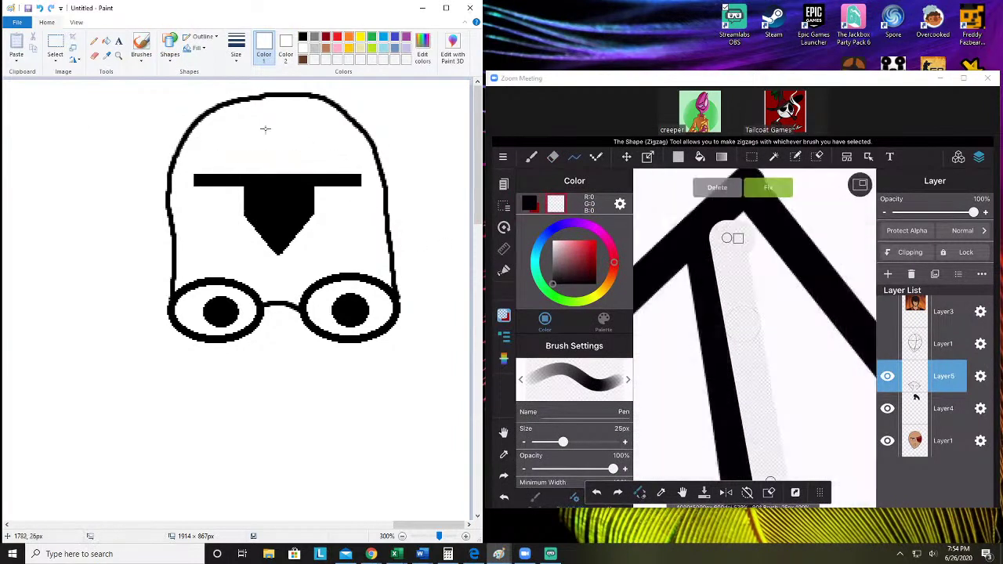
Trim both sides of the black arrow with narrow white upright rectangles about 44 to 50 px tall, leaving a slim pointed stem
drag(313, 262, 319, 217)
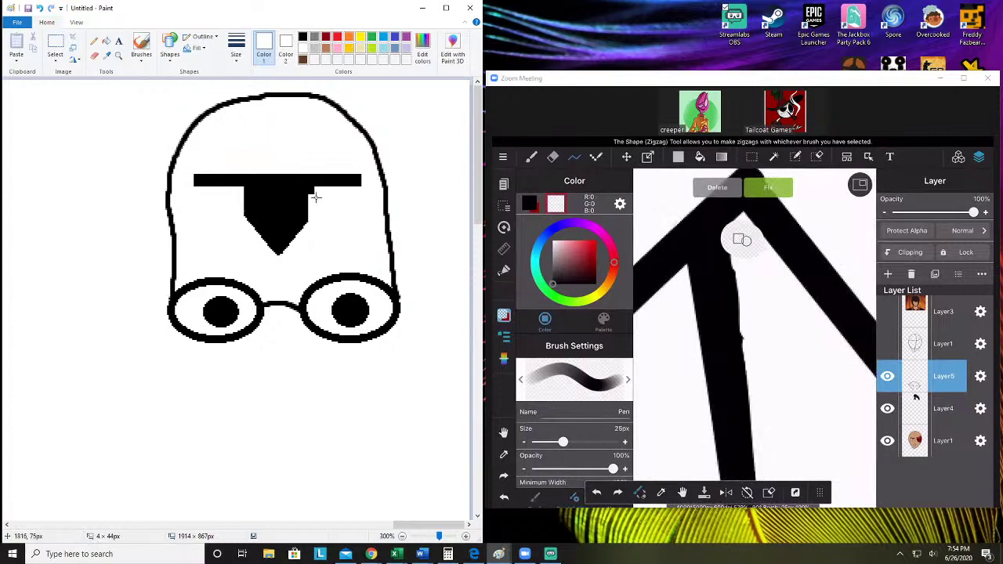
click(241, 252)
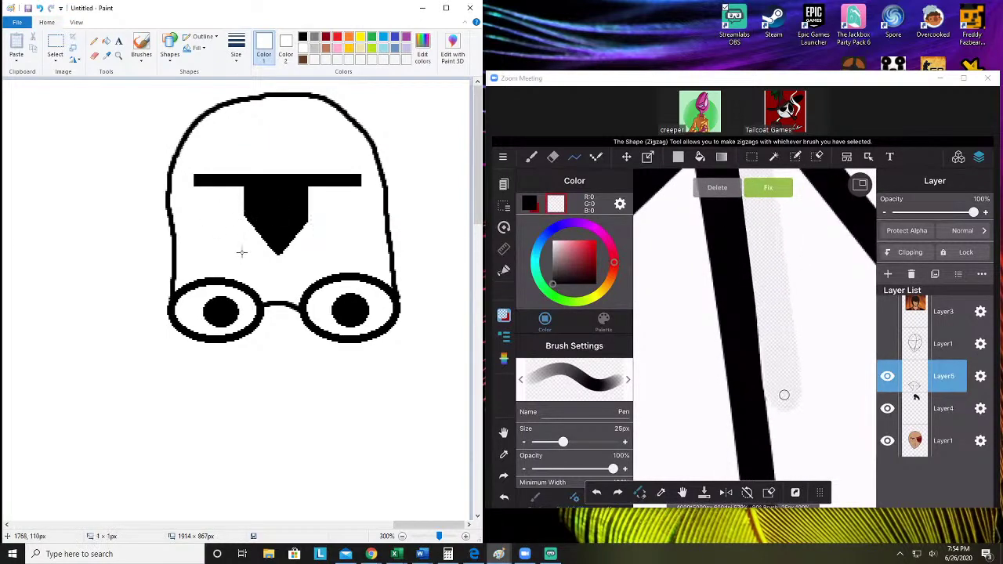
mouse_move(242, 252)
mouse_down()
mouse_move(248, 265)
mouse_move(248, 190)
mouse_up()
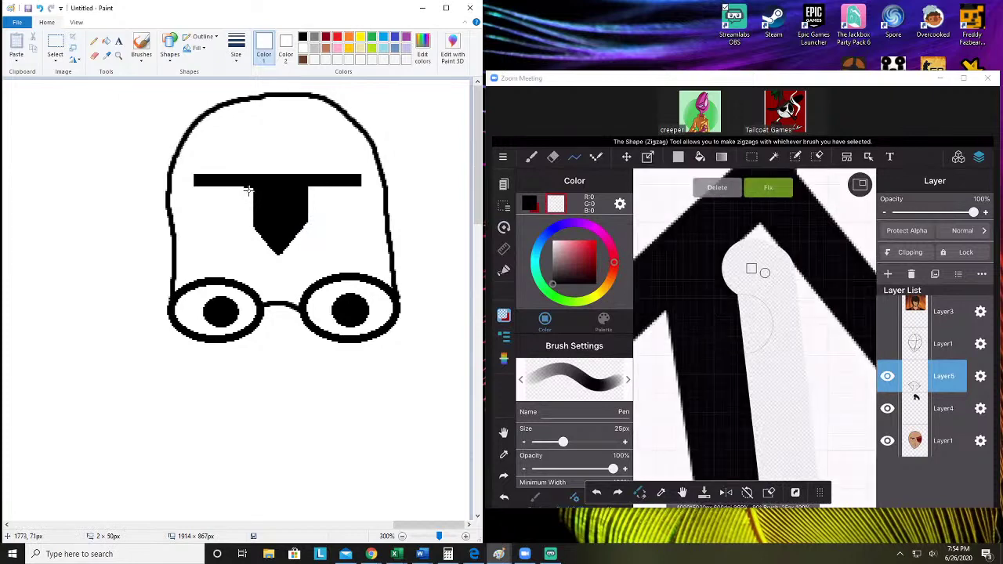
drag(304, 234, 305, 190)
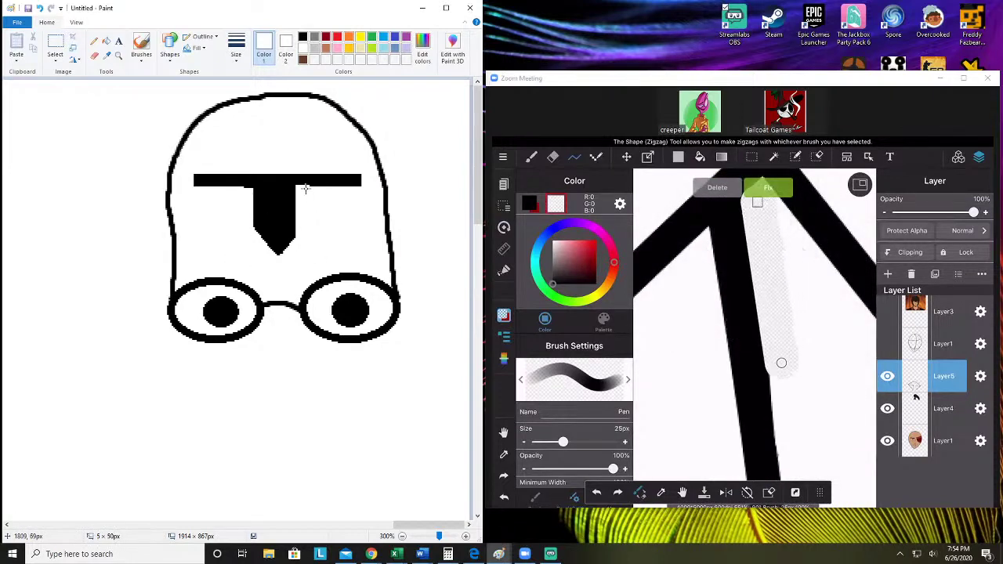
mouse_move(250, 250)
mouse_down()
mouse_move(250, 269)
mouse_move(253, 188)
mouse_up()
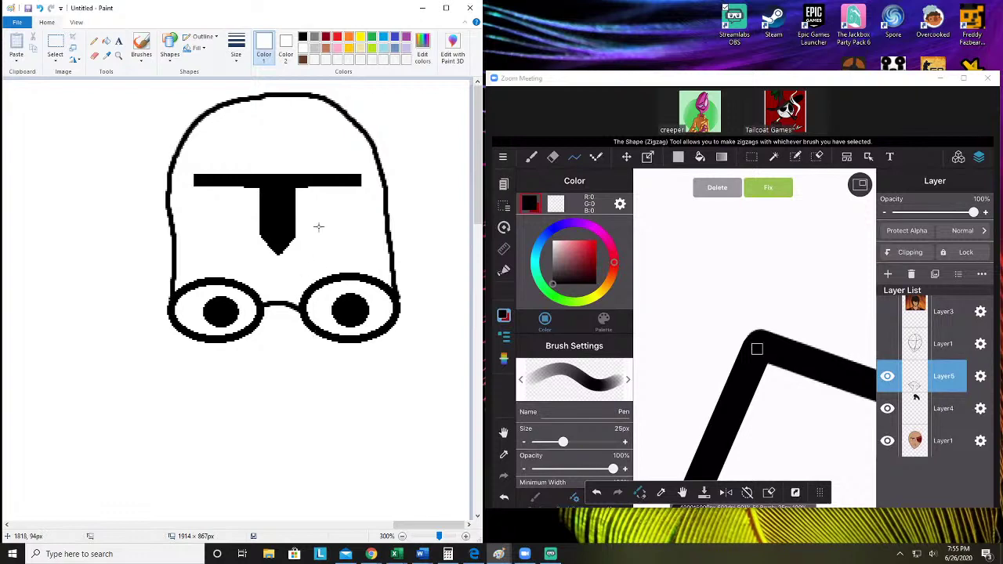
Draw an indigo rectangle between the crown of the head and the forehead bar and fill it indigo
click(395, 37)
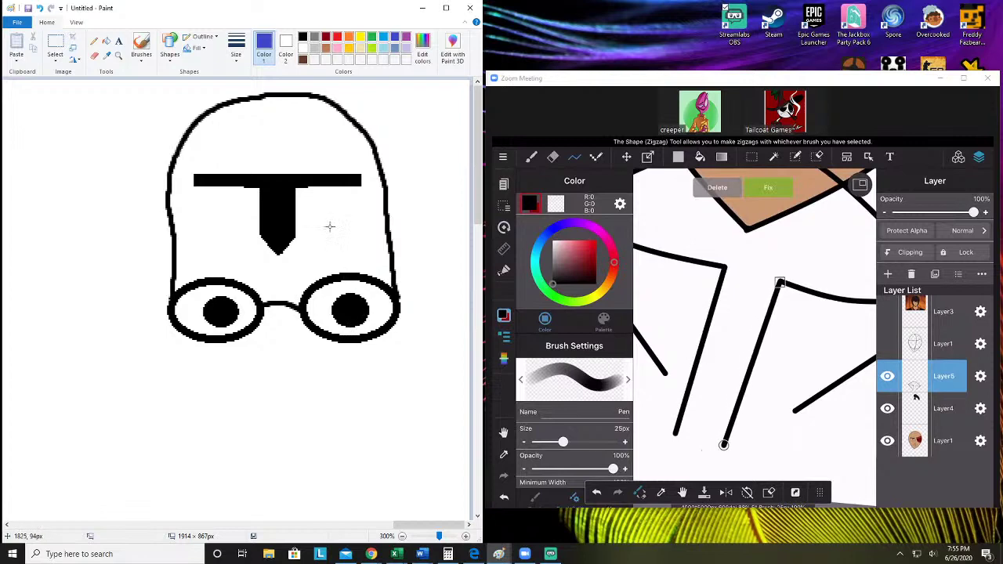
mouse_move(258, 98)
mouse_down()
mouse_move(257, 132)
mouse_move(308, 138)
mouse_move(311, 165)
mouse_move(306, 156)
mouse_up()
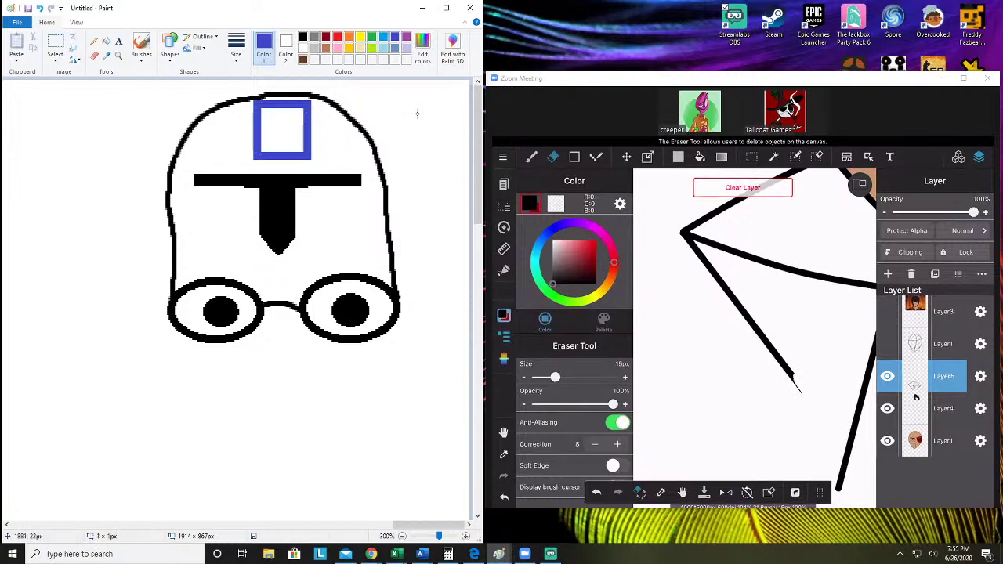
click(106, 41)
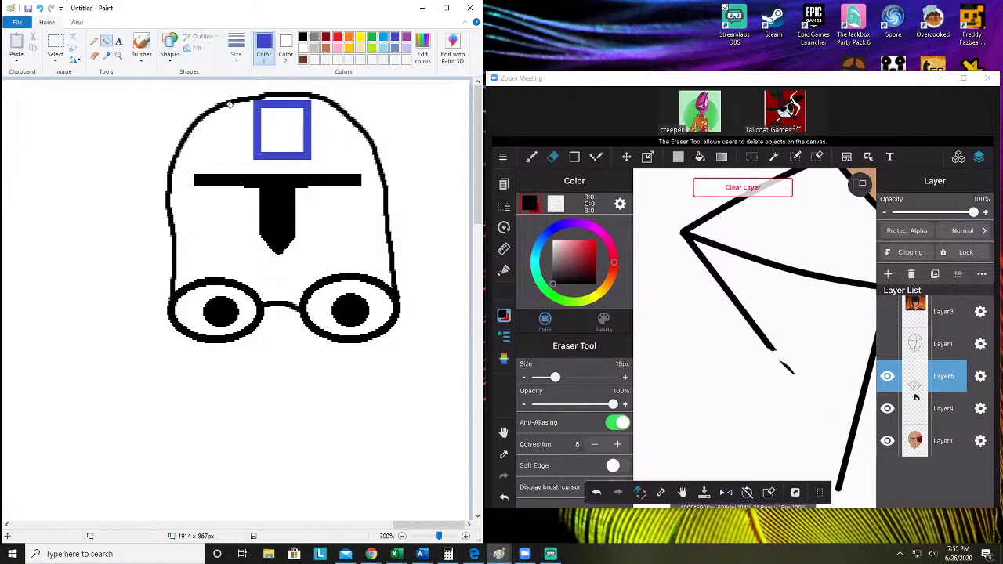
click(266, 125)
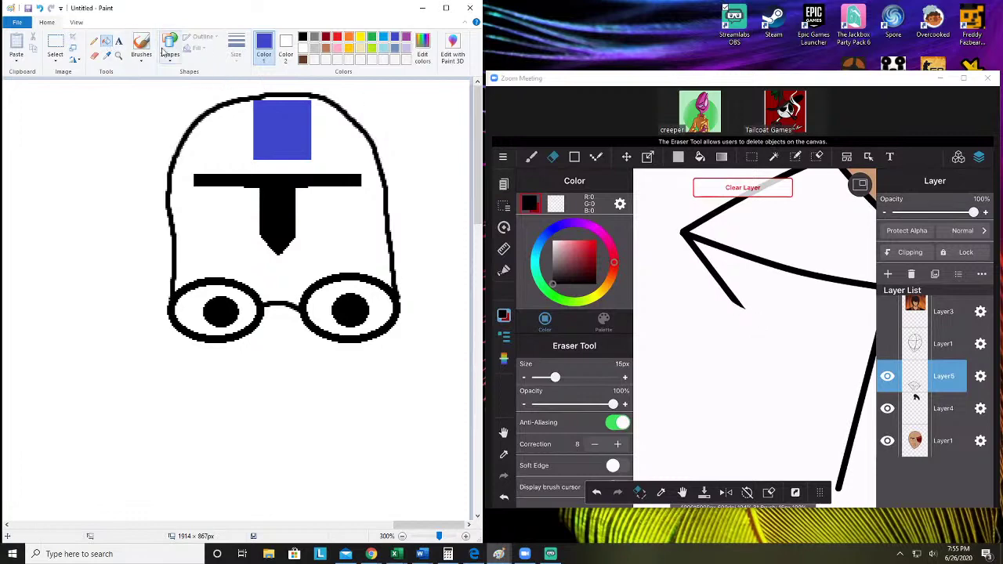
Close the gap between the indigo block and the crown outline with the brush and fill it indigo
click(141, 60)
click(149, 91)
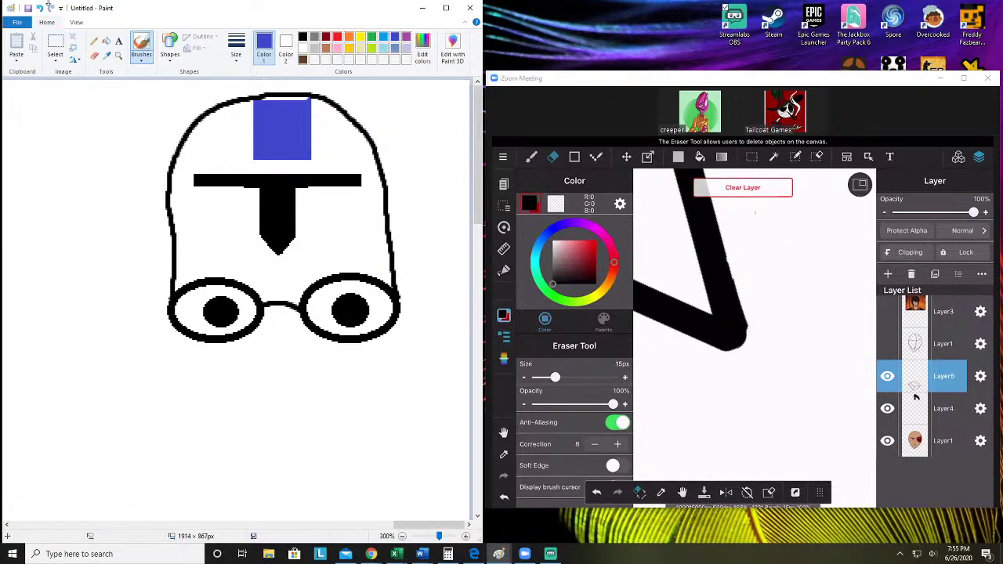
click(106, 40)
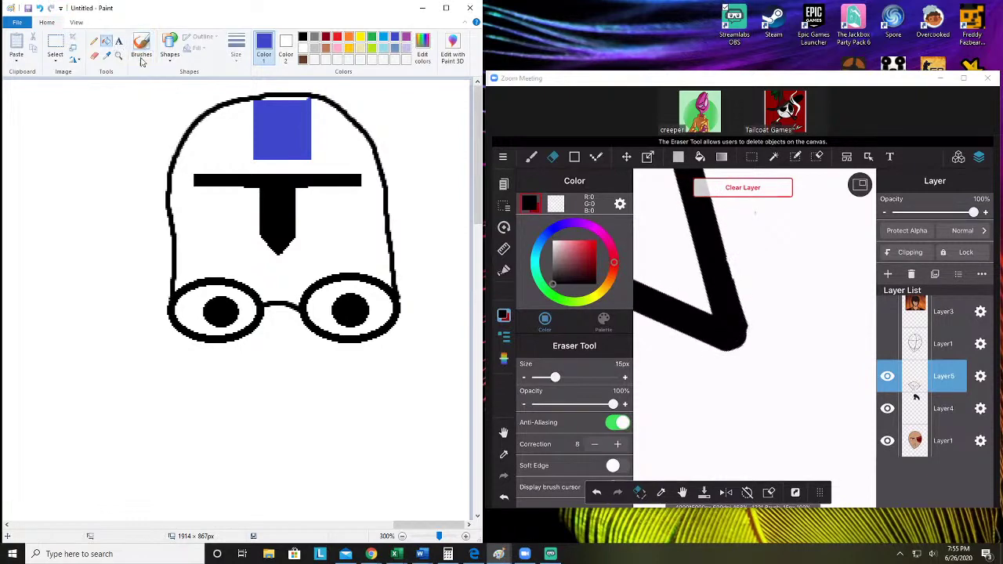
click(303, 98)
click(141, 42)
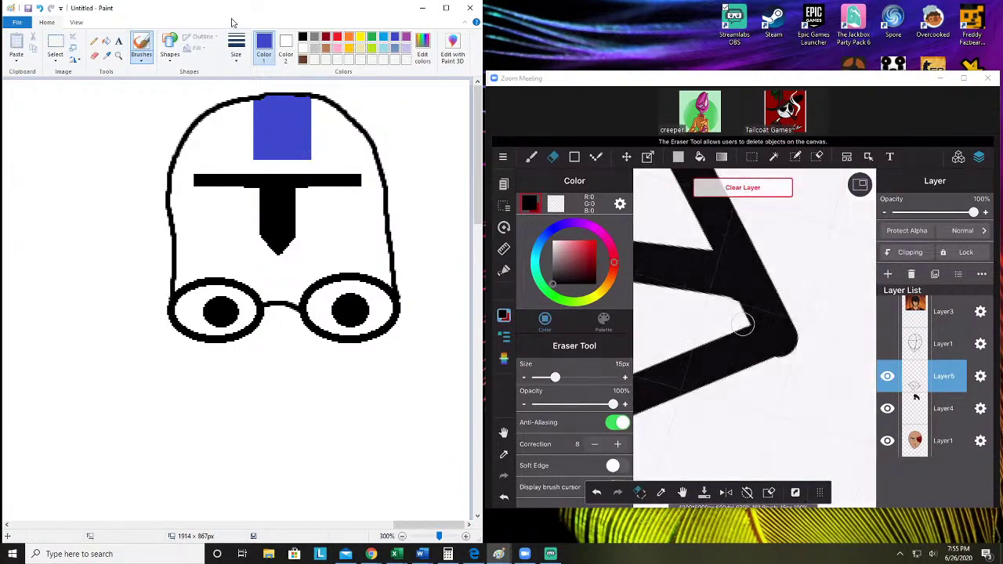
Draw a small indigo lightning bolt out of each upper side of the block, undoing a third one at its lower left
click(167, 54)
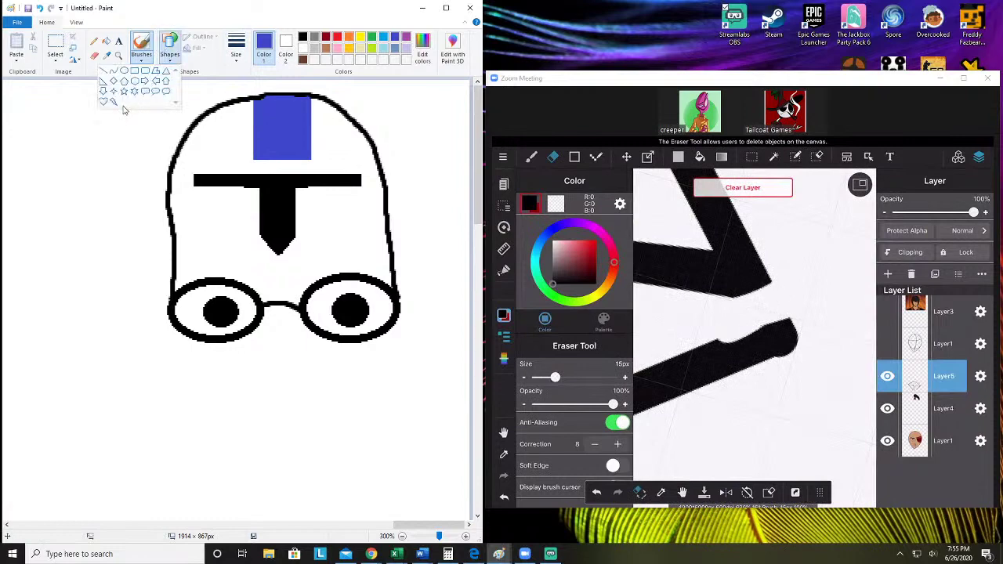
click(110, 85)
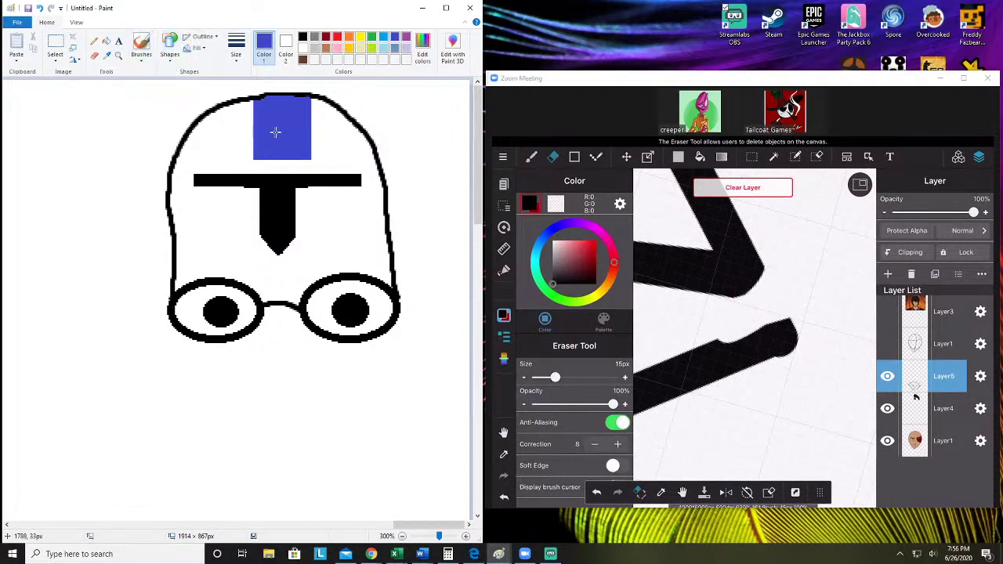
click(168, 49)
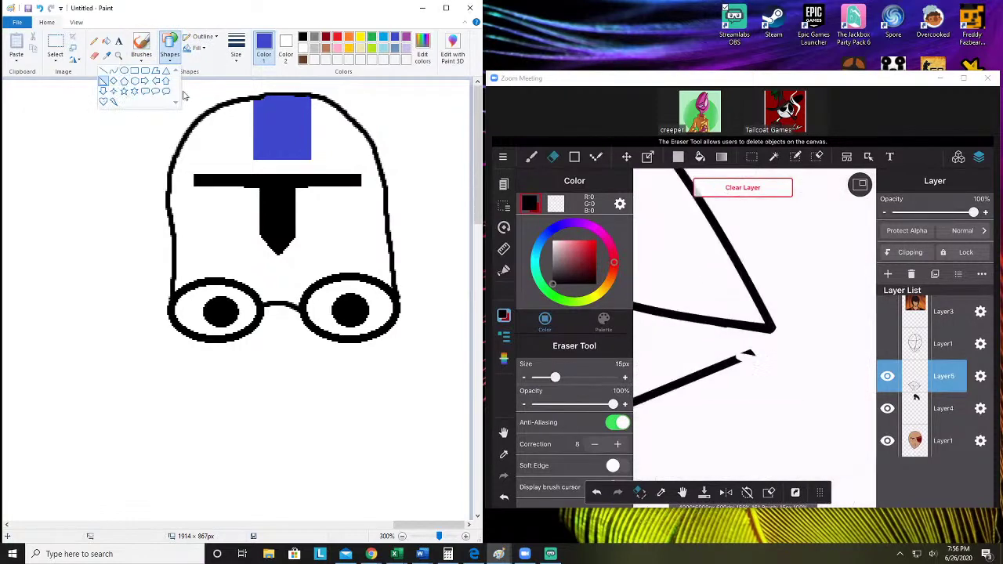
click(114, 102)
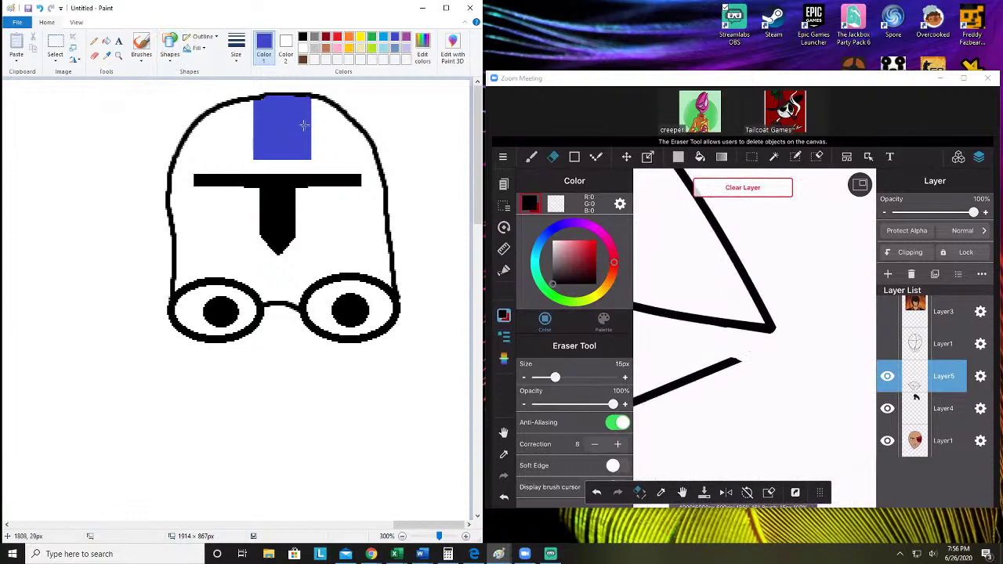
mouse_move(304, 125)
mouse_down()
mouse_move(358, 133)
mouse_move(322, 133)
mouse_move(348, 171)
mouse_move(327, 110)
mouse_up()
click(261, 115)
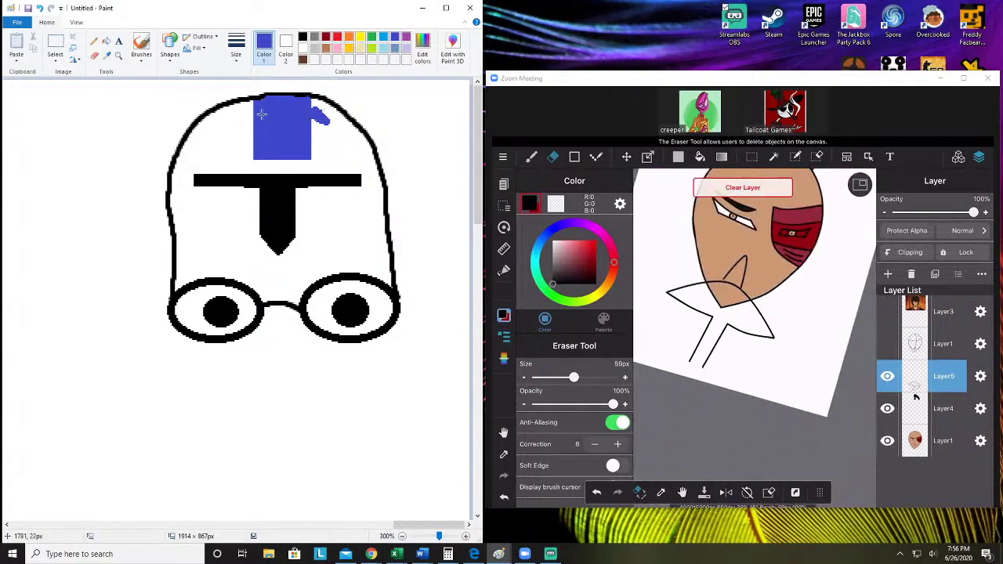
drag(258, 114, 242, 130)
mouse_move(254, 154)
mouse_down()
mouse_move(215, 159)
mouse_move(220, 130)
mouse_up()
key(ctrl+z)
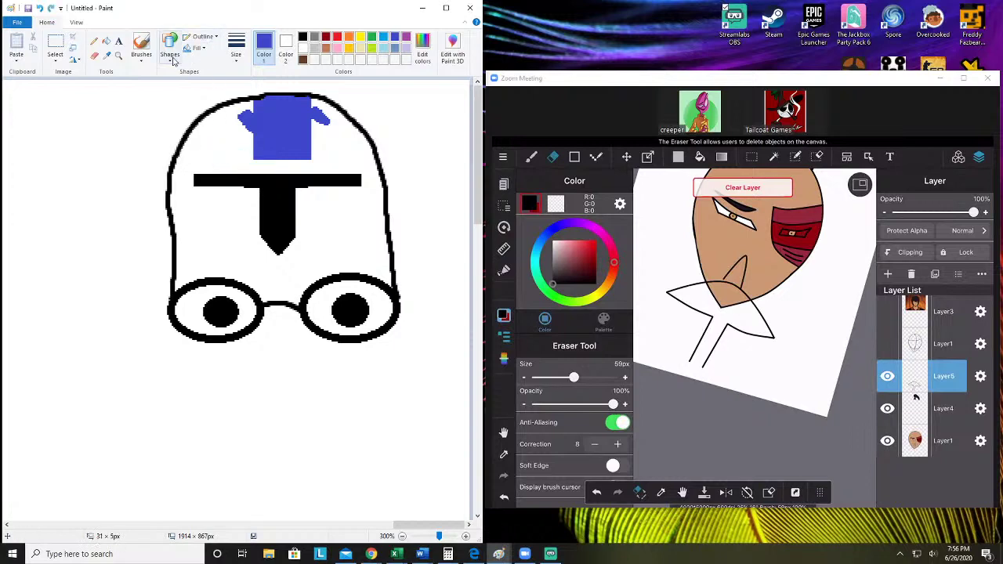
Draw a long, flat indigo right triangle out from the block's lower right corner, and discard a left-hand attempt about 32 × 4 px
click(181, 62)
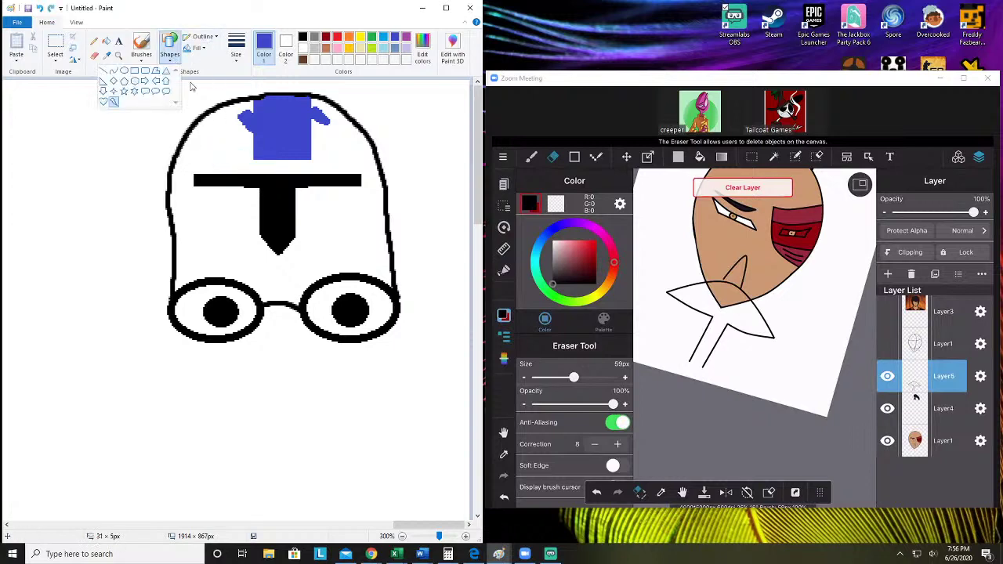
click(108, 92)
click(167, 48)
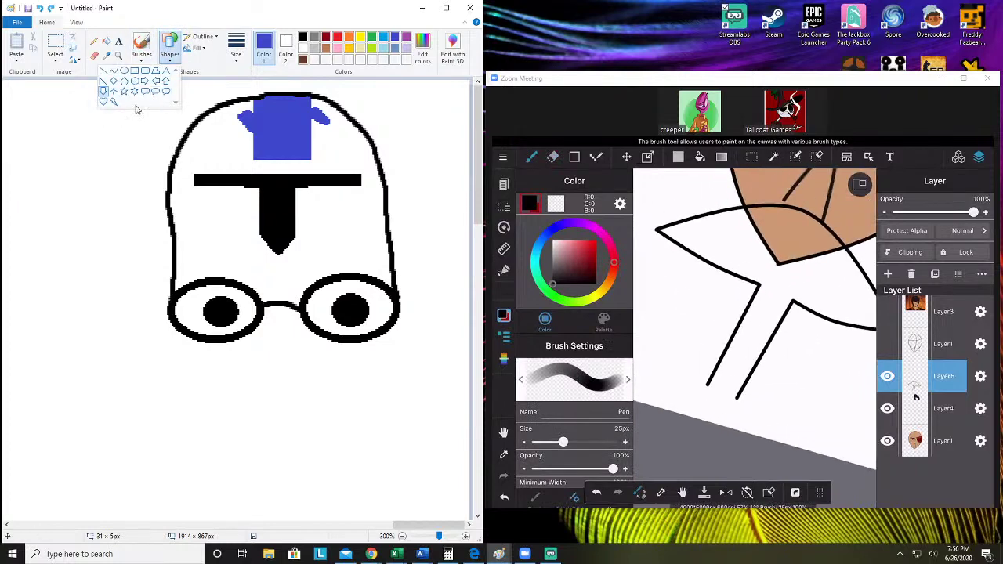
click(105, 83)
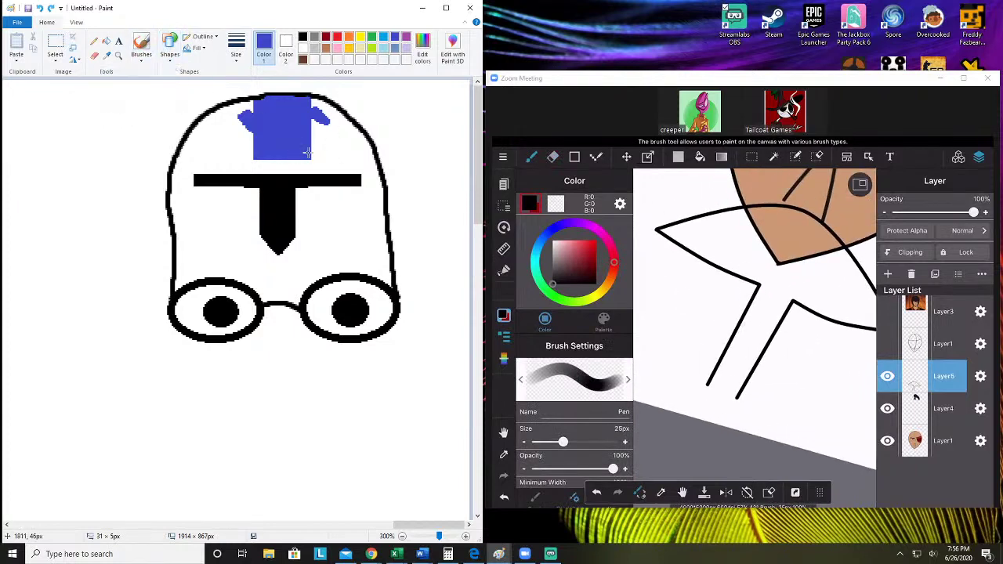
drag(308, 153, 335, 161)
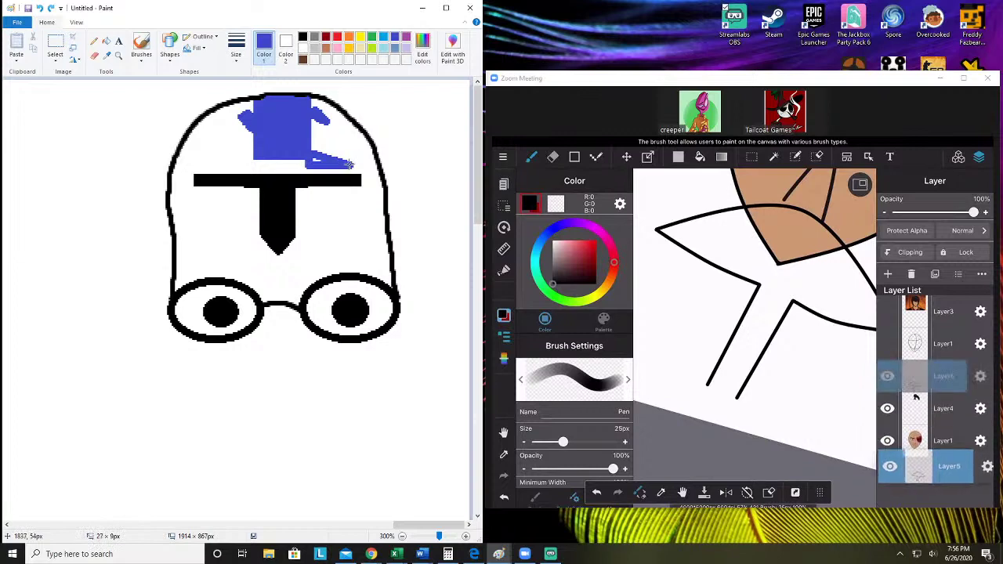
drag(306, 150, 356, 163)
mouse_move(263, 149)
mouse_down()
mouse_move(200, 156)
mouse_move(255, 160)
mouse_up()
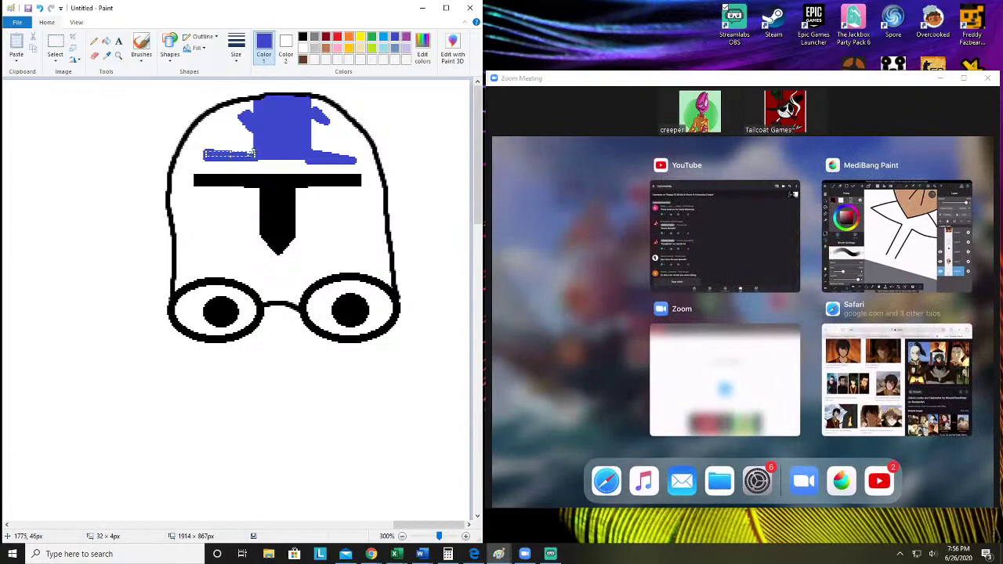
key(Delete)
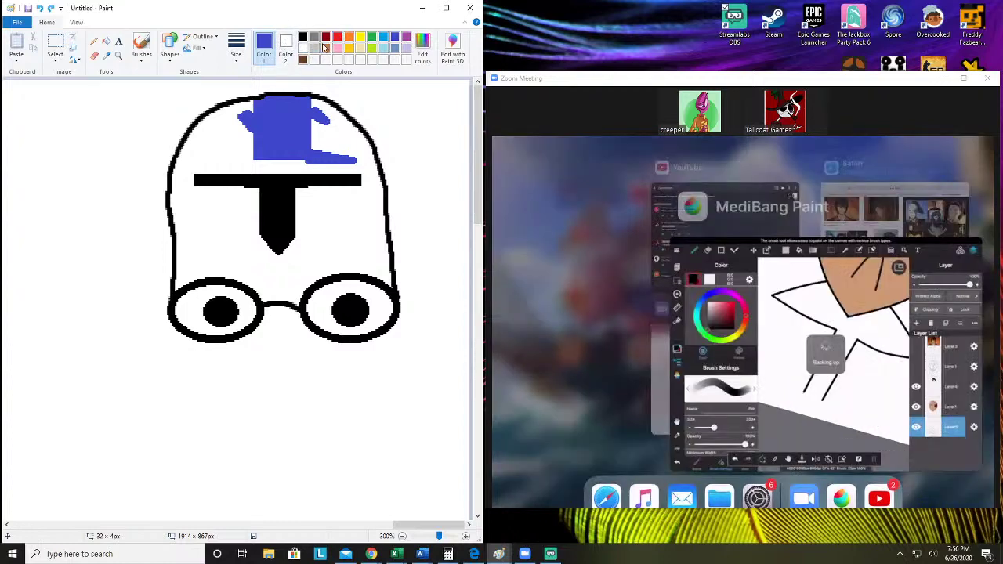
Try a flat indigo triangle out from the block's lower left corner, and replace it with a short, downward-slanting brush stroke
drag(257, 149, 228, 157)
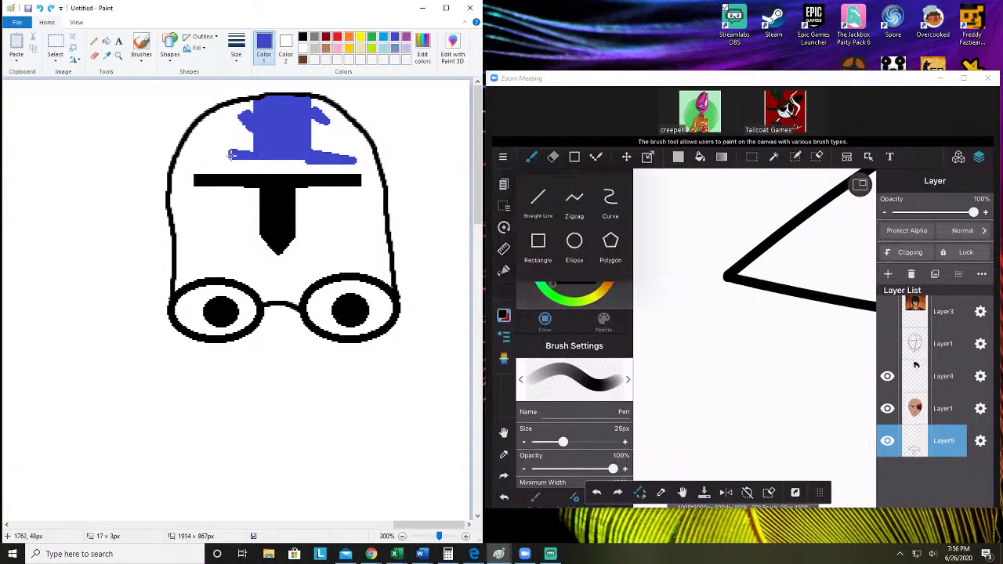
click(142, 46)
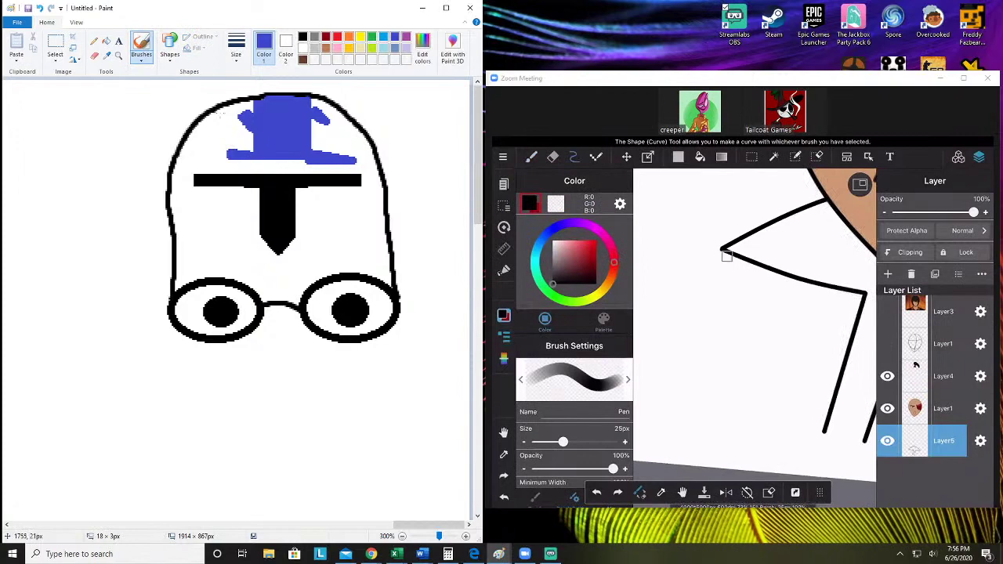
drag(249, 153, 232, 163)
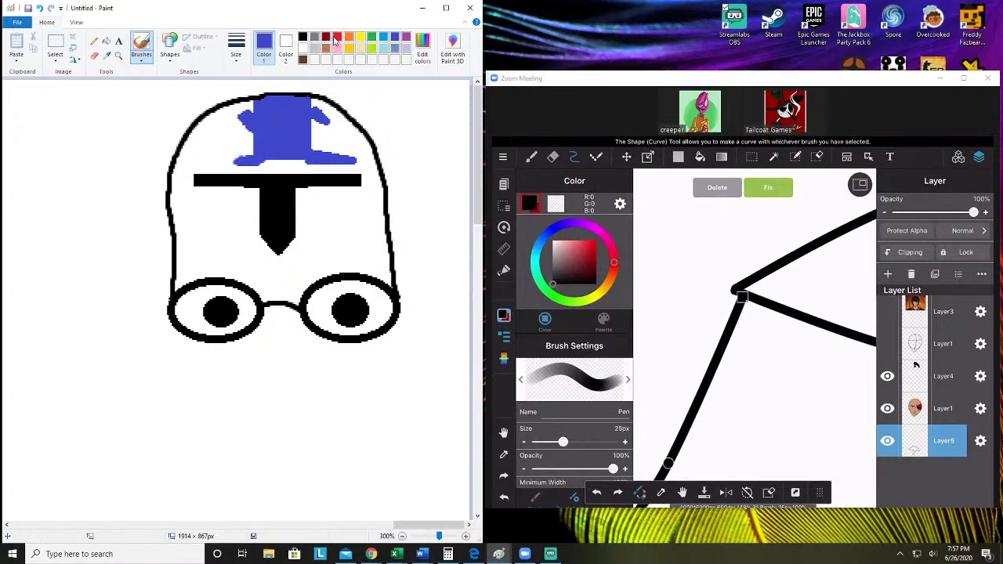
Paint three small red dots with the brush: one on each side of the indigo block and one between it and the forehead bar
click(338, 36)
click(246, 137)
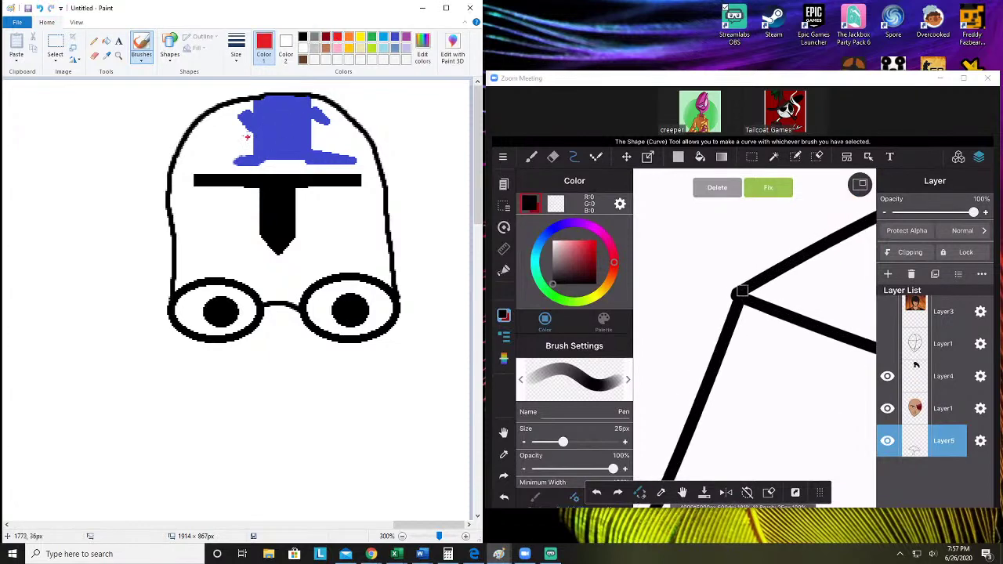
click(318, 137)
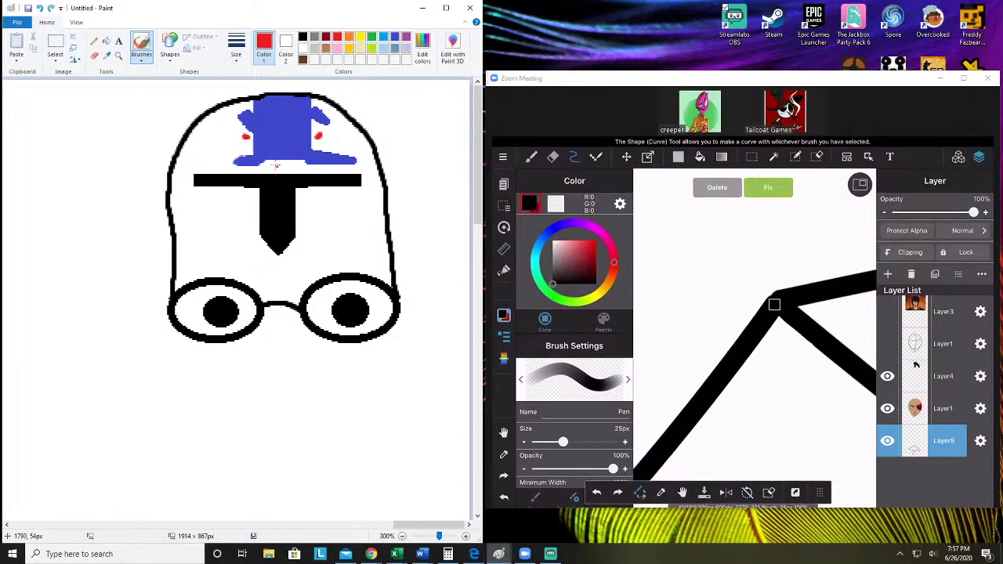
click(280, 165)
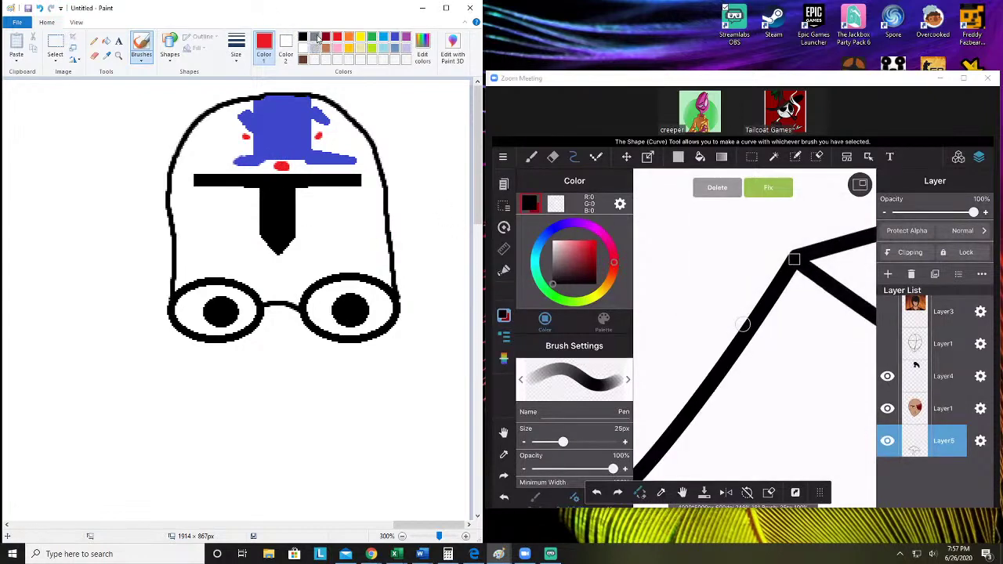
Draw a narrow grey vertical bar about 3 × 102 px along the left side of the head
click(314, 37)
click(170, 45)
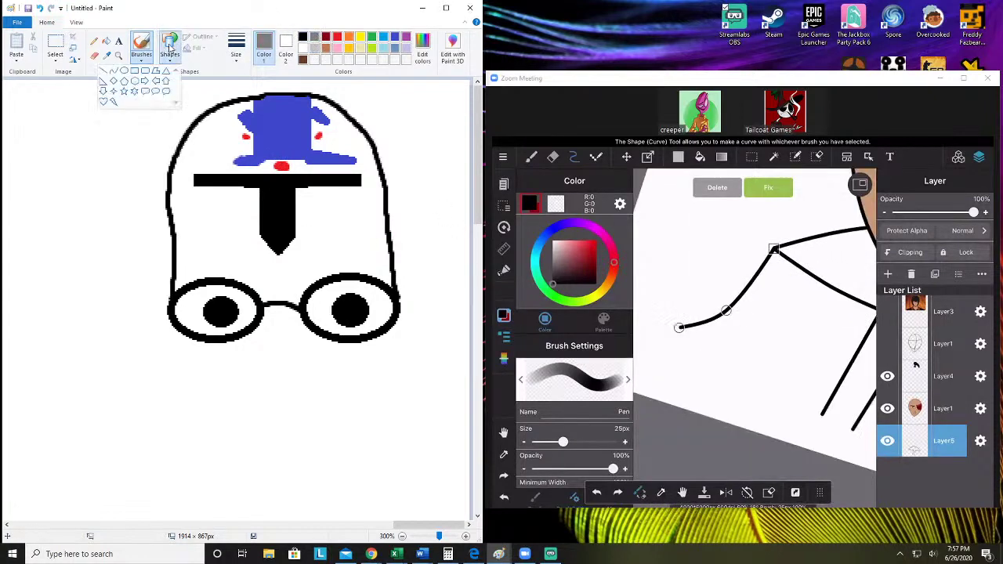
click(130, 73)
mouse_move(166, 95)
mouse_down()
mouse_move(157, 238)
mouse_move(167, 258)
mouse_up()
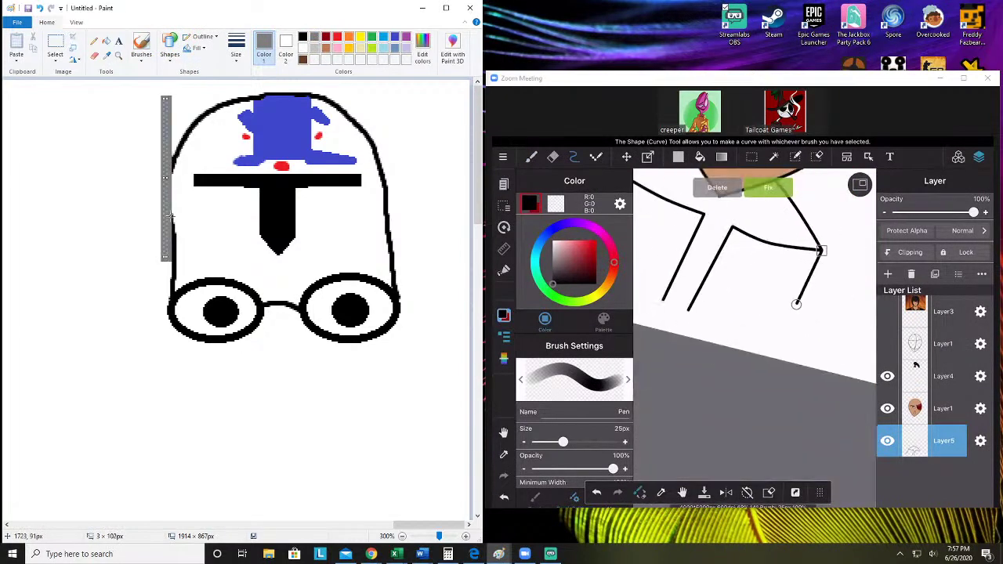
Draw a grey rounded rectangle about 53 × 22 px out to the left from the grey bar's upper end and fill it grey
click(170, 49)
click(124, 90)
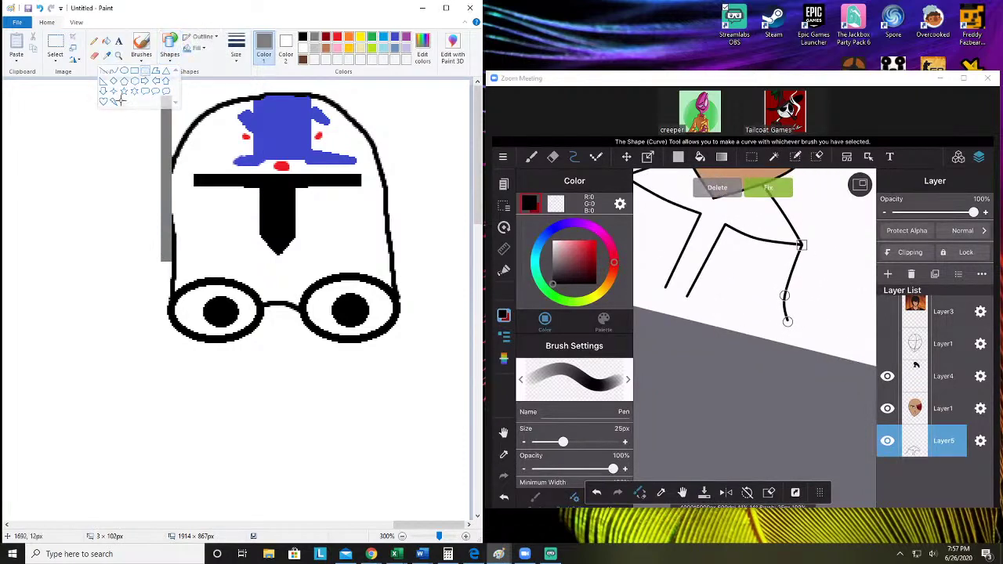
mouse_move(167, 97)
mouse_down()
mouse_move(69, 129)
mouse_move(80, 135)
mouse_up()
click(107, 41)
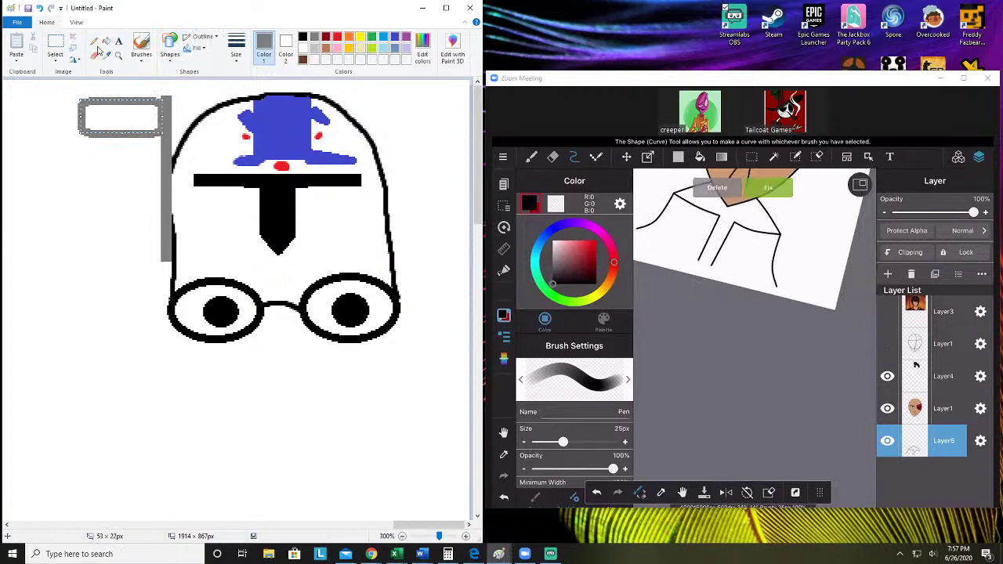
click(131, 124)
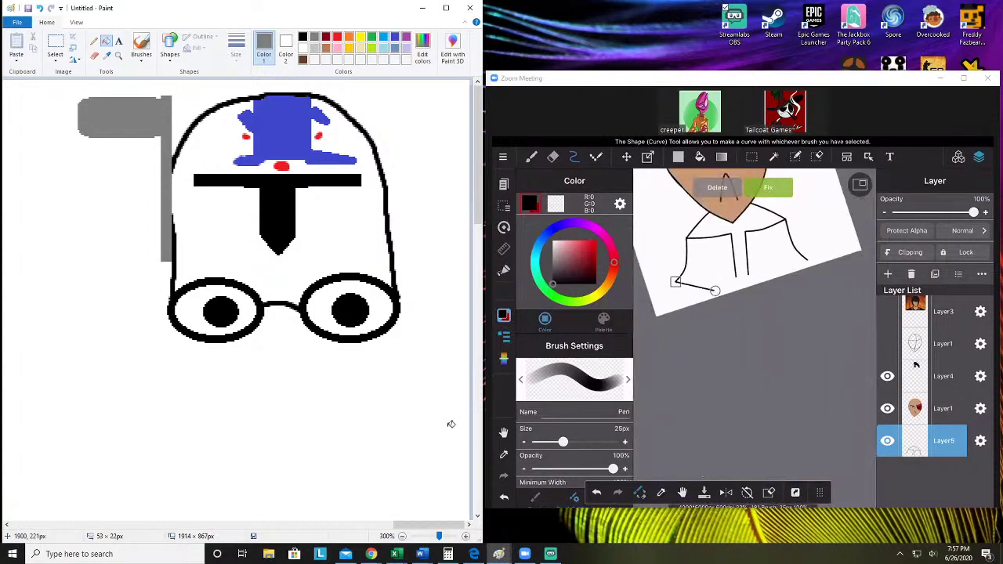
Handwrite the word "fives" in black brush strokes below the glasses, undoing stray strokes along the way
click(303, 37)
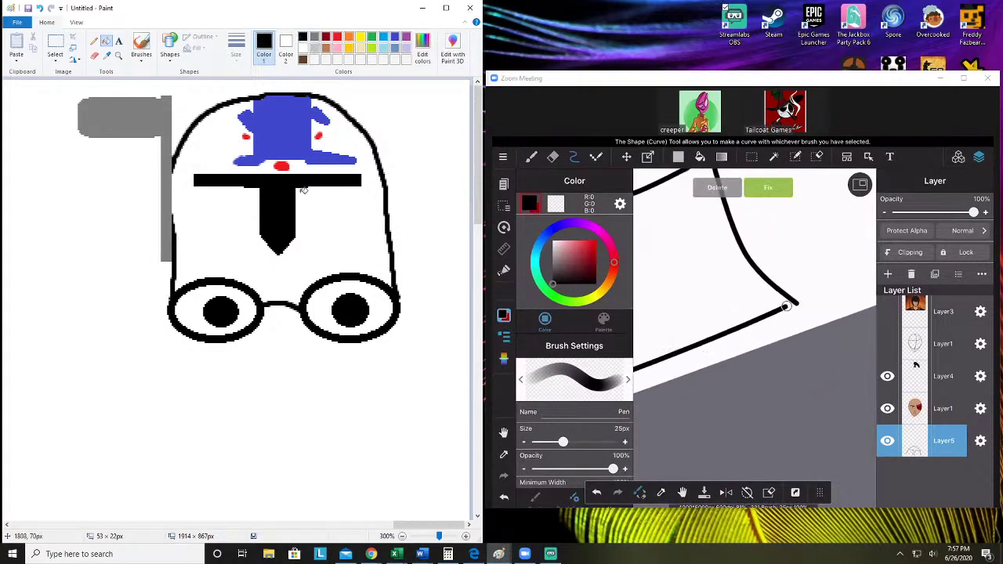
click(142, 45)
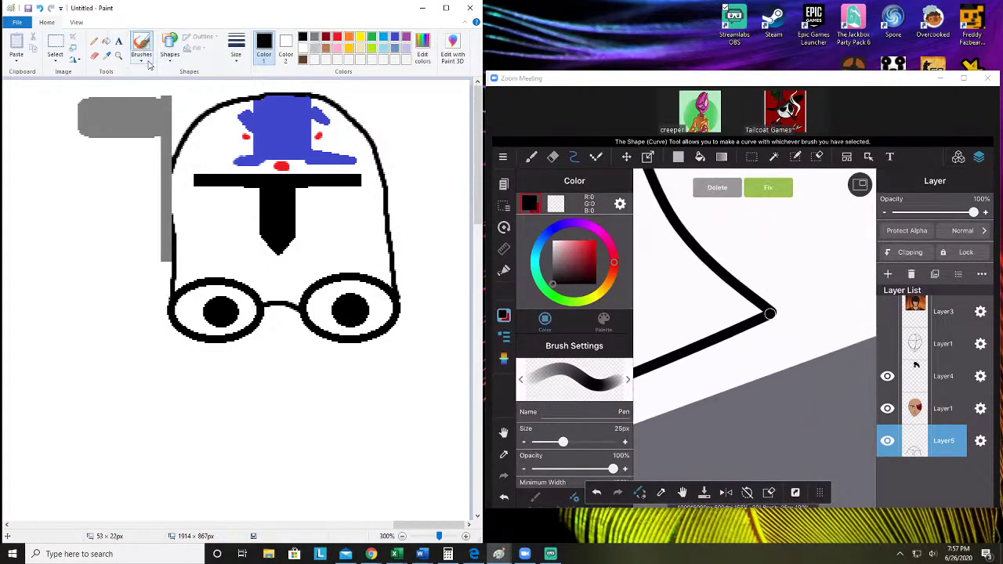
mouse_move(259, 362)
mouse_down()
mouse_move(232, 351)
mouse_move(220, 407)
mouse_move(239, 382)
mouse_move(243, 402)
mouse_move(266, 407)
mouse_move(288, 388)
mouse_move(300, 399)
mouse_move(299, 387)
mouse_move(325, 416)
mouse_move(292, 387)
mouse_move(284, 405)
mouse_move(310, 410)
mouse_move(307, 388)
mouse_move(296, 405)
mouse_move(323, 409)
mouse_move(357, 392)
mouse_up()
click(251, 376)
key(ctrl+z)
key(ctrl+z)
key(ctrl+z)
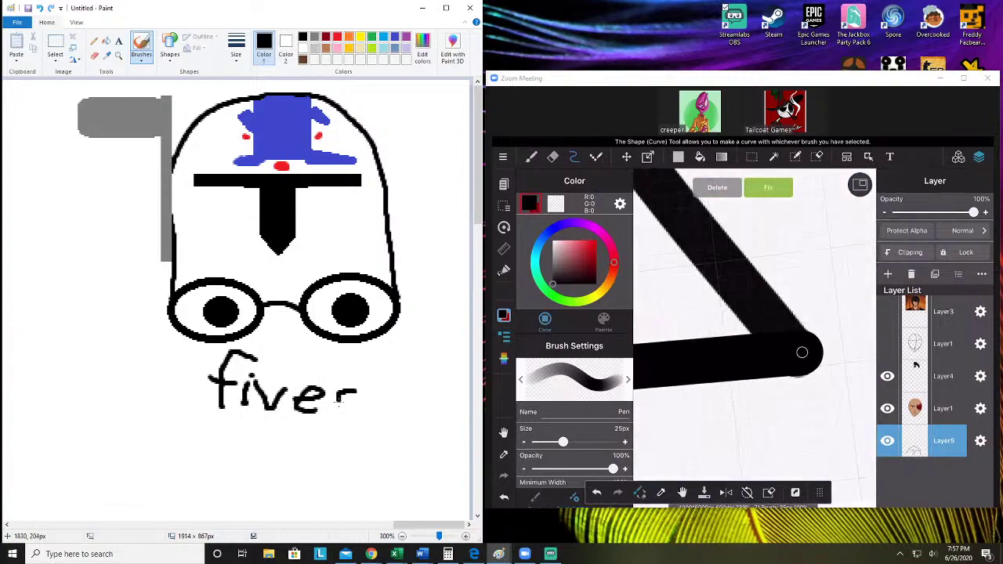
Switch to Streamlabs OBS, check the live chat, change the active scene to New Scene, and return to the Paint canvas
click(551, 554)
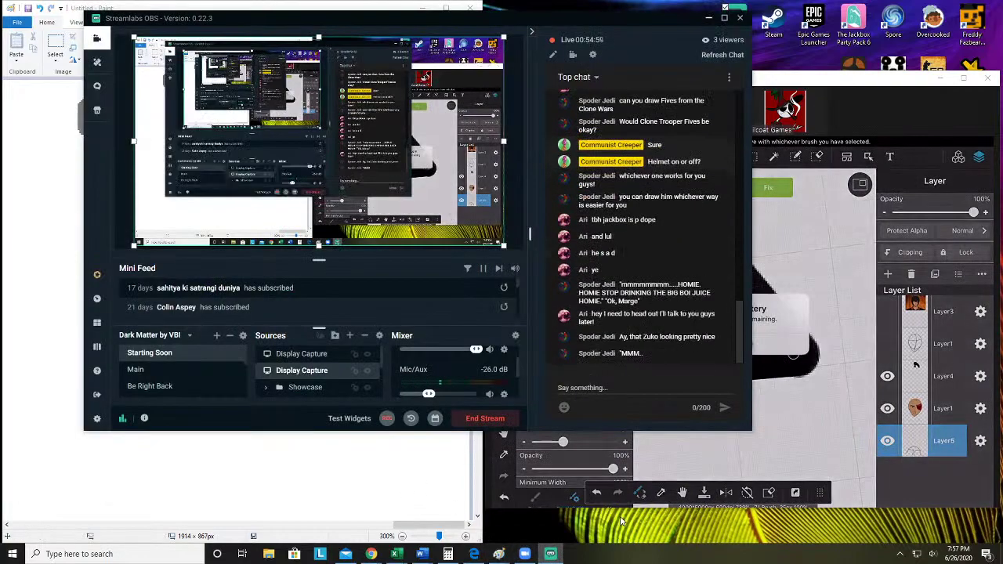
click(708, 18)
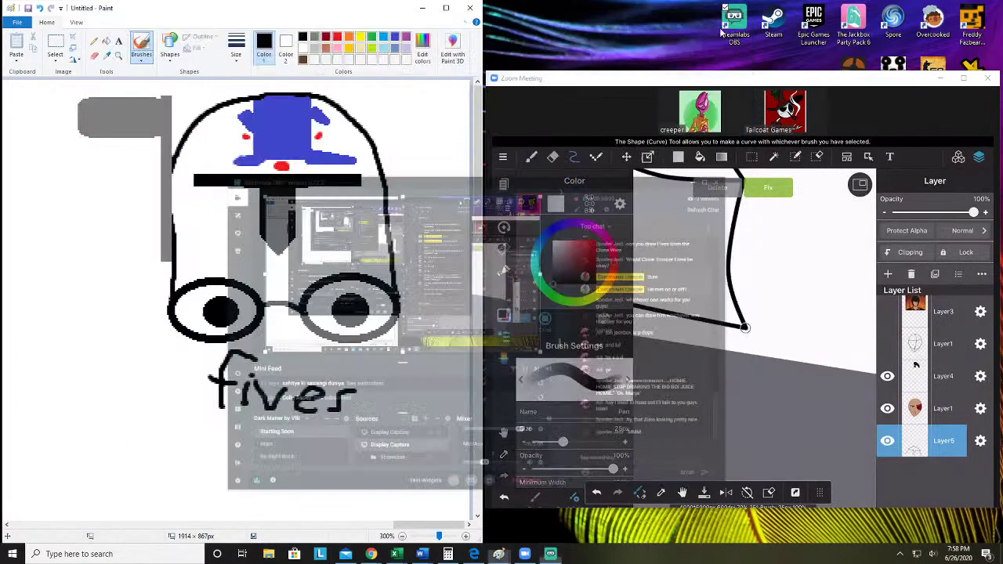
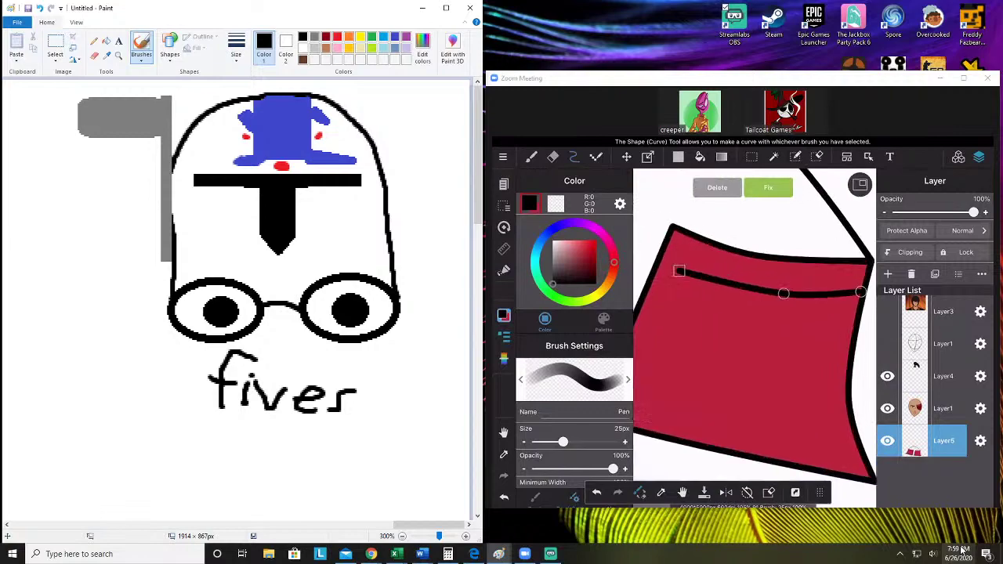
click(550, 554)
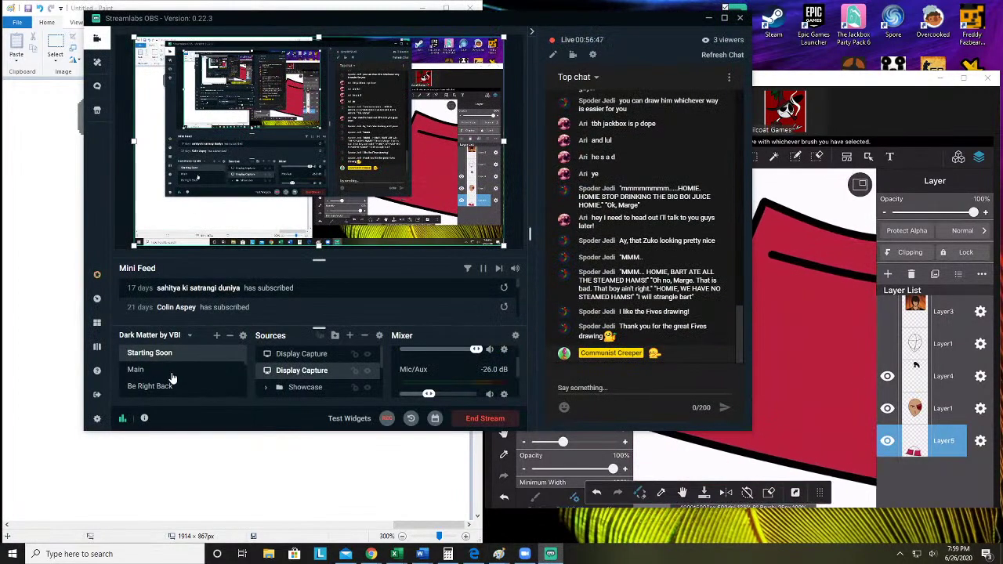
click(168, 370)
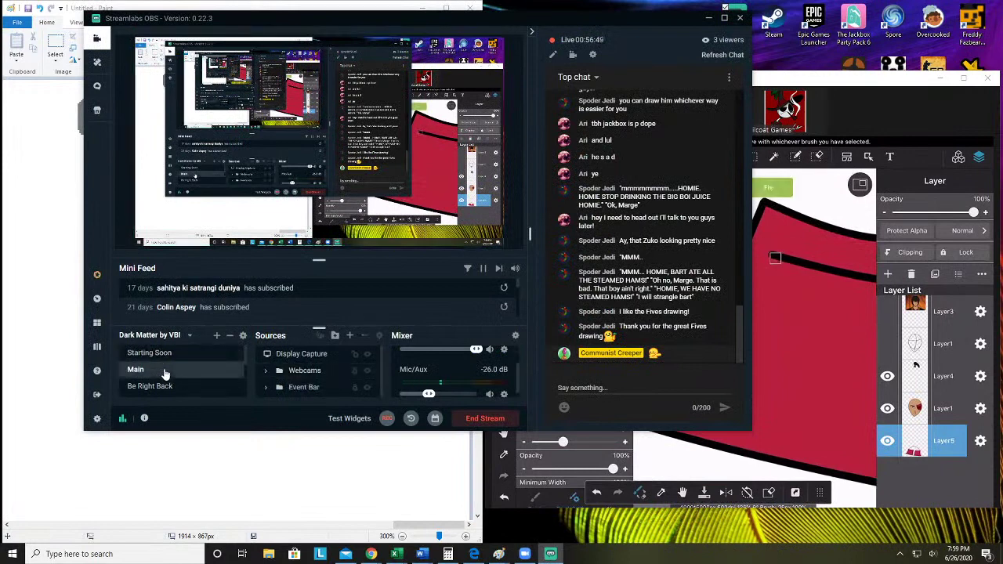
click(177, 353)
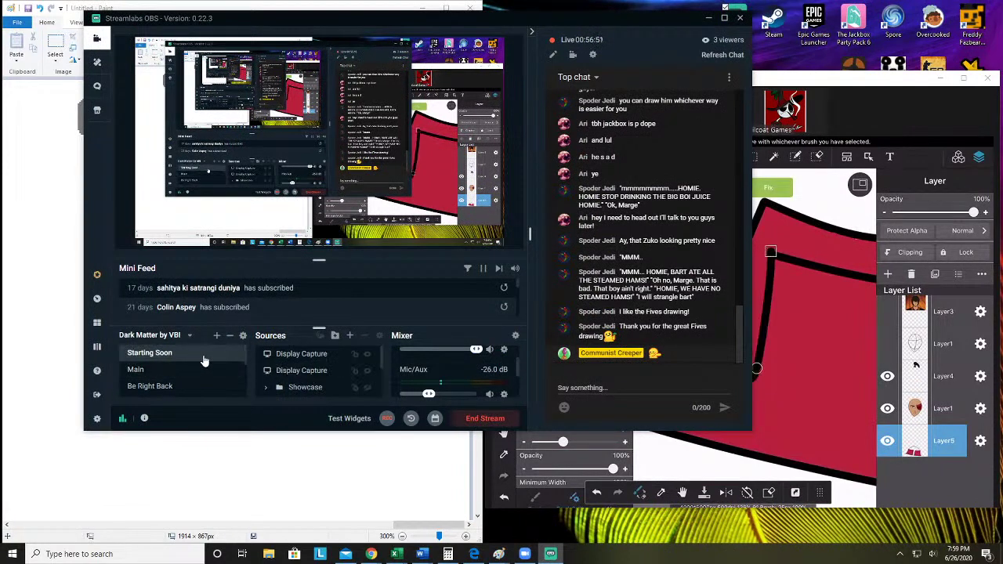
scroll(267, 357, down, 2)
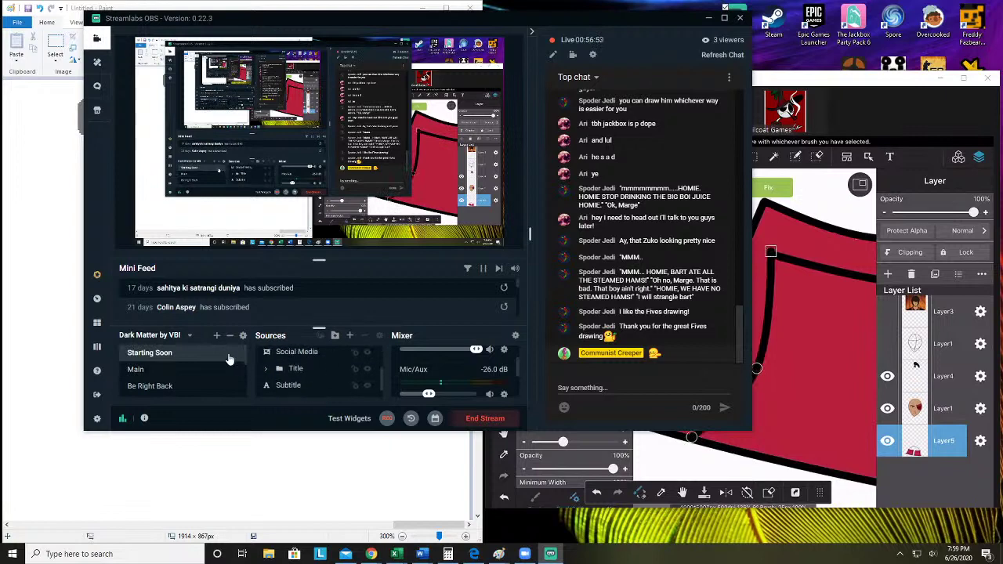
scroll(280, 372, up, 2)
scroll(180, 370, down, 3)
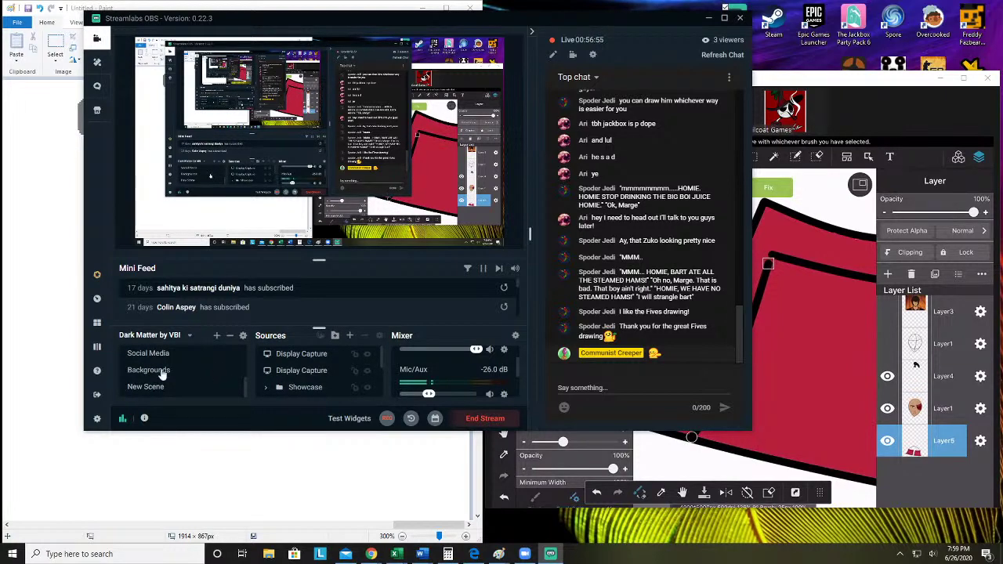
scroll(133, 369, up, 2)
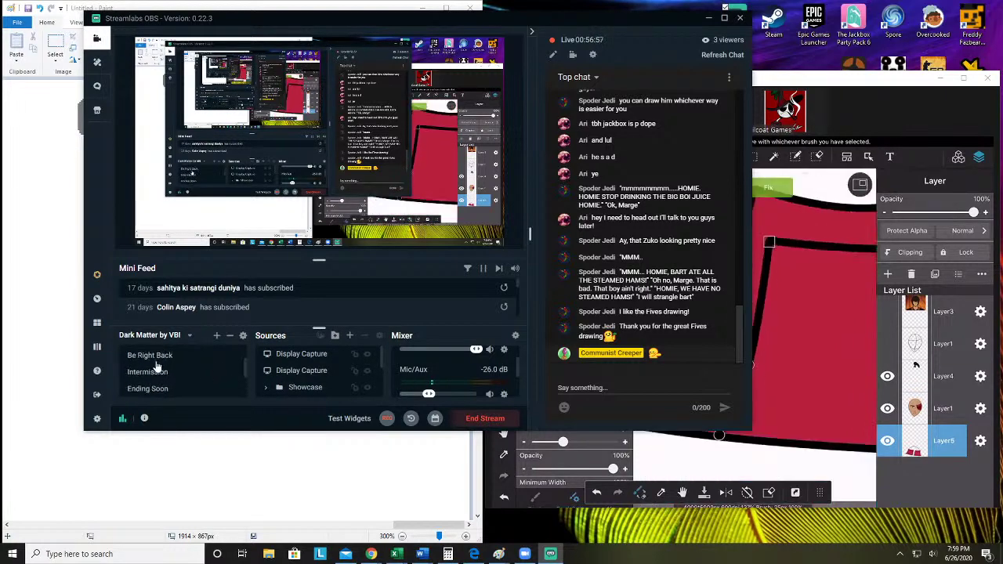
click(155, 367)
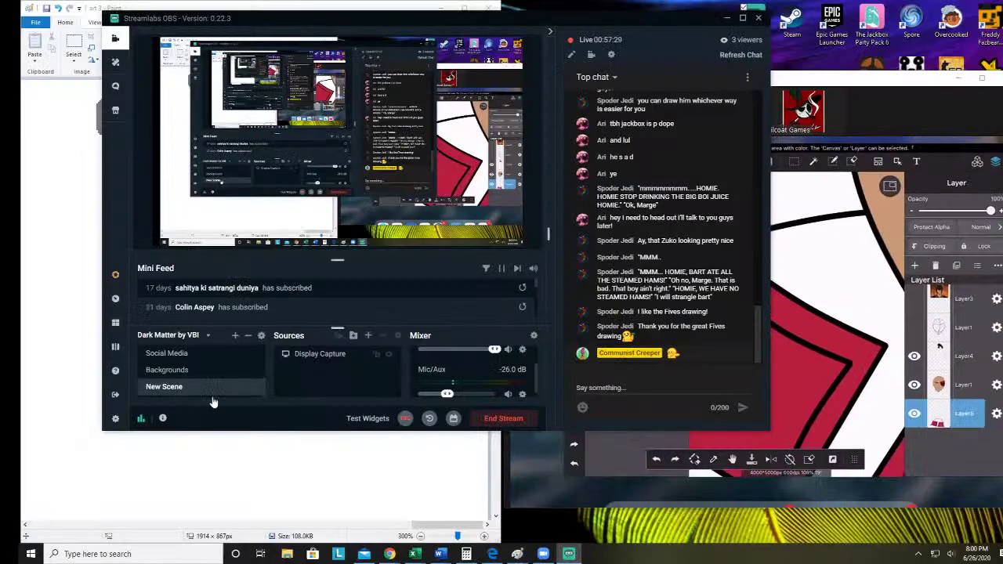
click(727, 17)
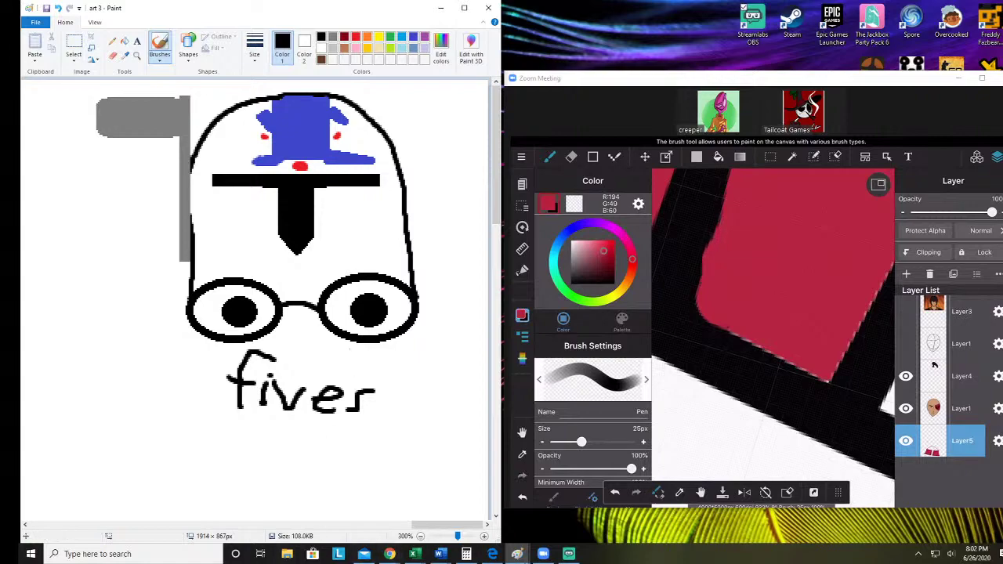
Check the live chat in Streamlabs OBS again, raise the Mic/Aux volume to -6.5 dB, and return to the canvas
click(569, 554)
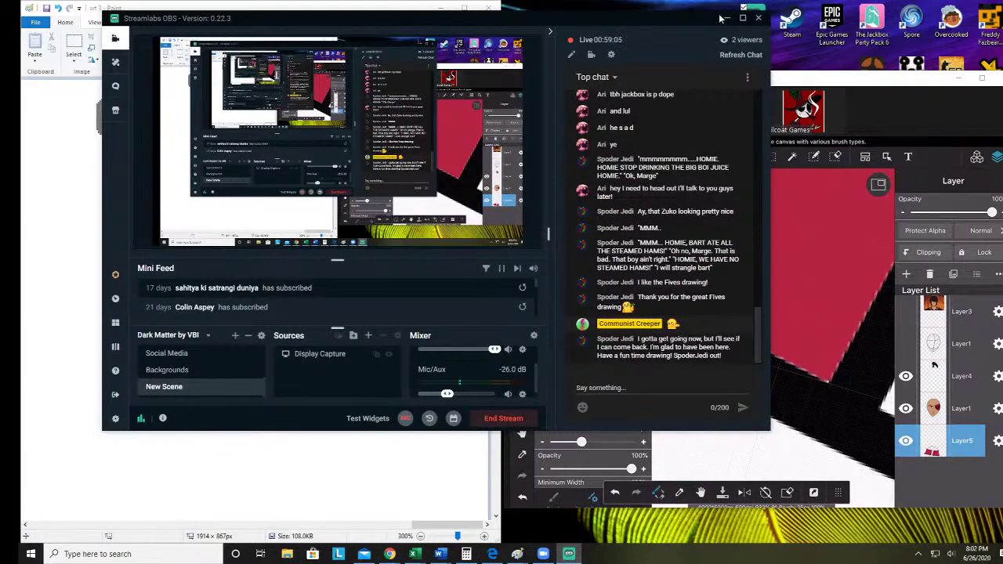
click(726, 17)
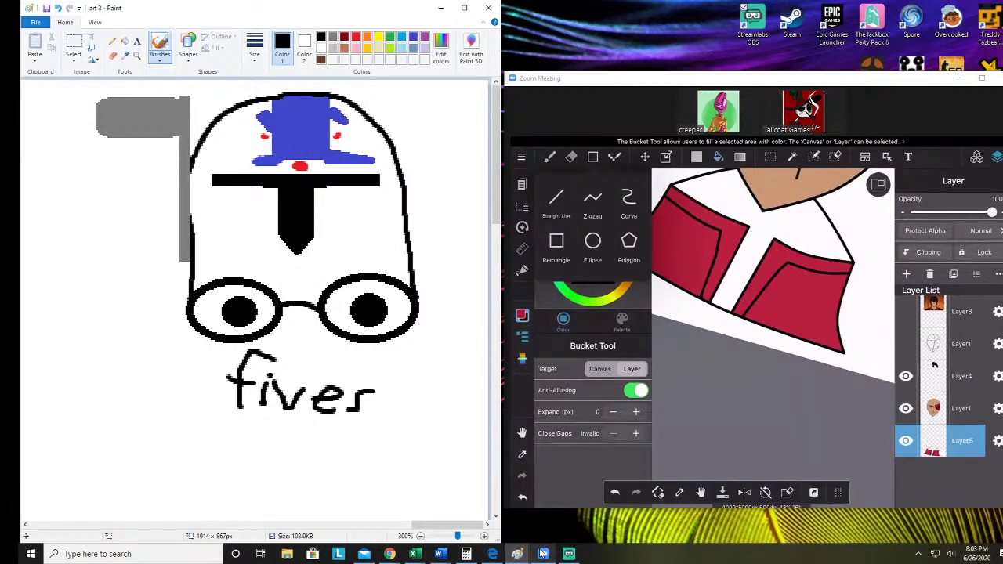
click(565, 553)
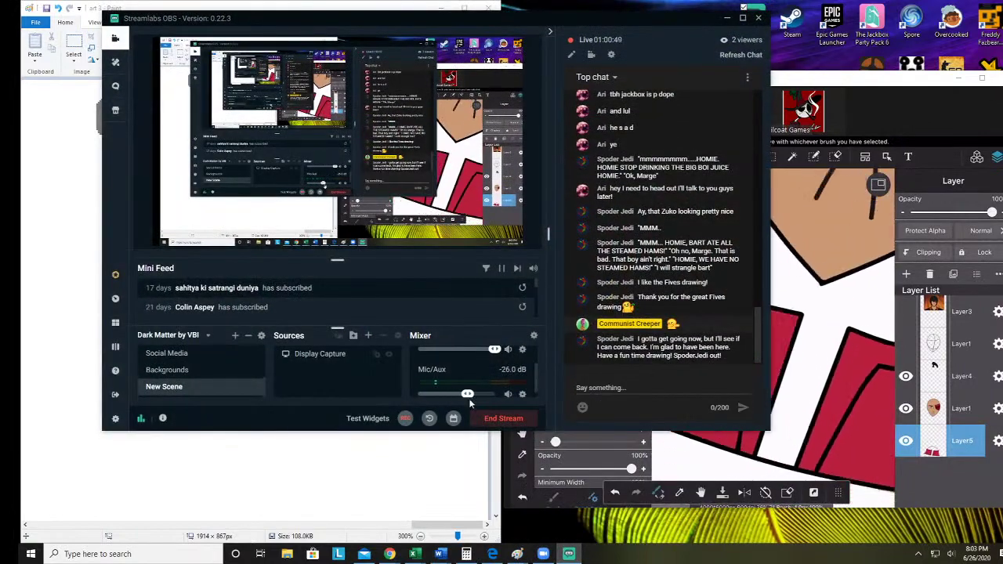
click(517, 554)
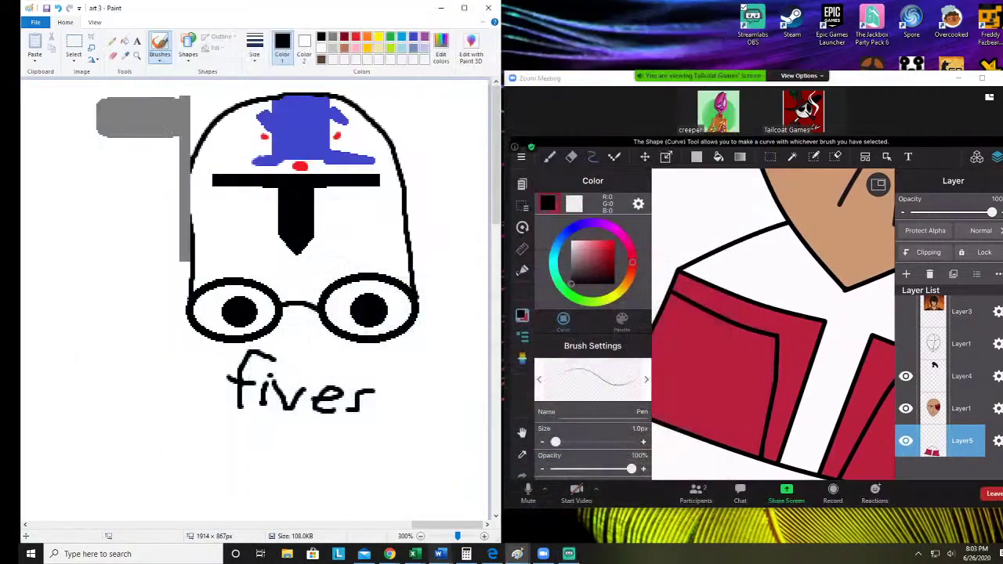
mouse_move(492, 554)
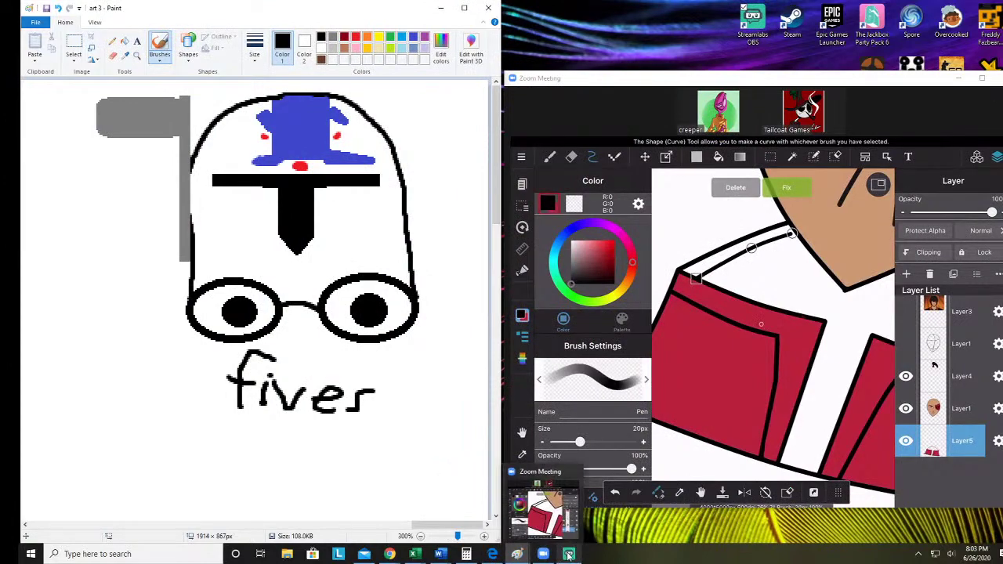
click(517, 554)
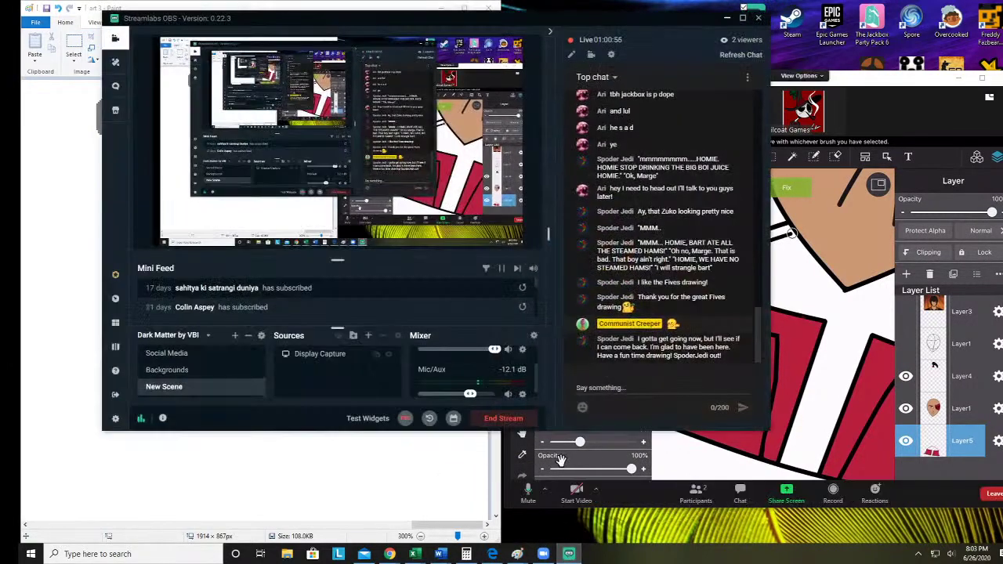
click(487, 396)
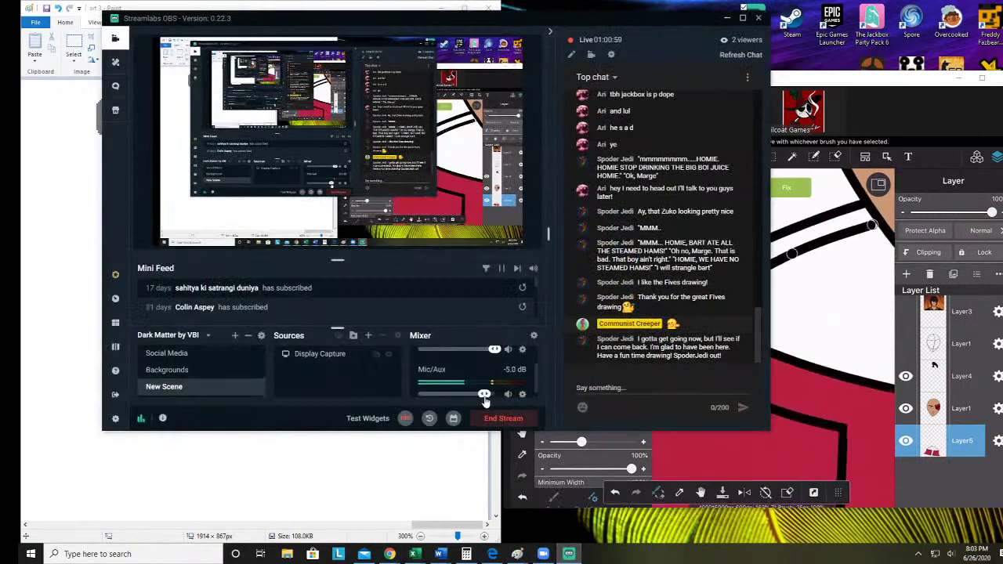
scroll(486, 396, down, 2)
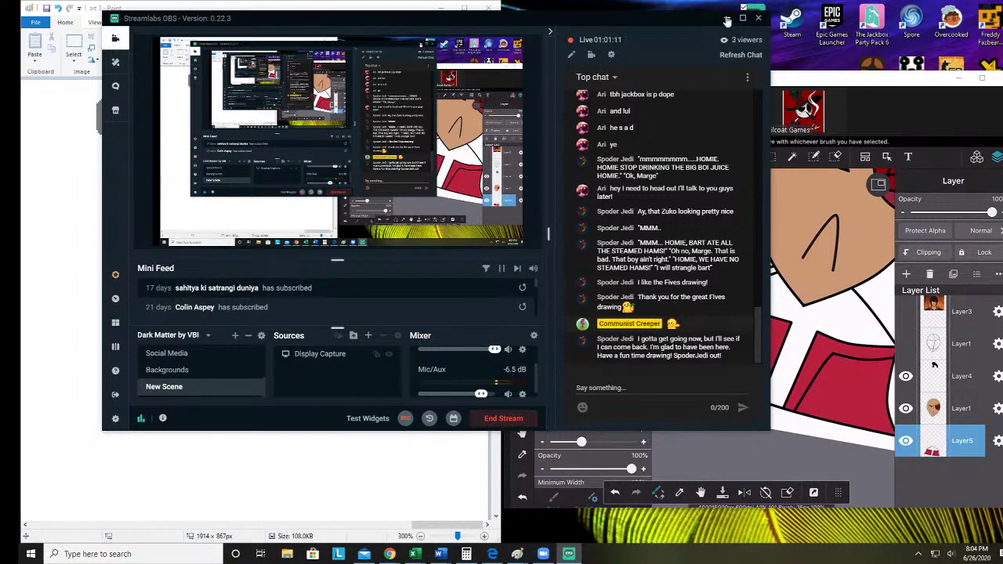
click(727, 18)
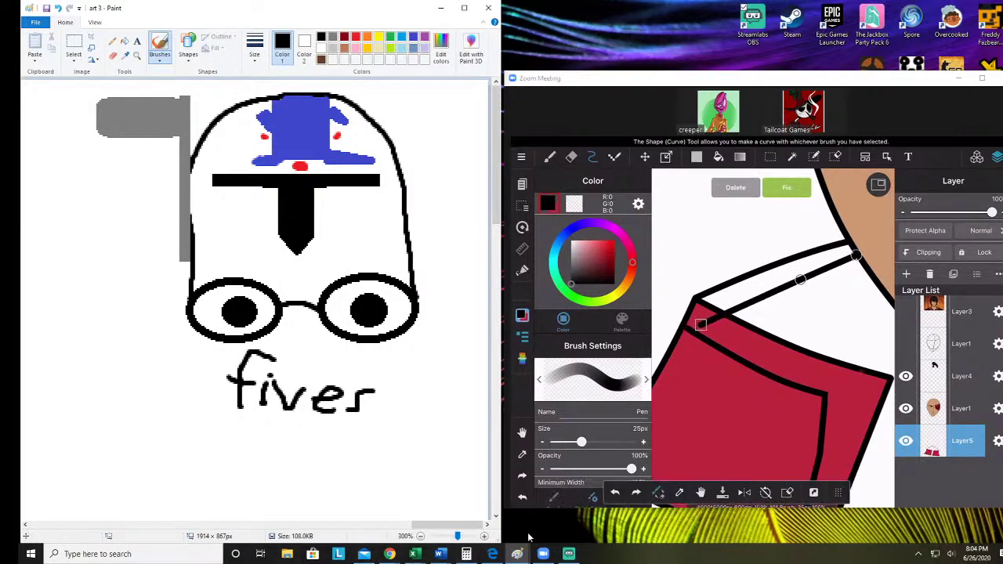
Select the entire Paint canvas and delete the drawing
key(ctrl+a)
key(Delete)
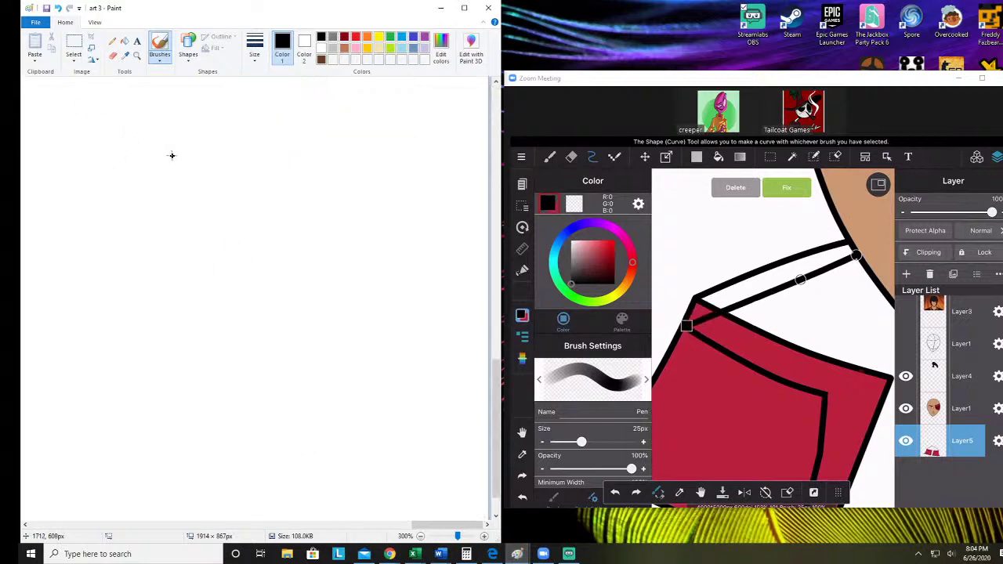
Draw a short black brush stroke on the blank part of the canvas and undo it
mouse_move(172, 156)
mouse_down()
mouse_move(146, 170)
mouse_move(131, 217)
mouse_move(166, 273)
mouse_move(182, 389)
mouse_move(401, 371)
mouse_move(342, 319)
mouse_move(335, 291)
mouse_move(389, 306)
mouse_move(306, 122)
mouse_move(260, 100)
mouse_move(248, 113)
mouse_move(261, 137)
mouse_move(264, 122)
mouse_move(291, 141)
mouse_move(249, 160)
mouse_move(169, 158)
mouse_move(147, 173)
mouse_move(184, 199)
mouse_move(206, 167)
mouse_move(237, 184)
mouse_move(243, 201)
mouse_move(265, 182)
mouse_move(268, 154)
mouse_move(273, 193)
mouse_move(254, 235)
mouse_move(214, 233)
mouse_up()
key(ctrl+z)
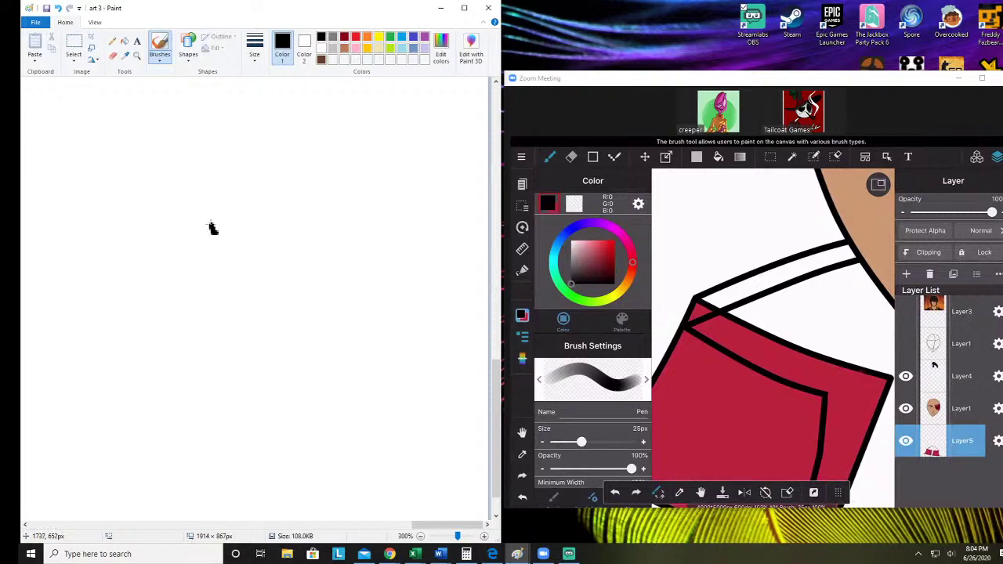
Review the whole art 3 drawing at 50% zoom, from the first faces across to the "fives" helmet
scroll(211, 225, up, 5)
scroll(211, 224, down, 6)
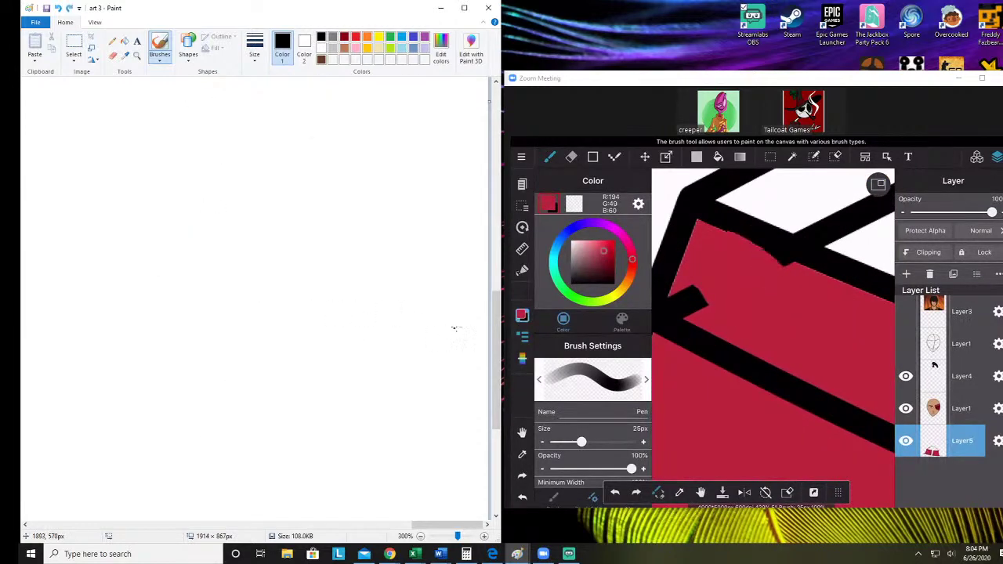
click(420, 536)
click(420, 536)
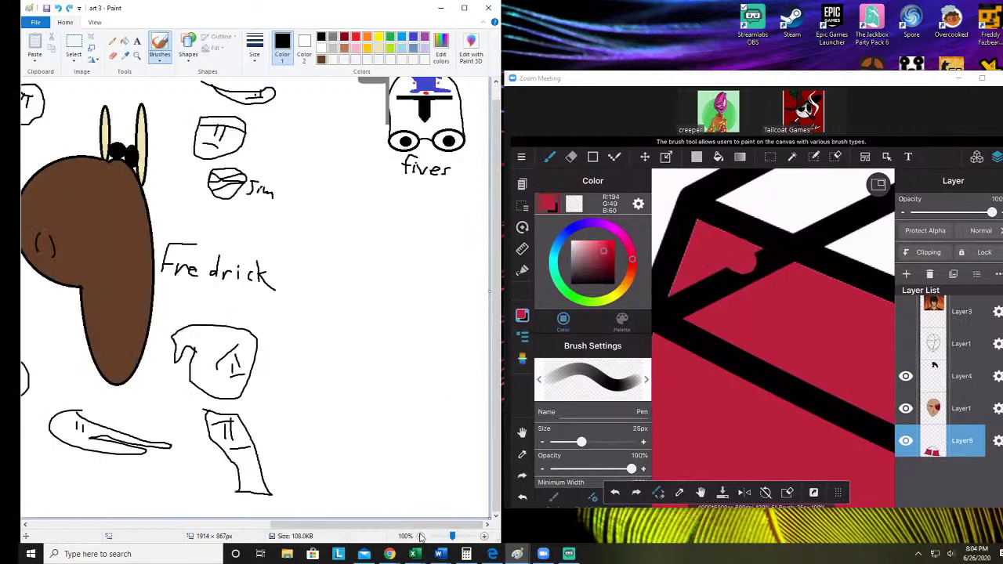
click(420, 536)
click(420, 536)
click(420, 537)
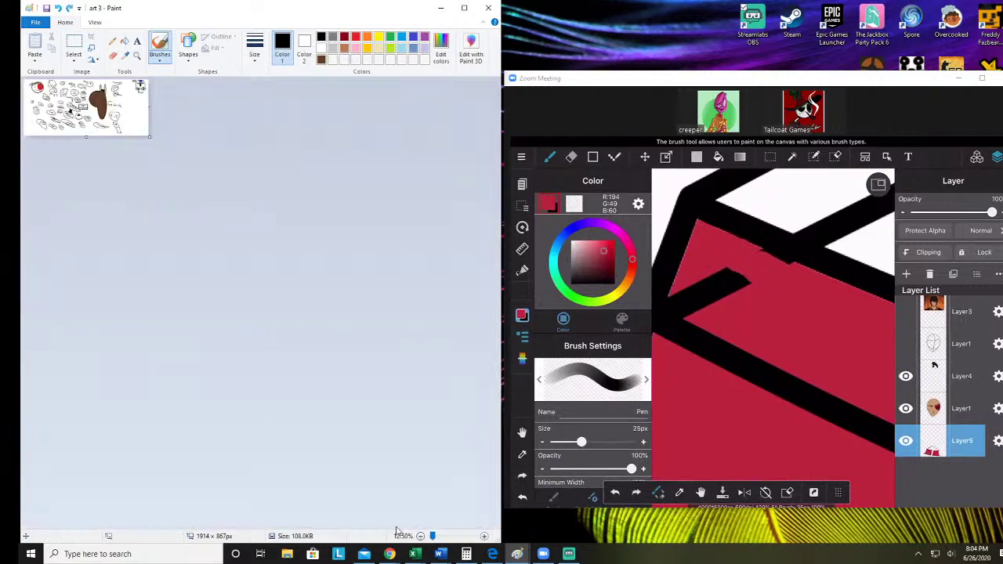
click(485, 536)
click(485, 537)
click(484, 536)
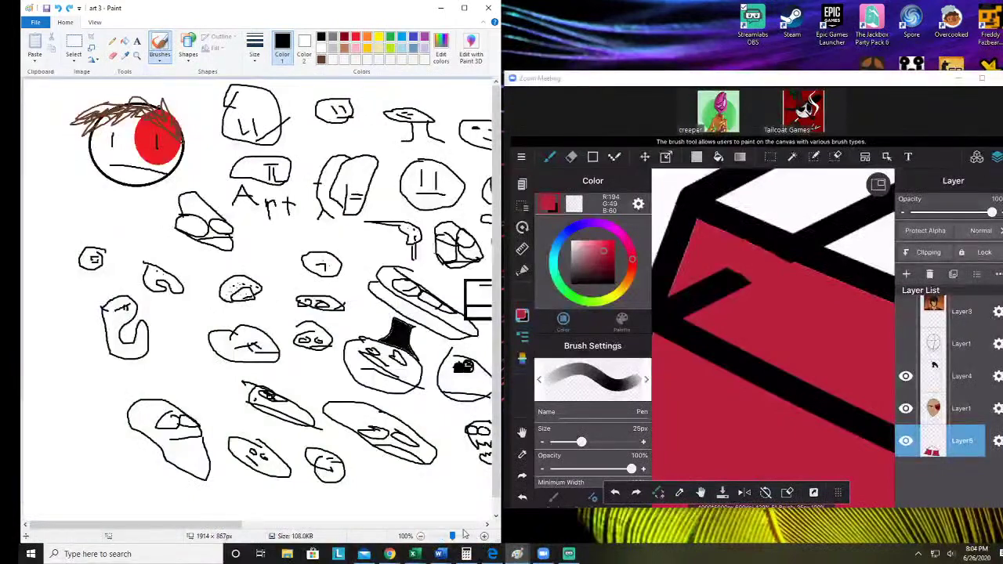
click(420, 536)
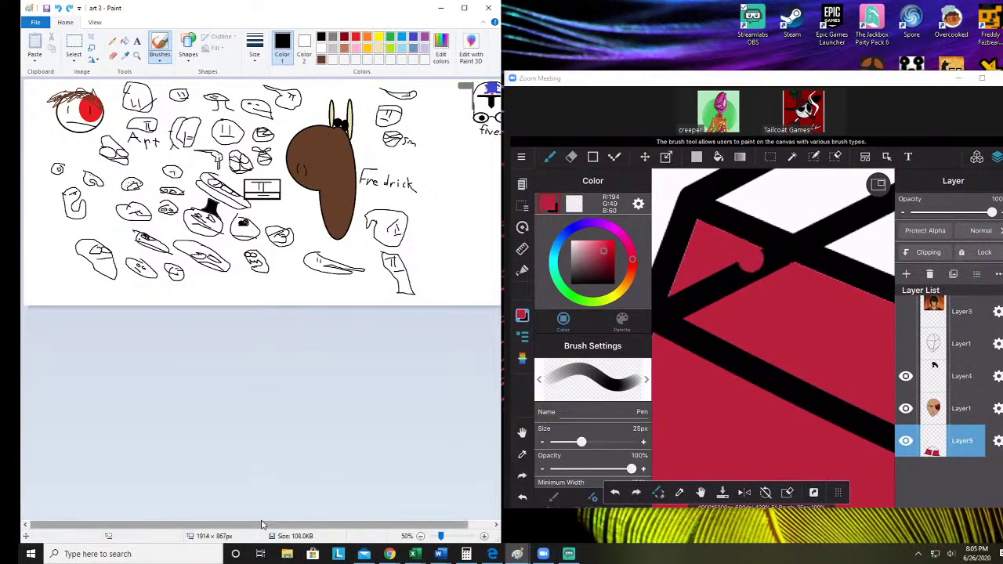
drag(262, 525, 274, 527)
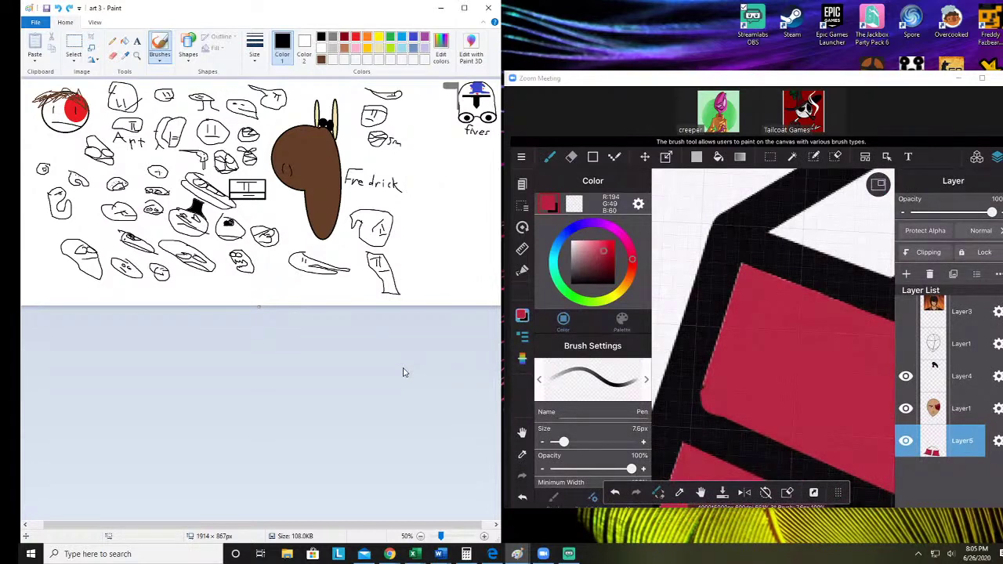
Close Paint, saving the changes to art 3.png, and maximize the Zoom meeting window
click(489, 12)
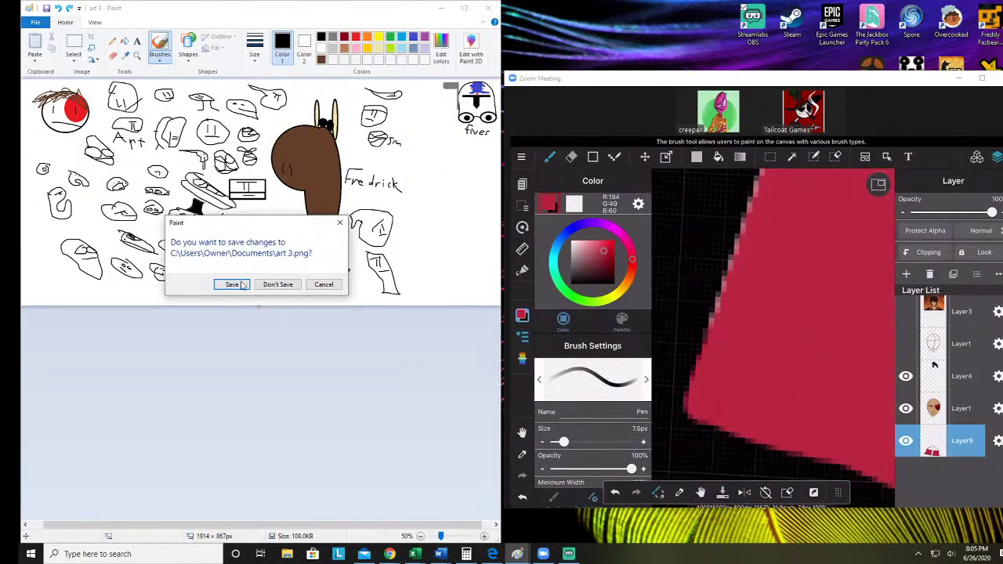
click(233, 285)
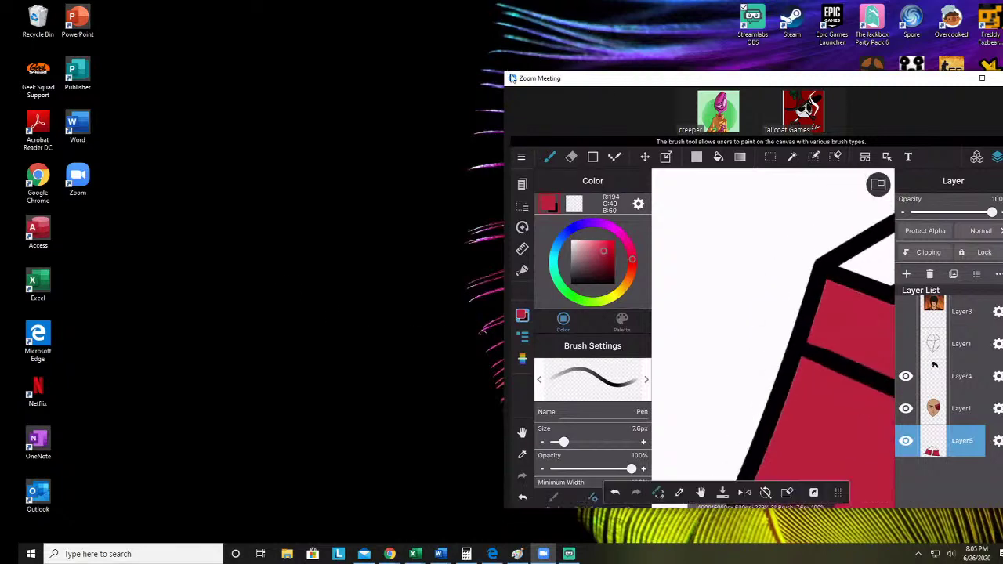
click(982, 78)
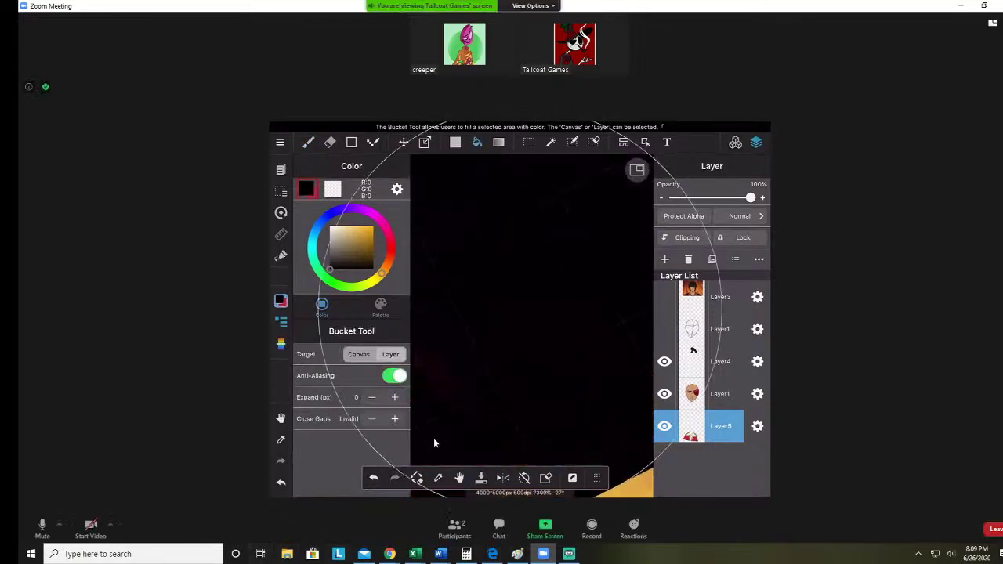
Switch to the YouTube channel page in Chrome and open the Mooser Gaming channel from its friends list
mouse_move(390, 552)
click(453, 509)
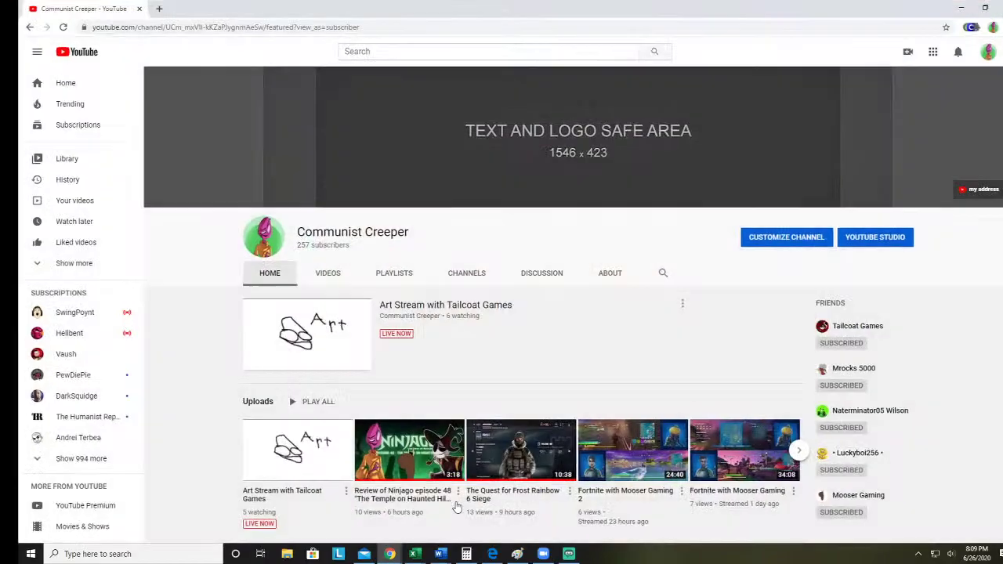
click(855, 494)
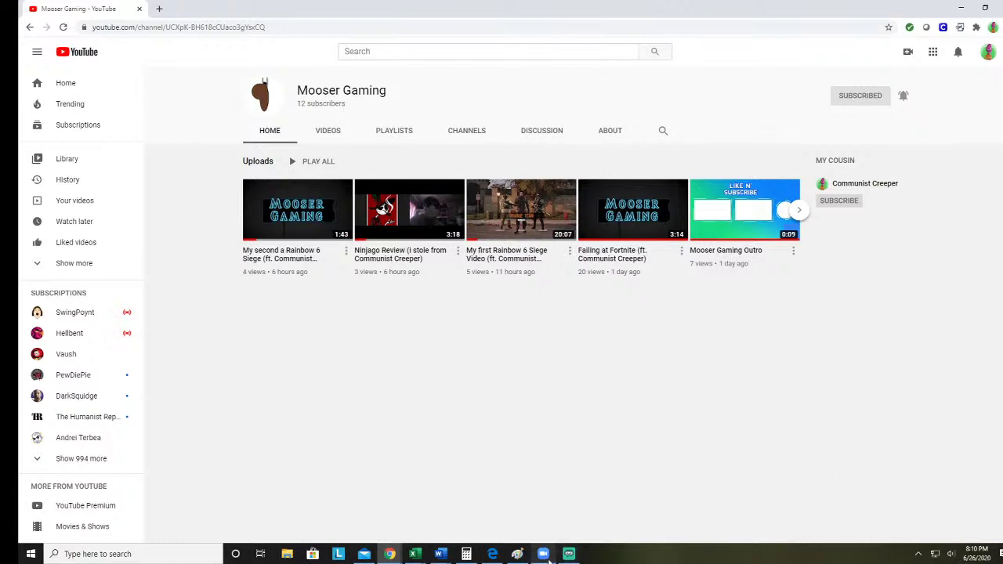
Return to the Zoom meeting and close the blank untitled Paint window
mouse_move(575, 556)
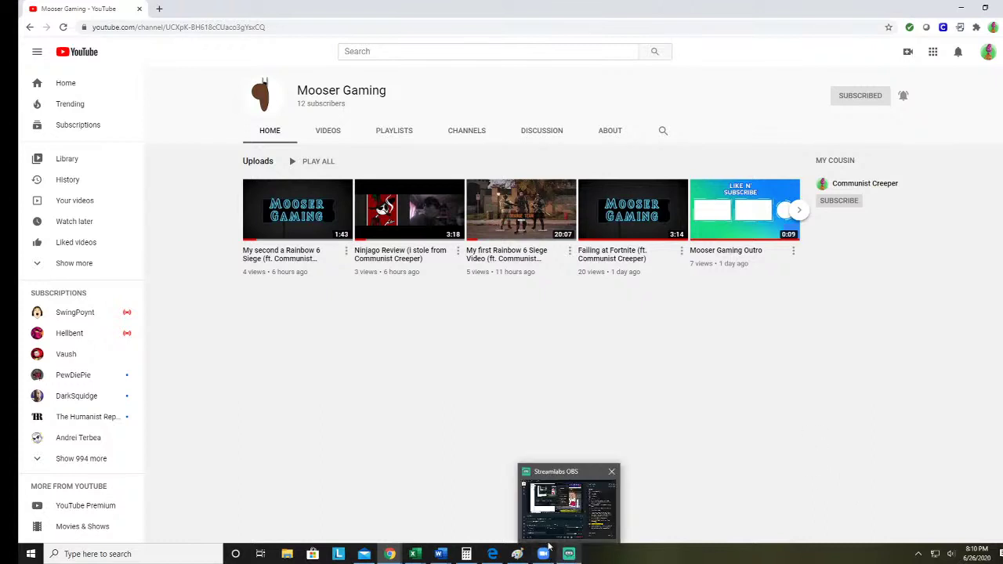
click(544, 554)
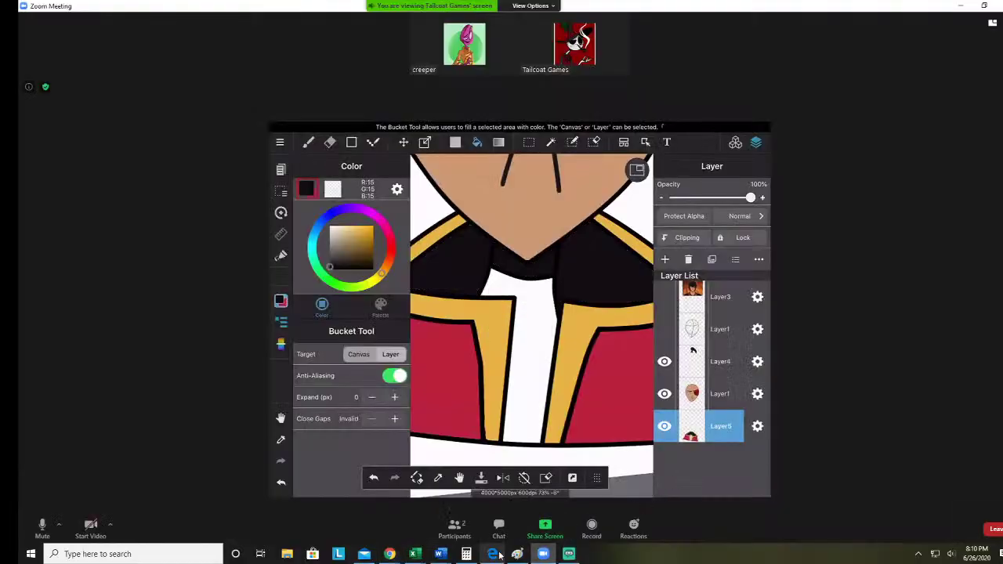
click(518, 555)
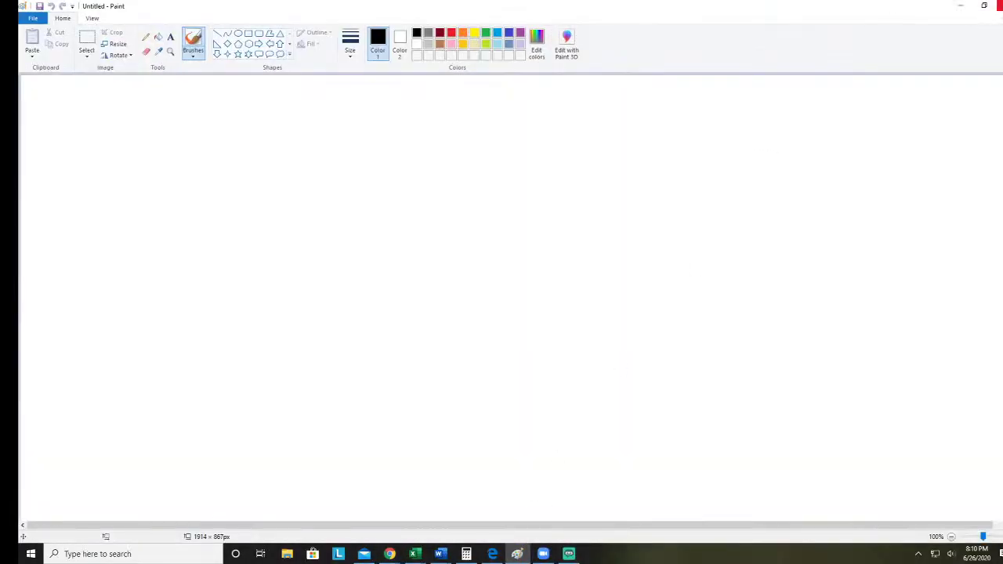
click(999, 6)
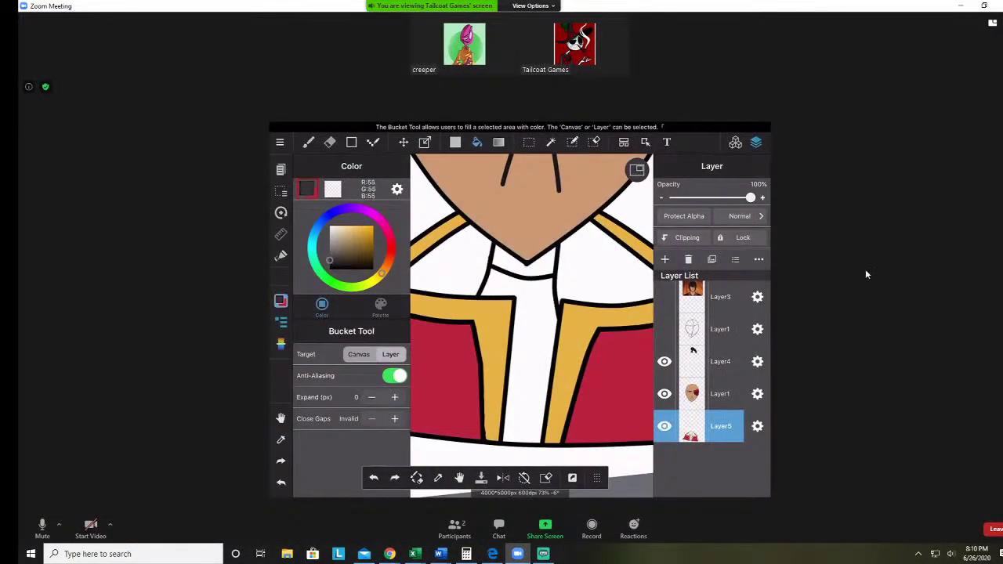